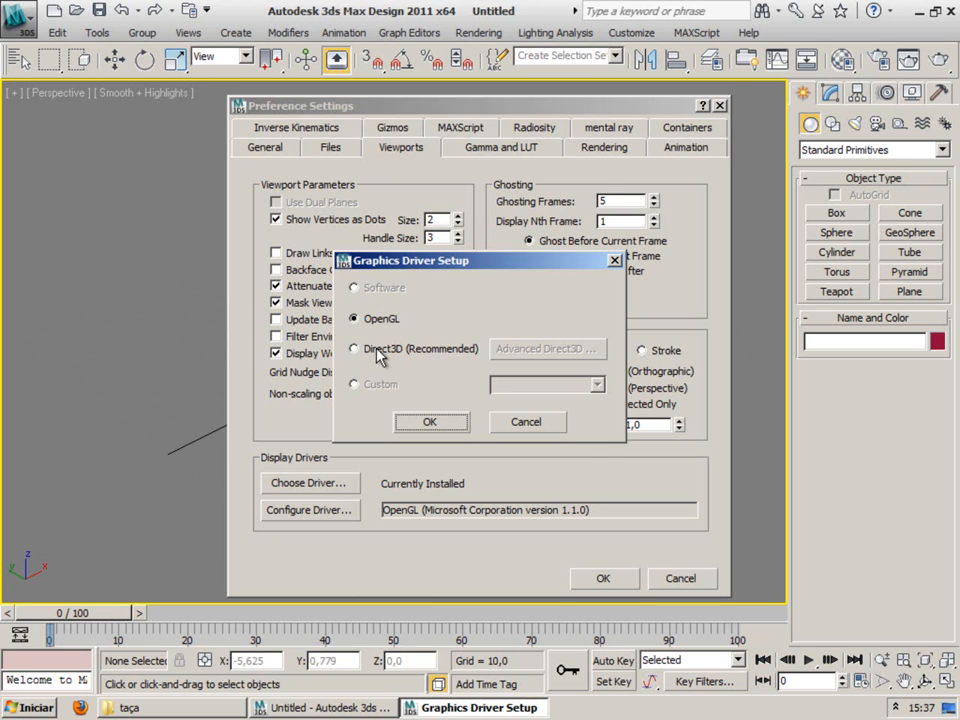
# Step: Dismiss the Graphics Driver Setup and Preference Settings dialogs without applying any changes
pyautogui.click(525, 422)
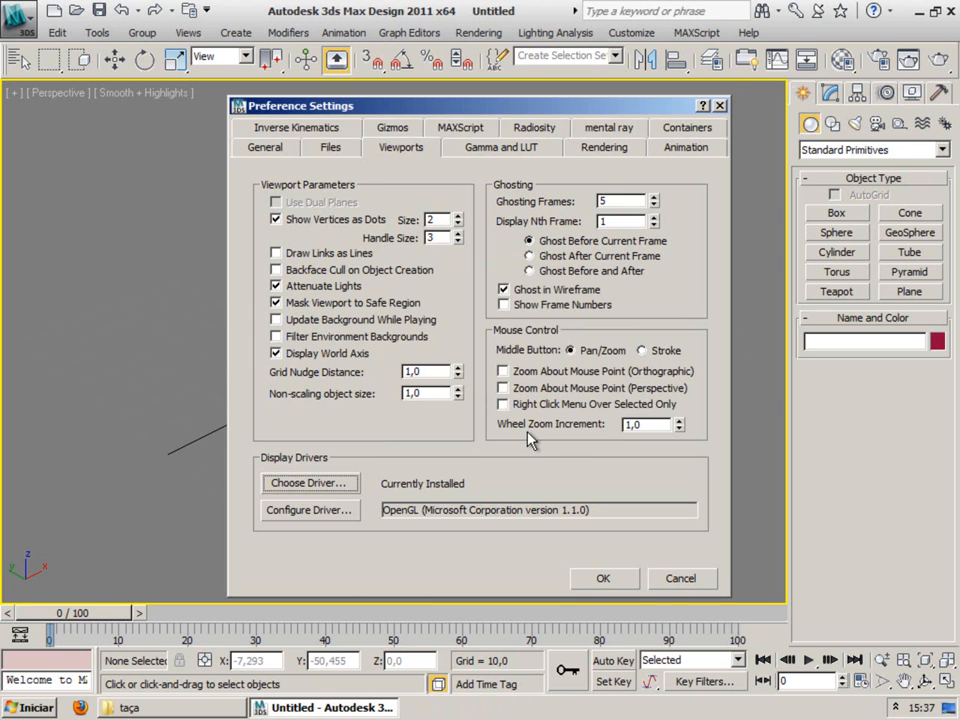
pyautogui.click(678, 579)
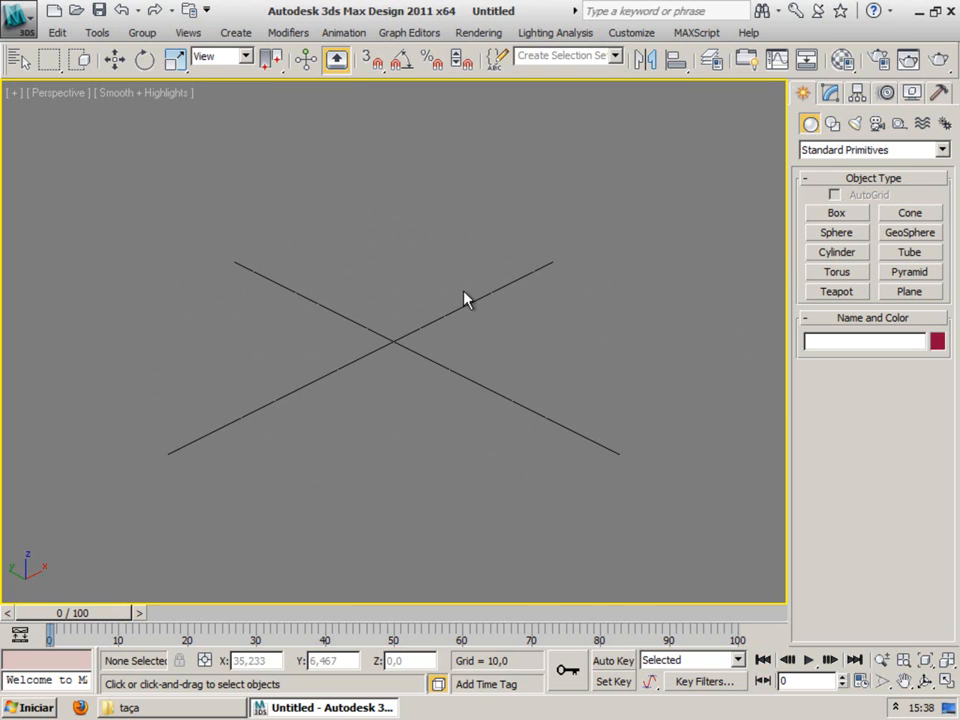
# Step: Switch to the taça folder, view the reference image taca.jpg, and check its pixel dimensions
pyautogui.click(168, 710)
pyautogui.click(470, 168)
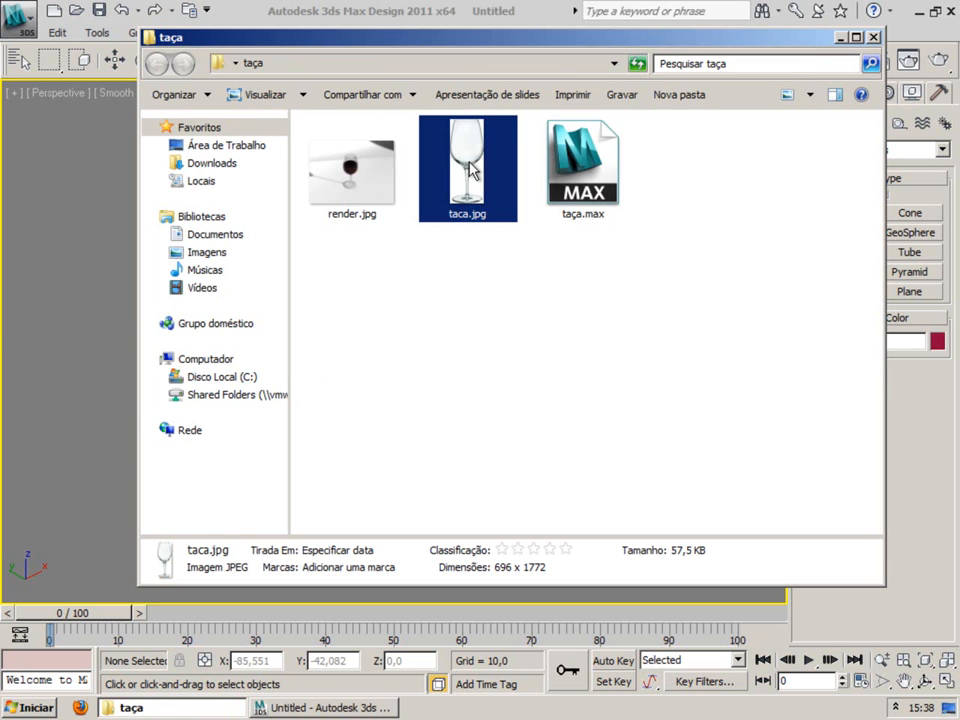
pyautogui.doubleClick(470, 168)
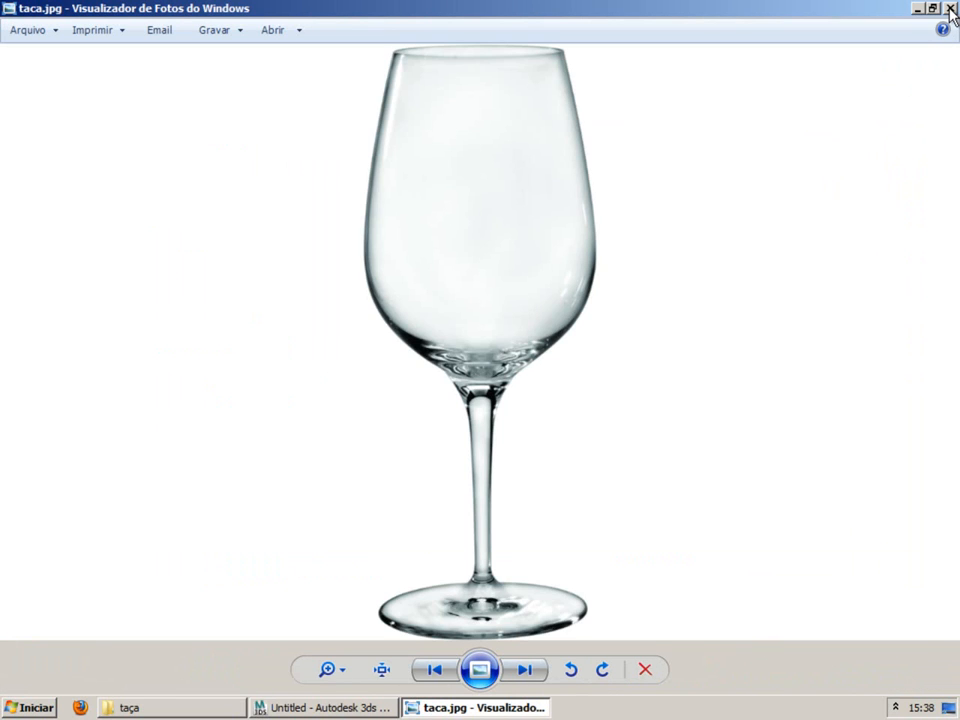
pyautogui.click(950, 9)
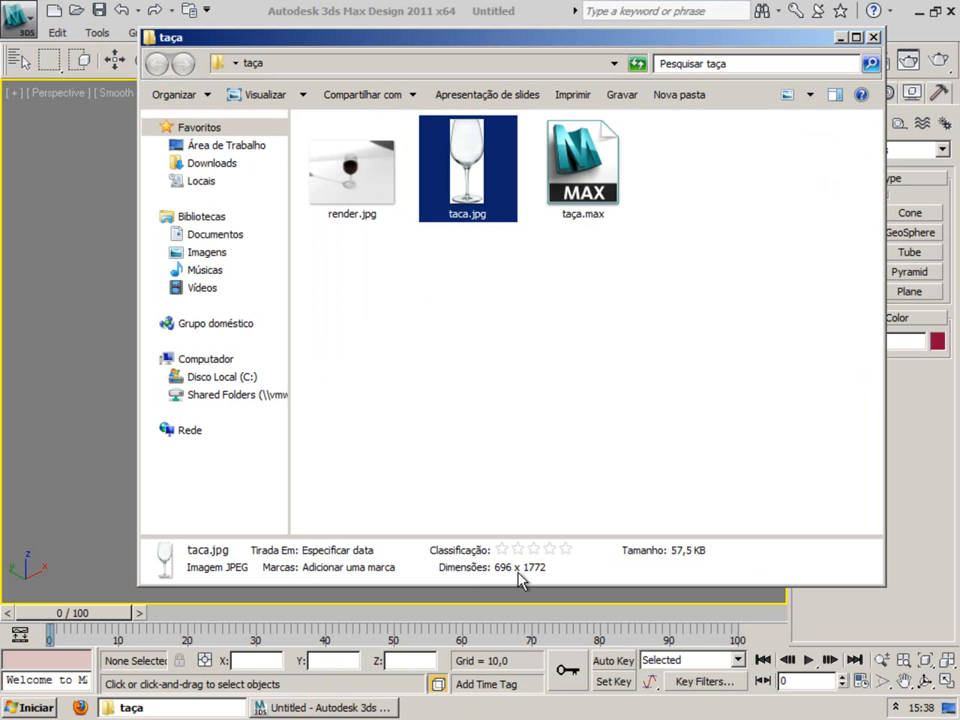
# Step: Switch back to 3ds Max, draw a plane about 184 by 56 units in the Perspective view, and hide the grid
pyautogui.click(122, 420)
pyautogui.click(897, 293)
pyautogui.moveTo(267, 330); pyautogui.dragTo(693, 428)
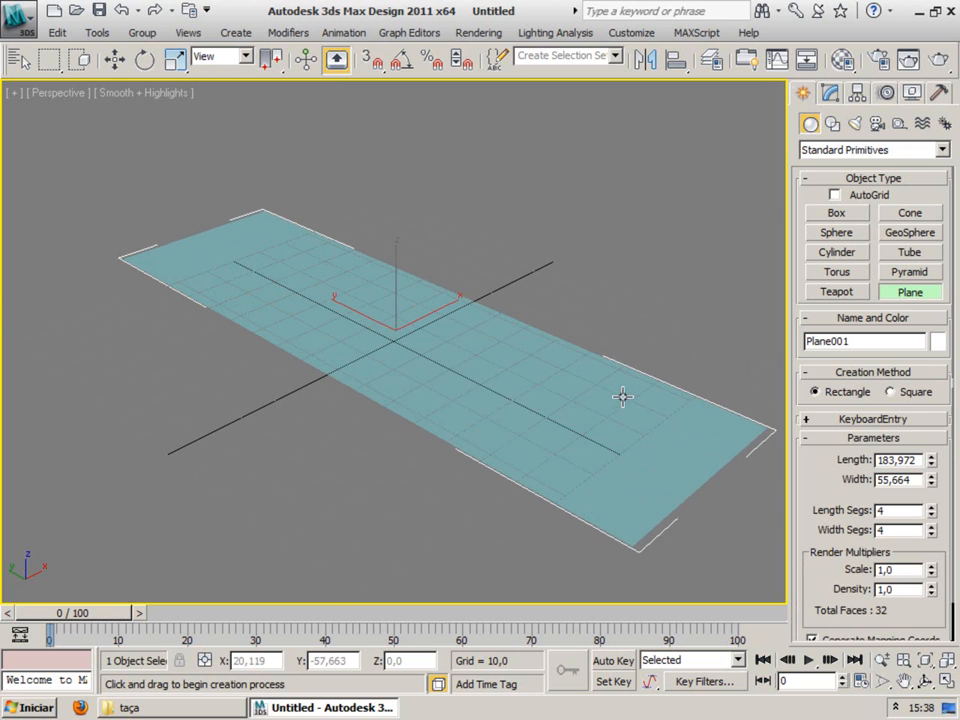
pyautogui.press('g')
pyautogui.moveTo(492, 370); pyautogui.dragTo(454, 358, button='middle')
# Step: Set the plane's length to 1772 and its width to 696
pyautogui.click(830, 100)
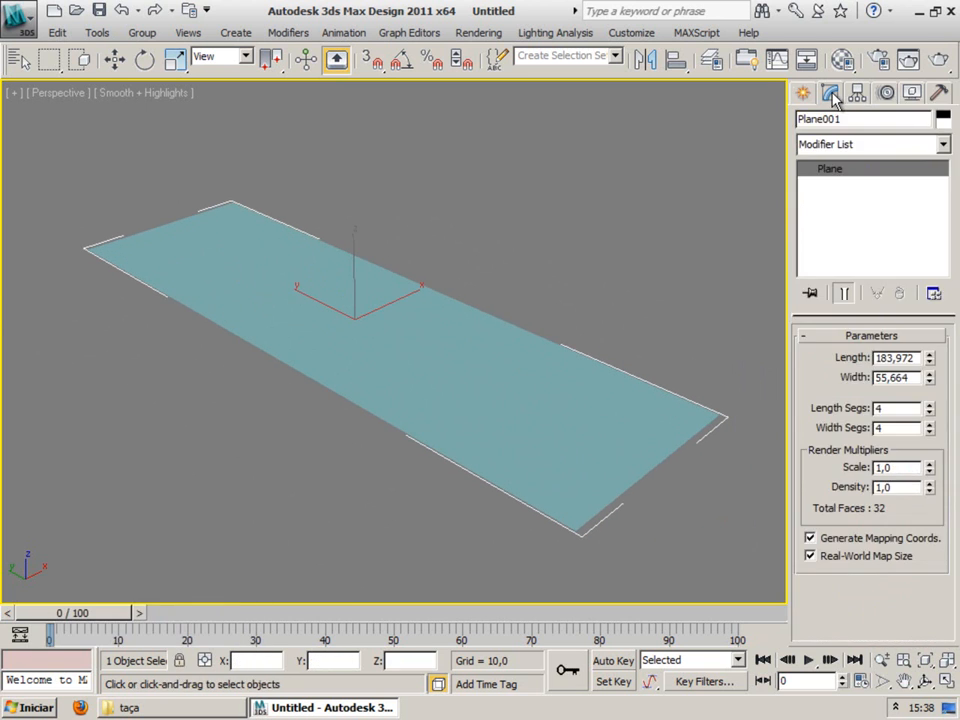
pyautogui.doubleClick(893, 357)
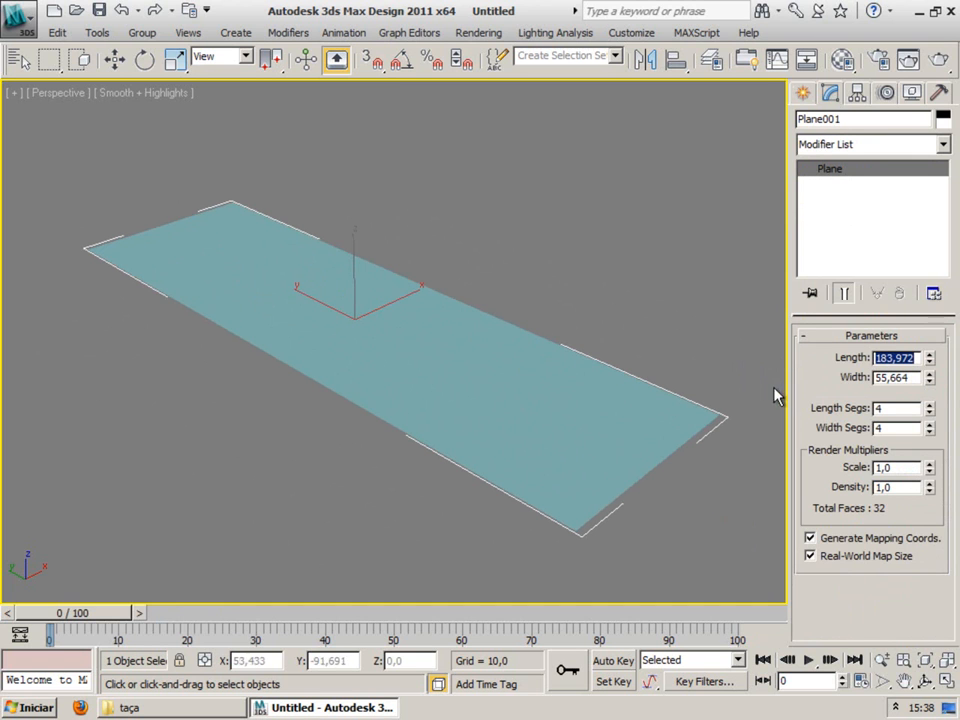
pyautogui.write('1772')
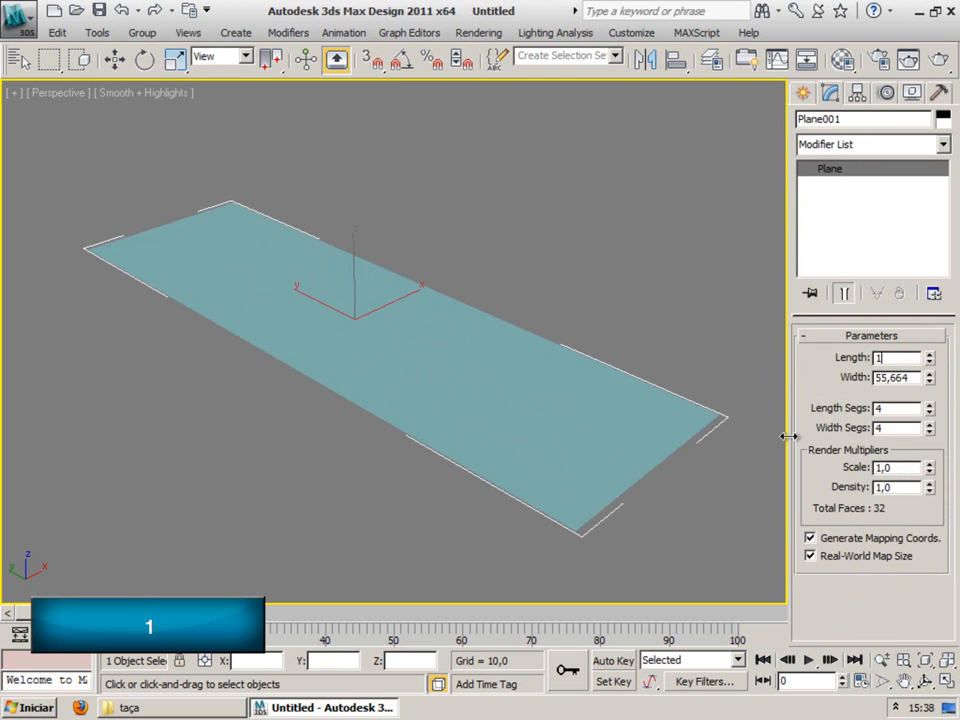
pyautogui.press('Tab')
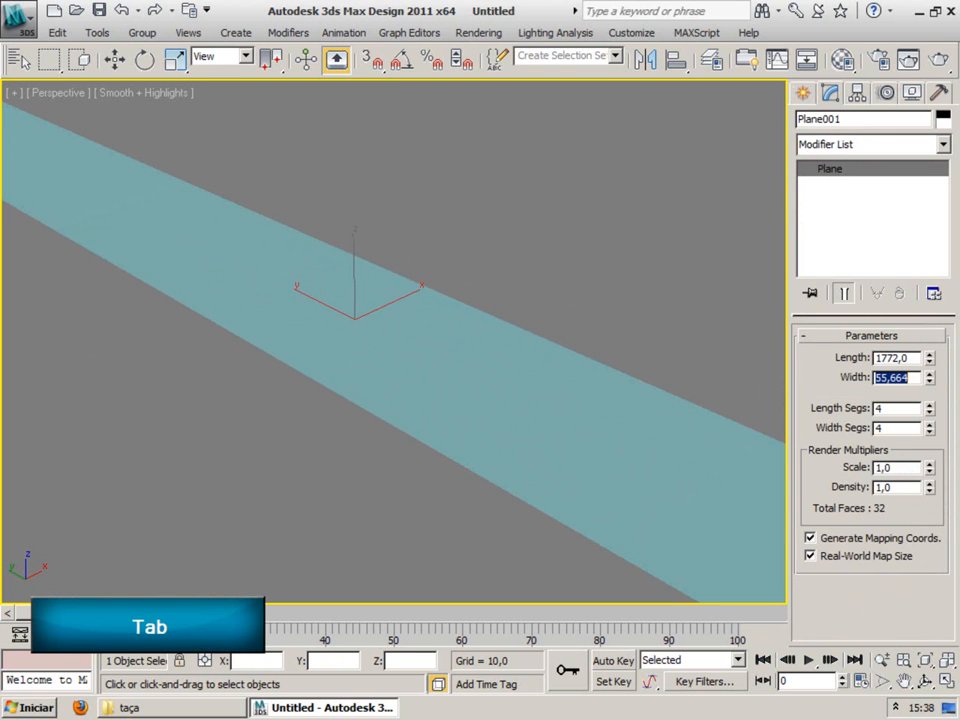
pyautogui.write('696')
pyautogui.press('Return')
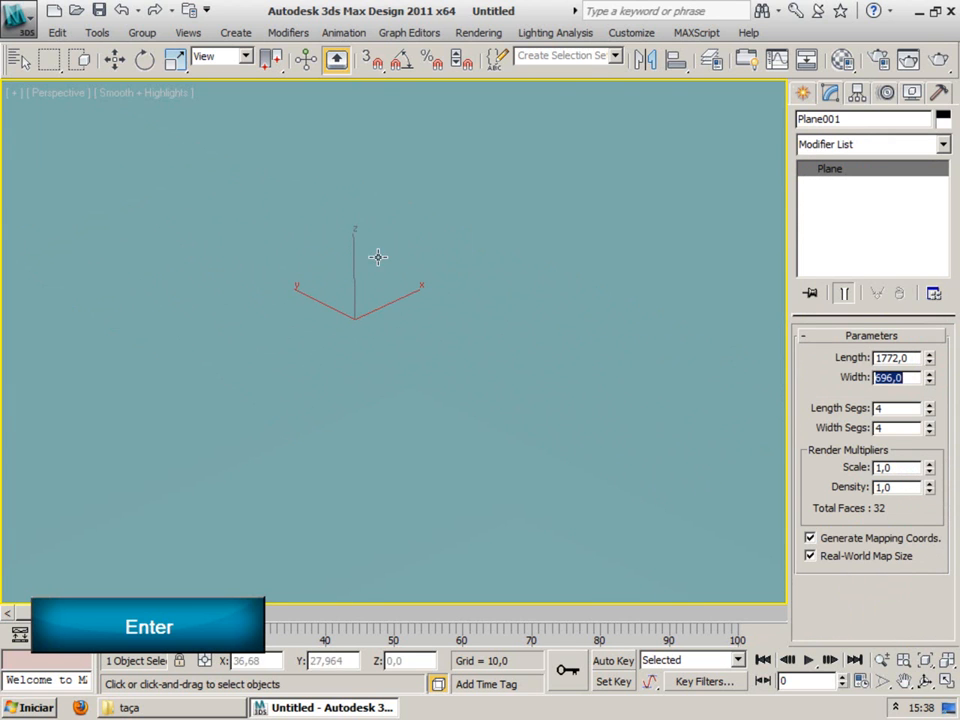
pyautogui.scroll(-5, 385, 305)
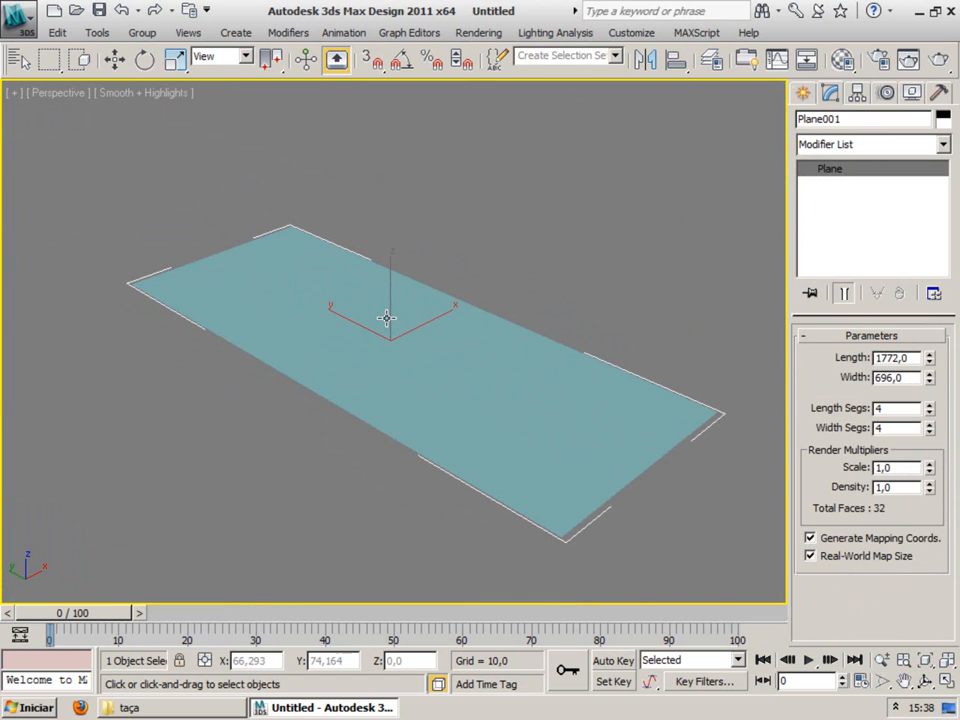
pyautogui.press('e')
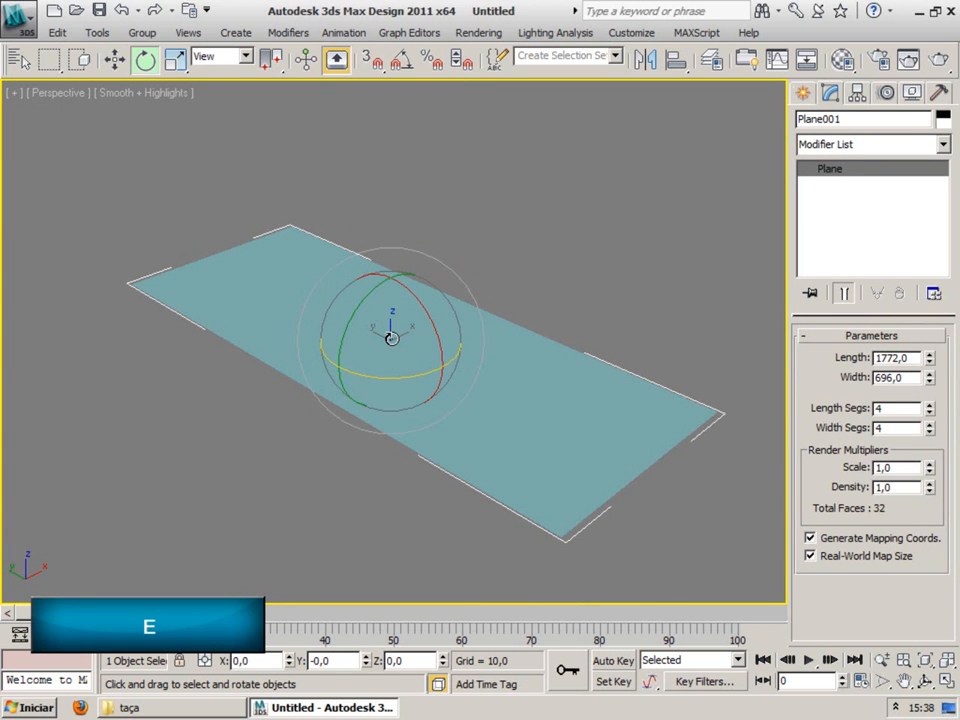
pyautogui.press('q')
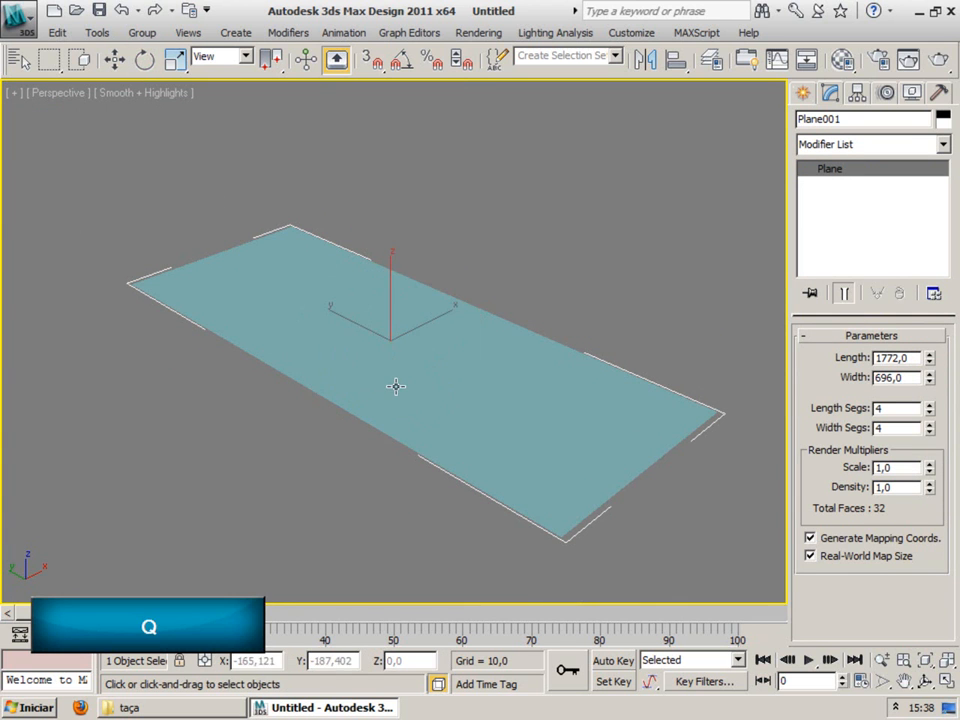
pyautogui.press('w')
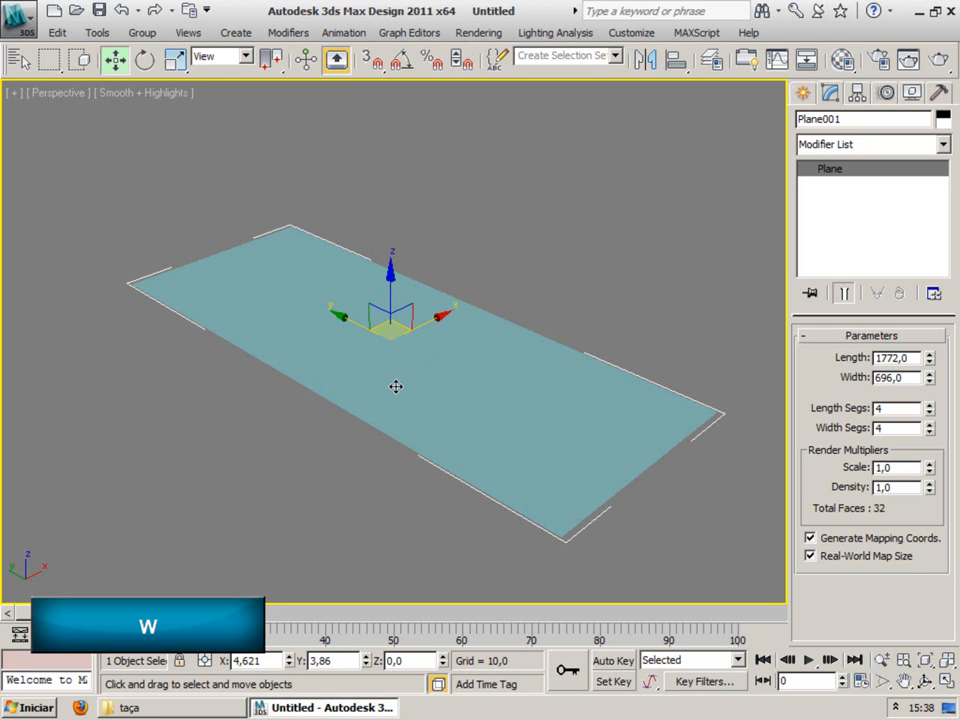
pyautogui.press('e')
pyautogui.press('r')
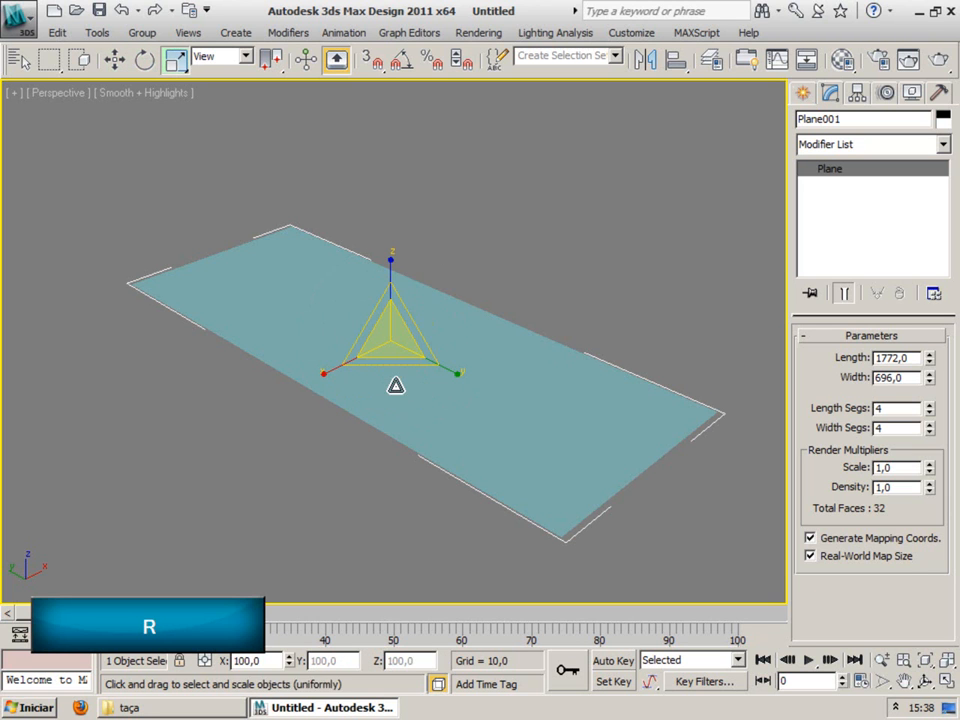
# Step: Rotate the plane upright by setting its X rotation to 89.9 degrees
pyautogui.press('e')
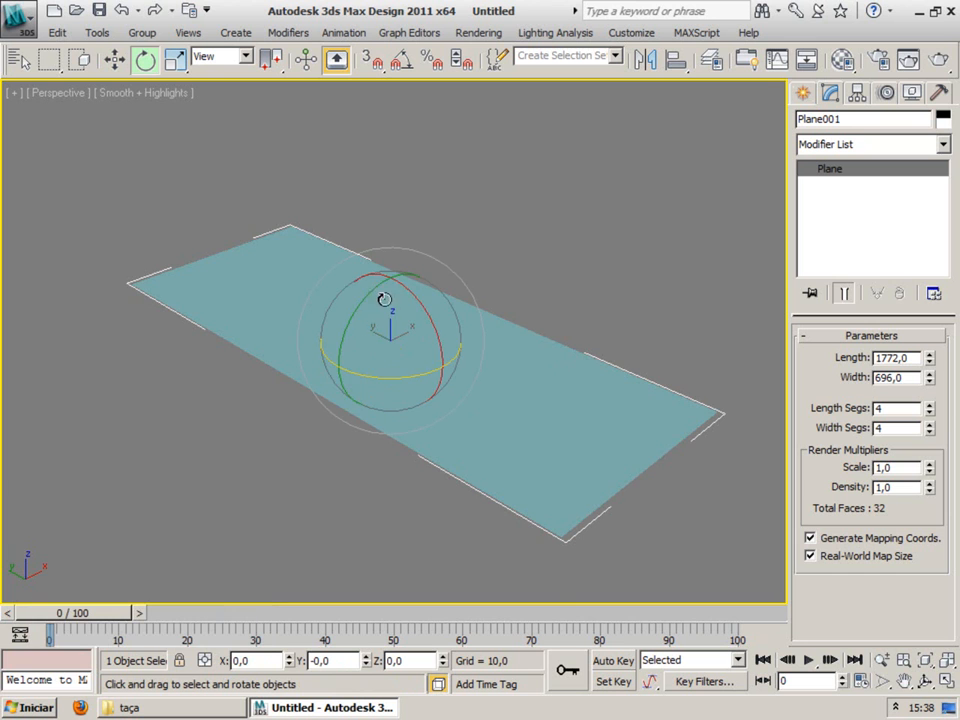
pyautogui.moveTo(414, 298); pyautogui.dragTo(440, 342)
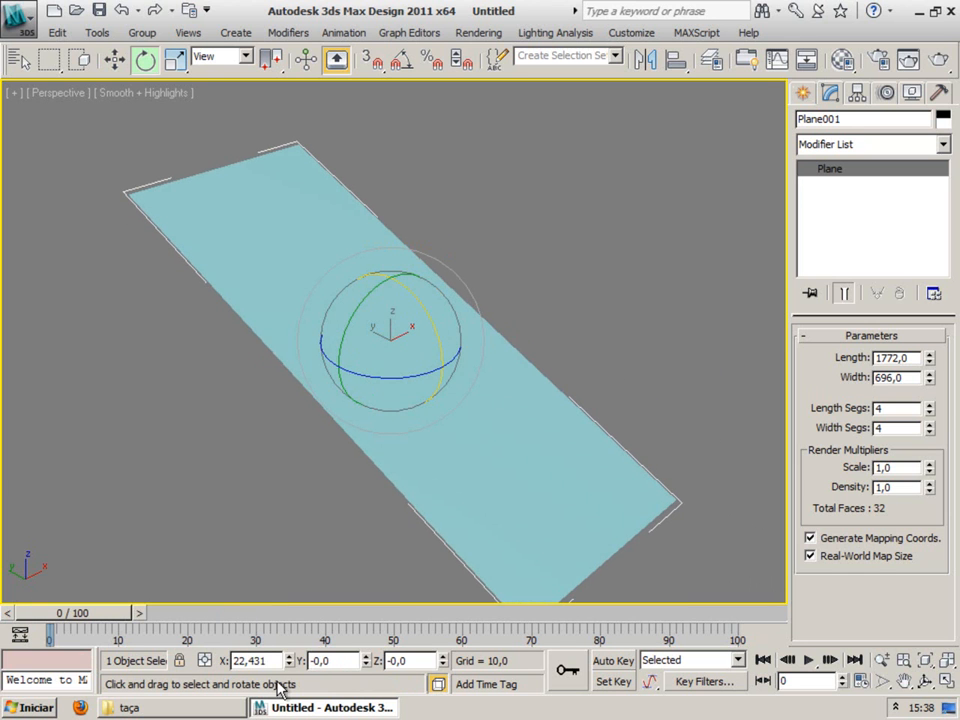
pyautogui.hotkey('ctrl', 'z')
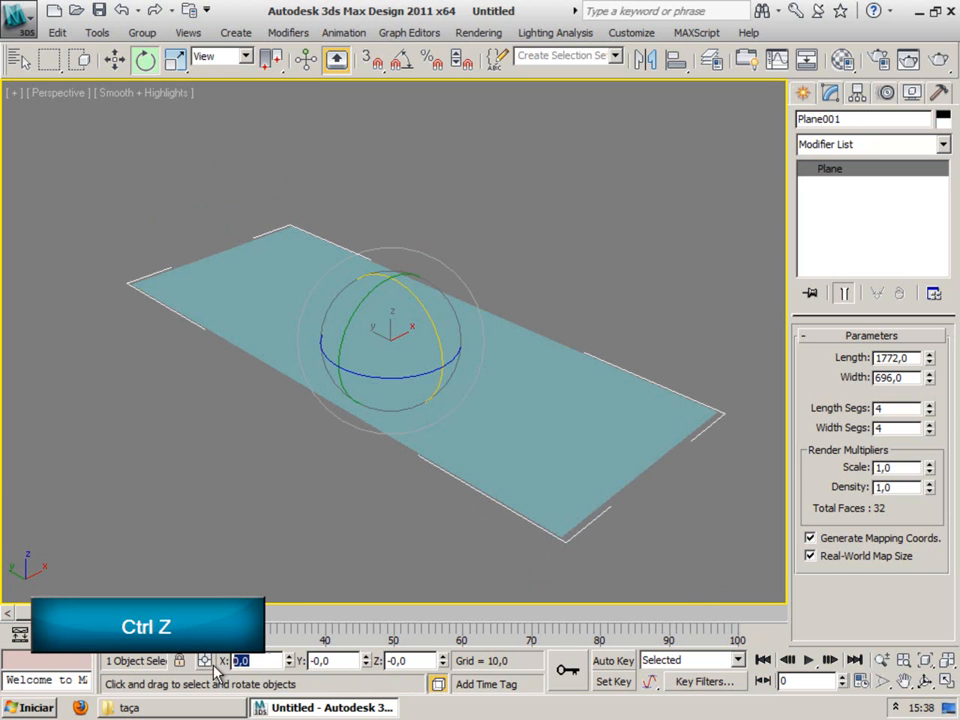
pyautogui.press('0')
pyautogui.press('Return')
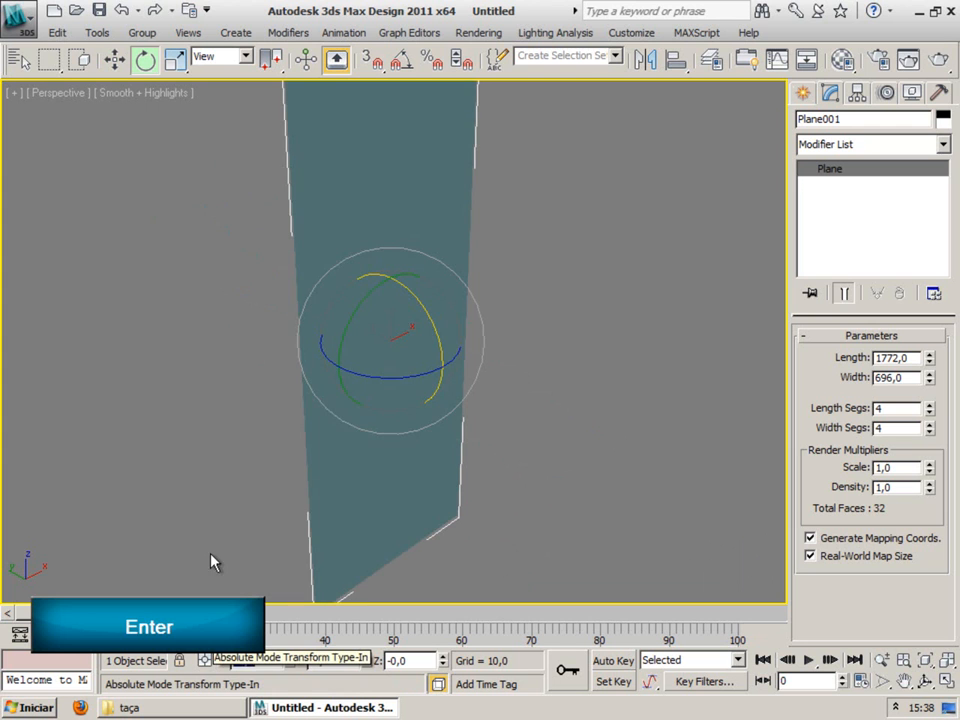
pyautogui.keyDown('alt'); pyautogui.moveTo(476, 364); pyautogui.dragTo(419, 378, button='middle'); pyautogui.keyUp('alt')
pyautogui.scroll(-2, 419, 378)
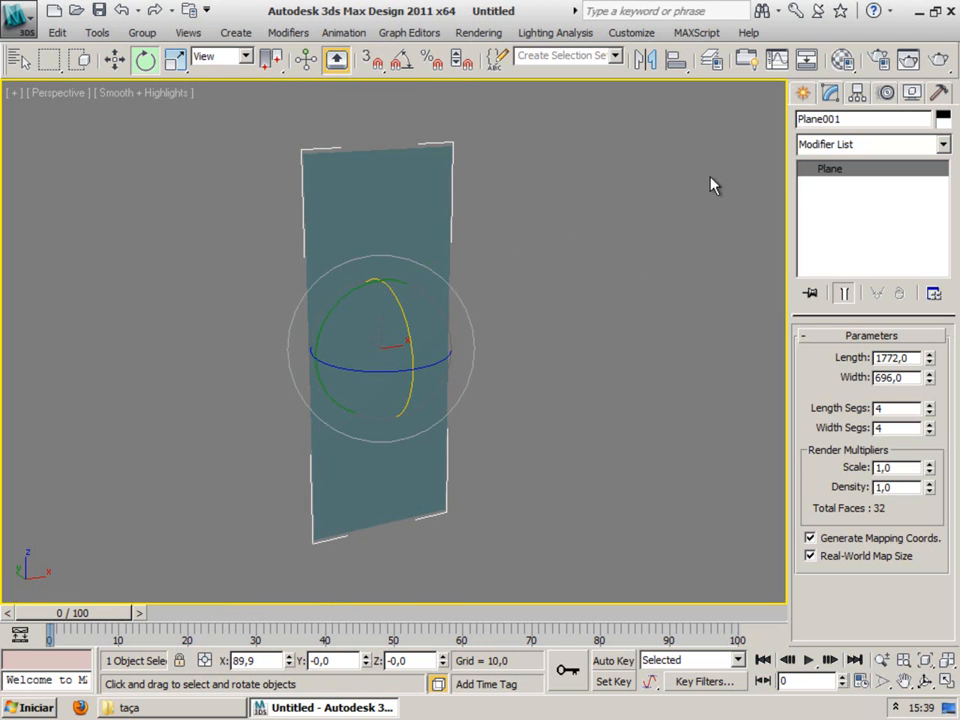
# Step: Change the first sample material, 01 - Default, to the Standard type and load taca.jpg as its diffuse bitmap
pyautogui.moveTo(845, 63); pyautogui.dragTo(843, 92)
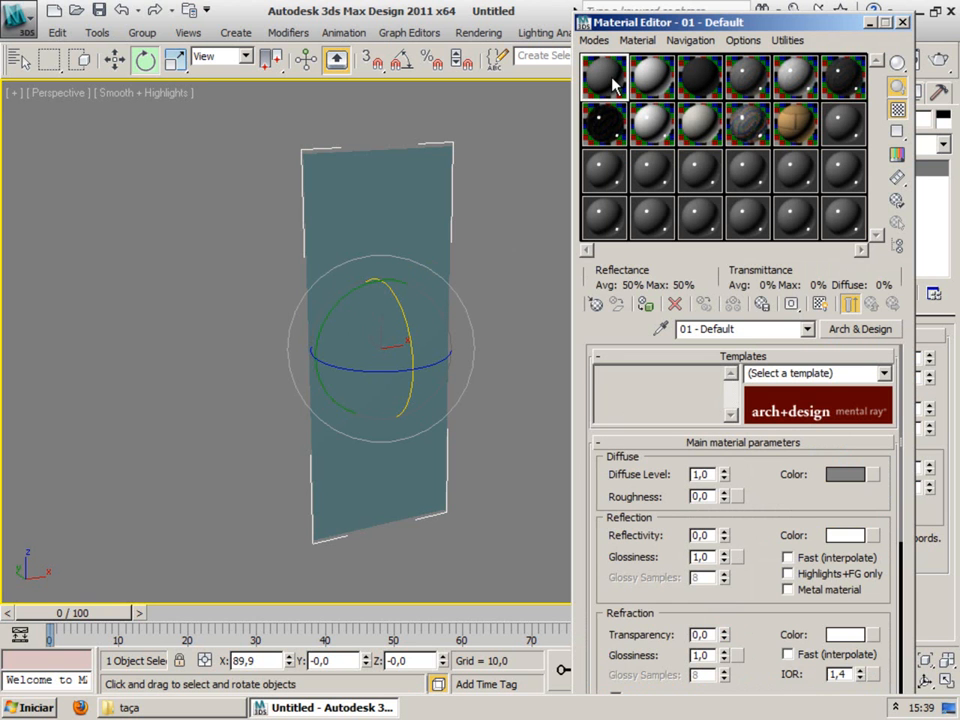
pyautogui.click(840, 329)
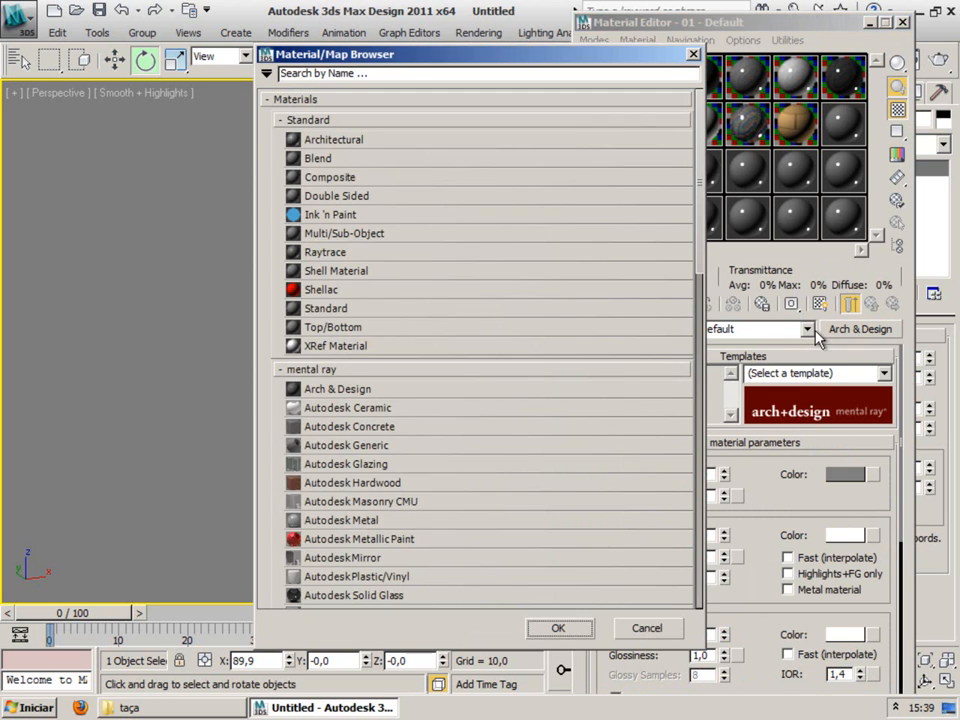
pyautogui.doubleClick(332, 312)
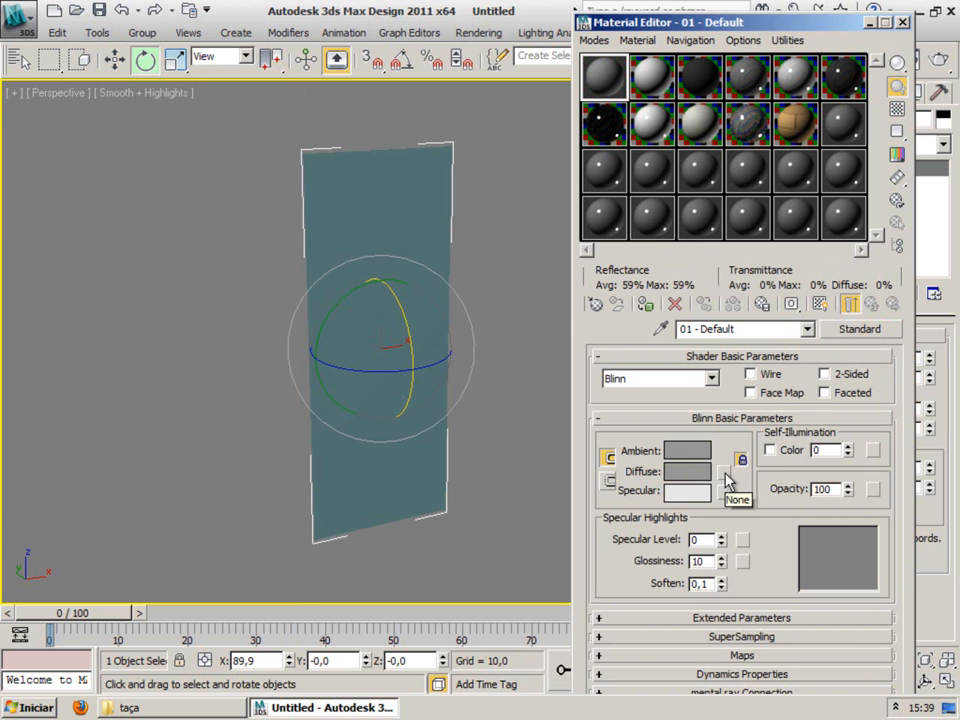
pyautogui.click(725, 474)
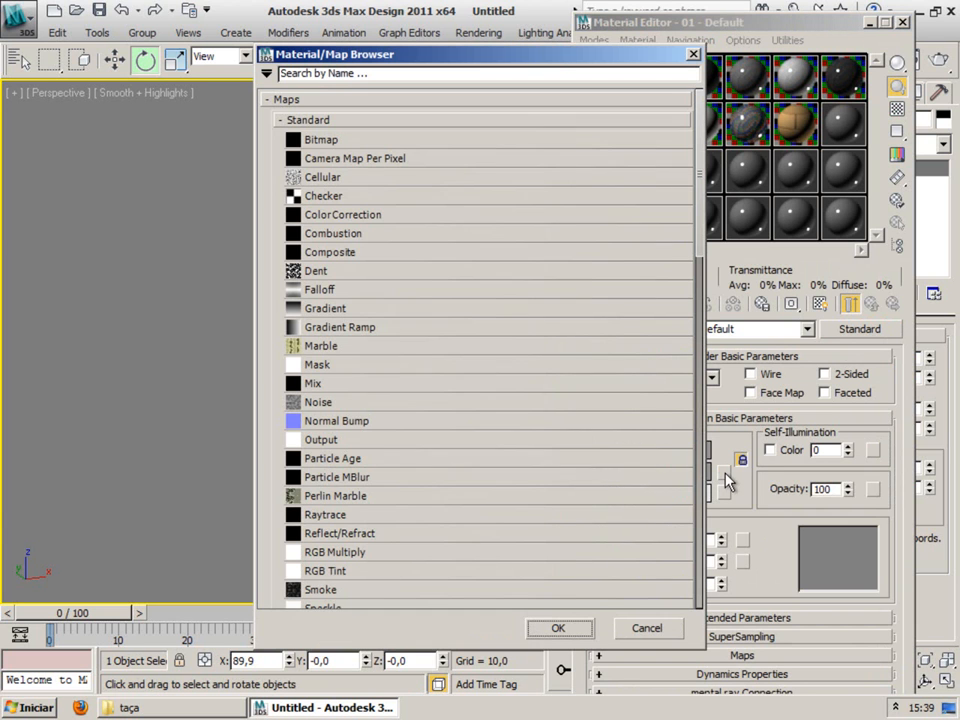
pyautogui.doubleClick(312, 140)
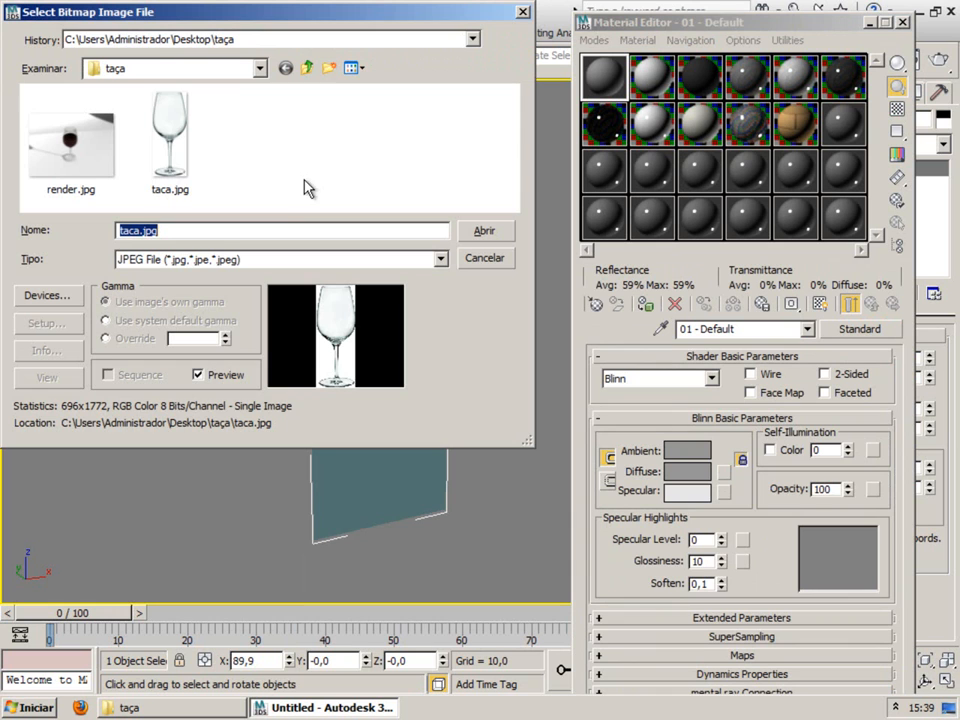
pyautogui.doubleClick(172, 152)
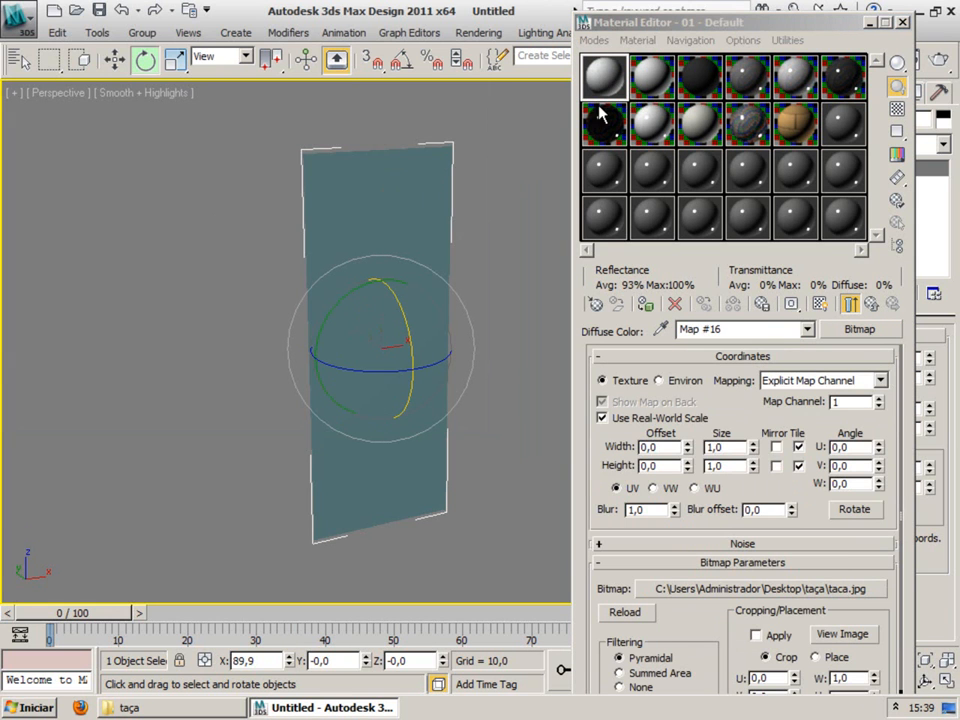
# Step: Apply the glass image material to the upright plane and turn on its texture display in the viewport
pyautogui.moveTo(604, 78); pyautogui.dragTo(409, 205)
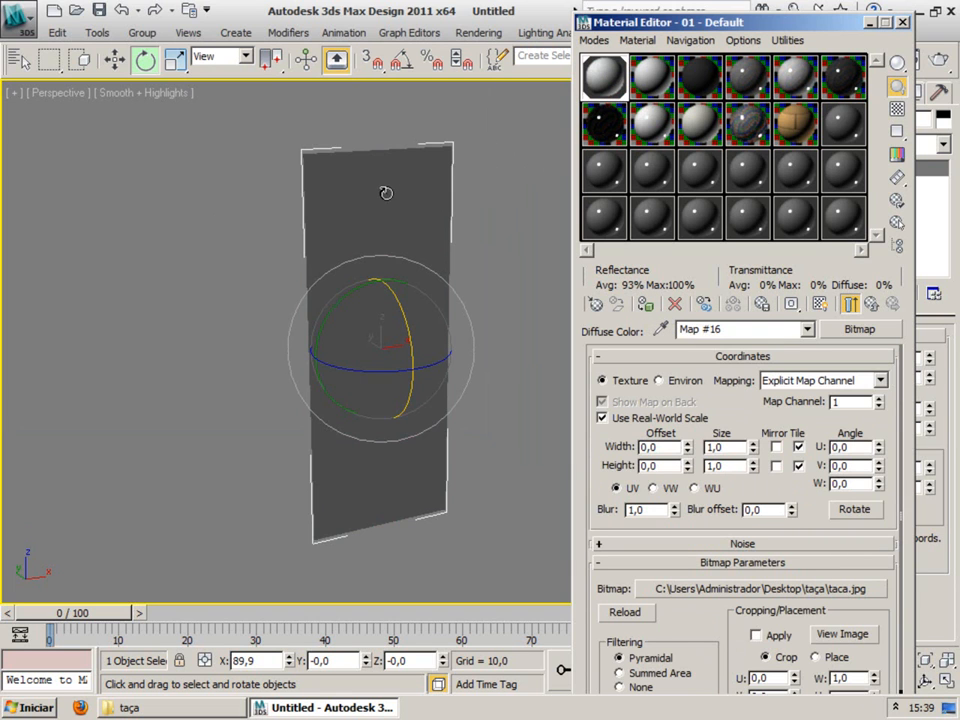
pyautogui.click(817, 311)
pyautogui.moveTo(381, 328); pyautogui.dragTo(320, 313, button='middle')
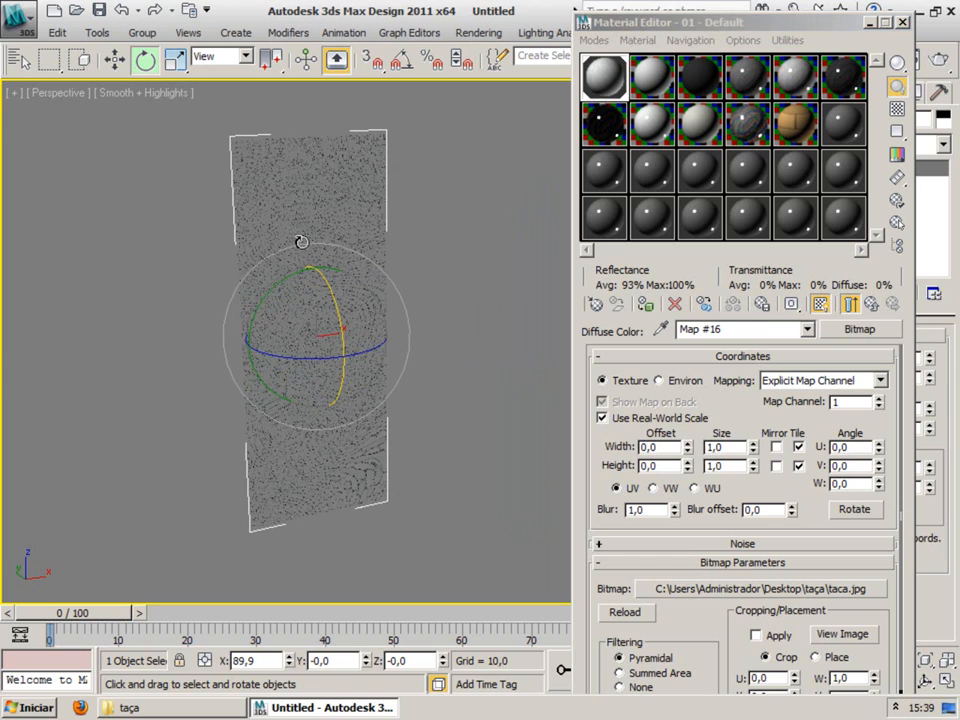
# Step: Examine up close how the taca.jpg texture tiles across the plane
pyautogui.scroll(5, 289, 277)
pyautogui.moveTo(285, 279); pyautogui.dragTo(443, 262, button='middle')
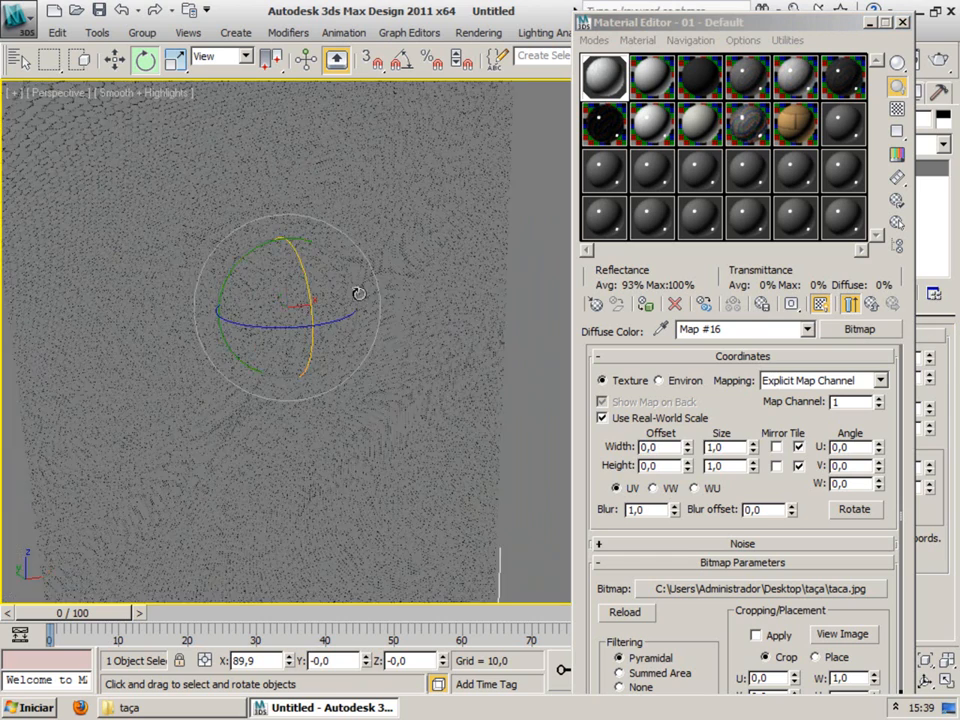
pyautogui.keyDown('alt'); pyautogui.moveTo(363, 299); pyautogui.dragTo(339, 307, button='middle'); pyautogui.keyUp('alt')
pyautogui.scroll(5, 339, 308)
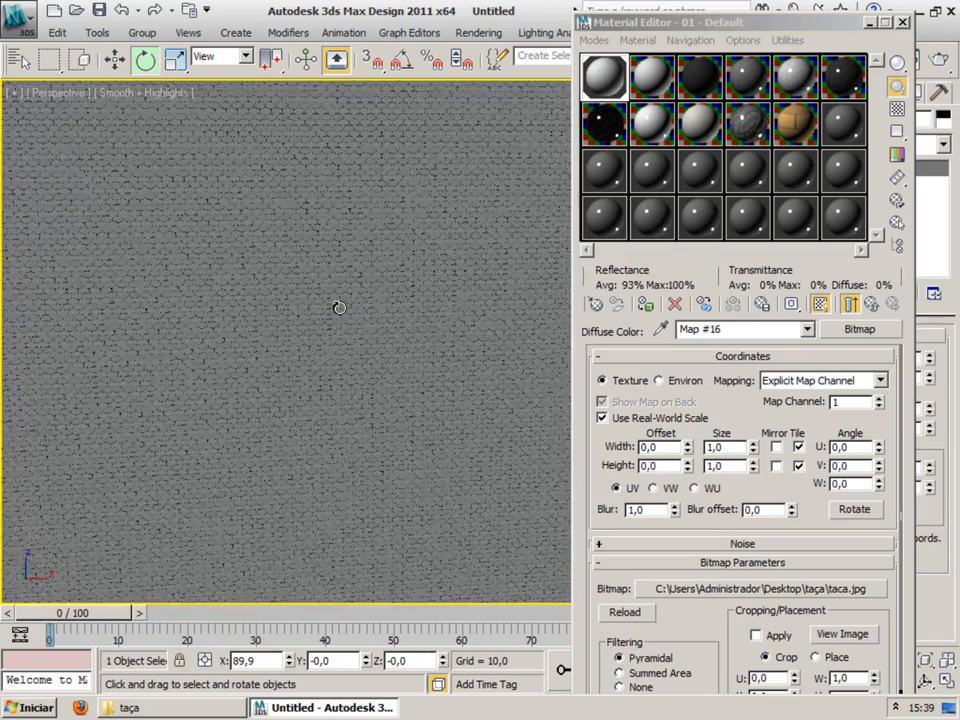
pyautogui.scroll(5, 339, 308)
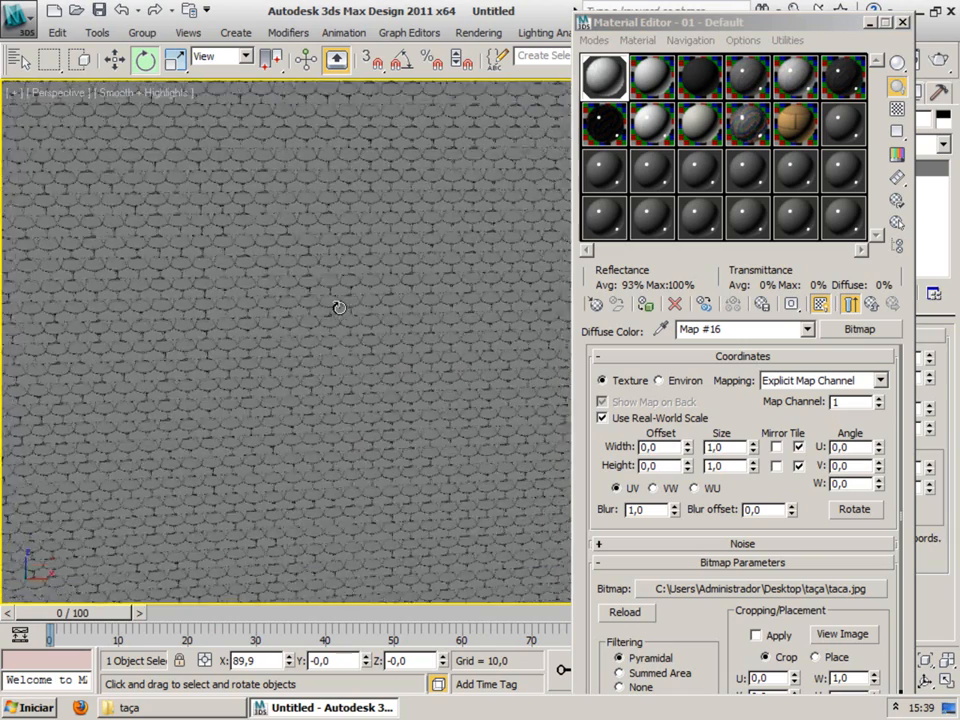
pyautogui.scroll(1, 335, 307)
pyautogui.scroll(2, 300, 334)
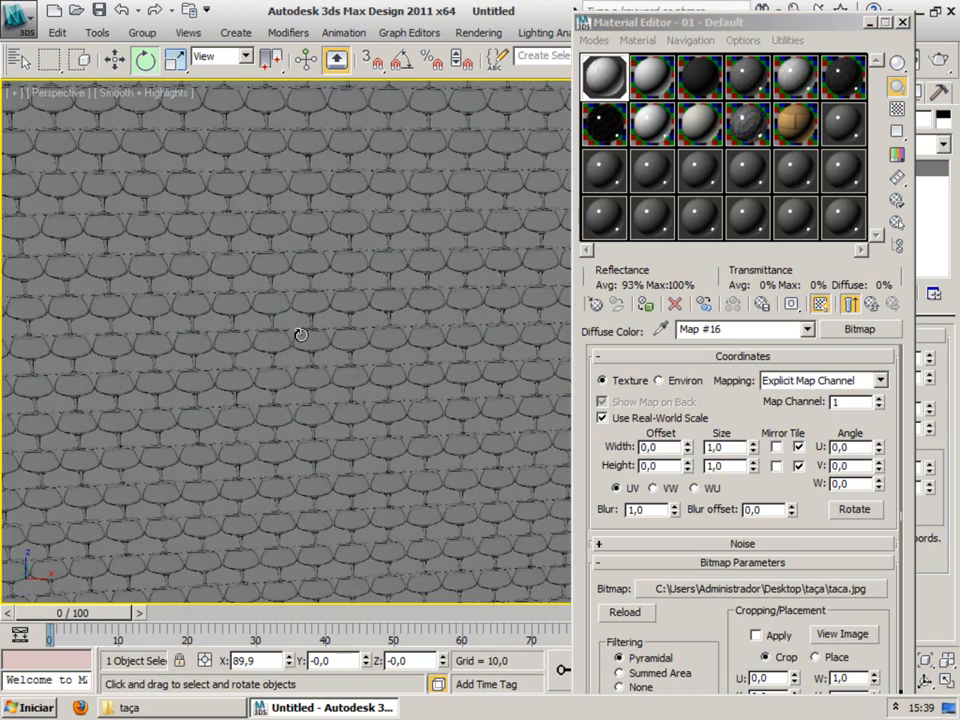
pyautogui.scroll(-10, 300, 334)
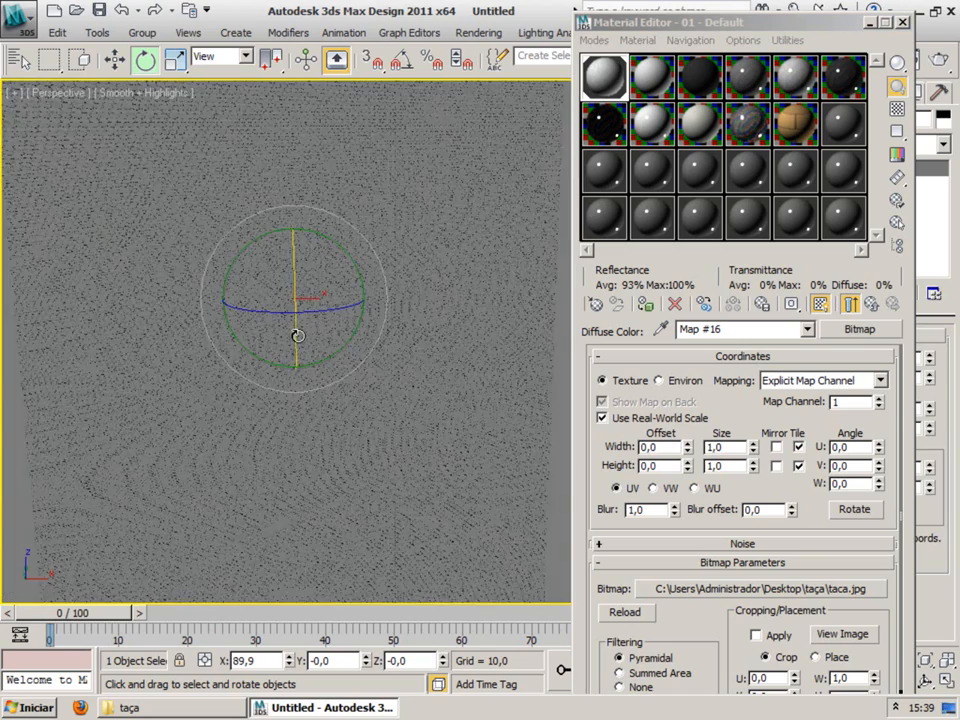
pyautogui.moveTo(319, 321); pyautogui.dragTo(304, 324, button='middle')
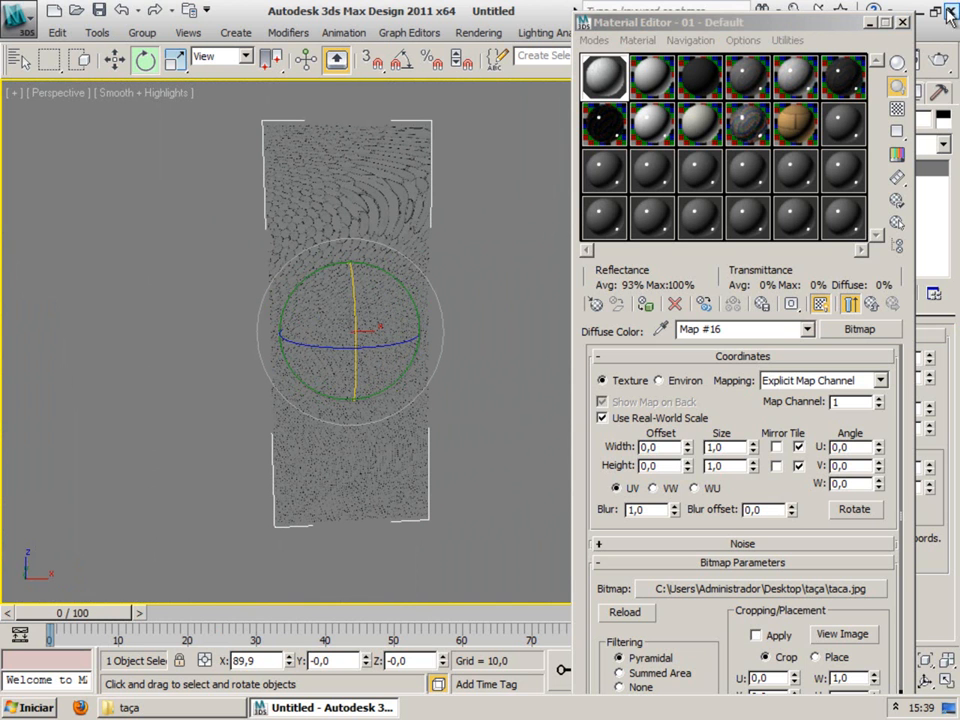
# Step: Add a UVW Map modifier to the reference plane and turn off its Real-World Map Size option
pyautogui.click(902, 22)
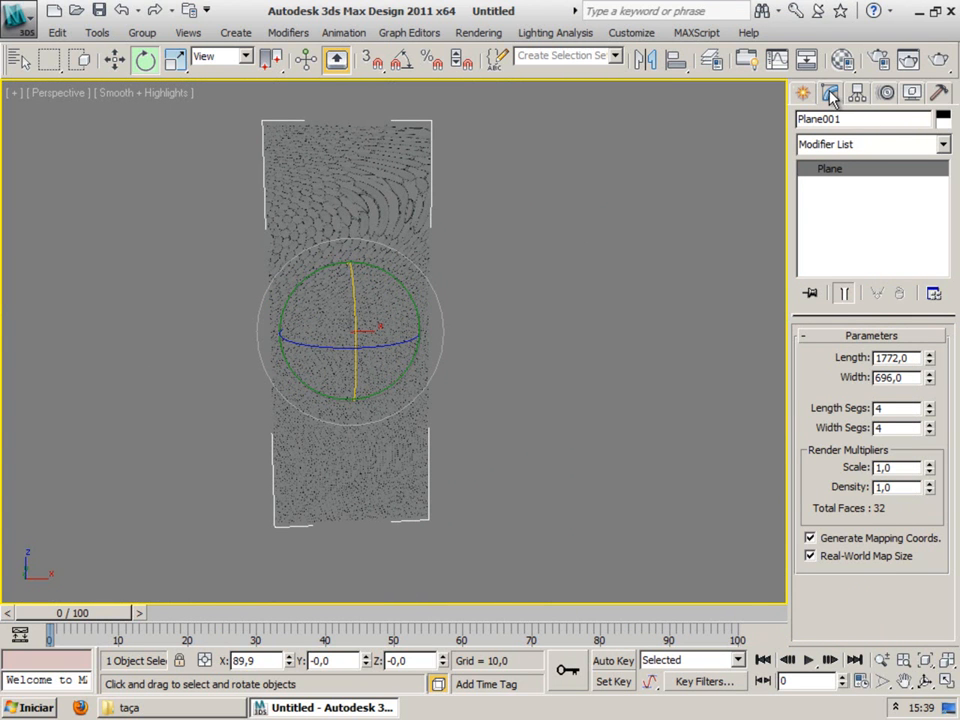
pyautogui.click(838, 146)
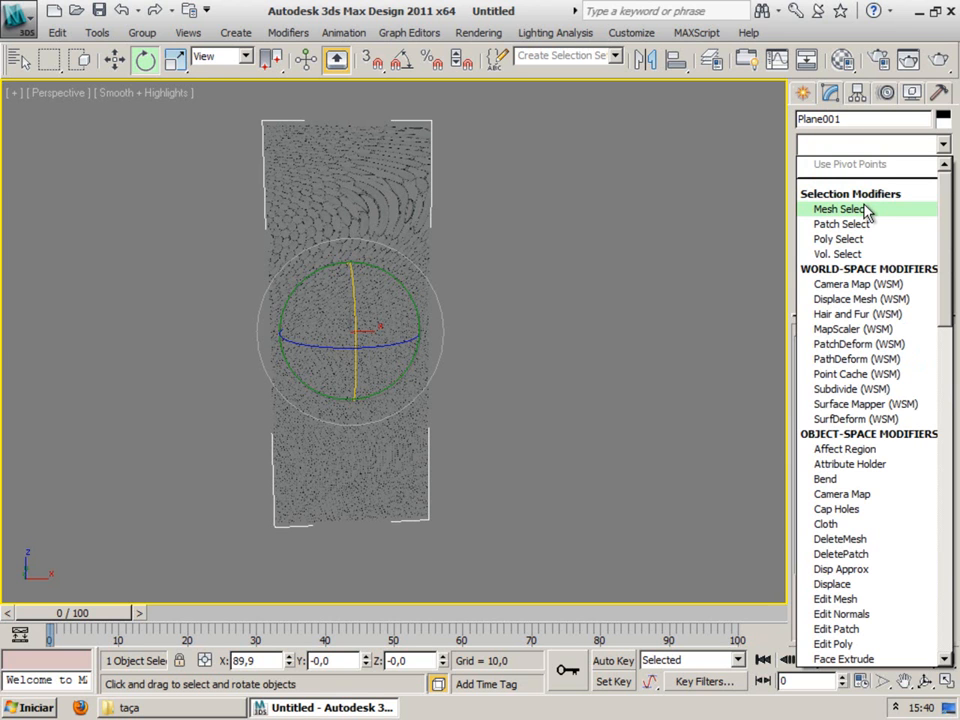
pyautogui.write('uv')
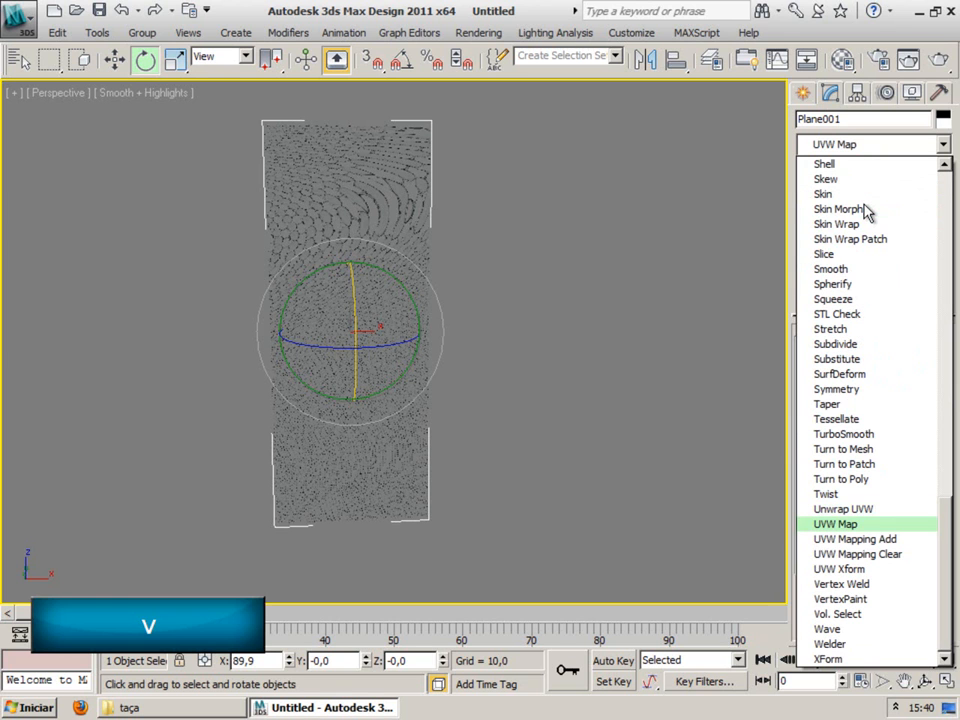
pyautogui.click(836, 524)
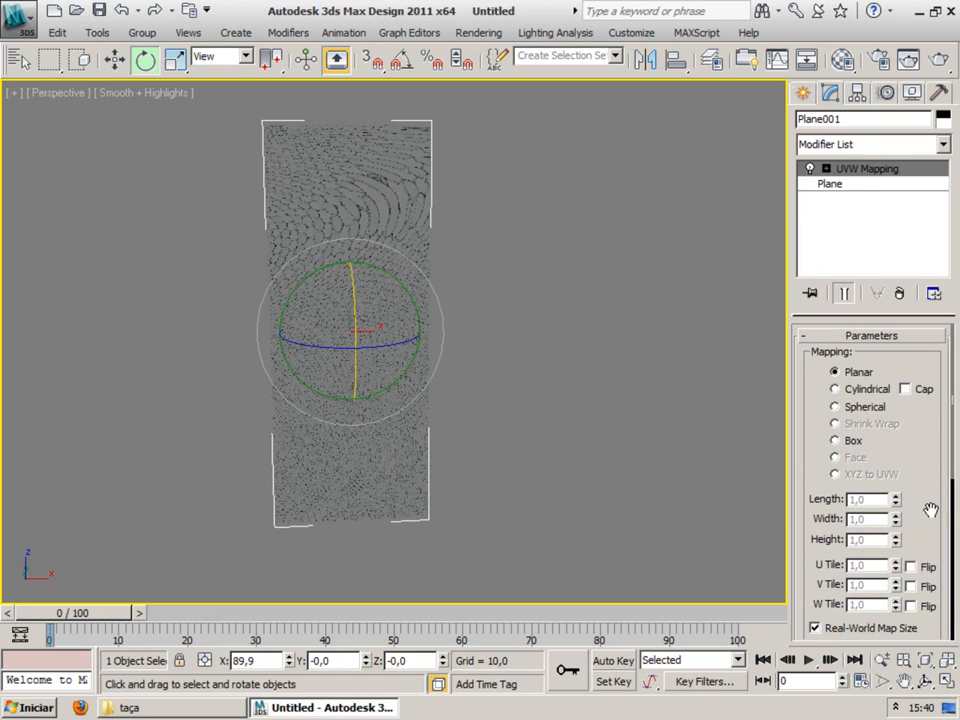
pyautogui.moveTo(926, 484); pyautogui.dragTo(920, 396)
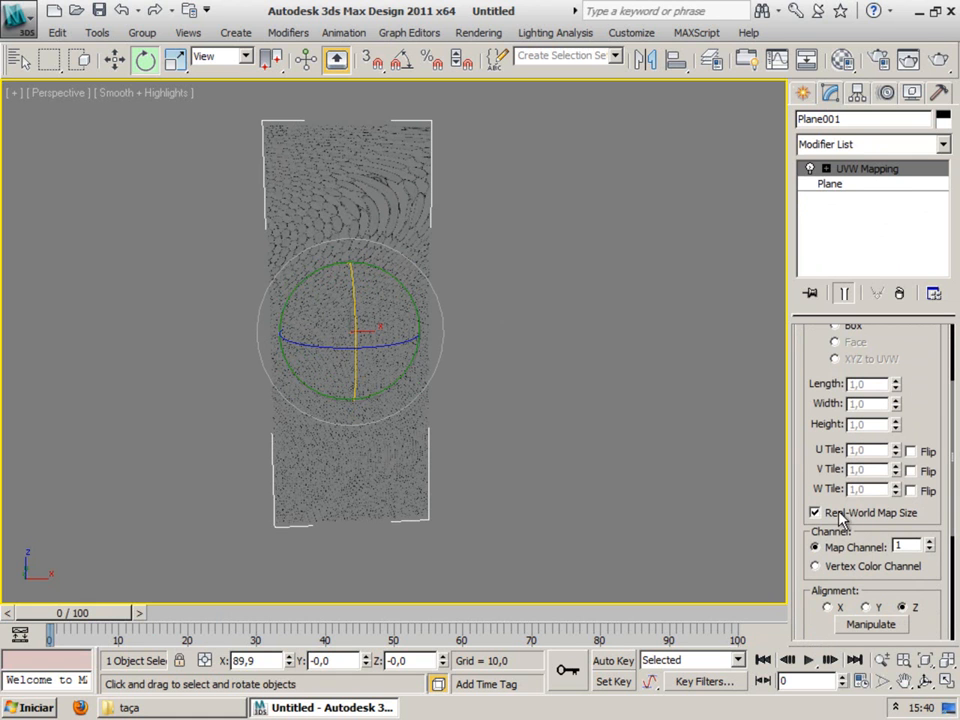
pyautogui.click(815, 512)
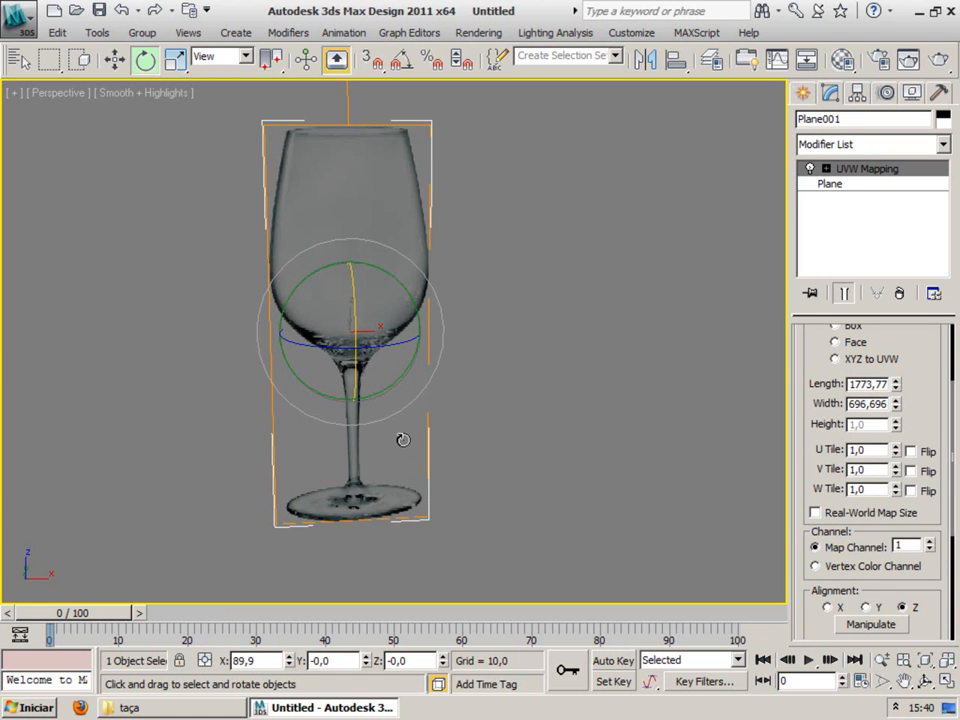
# Step: Show the reference plane framed and shaded in a maximized Front view
pyautogui.moveTo(503, 399); pyautogui.dragTo(493, 399, button='middle')
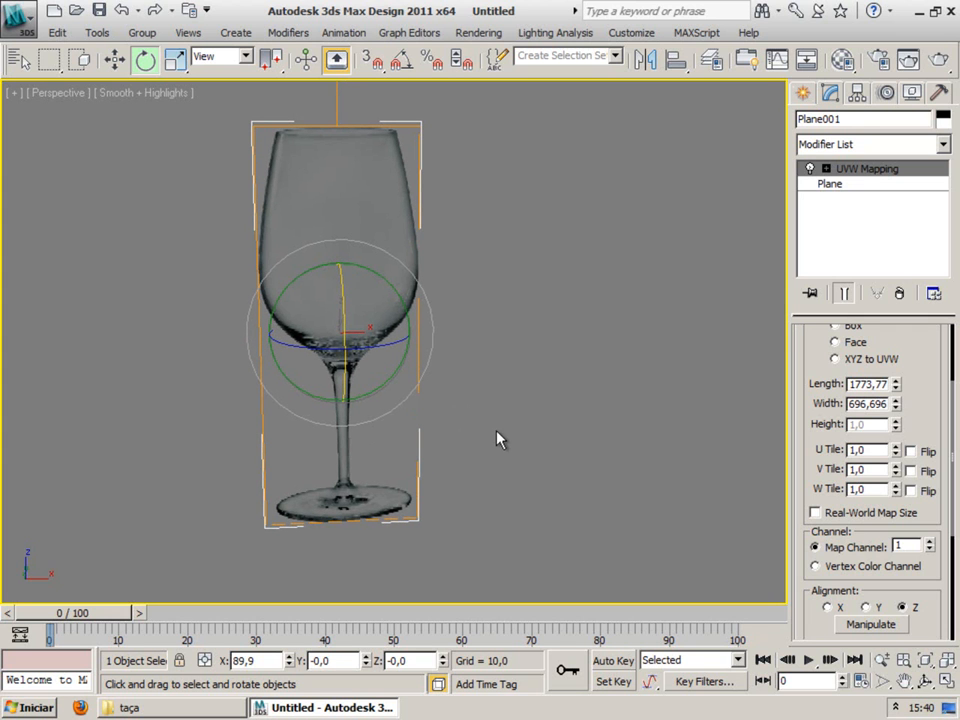
pyautogui.hotkey('alt', 'w')
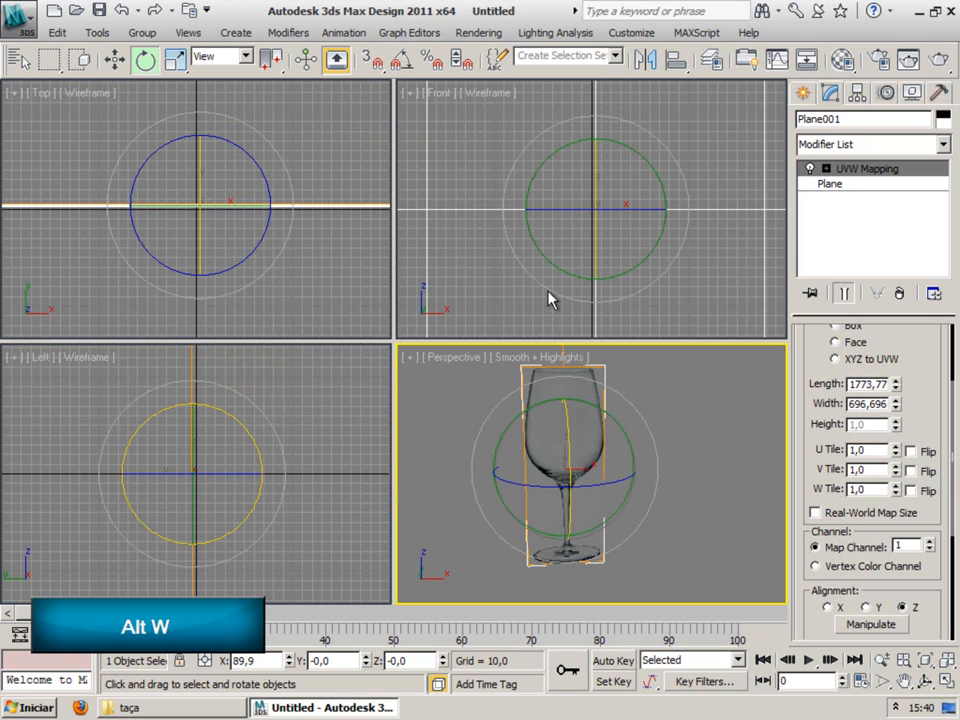
pyautogui.rightClick(472, 230)
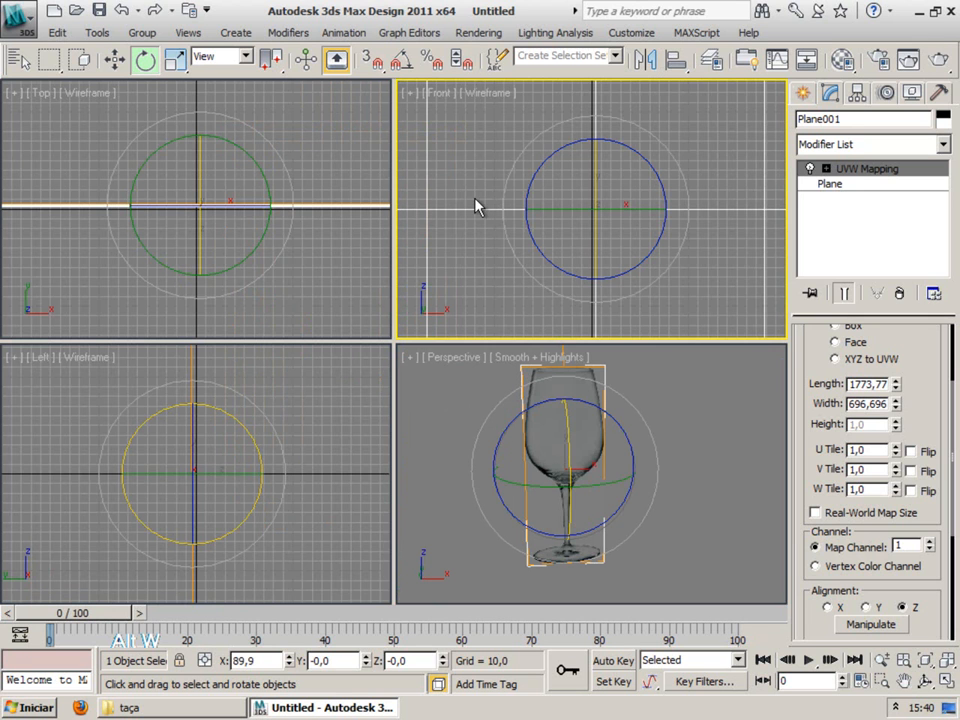
pyautogui.press('z')
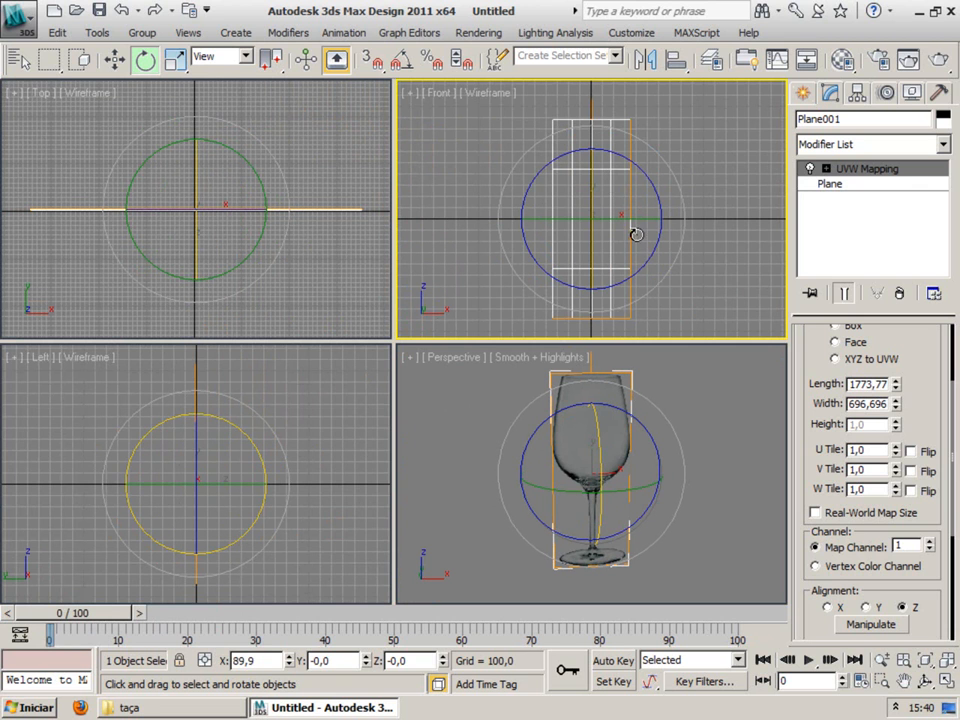
pyautogui.press('F3')
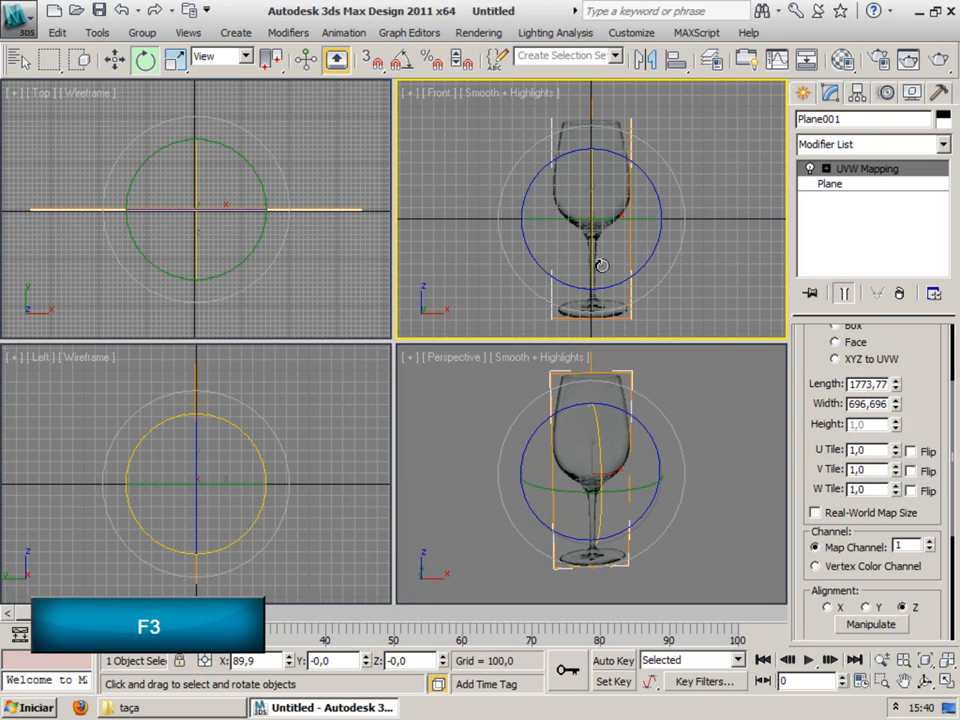
pyautogui.hotkey('alt', 'w')
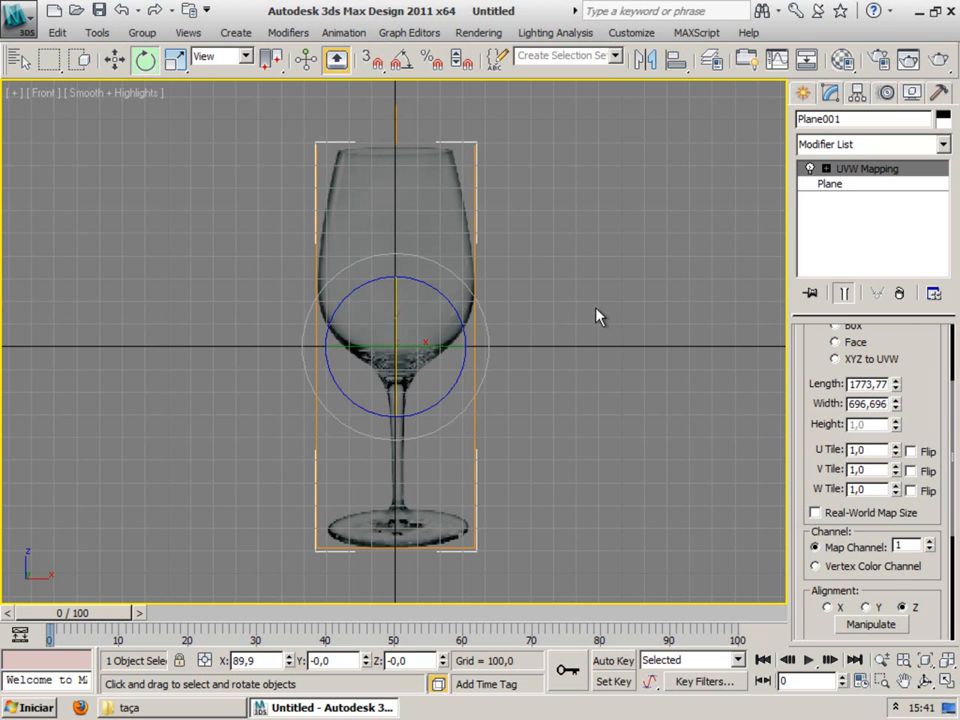
# Step: Set the Line spline tool's drag type to Bezier, with Corner as the initial type
pyautogui.click(803, 94)
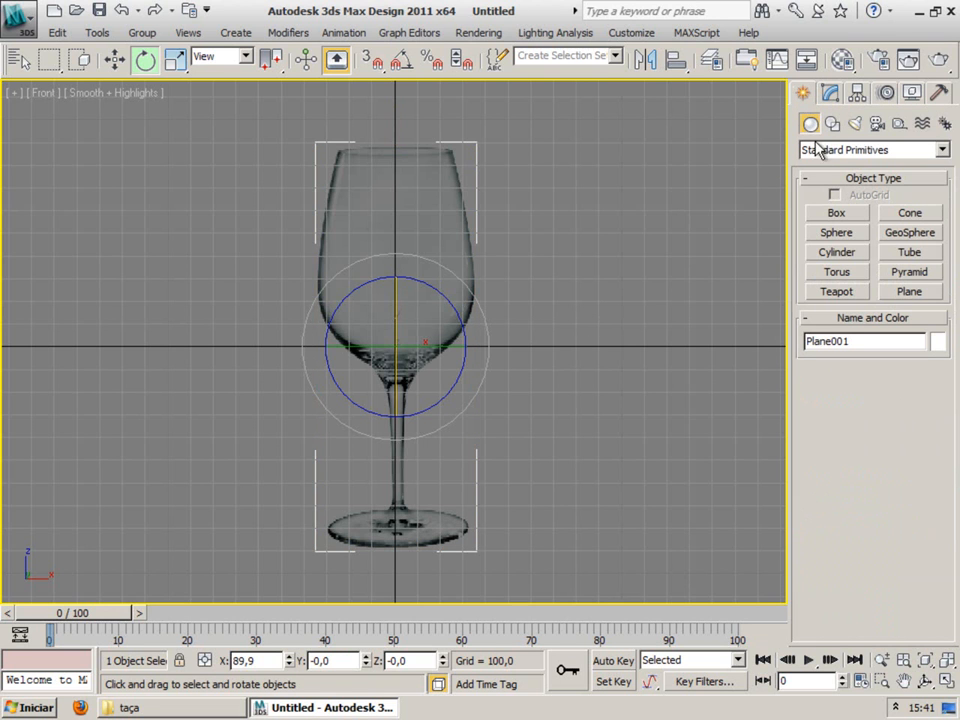
pyautogui.click(831, 126)
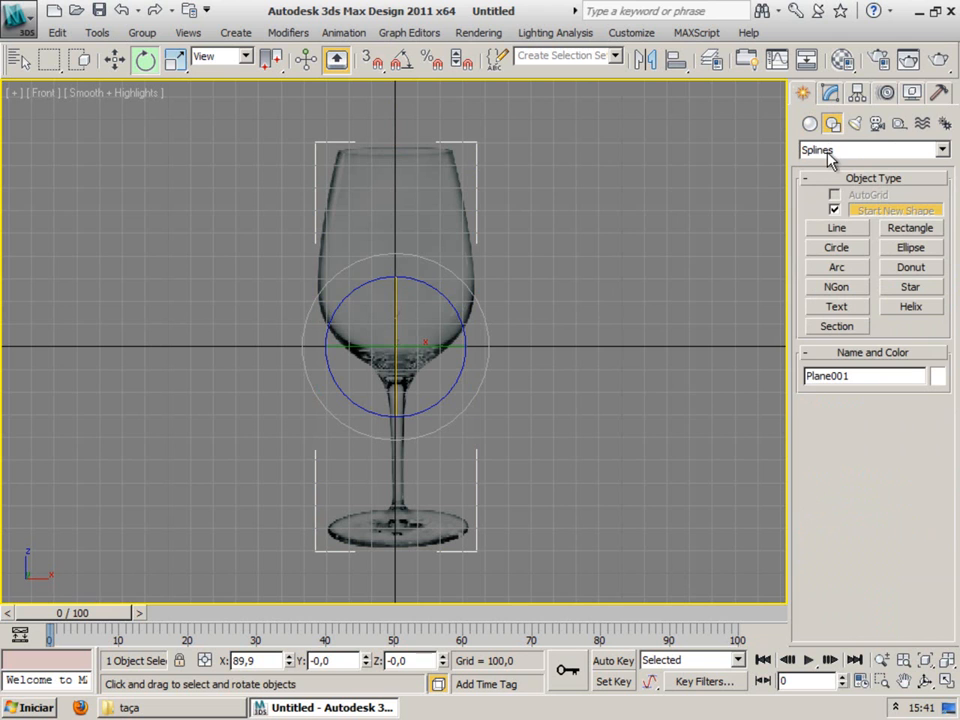
pyautogui.click(837, 229)
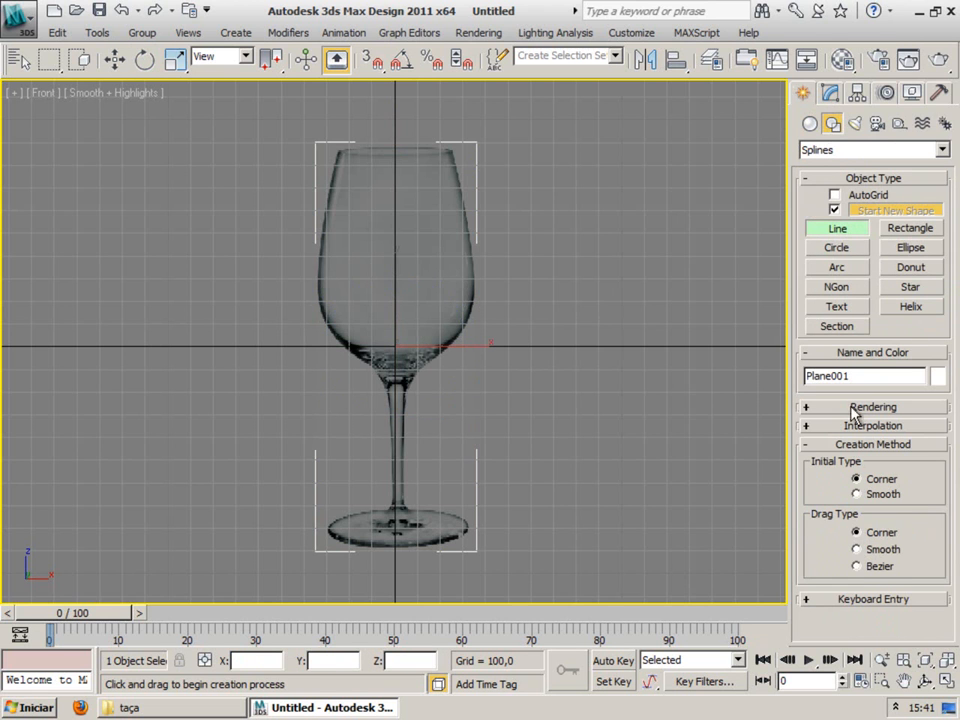
pyautogui.click(858, 566)
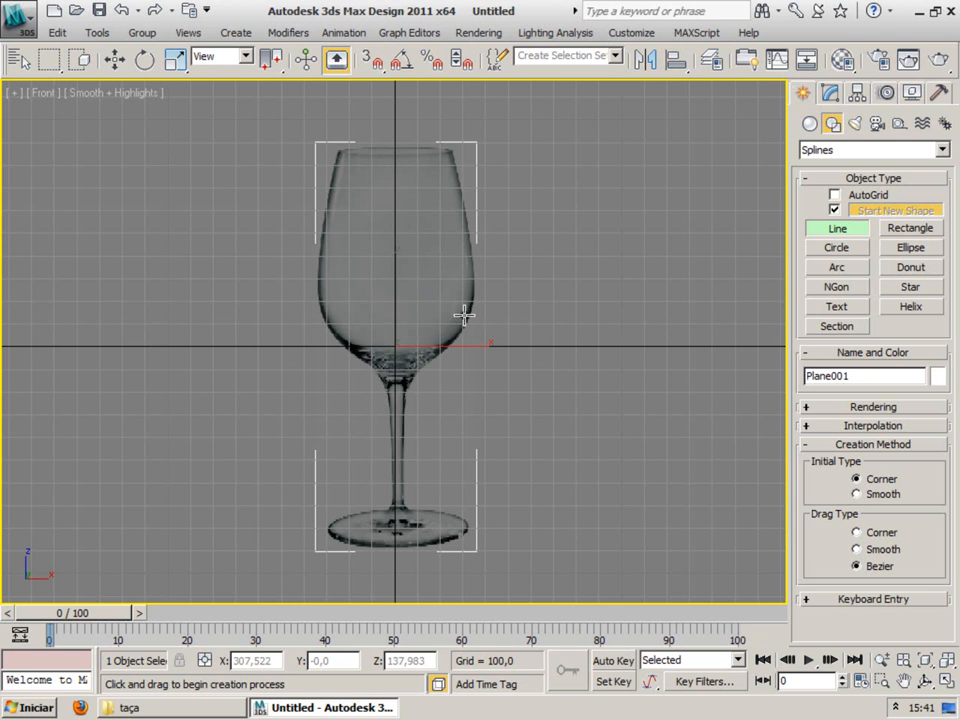
# Step: Move the reference plane slightly along negative X so the glass centres better on the vertical axis
pyautogui.press('e')
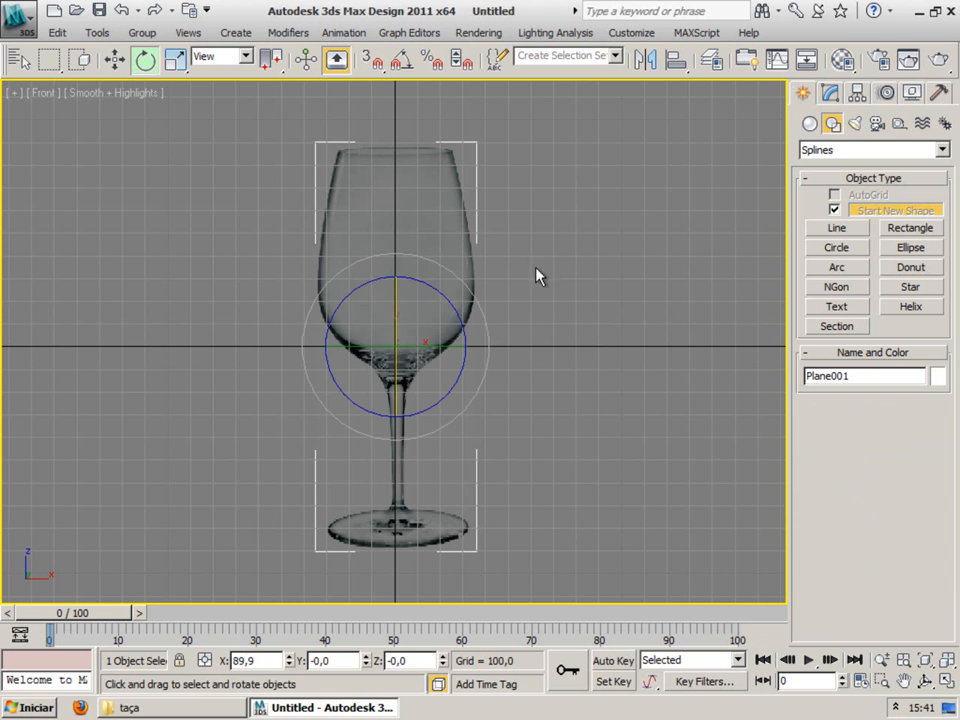
pyautogui.press('w')
pyautogui.moveTo(467, 350); pyautogui.dragTo(468, 348)
# Step: Trace the right half of the glass's foot with a line from the central axis, continuing up the stem's outer edge
pyautogui.click(840, 228)
pyautogui.click(396, 545)
pyautogui.click(469, 546)
pyautogui.moveTo(445, 531); pyautogui.dragTo(423, 529)
pyautogui.moveTo(400, 484); pyautogui.dragTo(400, 479)
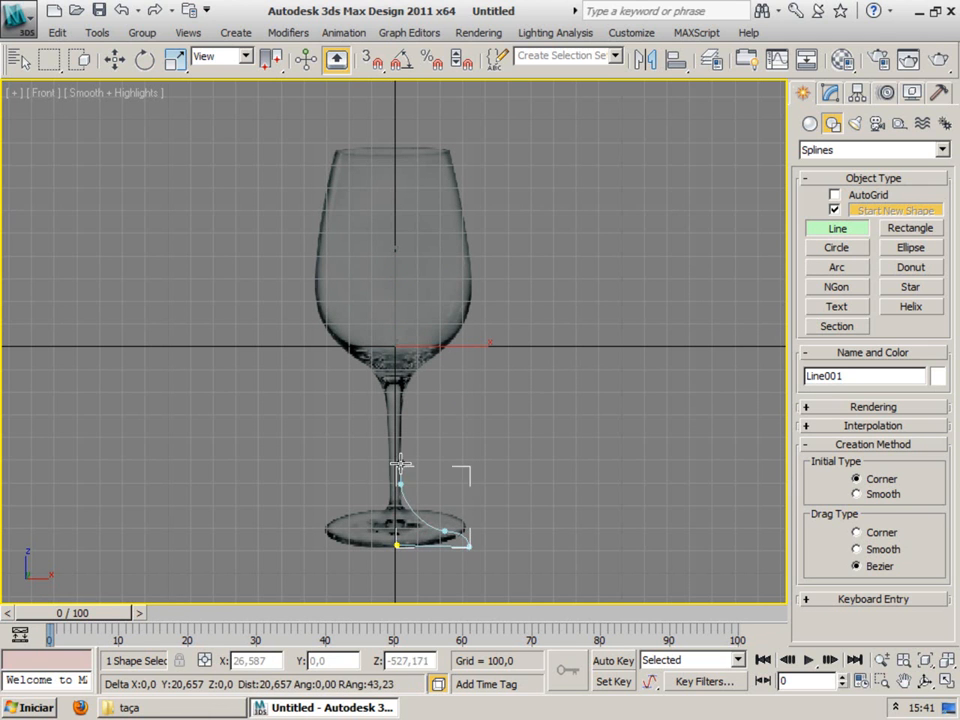
pyautogui.click(401, 398)
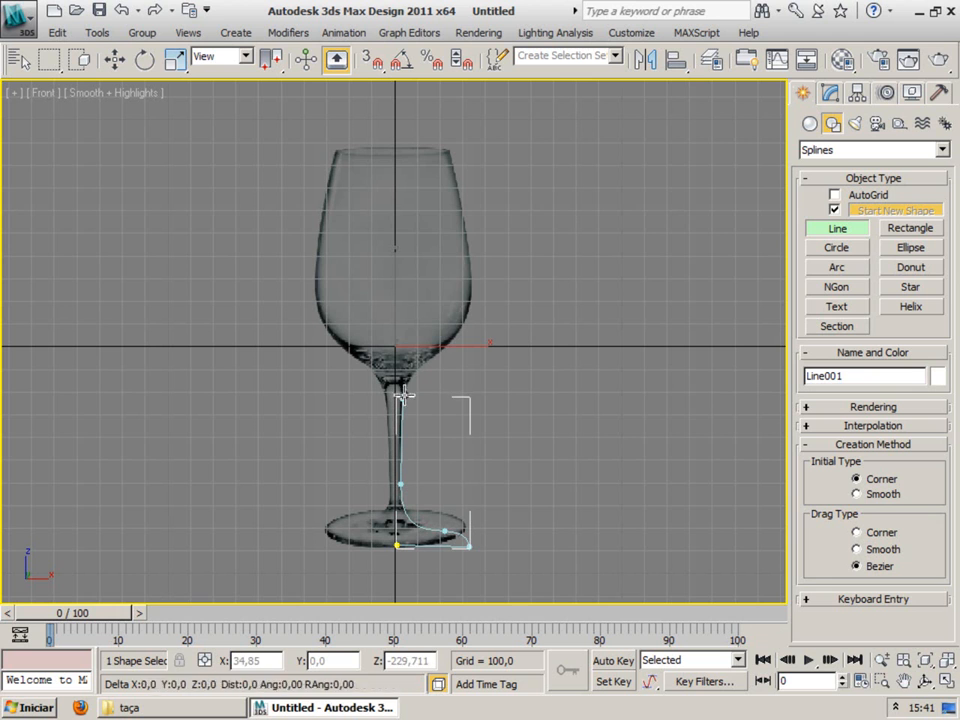
# Step: Continue the line along the outer right side of the bowl with curved points, ending at the rim
pyautogui.moveTo(446, 344); pyautogui.dragTo(468, 326)
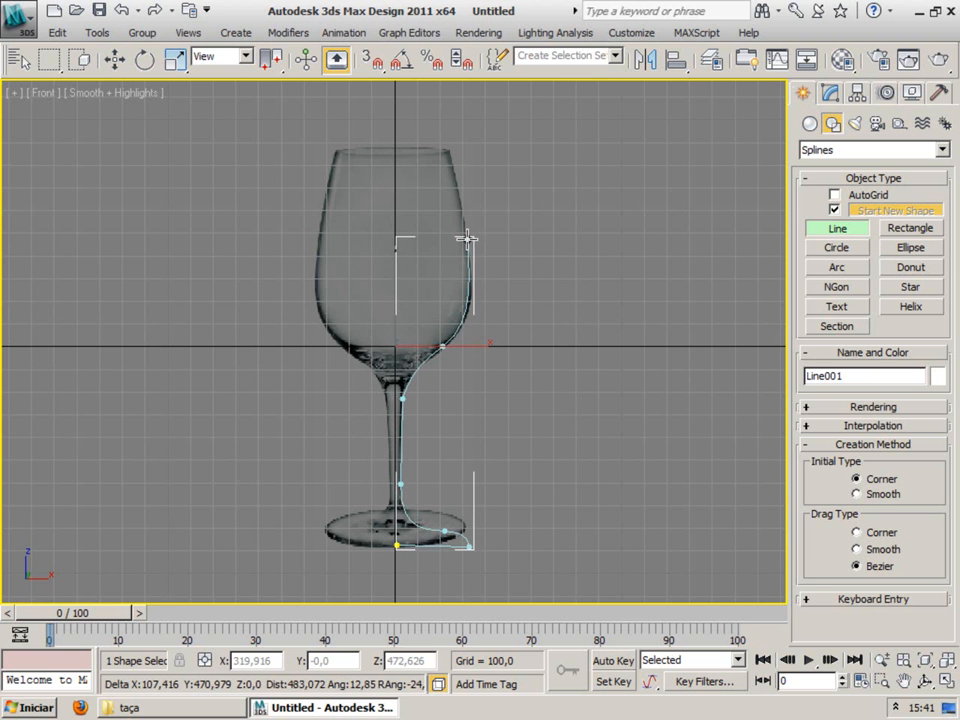
pyautogui.click(467, 238)
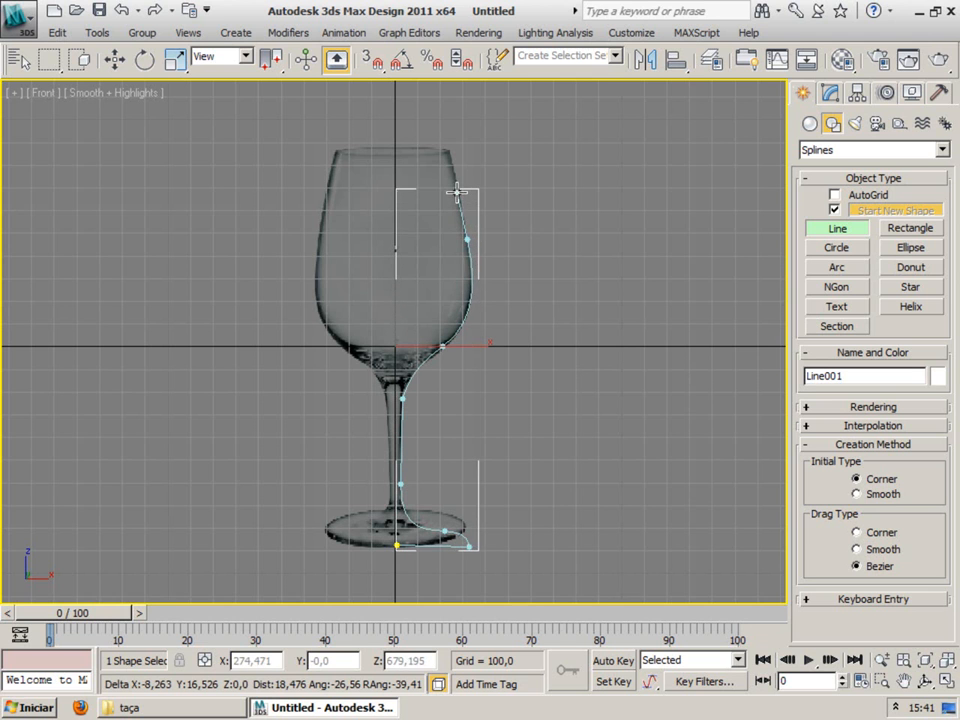
pyautogui.click(447, 147)
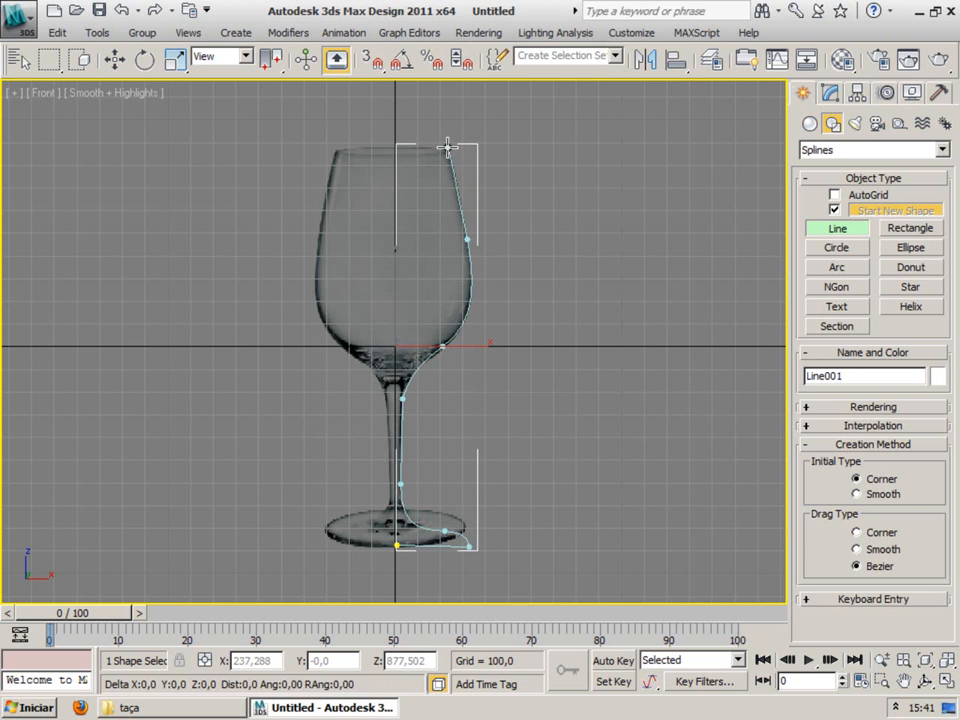
# Step: Trace the inner wall of the bowl from the rim down to the central axis and end the line as an open spline
pyautogui.click(461, 246)
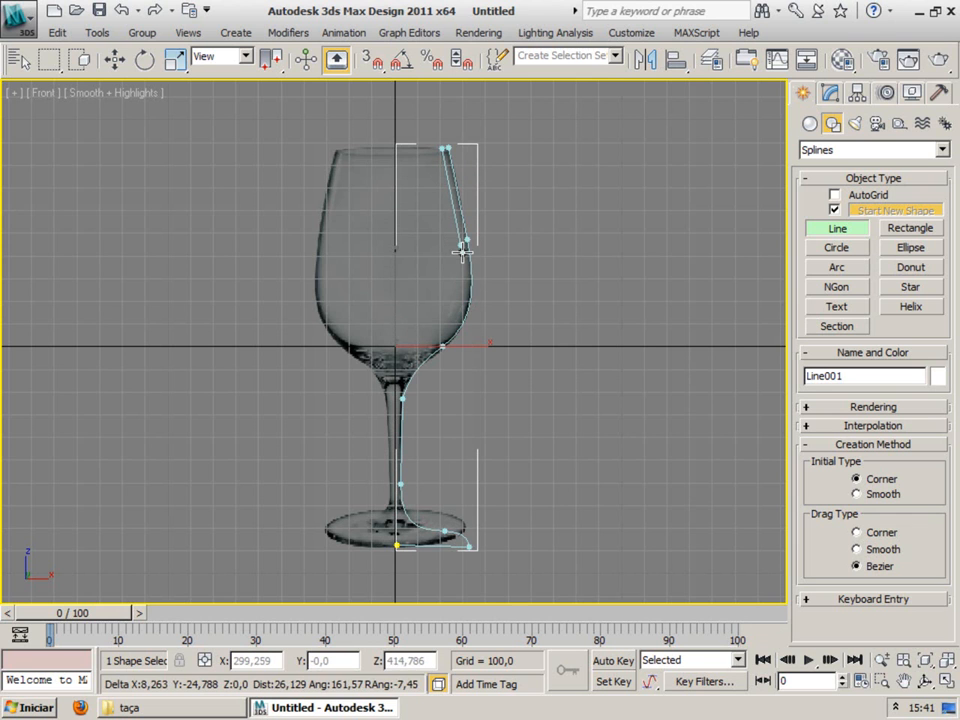
pyautogui.click(439, 343)
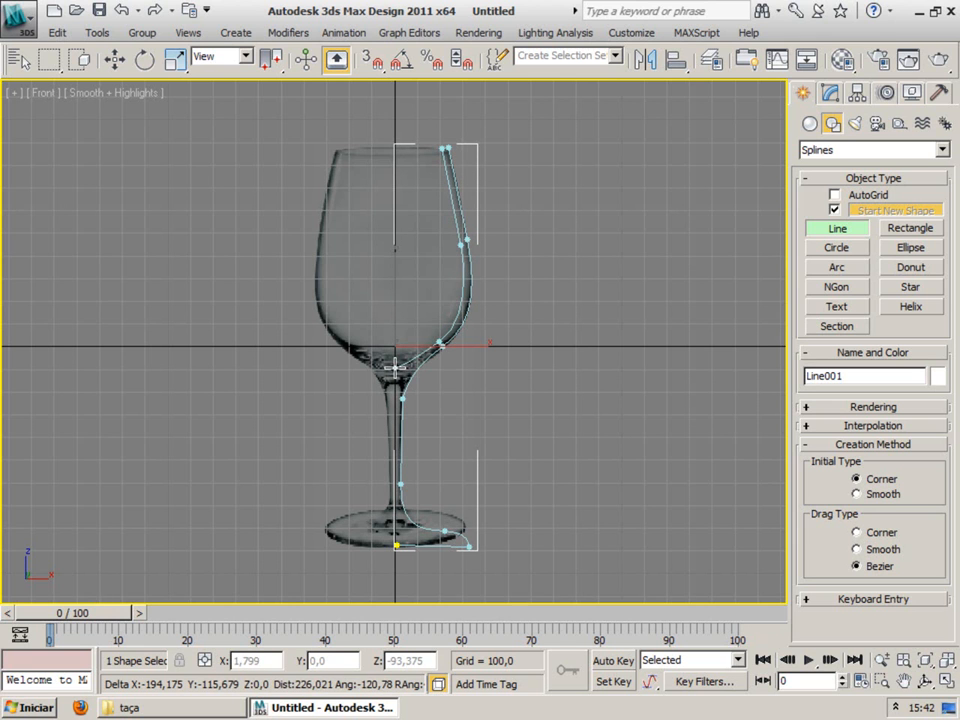
pyautogui.click(395, 368)
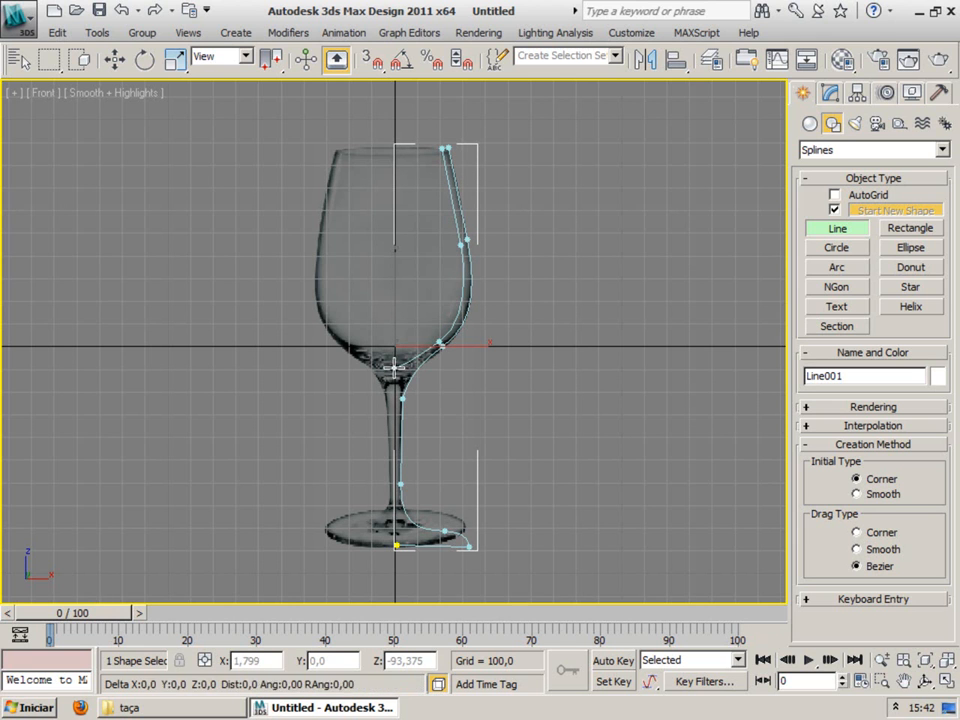
pyautogui.rightClick(197, 332)
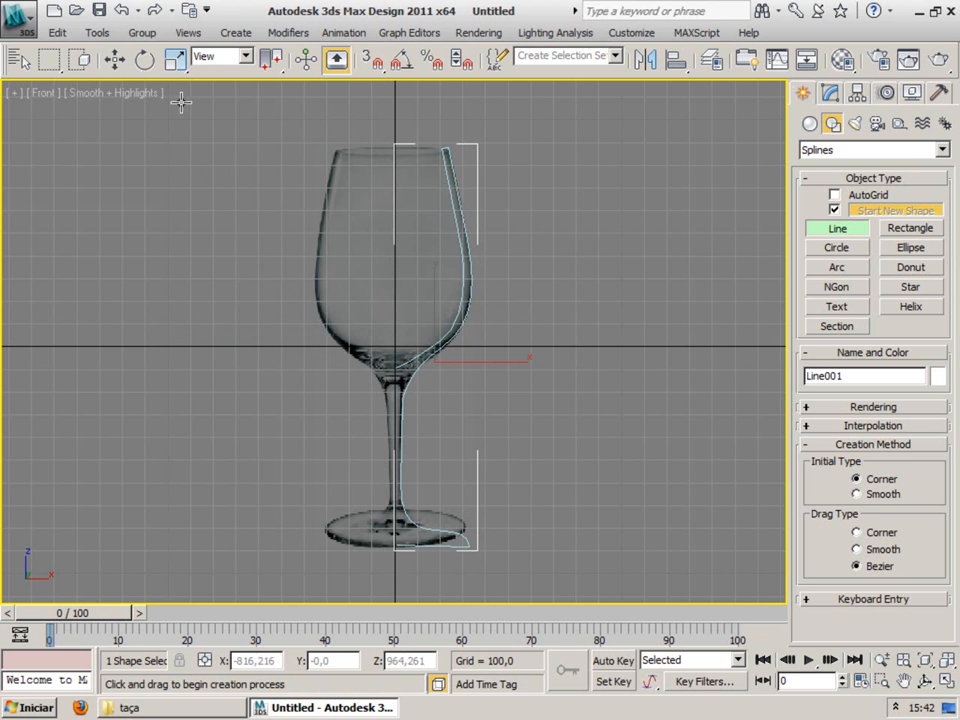
pyautogui.click(18, 17)
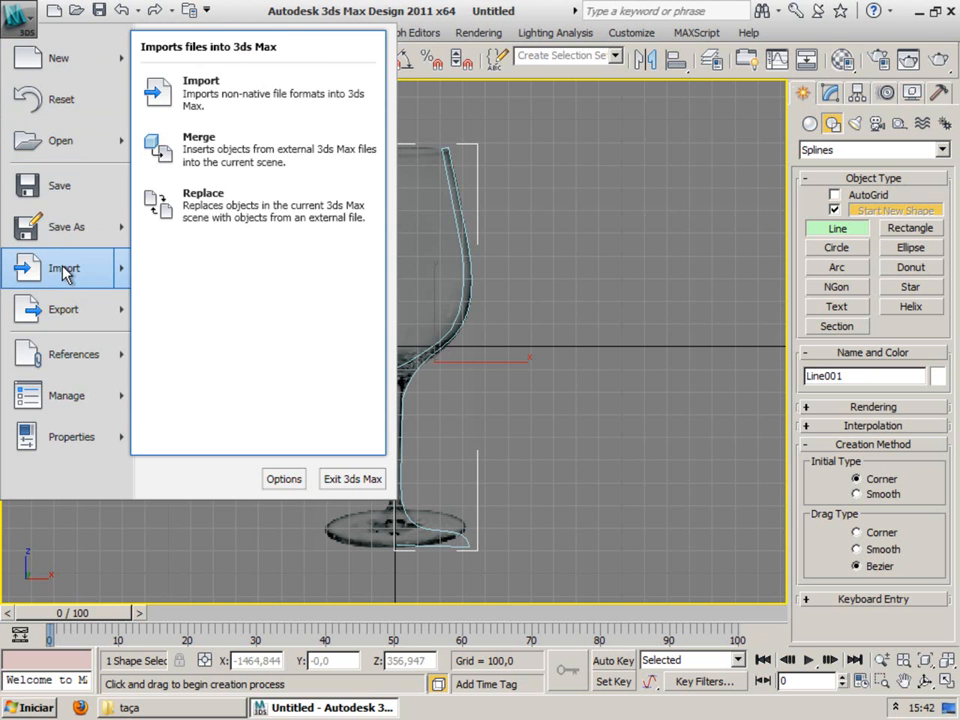
pyautogui.click(18, 17)
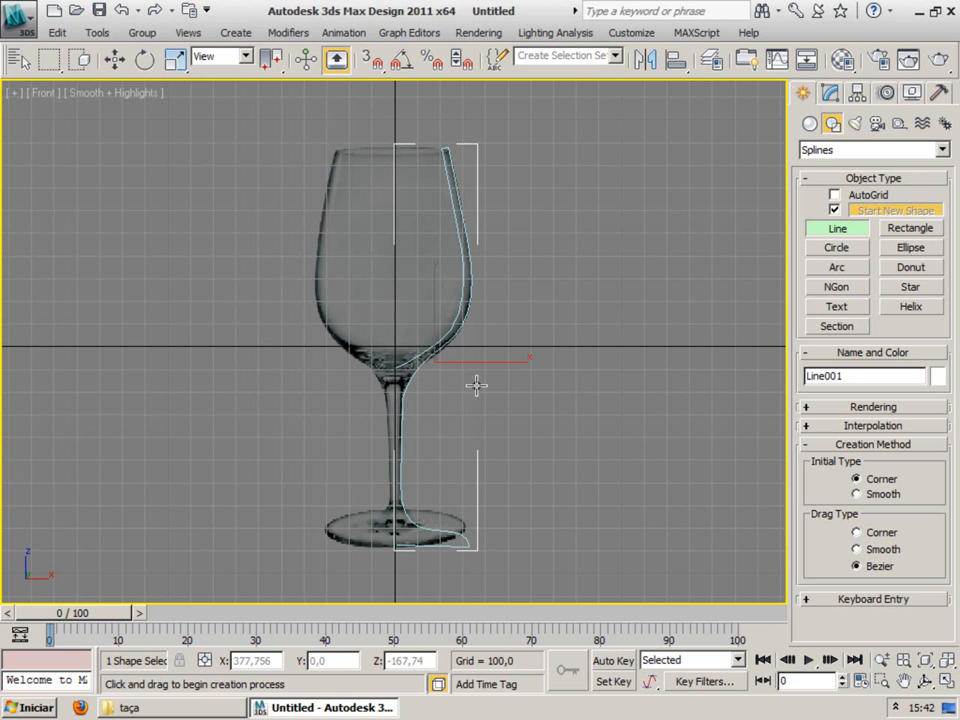
# Step: In a maximized Perspective view, move the profile line along X, clear of the reference plane, to about X 1350.7
pyautogui.hotkey('alt', 'w')
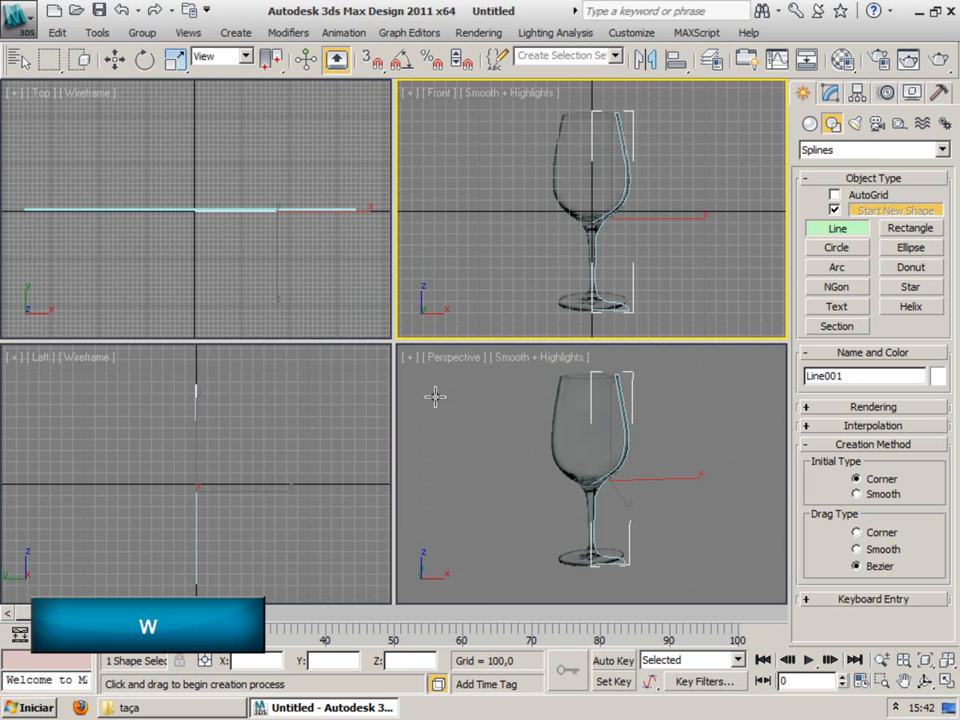
pyautogui.click(481, 480)
pyautogui.hotkey('alt', 'w')
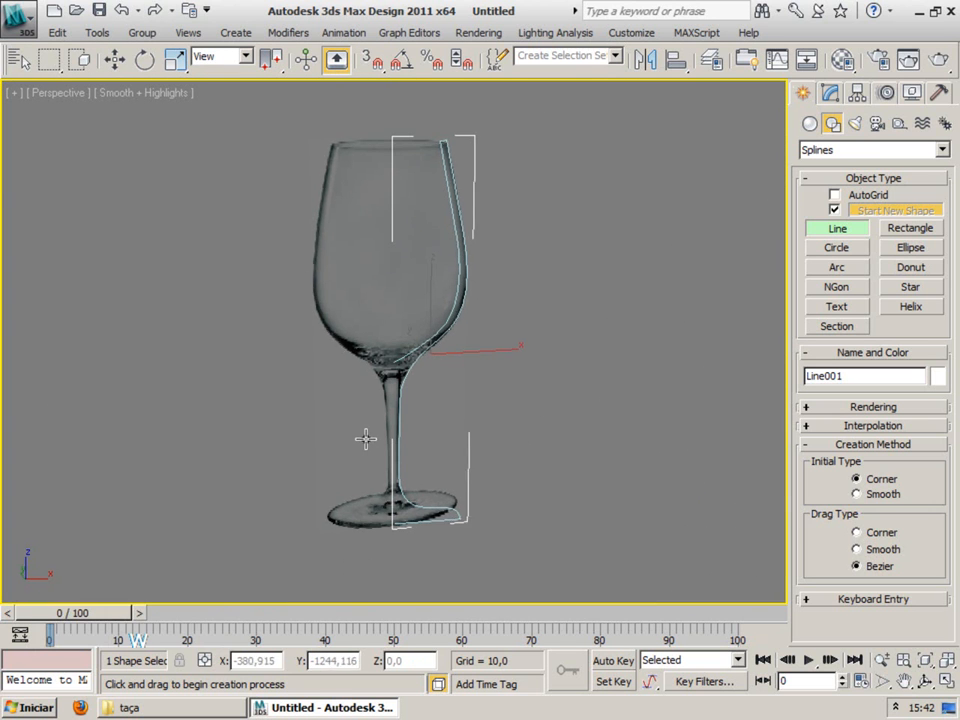
pyautogui.press('w')
pyautogui.moveTo(515, 347); pyautogui.dragTo(737, 337)
pyautogui.keyDown('alt'); pyautogui.moveTo(634, 386); pyautogui.dragTo(484, 381, button='middle'); pyautogui.keyUp('alt')
pyautogui.moveTo(588, 349); pyautogui.dragTo(602, 349)
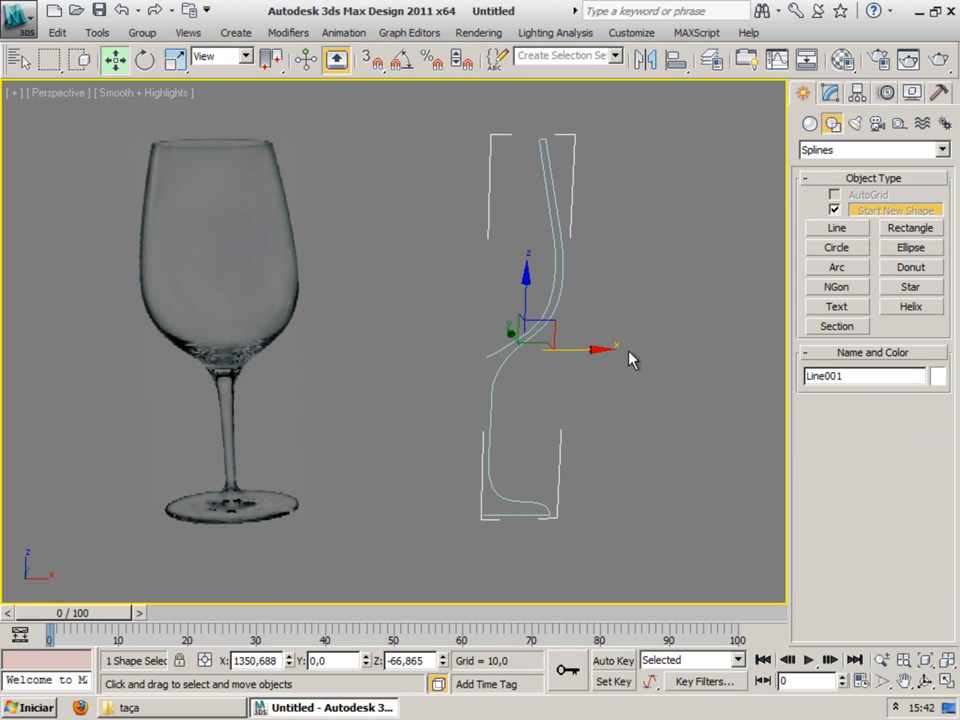
# Step: Add a Lathe modifier to the glass profile line
pyautogui.click(829, 94)
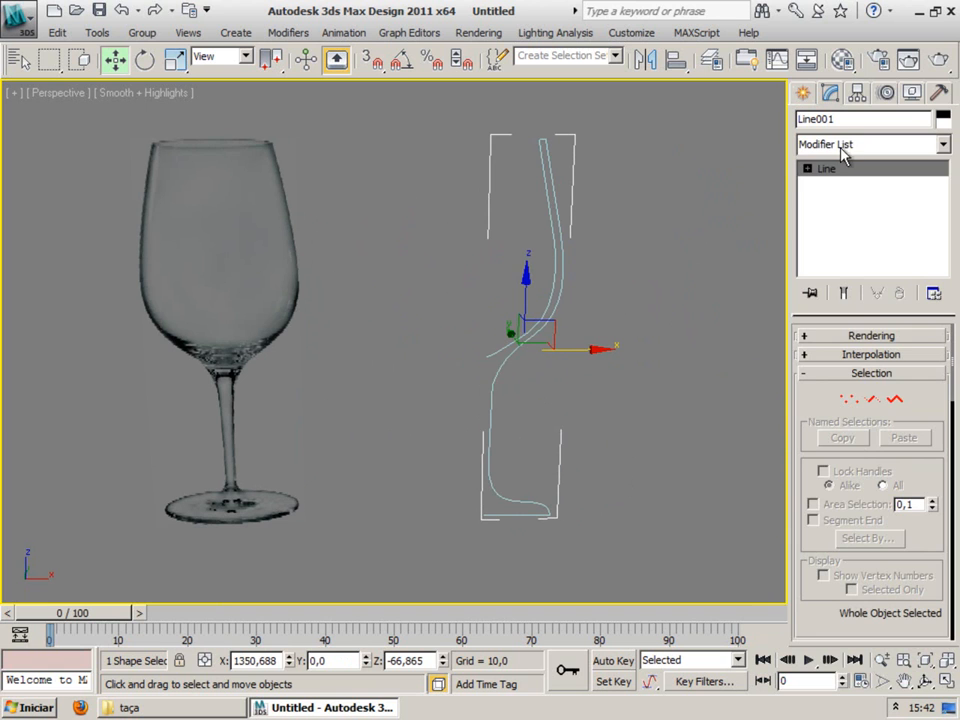
pyautogui.click(812, 148)
pyautogui.write('la')
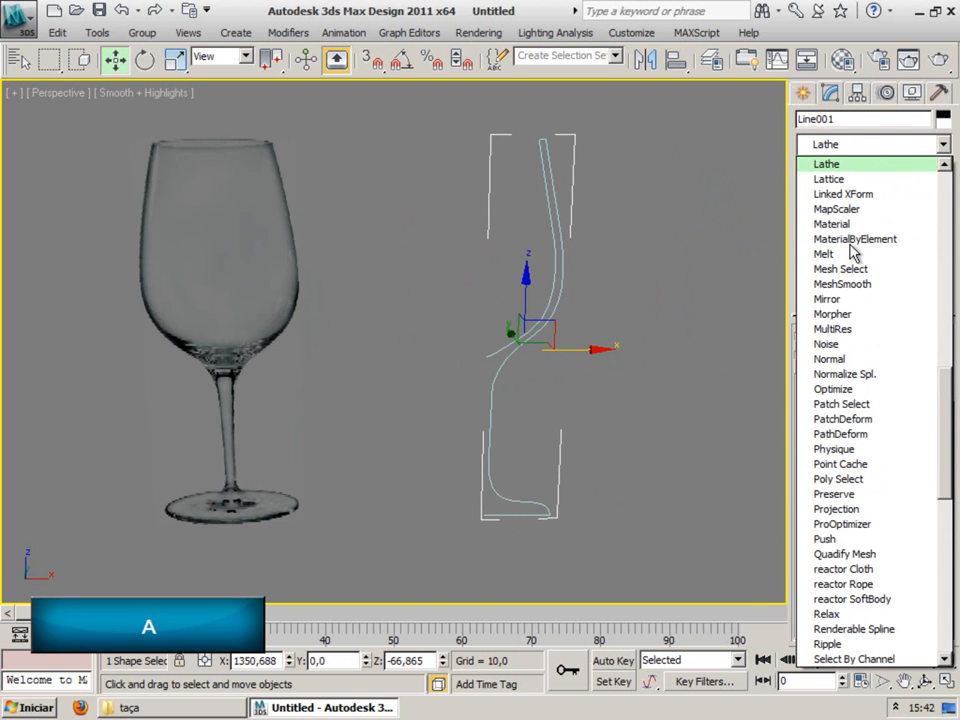
pyautogui.click(844, 167)
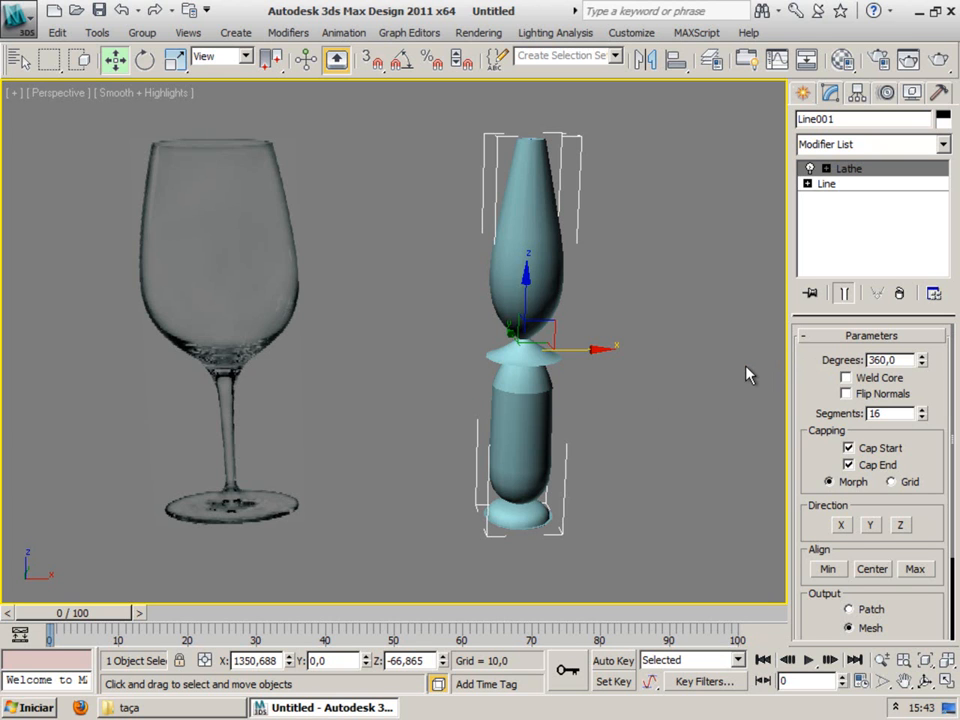
# Step: Move the Lathe axis along X to about 1160.4 so the revolved profile forms a full glass
pyautogui.click(826, 168)
pyautogui.click(855, 185)
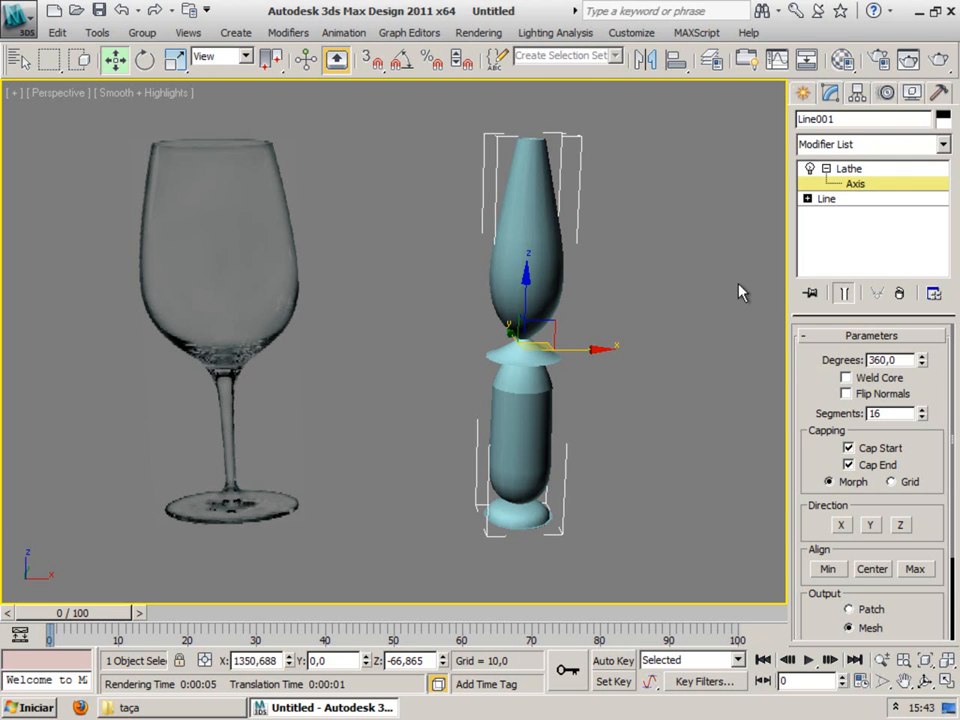
pyautogui.moveTo(593, 349); pyautogui.dragTo(552, 347)
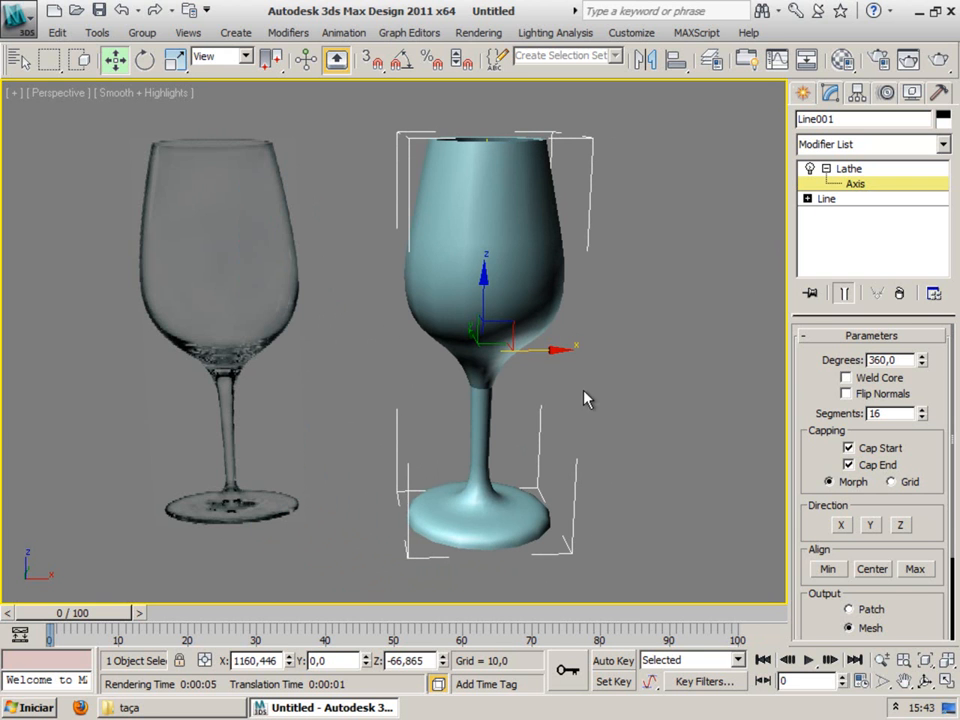
pyautogui.moveTo(639, 387); pyautogui.dragTo(515, 285, button='middle')
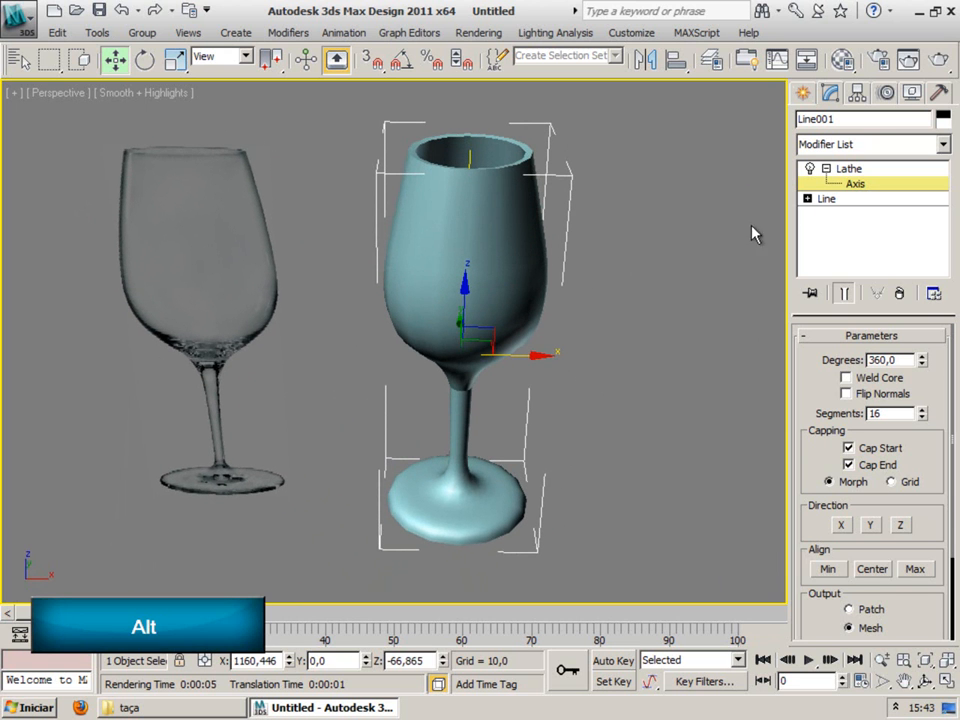
# Step: Leave the Lathe axis level, show edged faces and convert the lathed glass to an Editable Poly
pyautogui.click(826, 168)
pyautogui.rightClick(477, 205)
pyautogui.click(446, 242)
pyautogui.press('F4')
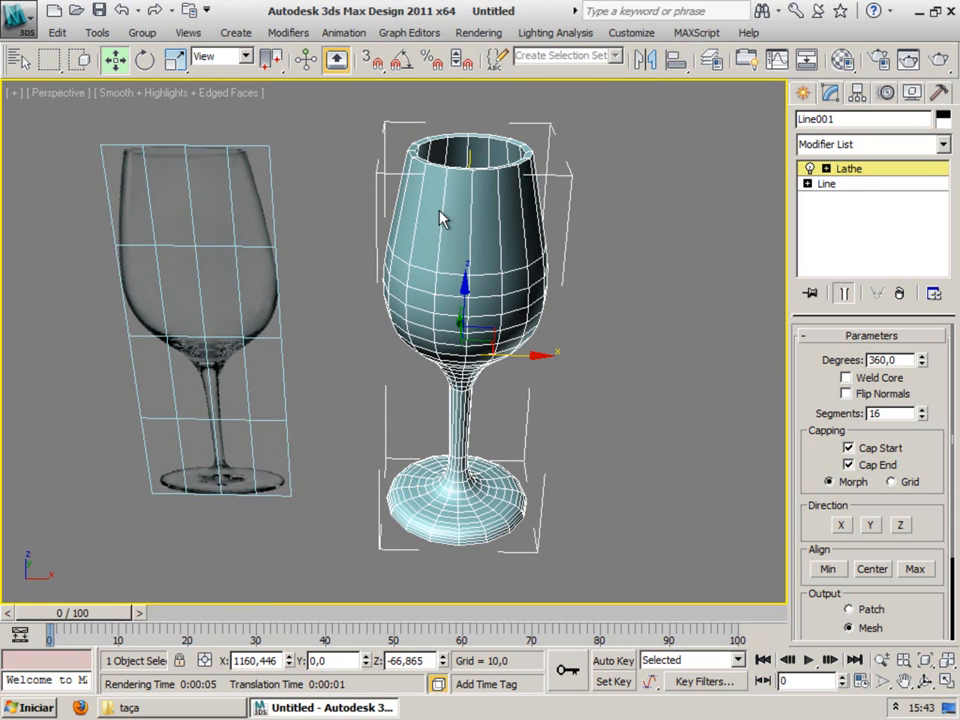
pyautogui.rightClick(433, 219)
pyautogui.moveTo(477, 397)
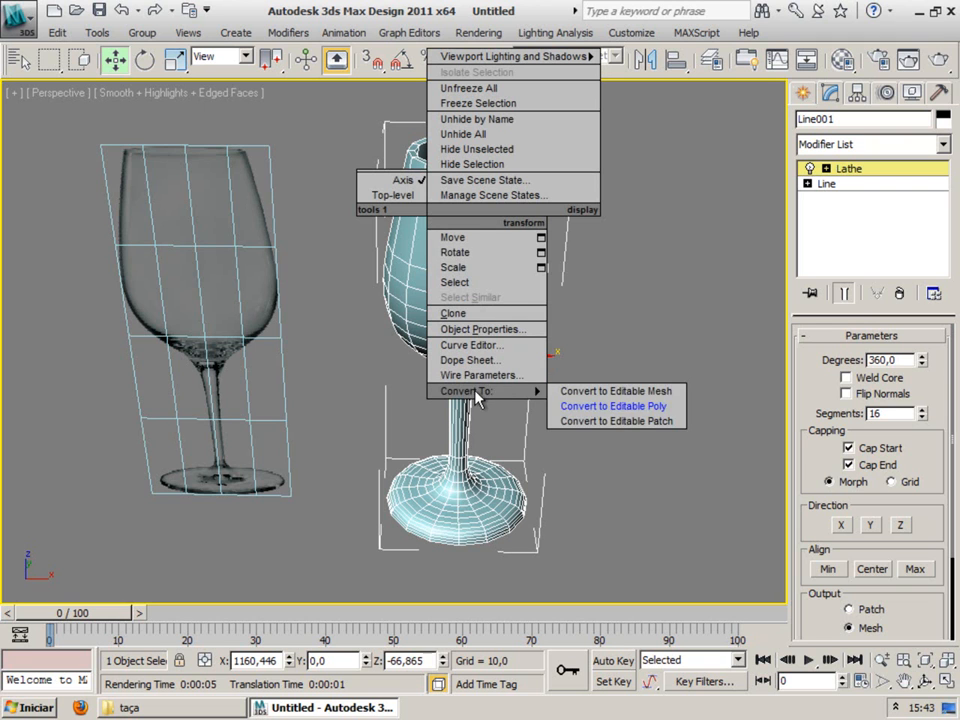
pyautogui.click(620, 406)
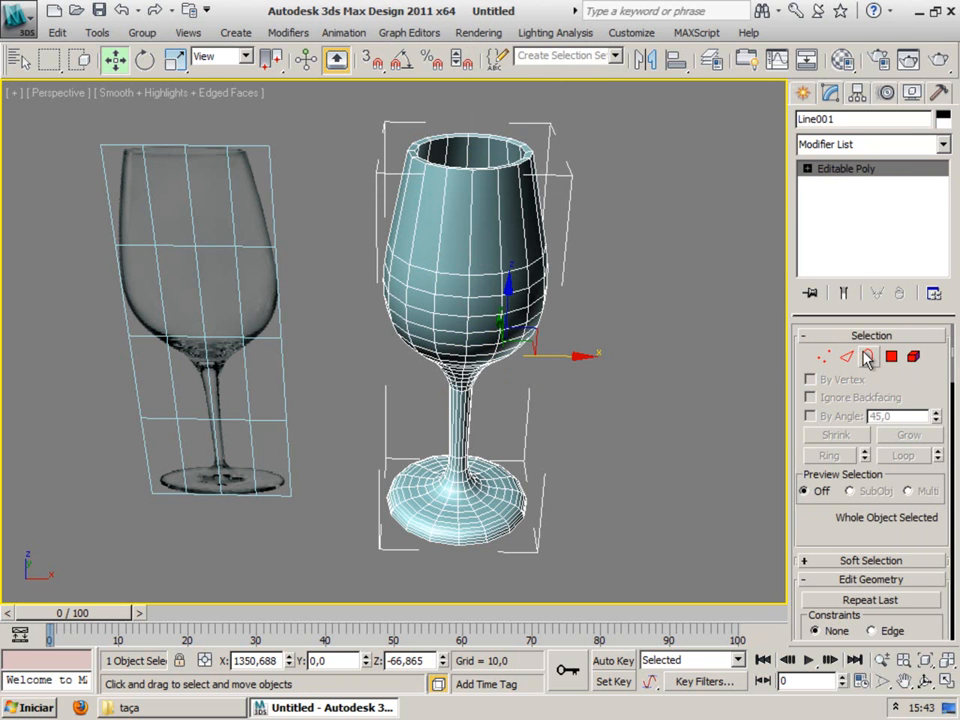
# Step: Add a TurboSmooth modifier to the glass with 2 iterations
pyautogui.click(918, 146)
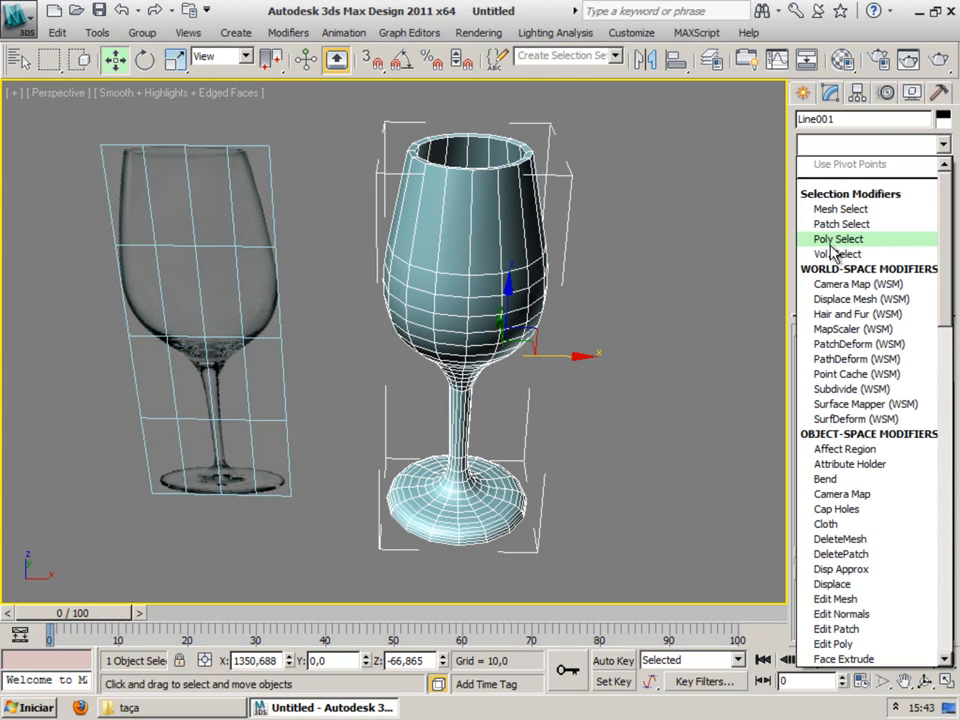
pyautogui.write('tur')
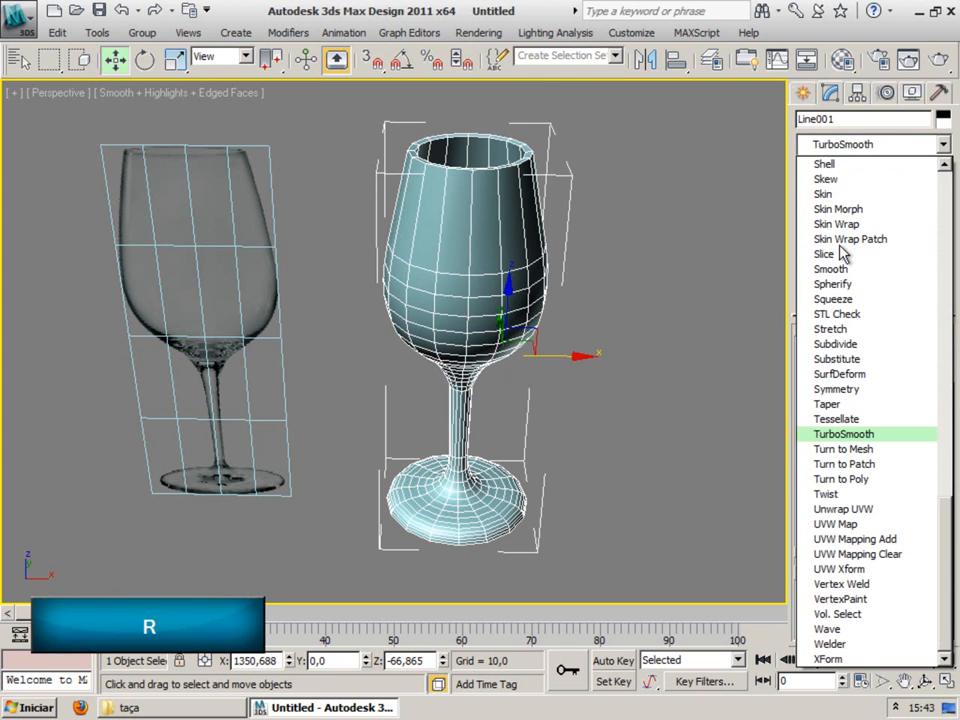
pyautogui.click(852, 434)
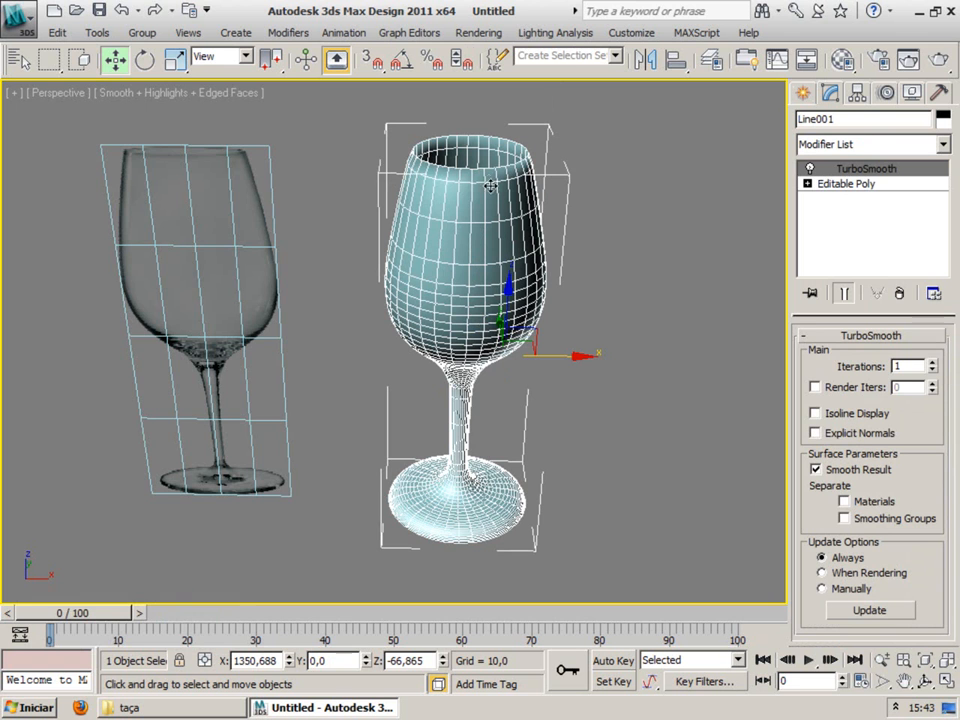
pyautogui.click(932, 362)
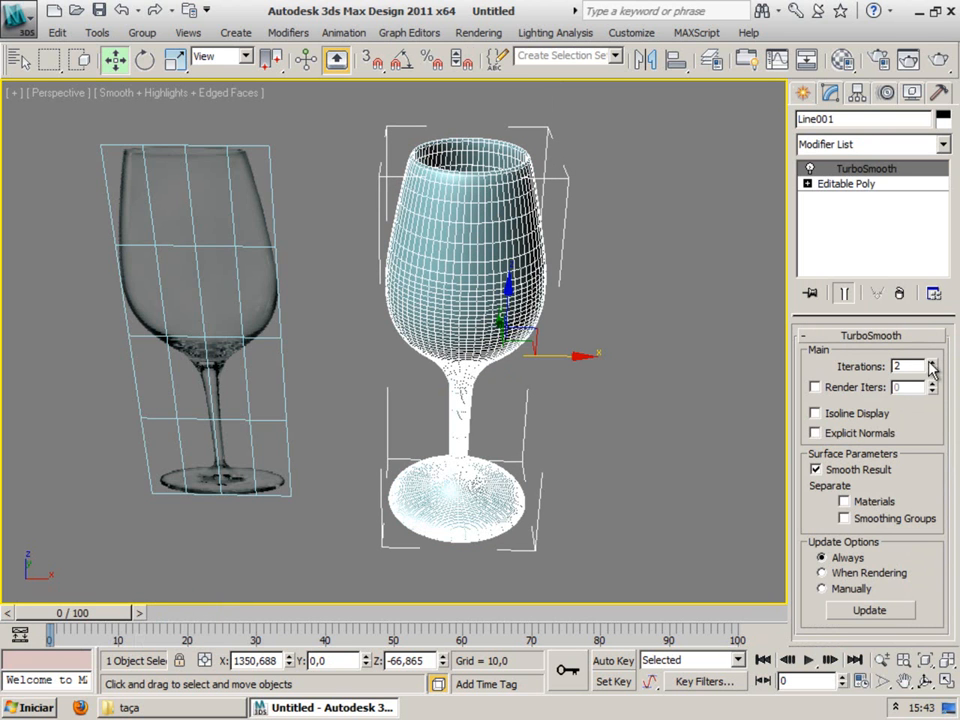
# Step: Inspect the smoothed glass deselected with edged faces hidden, restore the edged faces and delete the glass
pyautogui.keyDown('alt'); pyautogui.moveTo(579, 332); pyautogui.dragTo(606, 296, button='middle'); pyautogui.keyUp('alt')
pyautogui.click(598, 326)
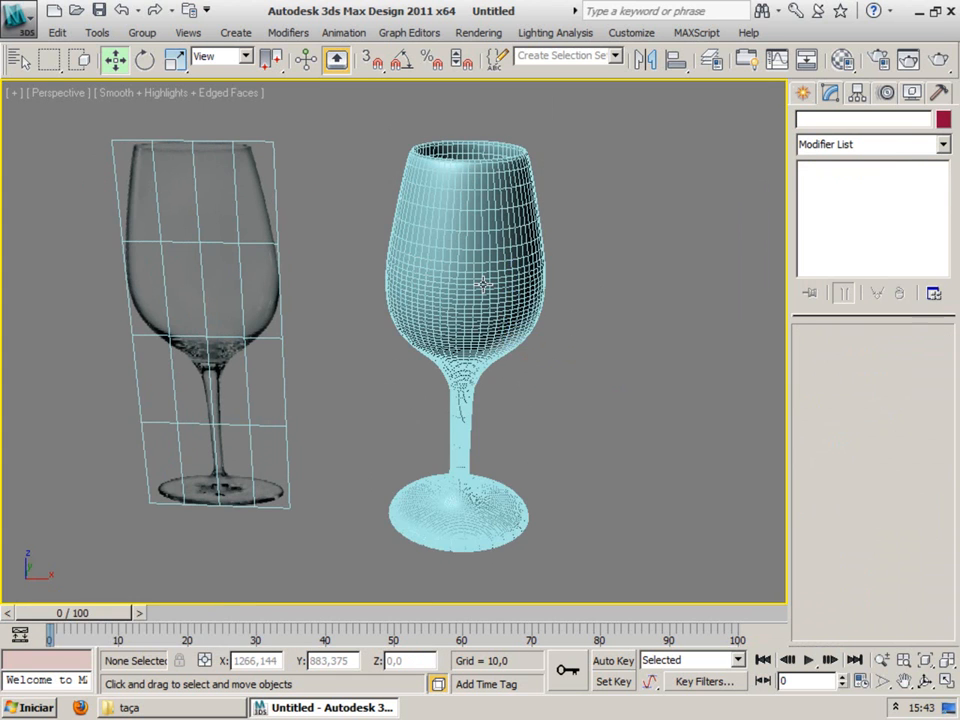
pyautogui.press('F4')
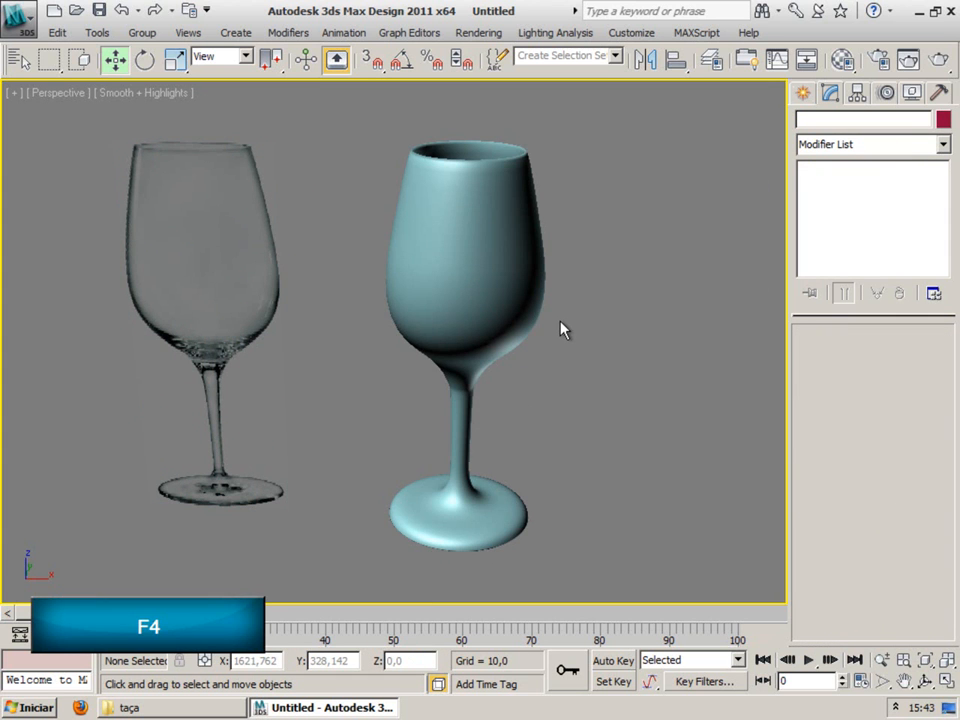
pyautogui.press('F4')
pyautogui.click(474, 280)
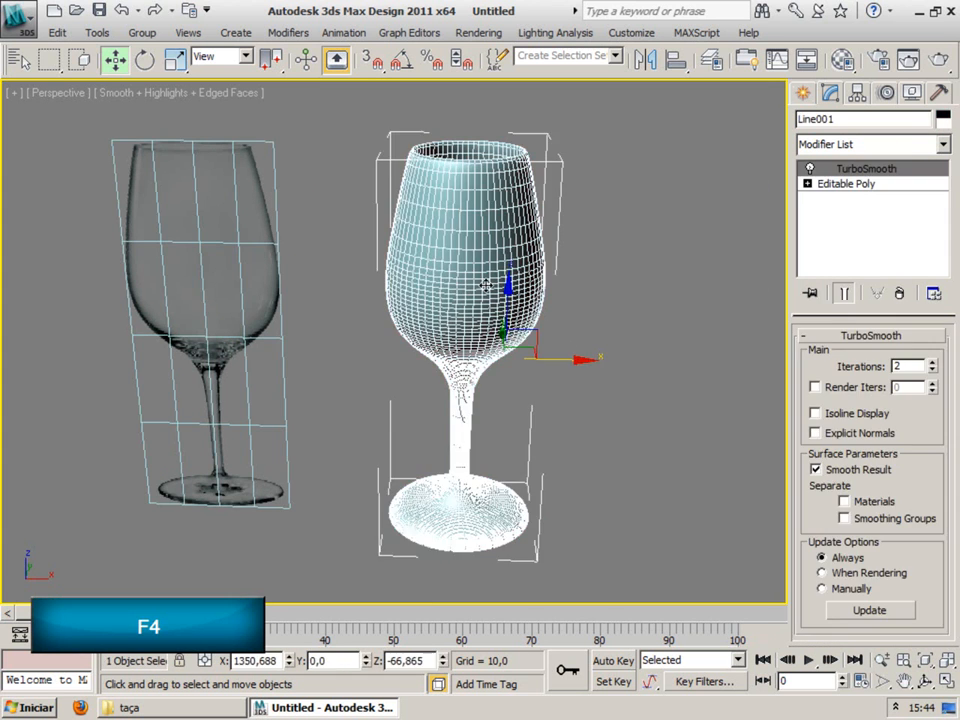
pyautogui.press('Delete')
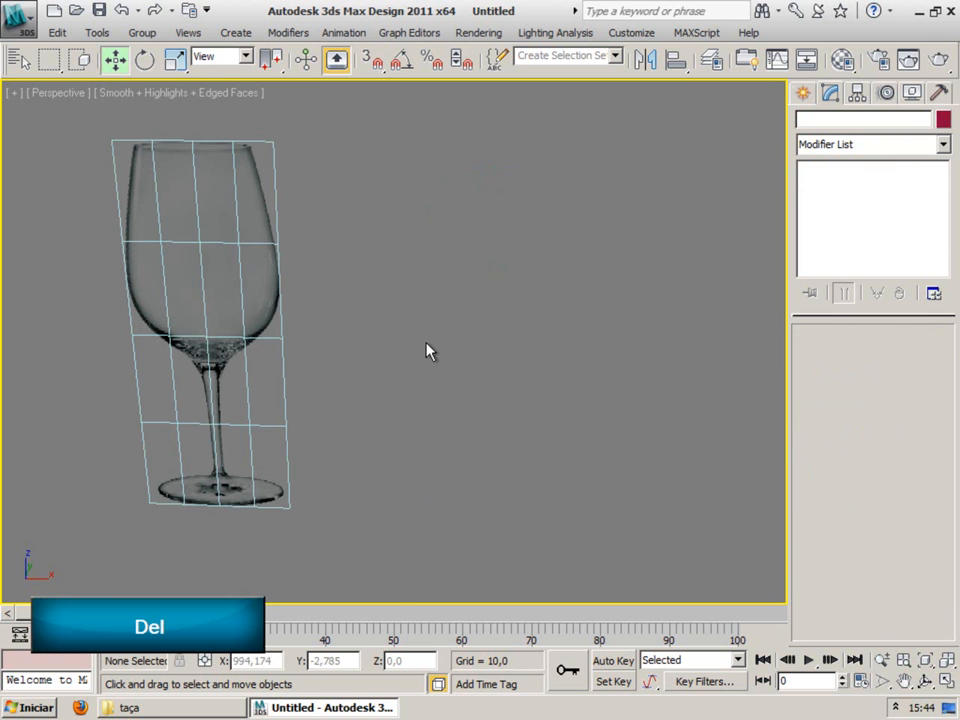
# Step: Back in the four-view layout, create a cylinder in front of the reference plane, about 131.7 in radius and 143.6 high
pyautogui.hotkey('alt', 'w')
pyautogui.scroll(2, 492, 438)
pyautogui.moveTo(503, 435); pyautogui.dragTo(549, 423, button='middle')
pyautogui.click(643, 279)
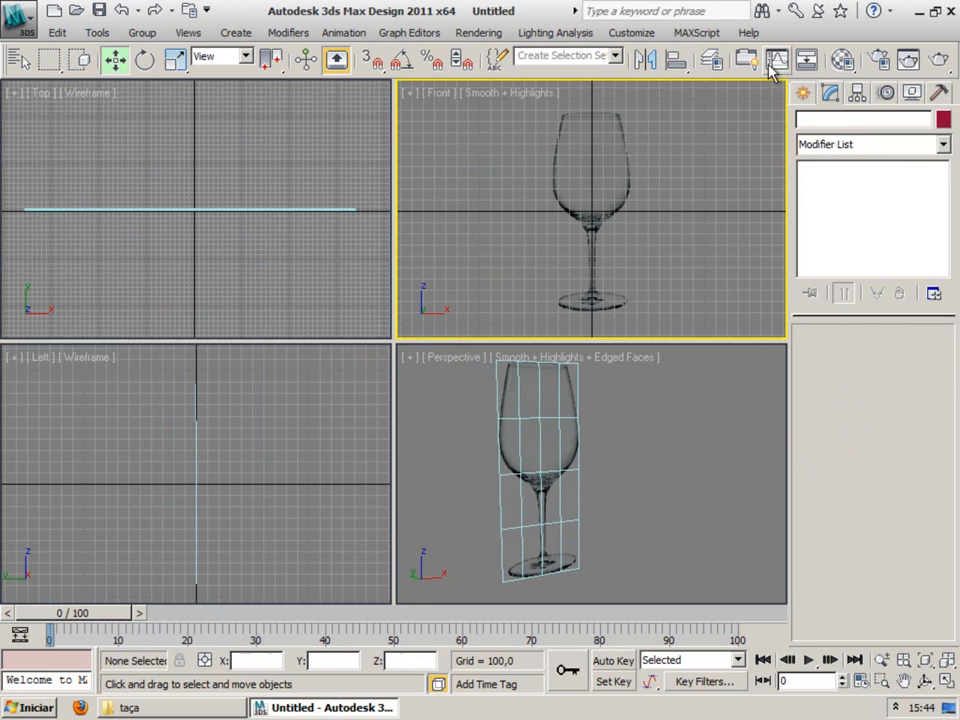
pyautogui.click(802, 95)
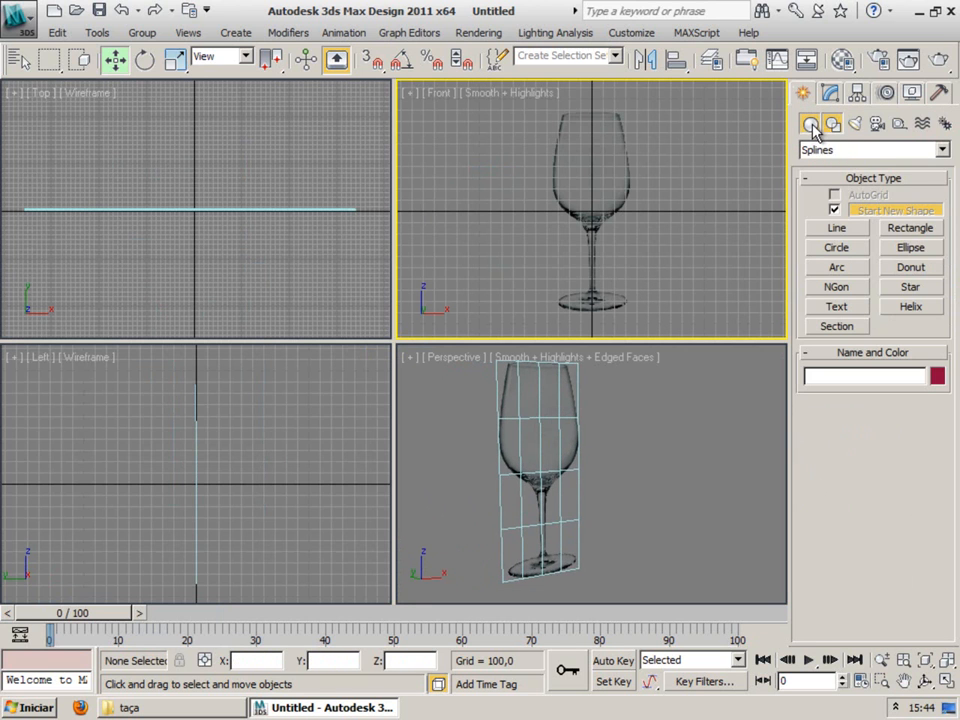
pyautogui.click(810, 124)
pyautogui.click(836, 253)
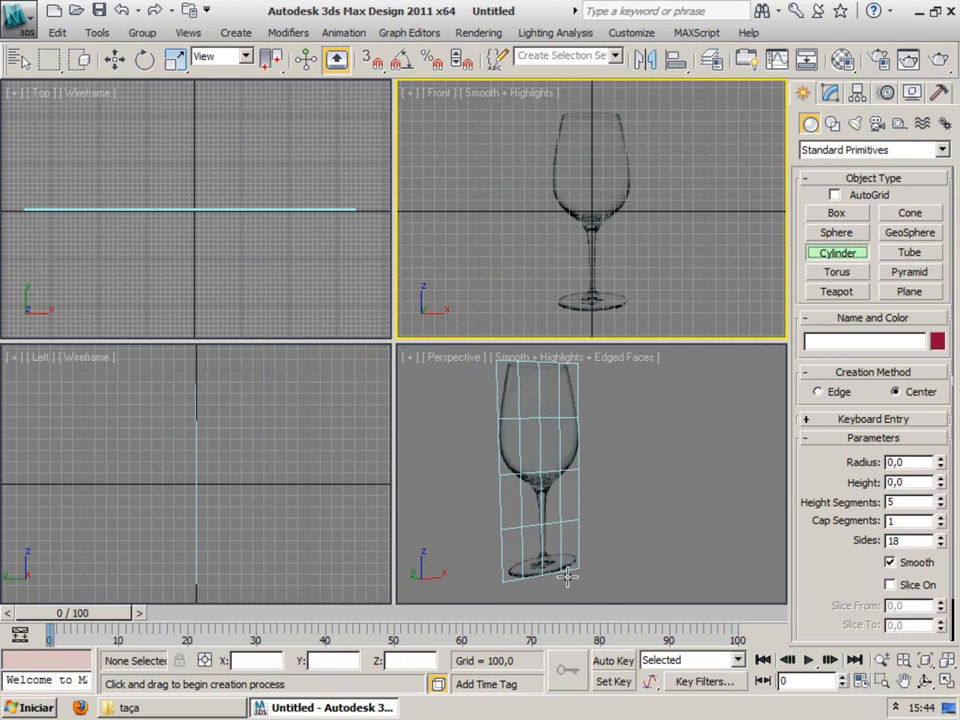
pyautogui.moveTo(572, 596); pyautogui.dragTo(617, 599)
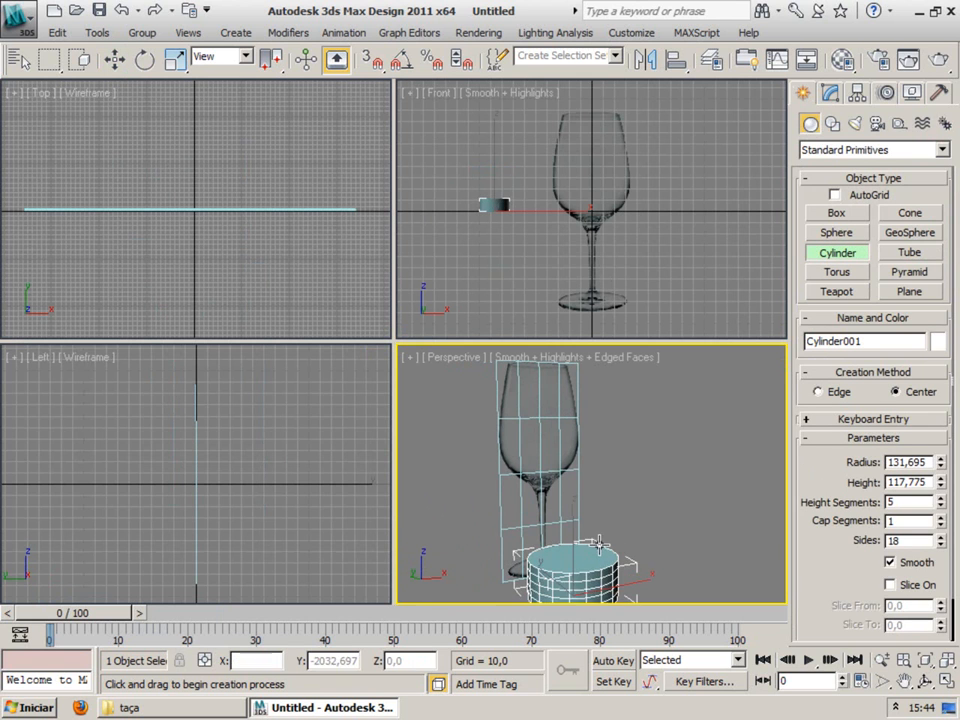
# Step: Set the cylinder's height segments to 1
pyautogui.click(830, 92)
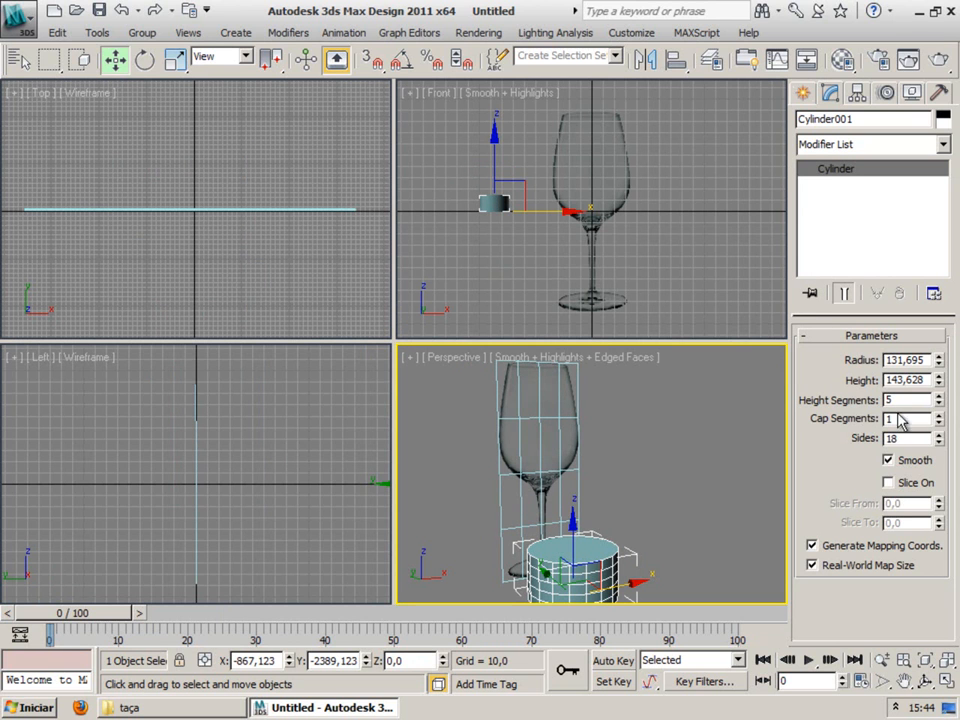
pyautogui.write('1')
pyautogui.press('Return')
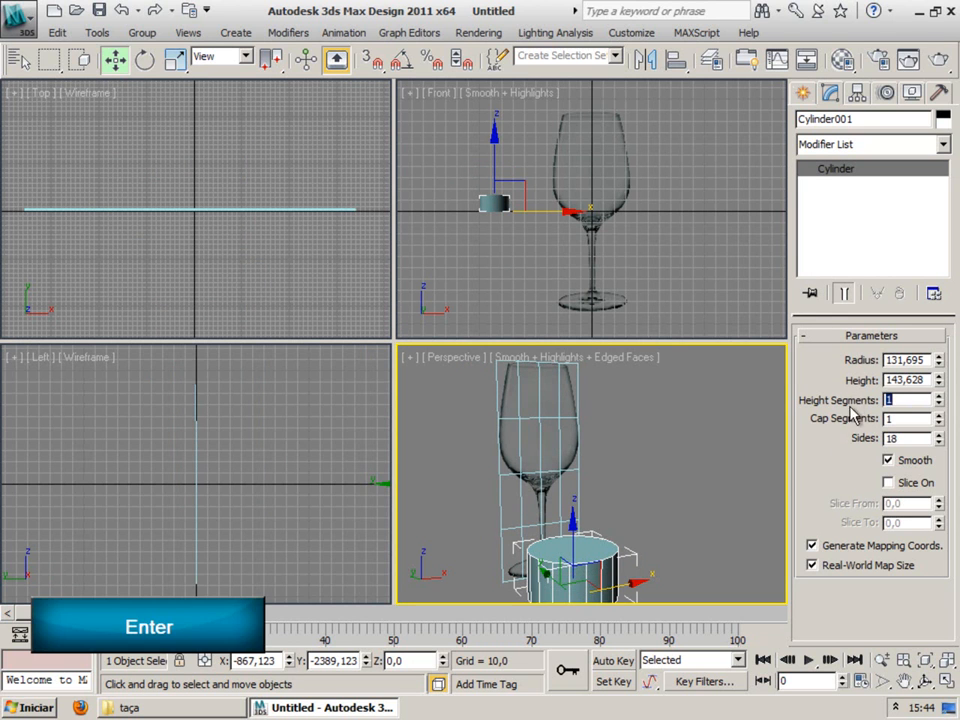
# Step: In a maximized Front view, move the cylinder onto the foot of the reference glass
pyautogui.moveTo(581, 550); pyautogui.dragTo(556, 478, button='middle')
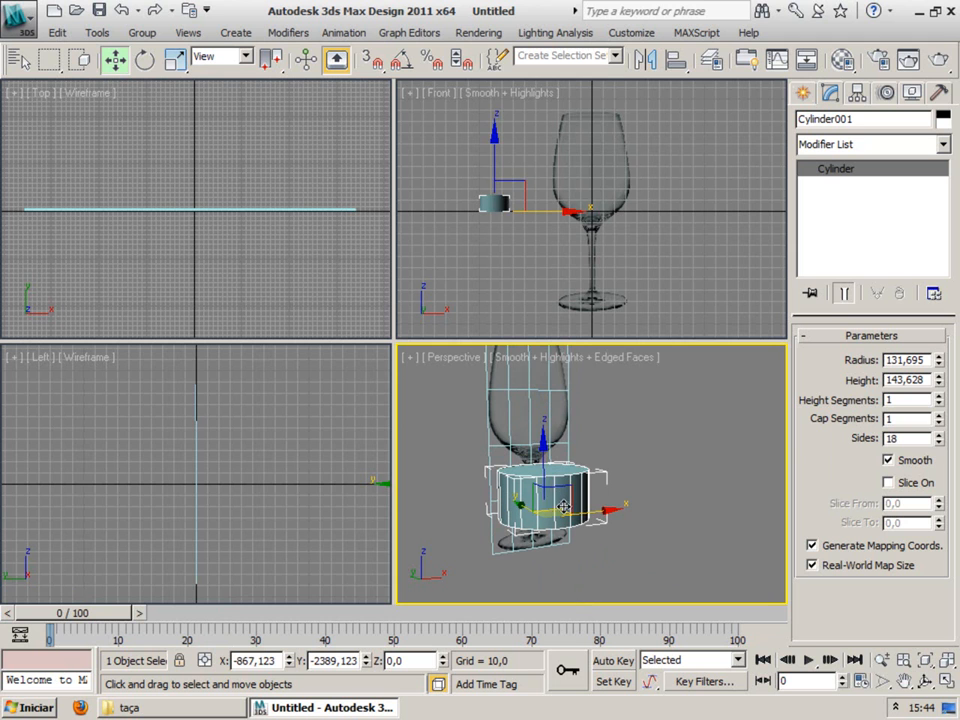
pyautogui.rightClick(491, 272)
pyautogui.hotkey('alt', 'w')
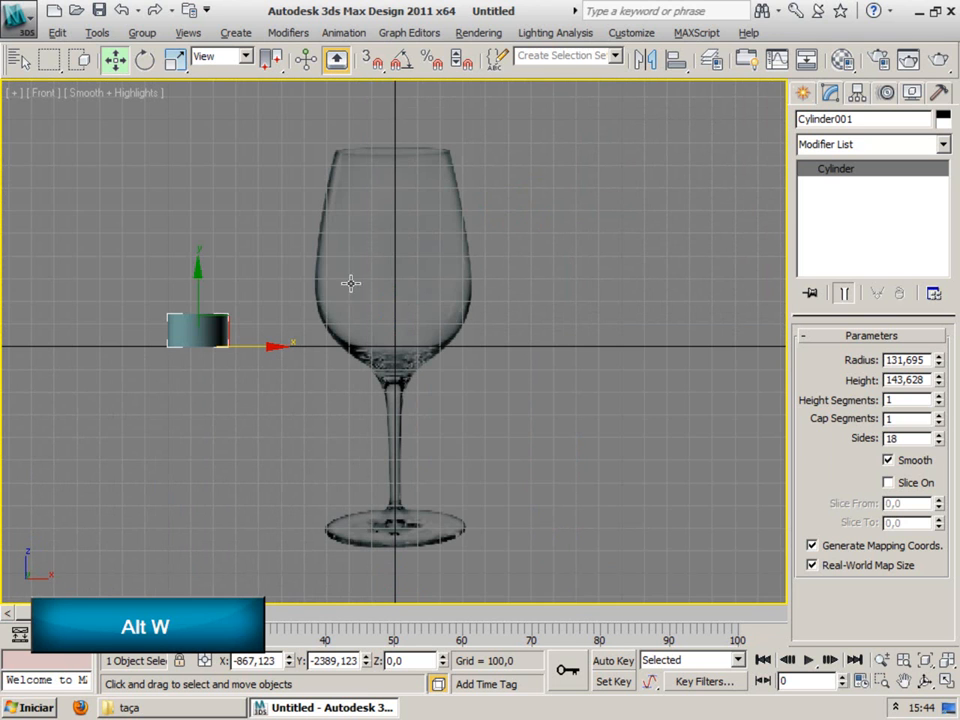
pyautogui.press('e')
pyautogui.press('r')
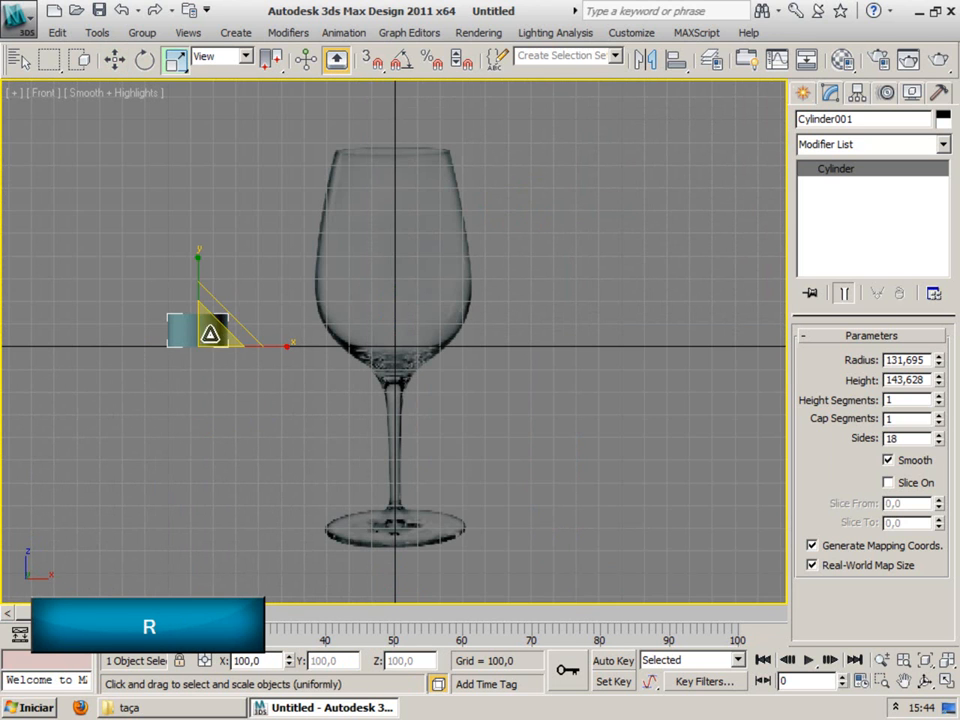
pyautogui.press('e')
pyautogui.press('w')
pyautogui.moveTo(238, 338); pyautogui.dragTo(428, 518)
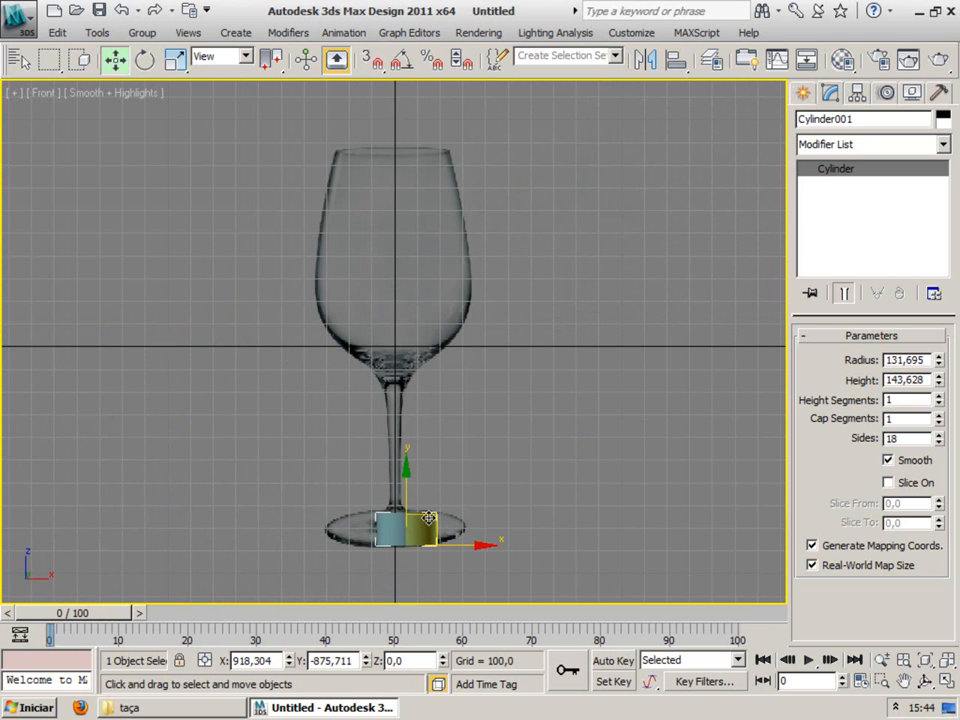
# Step: Scale the cylinder to the foot's width at about 234%, centre it on the stem and flatten its height to about 32%
pyautogui.press('r')
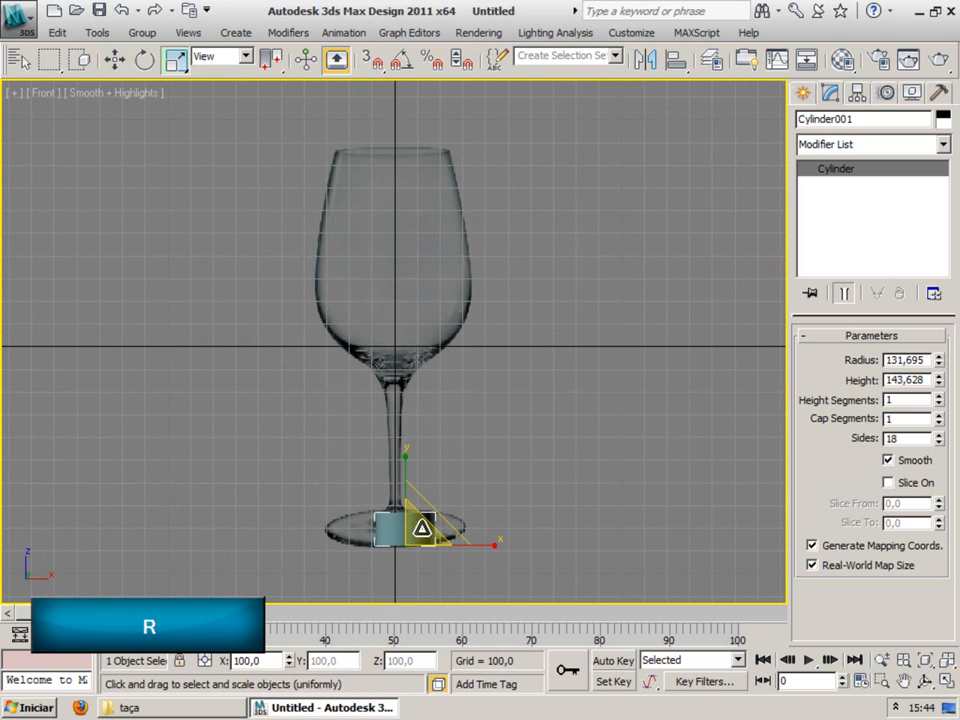
pyautogui.moveTo(419, 534); pyautogui.dragTo(439, 512)
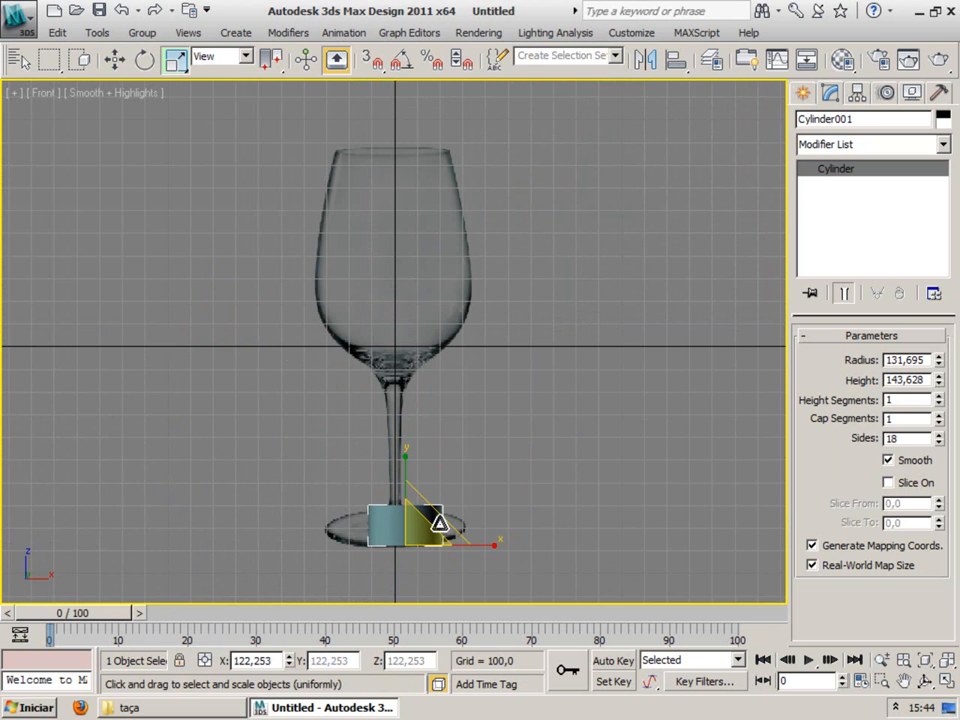
pyautogui.moveTo(417, 540); pyautogui.dragTo(495, 476)
pyautogui.press('w')
pyautogui.moveTo(430, 537); pyautogui.dragTo(397, 528)
pyautogui.press('r')
pyautogui.moveTo(397, 459); pyautogui.dragTo(404, 570)
# Step: Return to the four-view layout and convert the flattened cylinder to an Editable Poly
pyautogui.hotkey('alt', 'w')
pyautogui.moveTo(570, 477); pyautogui.dragTo(568, 480, button='middle')
pyautogui.scroll(-4, 568, 493)
pyautogui.moveTo(627, 532); pyautogui.dragTo(594, 503, button='middle')
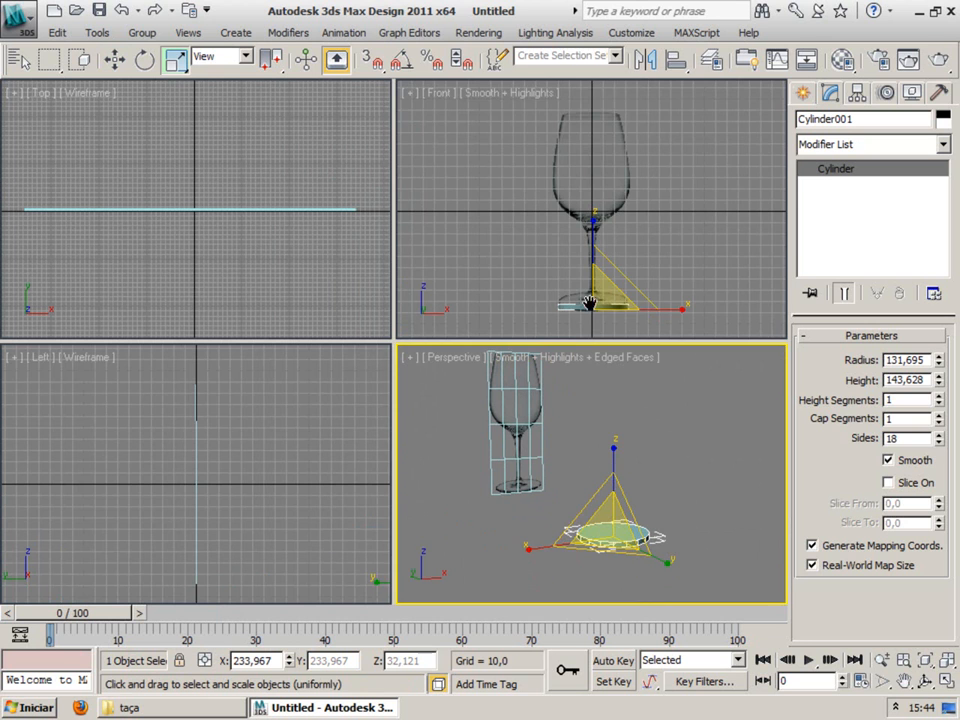
pyautogui.scroll(6, 592, 300)
pyautogui.moveTo(584, 249); pyautogui.dragTo(596, 256, button='middle')
pyautogui.moveTo(592, 541)
pyautogui.mouseDown(button='middle')
pyautogui.moveTo(573, 540)
pyautogui.moveTo(585, 562)
pyautogui.mouseUp(button='middle')
pyautogui.scroll(4, 580, 543)
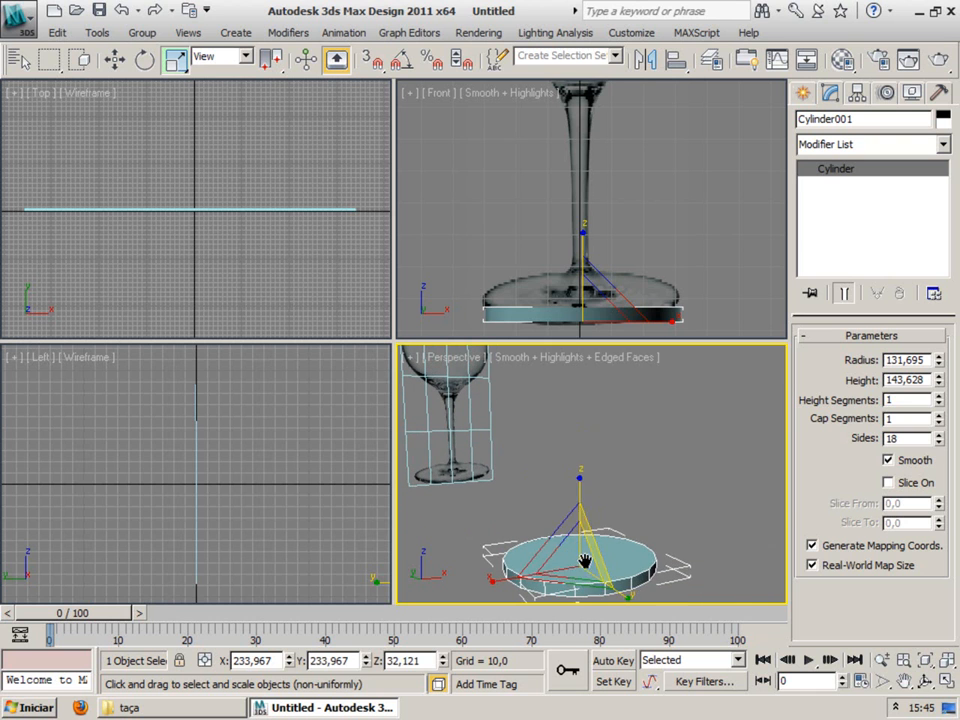
pyautogui.rightClick(618, 558)
pyautogui.moveTo(672, 690)
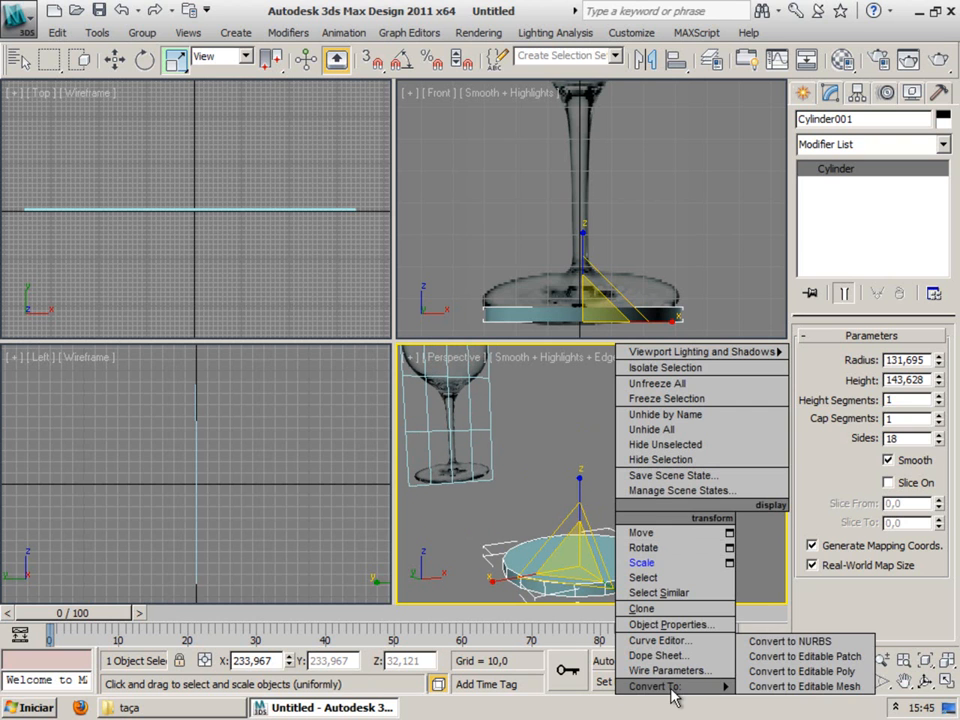
pyautogui.click(790, 671)
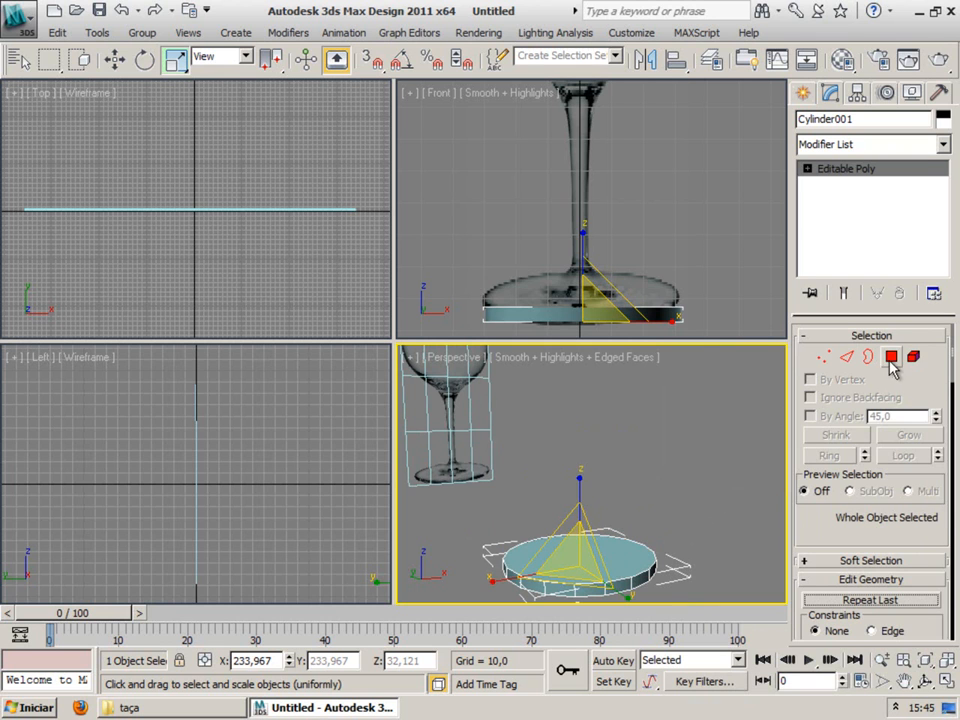
# Step: Delete the top cap polygon of the flattened cylinder
pyautogui.click(892, 359)
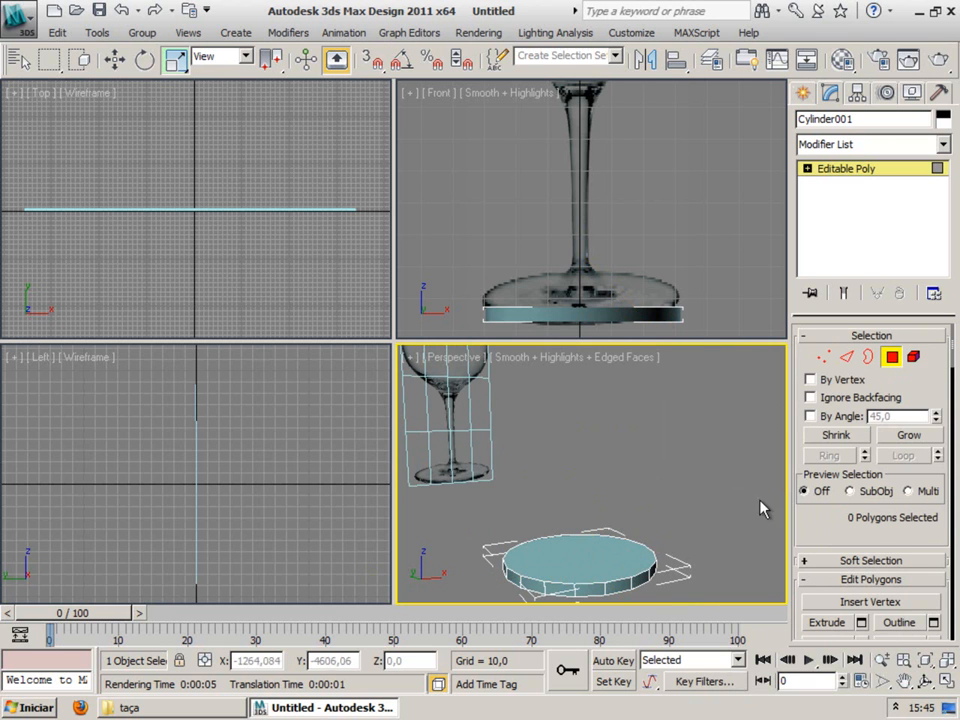
pyautogui.click(590, 565)
pyautogui.press('Delete')
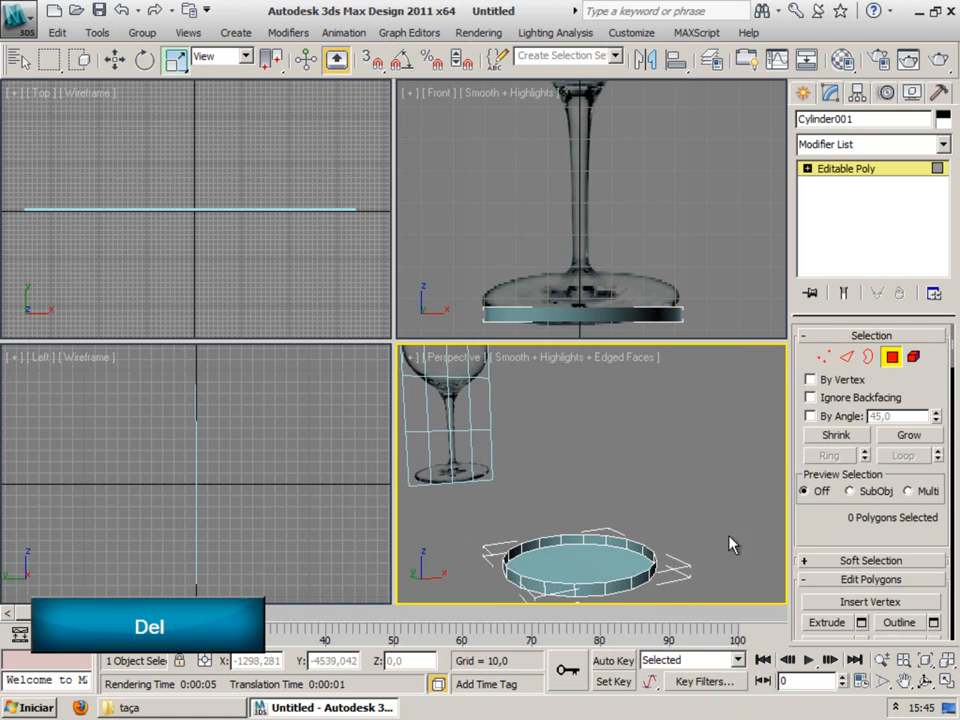
# Step: At edge level, try selecting edges along the open upper rim of the disc, and clear the selection
pyautogui.click(847, 357)
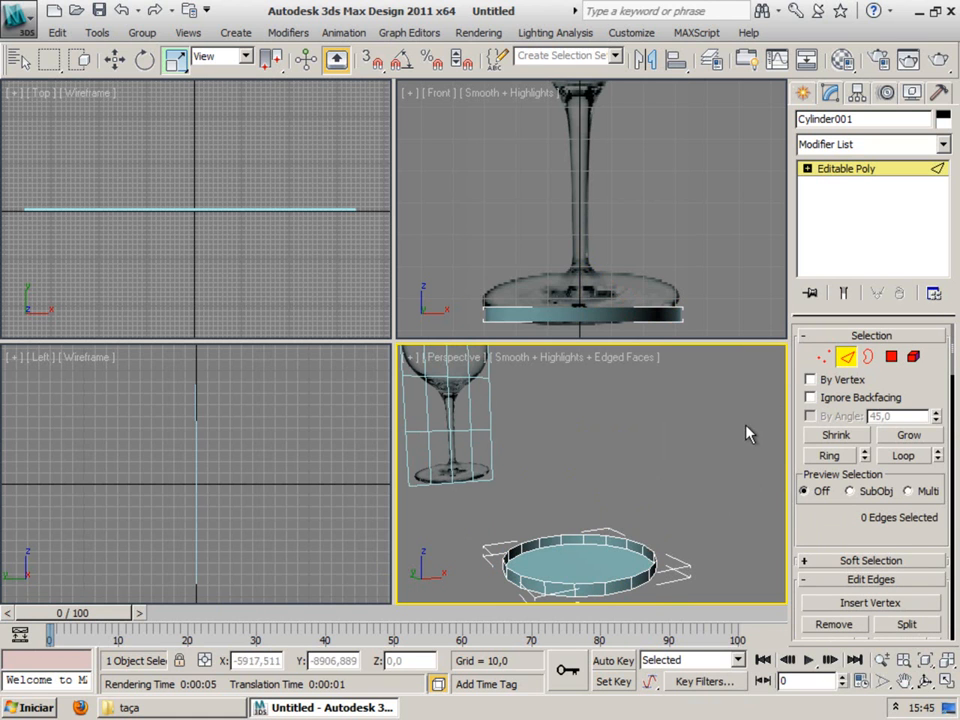
pyautogui.click(617, 582)
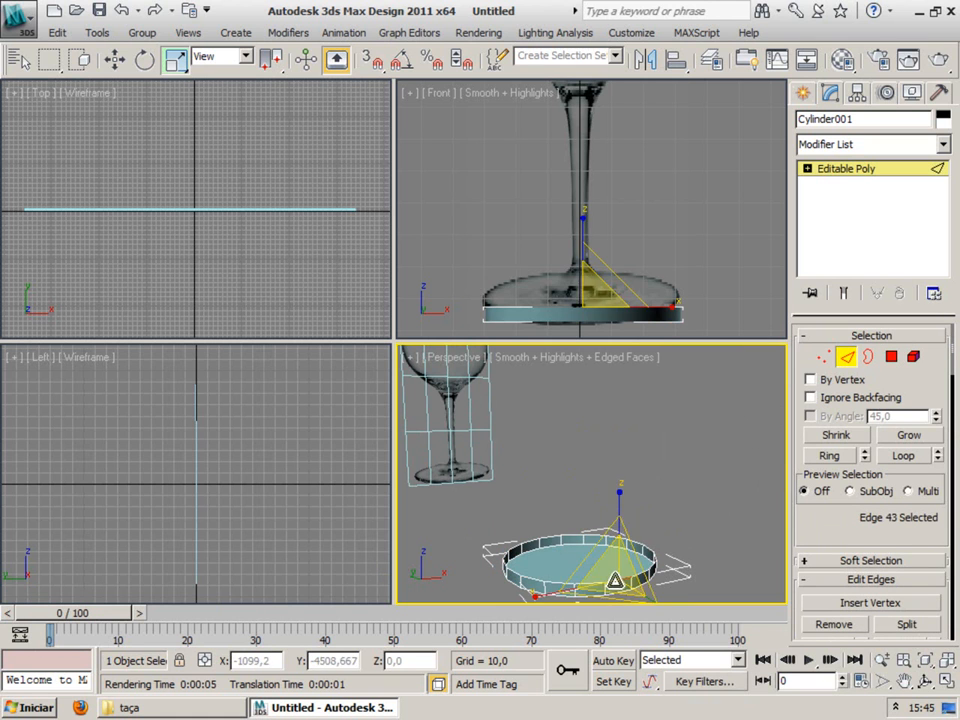
pyautogui.keyDown('shift'); pyautogui.click(554, 583); pyautogui.keyUp('shift')
pyautogui.click(697, 512)
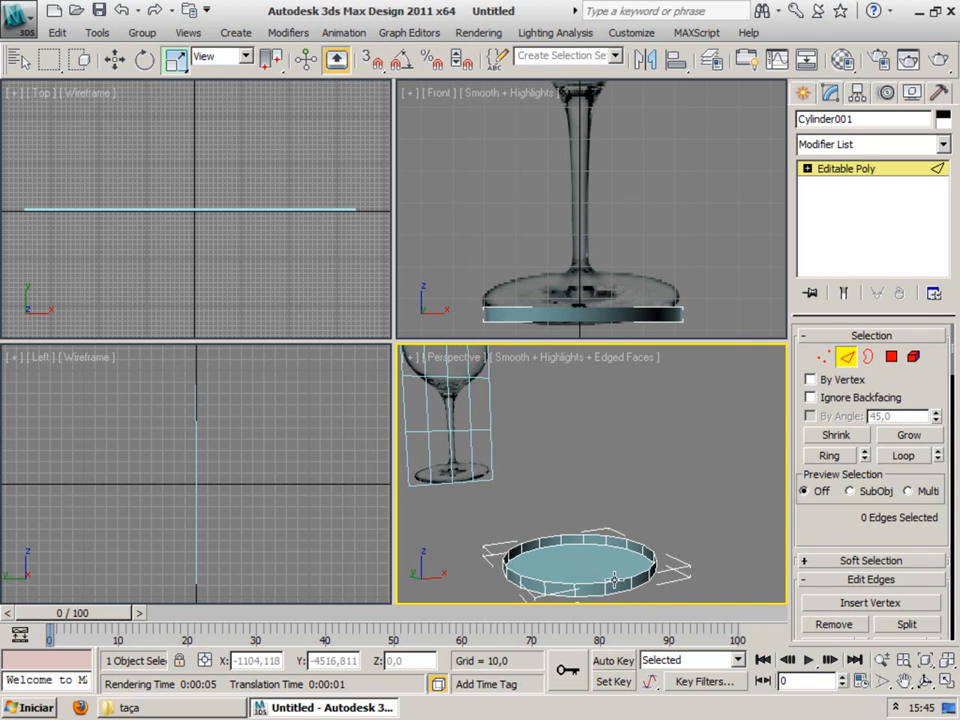
# Step: Select the full edge loop of the disc's open rim and extrude it upward to the stem's base, at about Z -716.6
pyautogui.click(617, 582)
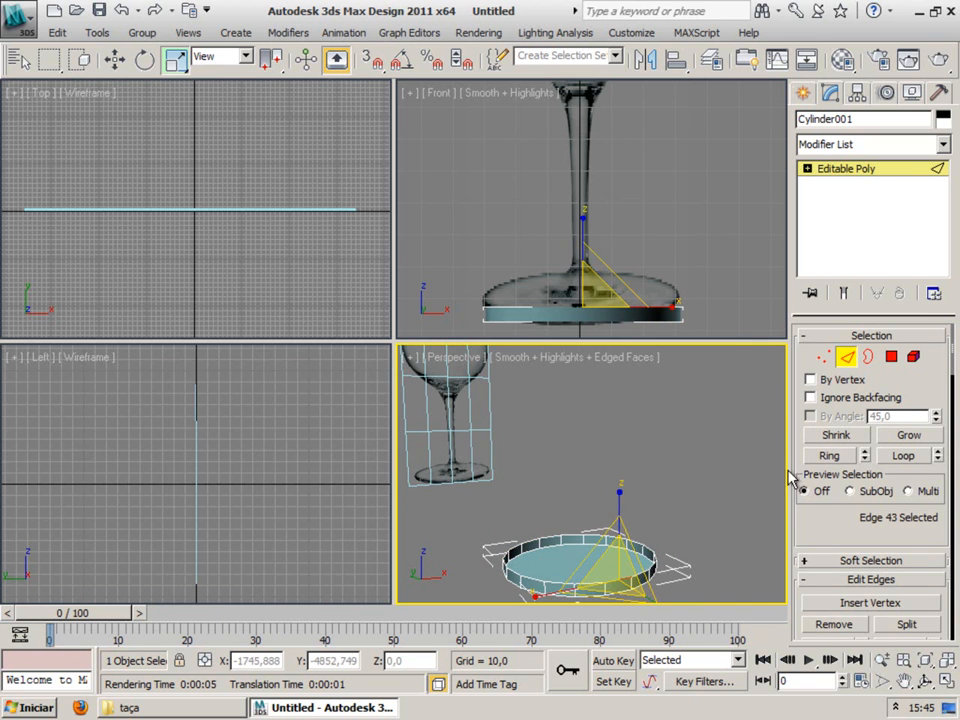
pyautogui.click(905, 457)
pyautogui.press('w')
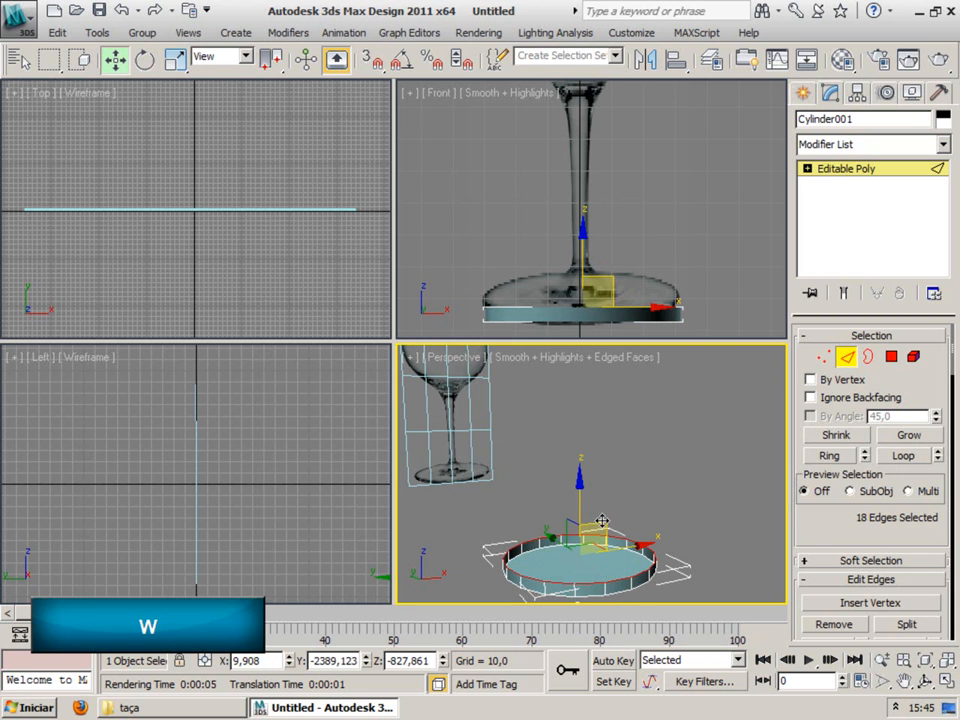
pyautogui.press('shift')
pyautogui.keyDown('shift'); pyautogui.moveTo(583, 494); pyautogui.dragTo(578, 588); pyautogui.keyUp('shift')
pyautogui.hotkey('ctrl', 'z')
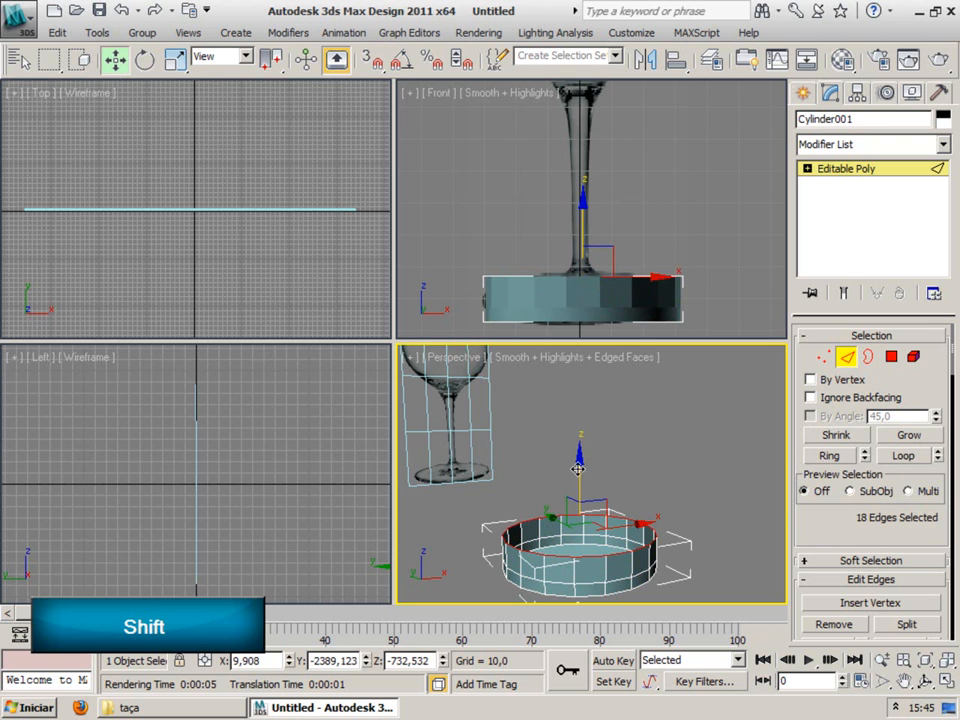
pyautogui.keyDown('shift'); pyautogui.moveTo(577, 477); pyautogui.dragTo(579, 465); pyautogui.keyUp('shift')
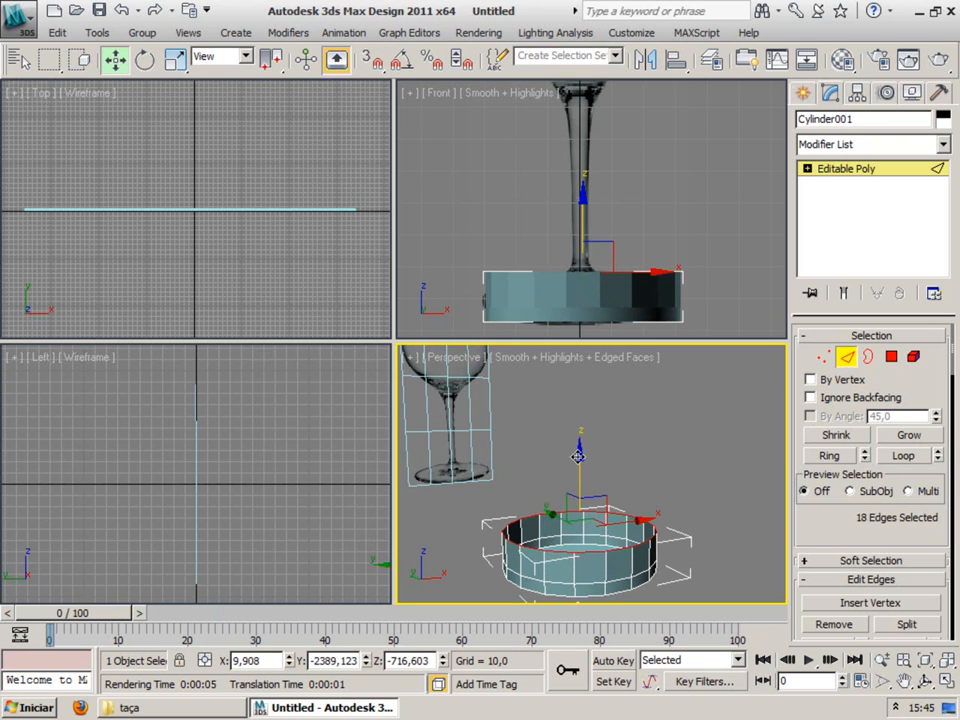
# Step: Scale the raised edge loop inward to the stem's width so the foot becomes a cone matching the reference image
pyautogui.press('e')
pyautogui.press('r')
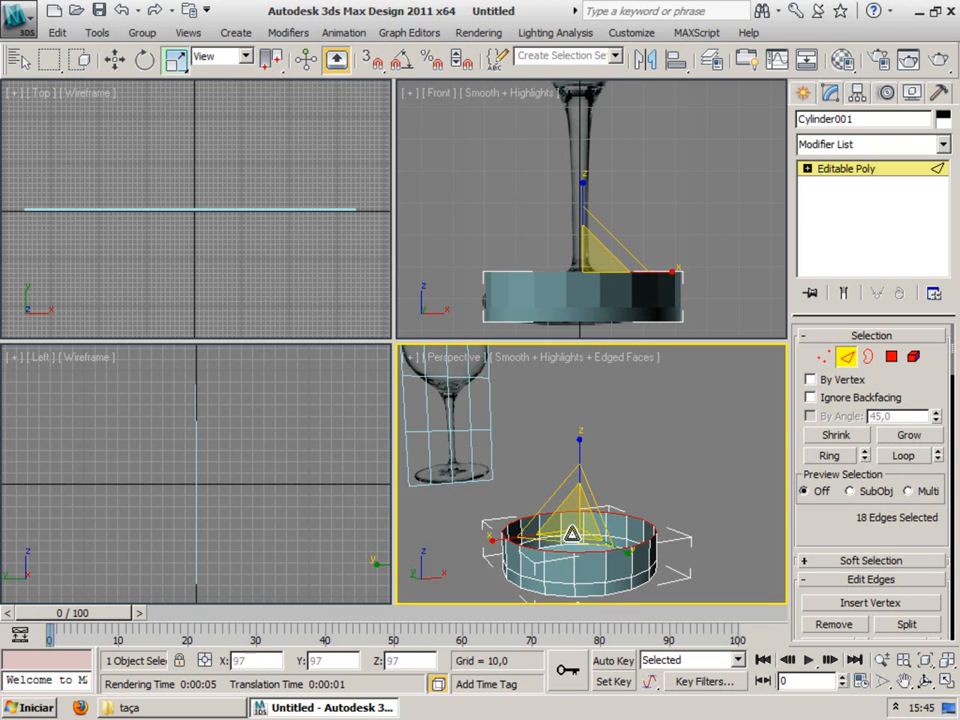
pyautogui.moveTo(571, 522); pyautogui.dragTo(581, 564)
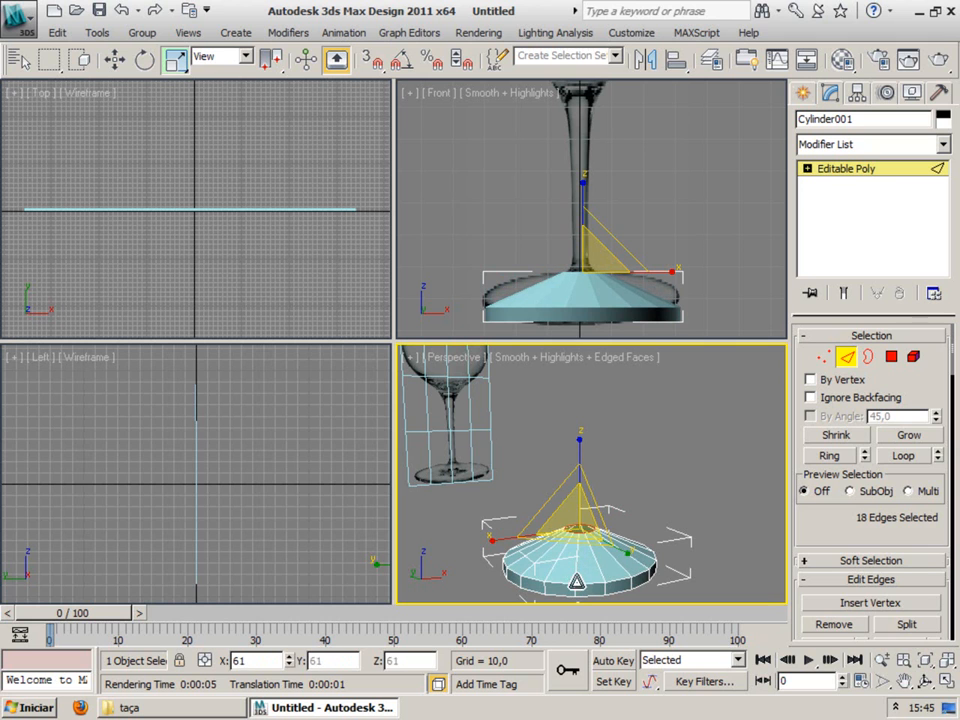
pyautogui.moveTo(576, 522); pyautogui.dragTo(576, 537)
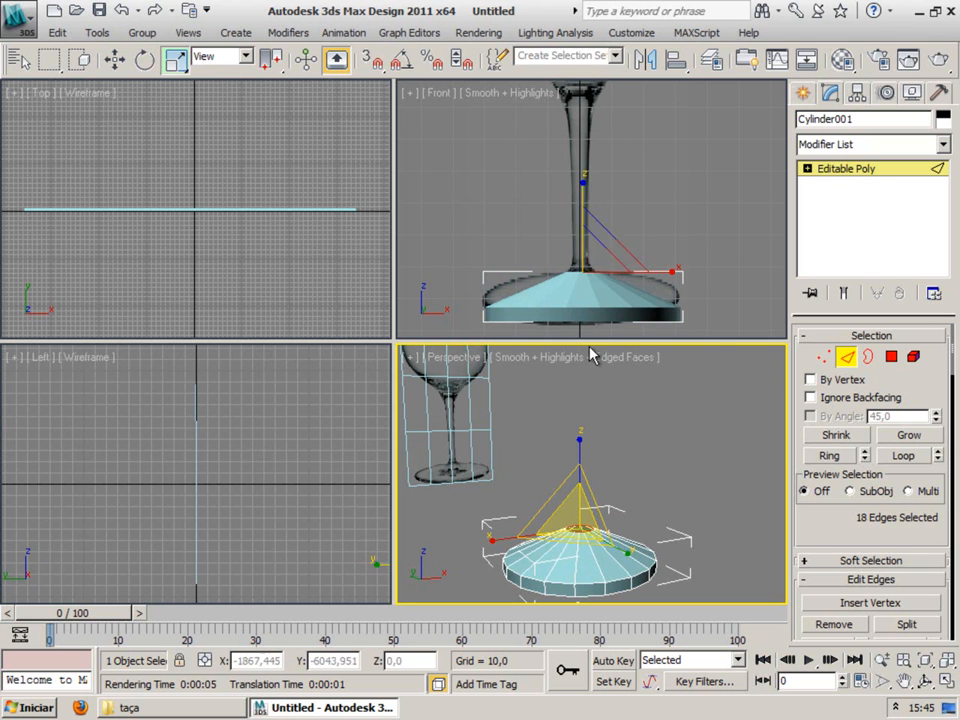
pyautogui.middleClick(638, 209)
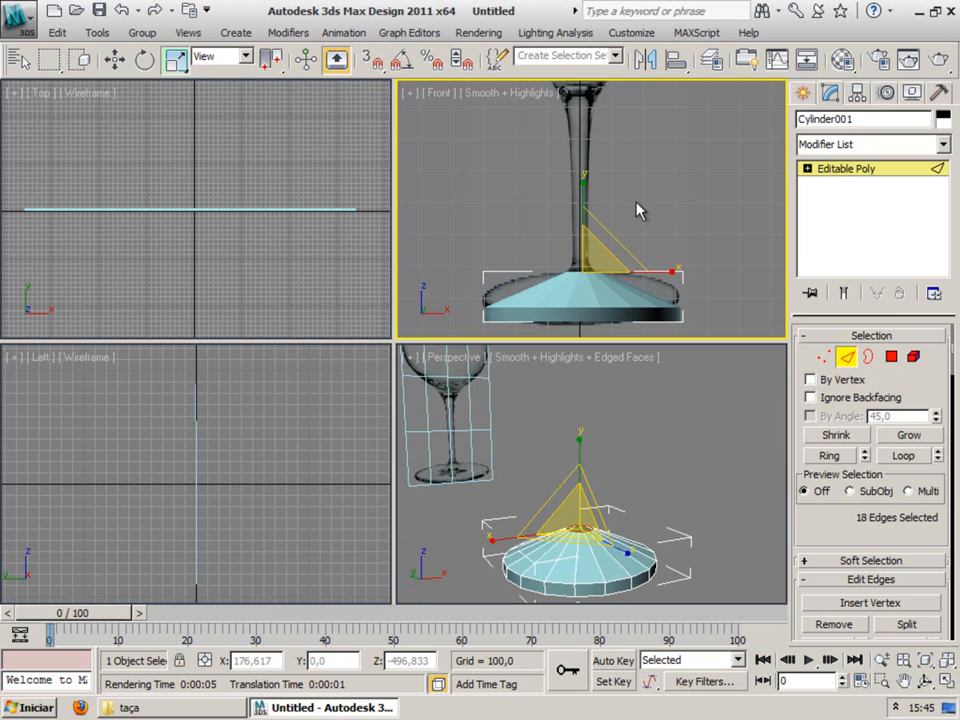
pyautogui.hotkey('alt', 'w')
pyautogui.moveTo(441, 363); pyautogui.dragTo(464, 425, button='middle')
pyautogui.scroll(-2, 469, 374)
pyautogui.moveTo(419, 471); pyautogui.dragTo(412, 479)
pyautogui.press('w')
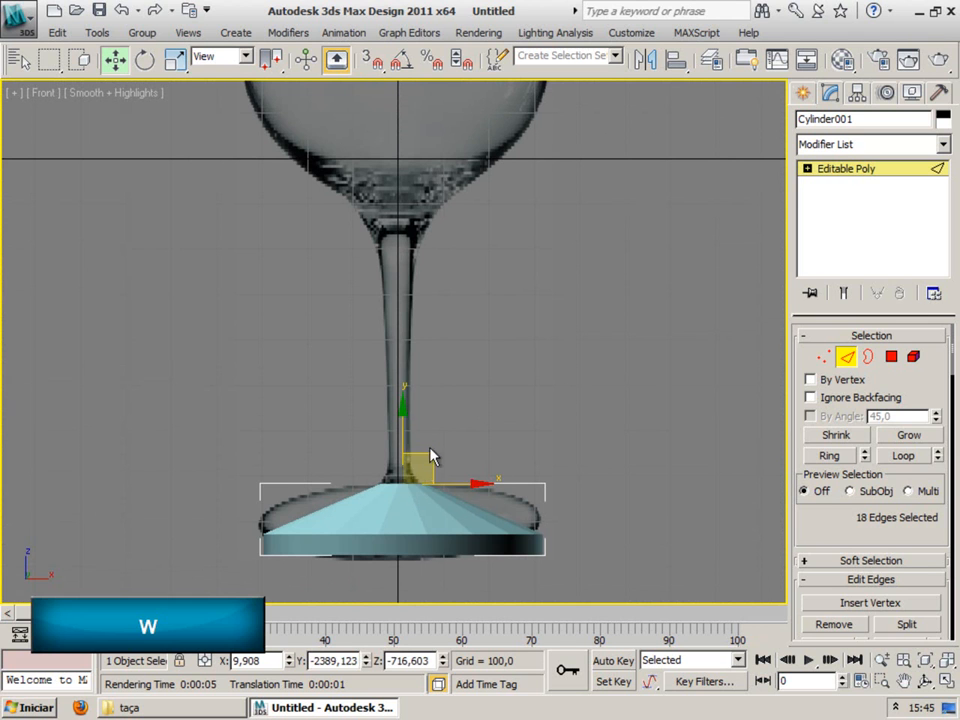
pyautogui.moveTo(402, 407); pyautogui.dragTo(397, 284)
pyautogui.hotkey('ctrl', 'z')
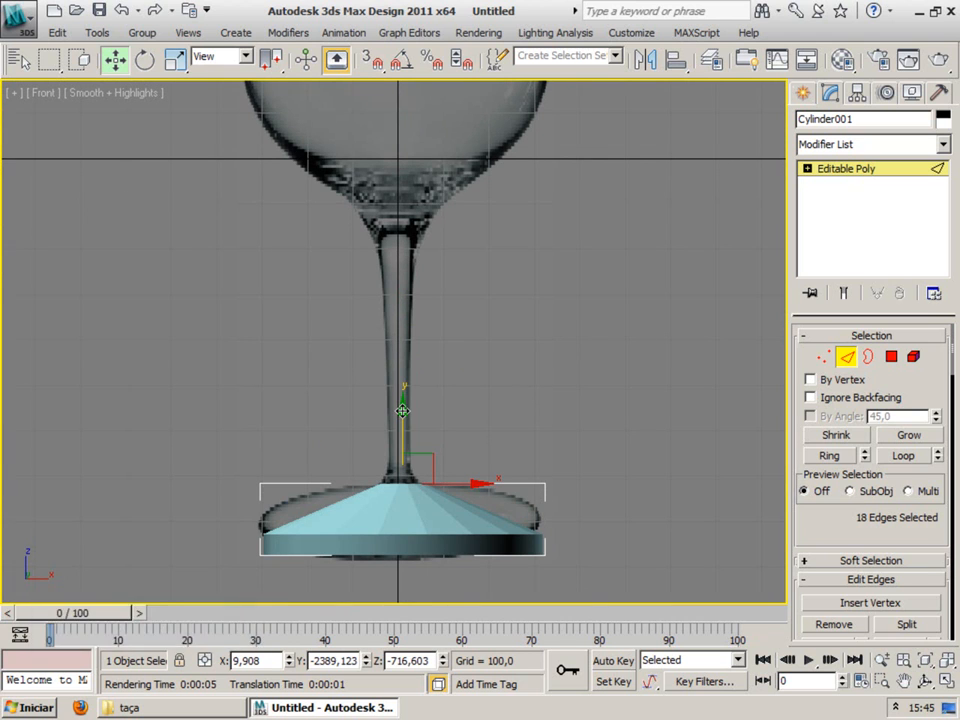
pyautogui.keyDown('shift'); pyautogui.moveTo(401, 410); pyautogui.dragTo(394, 266); pyautogui.keyUp('shift')
pyautogui.hotkey('ctrl', 'z')
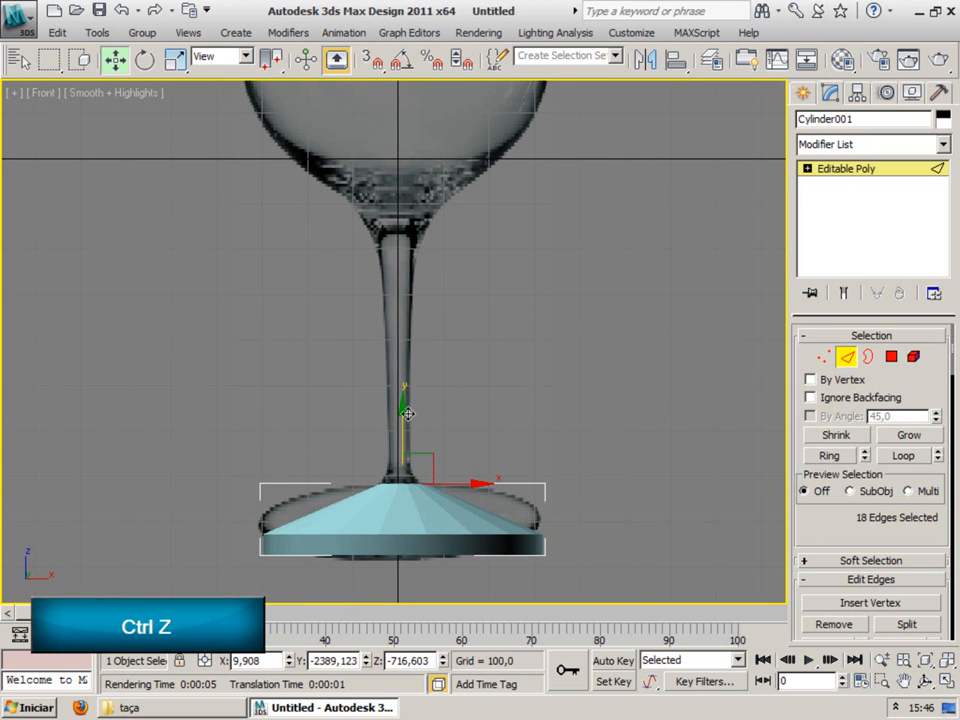
# Step: Extrude the narrow edge loop upward along the stem to about Z -214 and display edged faces in the front view
pyautogui.press('w')
pyautogui.press('e')
pyautogui.press('r')
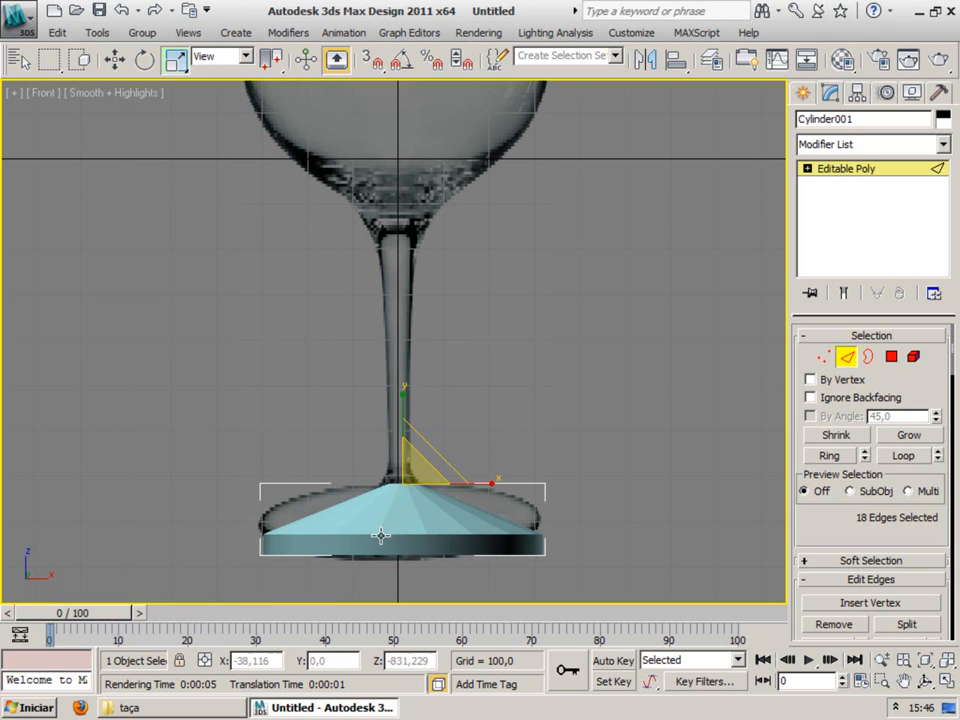
pyautogui.press('w')
pyautogui.keyDown('shift'); pyautogui.moveTo(402, 408); pyautogui.dragTo(399, 190); pyautogui.keyUp('shift')
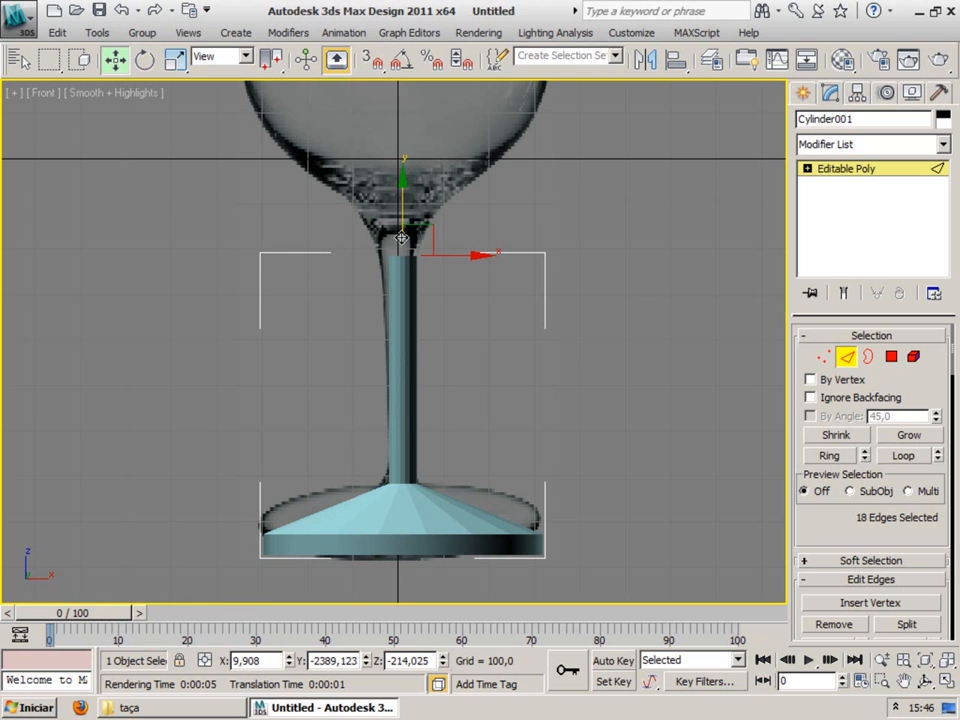
pyautogui.press('r')
pyautogui.press('w')
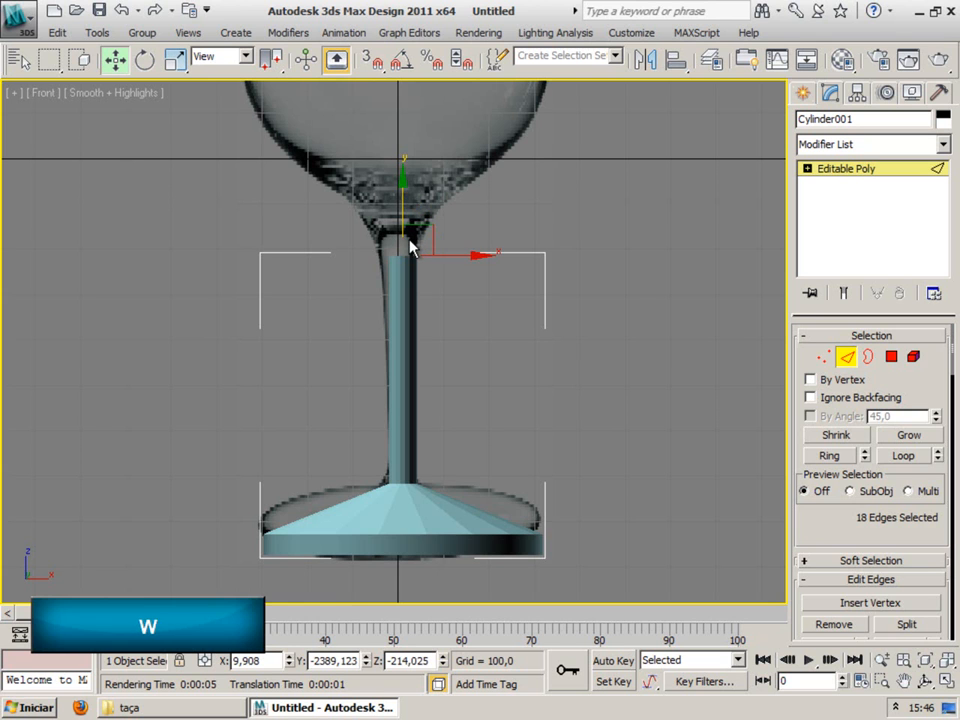
pyautogui.press('F4')
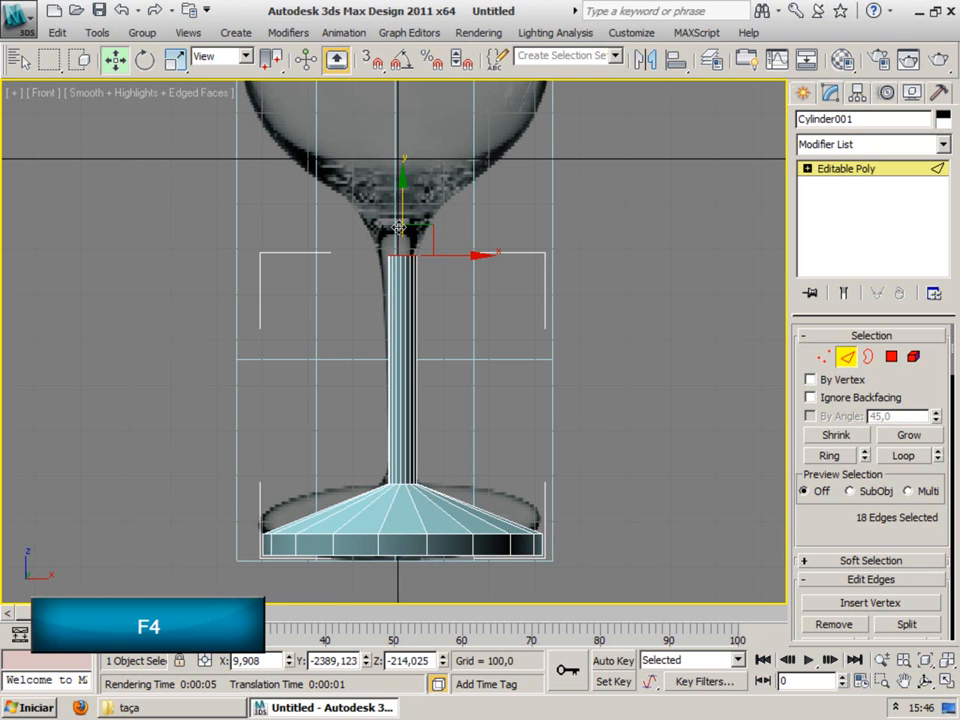
# Step: Extrude the stem's top loop up to about Z -111 and widen it to match the flare under the bowl
pyautogui.keyDown('shift'); pyautogui.moveTo(401, 192); pyautogui.dragTo(406, 143); pyautogui.keyUp('shift')
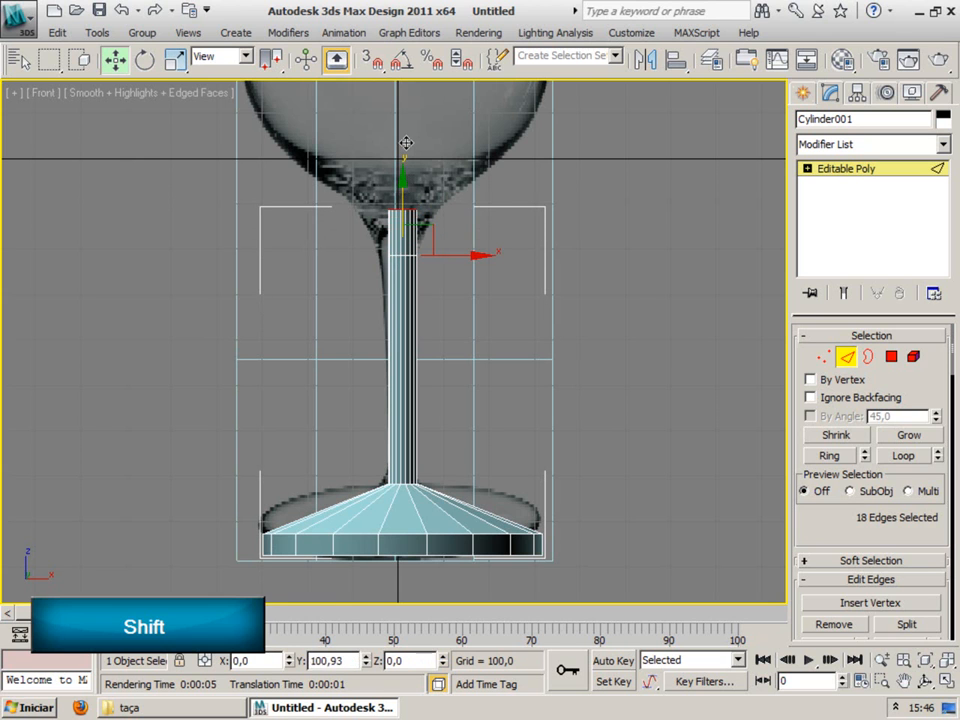
pyautogui.press('r')
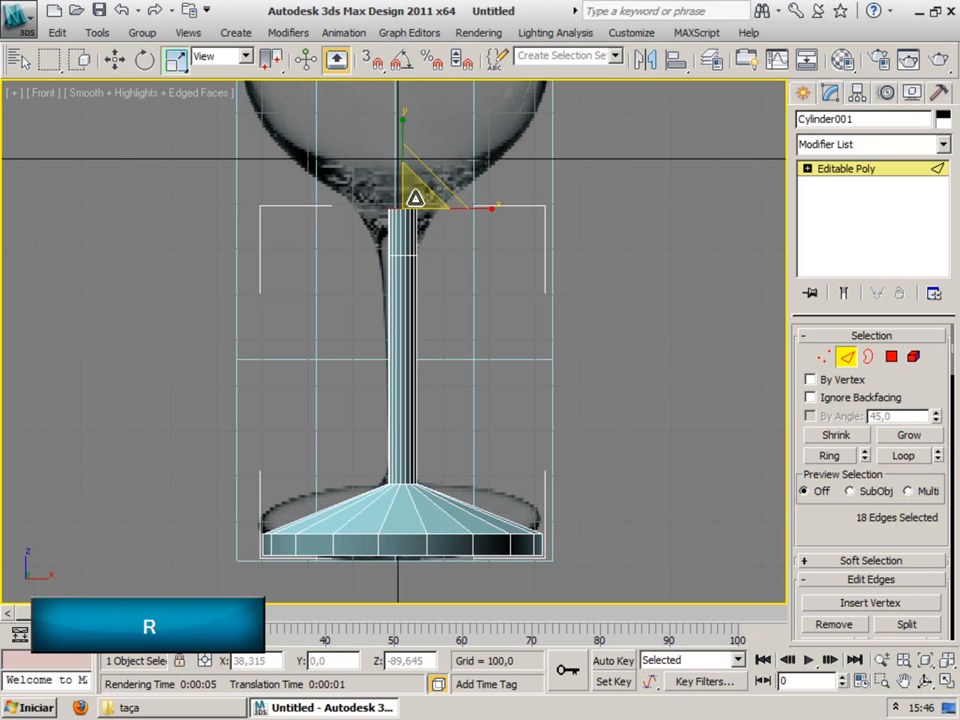
pyautogui.press('r')
pyautogui.moveTo(415, 197)
pyautogui.mouseDown()
pyautogui.moveTo(407, 214)
pyautogui.moveTo(494, 91)
pyautogui.moveTo(407, 197)
pyautogui.moveTo(424, 181)
pyautogui.mouseUp()
# Step: Extrude the top loop up to about Z -5 and widen it to the outline of the bowl's lower part
pyautogui.moveTo(428, 208); pyautogui.dragTo(481, 458, button='middle')
pyautogui.moveTo(460, 250); pyautogui.dragTo(458, 319, button='middle')
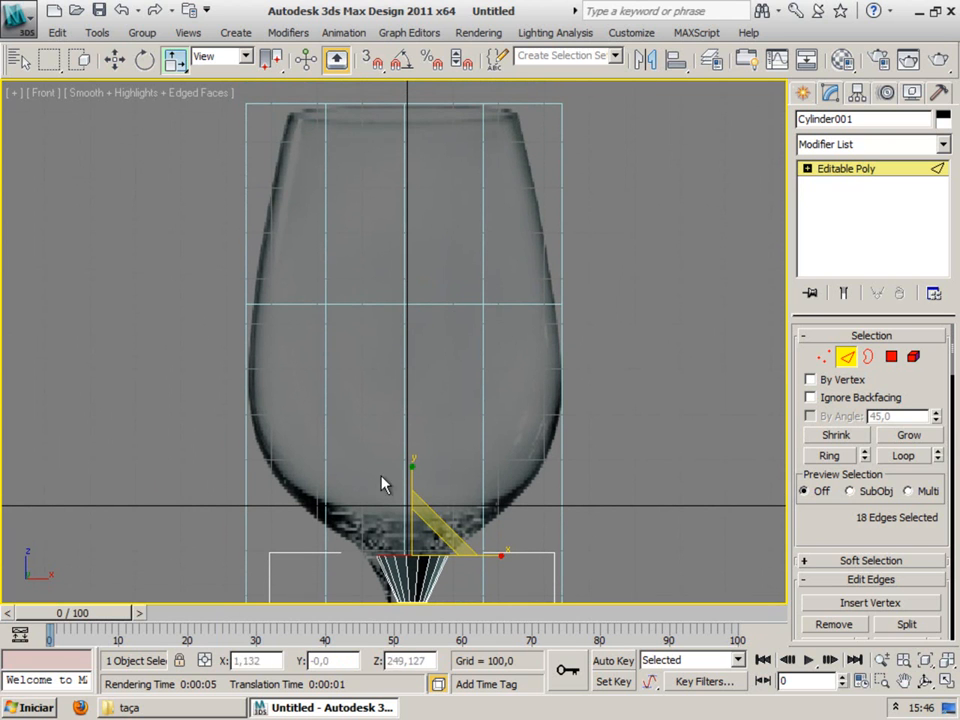
pyautogui.press('w')
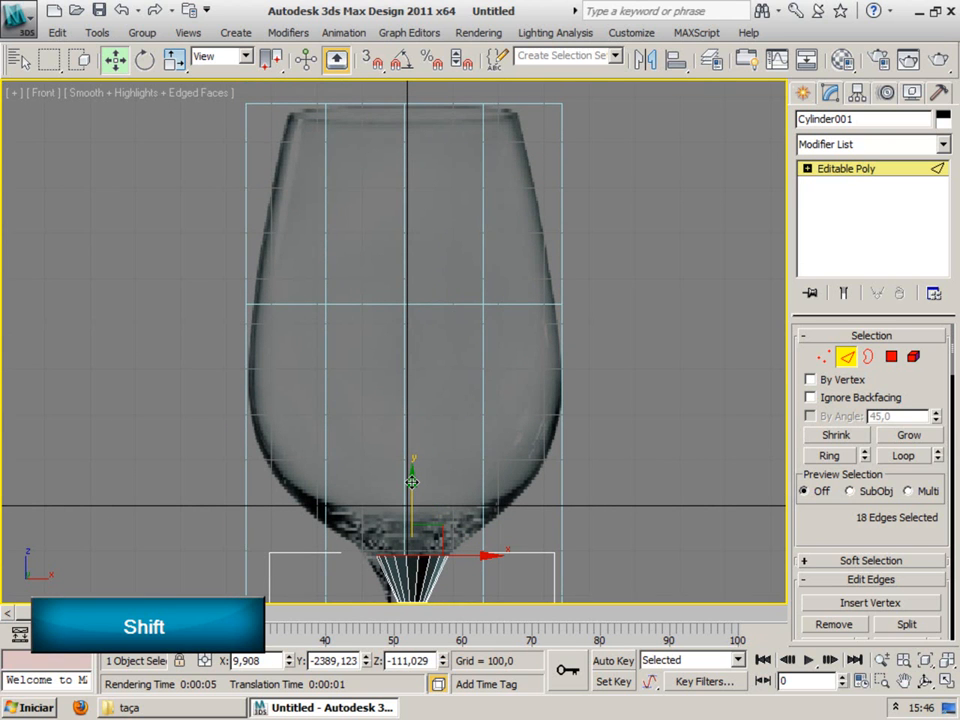
pyautogui.keyDown('shift'); pyautogui.moveTo(411, 481); pyautogui.dragTo(414, 434); pyautogui.keyUp('shift')
pyautogui.press('r')
pyautogui.moveTo(407, 499); pyautogui.dragTo(475, 337)
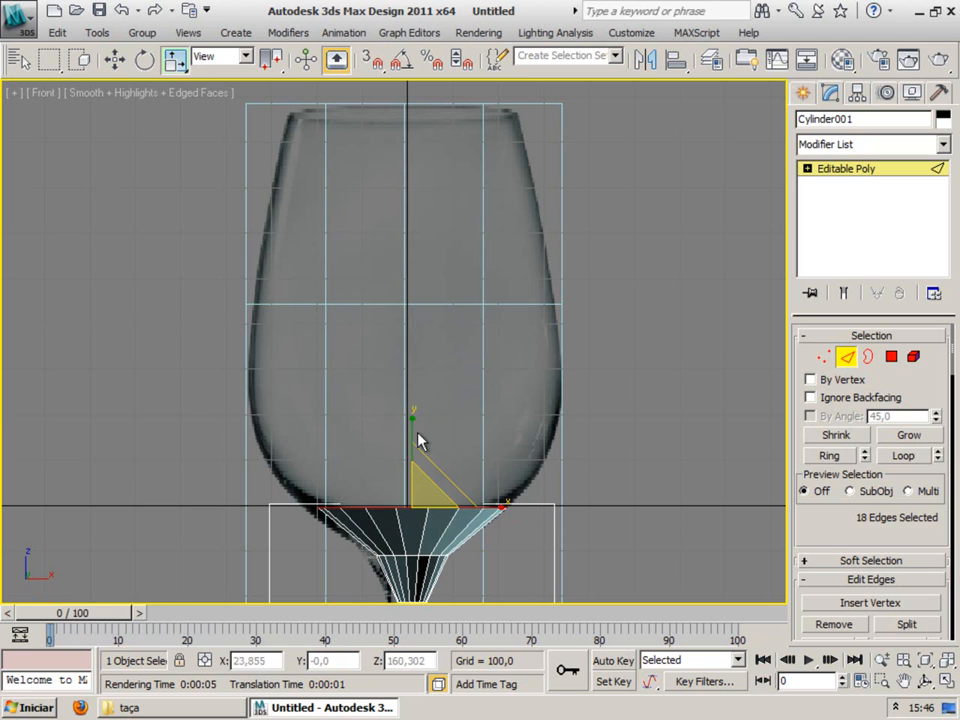
# Step: Extrude the top loop up to about Z 213 and scale it to about 156% to reach the bowl's widest outline
pyautogui.press('w')
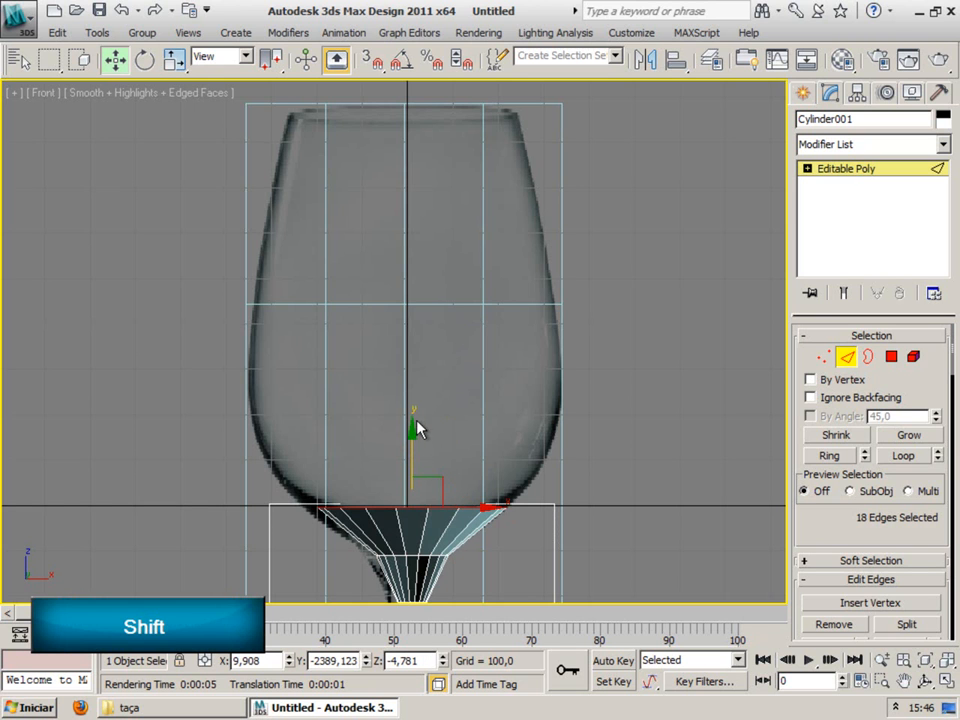
pyautogui.keyDown('shift'); pyautogui.moveTo(412, 428); pyautogui.dragTo(403, 336); pyautogui.keyUp('shift')
pyautogui.press('r')
pyautogui.moveTo(424, 396); pyautogui.dragTo(438, 343)
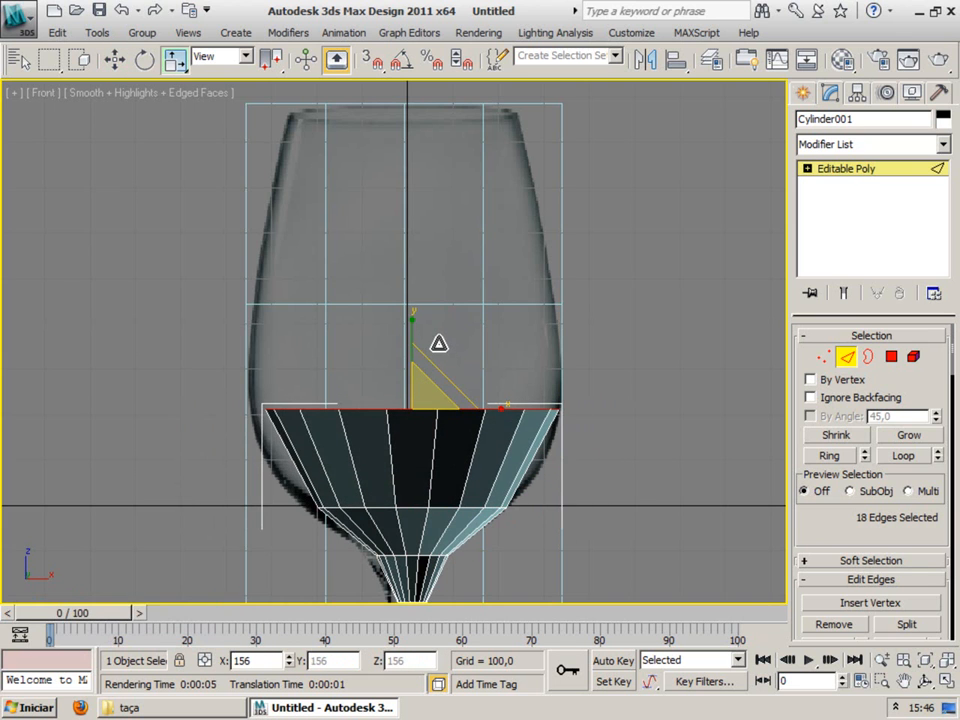
# Step: Extrude the top loop up to about Z 517 and scale it to about 93% to follow the bowl's upper side
pyautogui.press('w')
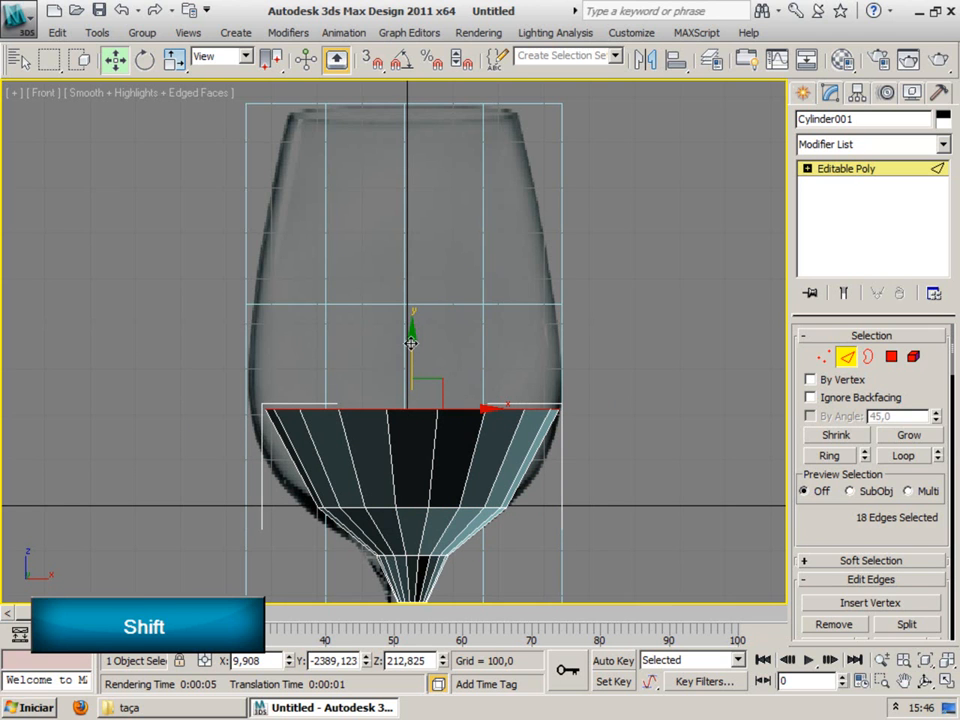
pyautogui.keyDown('shift'); pyautogui.moveTo(410, 336); pyautogui.dragTo(420, 270); pyautogui.keyUp('shift')
pyautogui.press('e')
pyautogui.press('r')
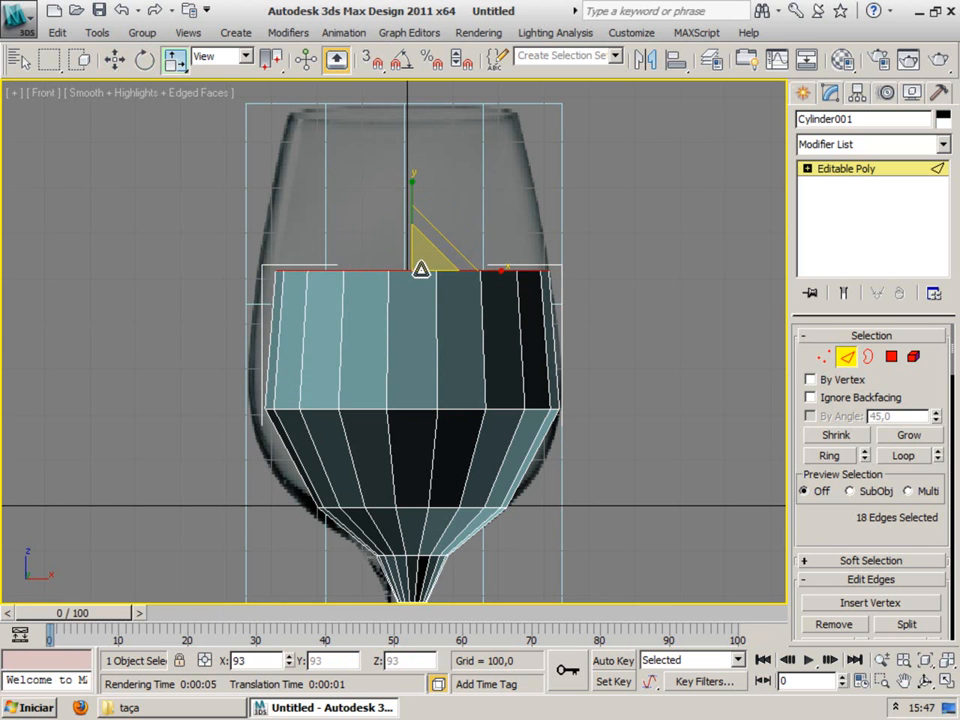
# Step: Extrude the top loop up to the glass's rim in the reference and narrow it to the rim's width
pyautogui.press('w')
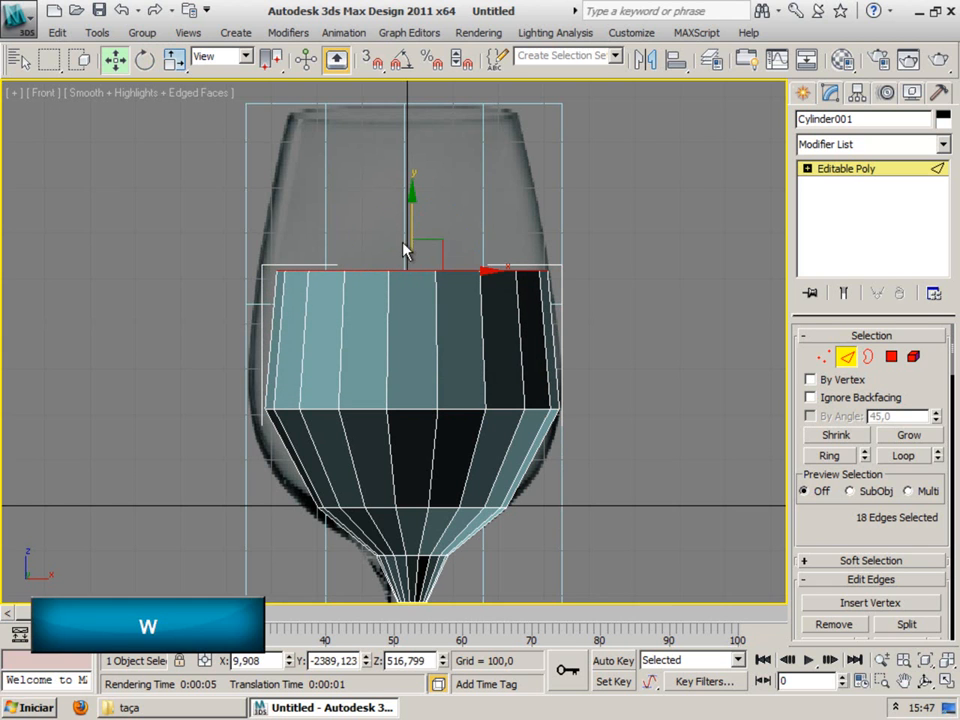
pyautogui.keyDown('shift'); pyautogui.moveTo(412, 197); pyautogui.dragTo(375, 33); pyautogui.keyUp('shift')
pyautogui.press('r')
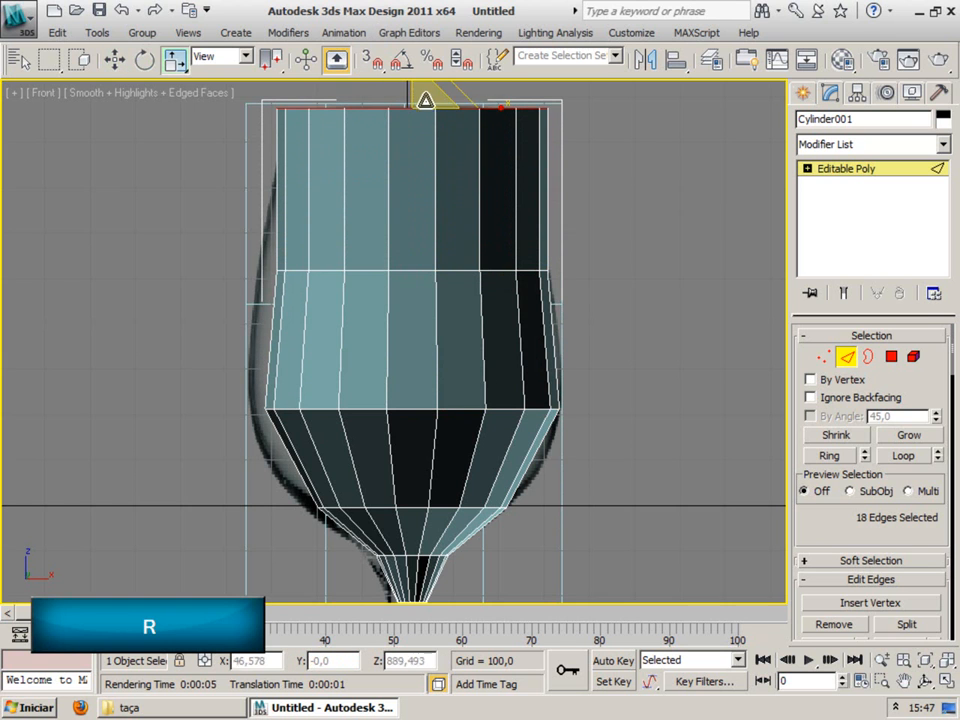
pyautogui.moveTo(423, 103); pyautogui.dragTo(410, 127)
# Step: Leave edge level and, in the perspective view, move the whole glass along X to about 1125, away from the reference plane
pyautogui.moveTo(418, 300); pyautogui.dragTo(403, 302, button='middle')
pyautogui.scroll(-3, 404, 360)
pyautogui.moveTo(407, 402); pyautogui.dragTo(389, 335, button='middle')
pyautogui.hotkey('alt', 'w')
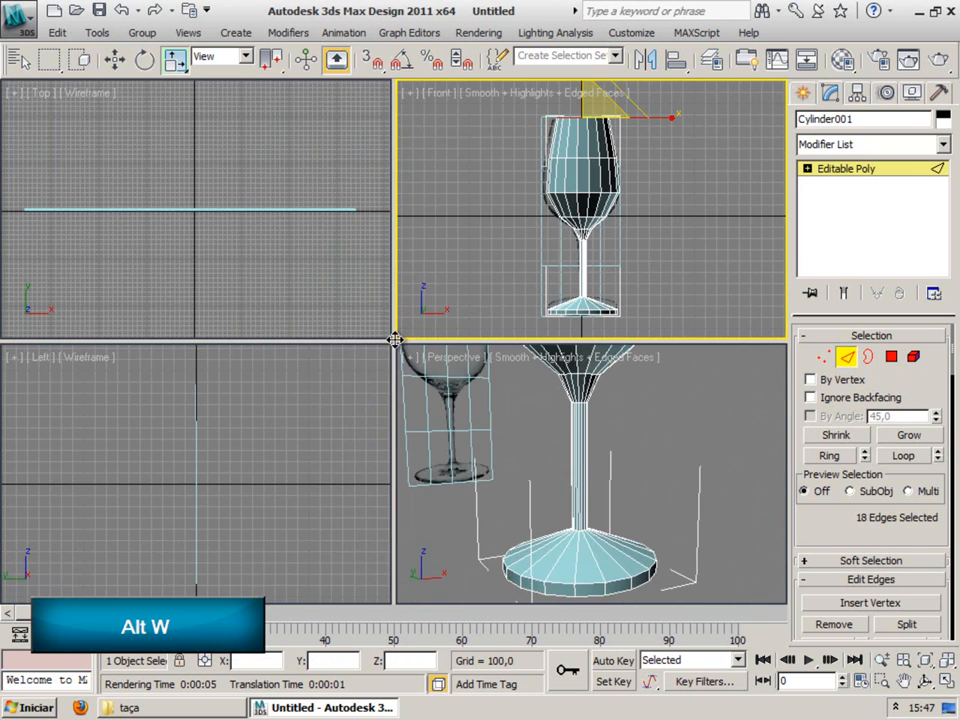
pyautogui.scroll(4, 540, 440)
pyautogui.hotkey('alt', 'w')
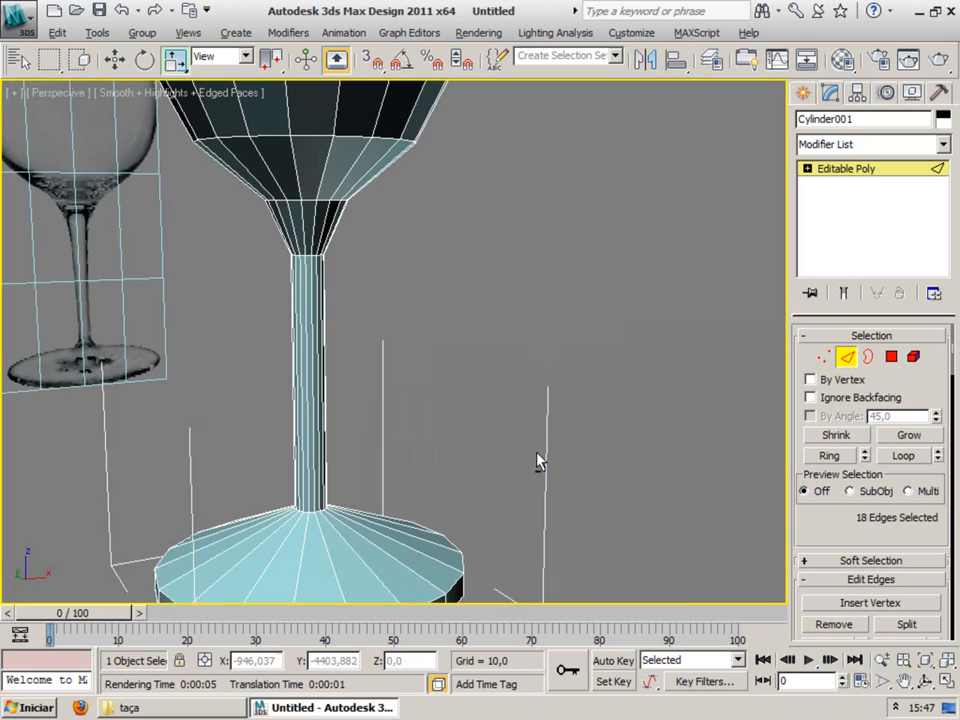
pyautogui.scroll(-4, 410, 400)
pyautogui.moveTo(407, 390)
pyautogui.mouseDown(button='middle')
pyautogui.moveTo(397, 403)
pyautogui.moveTo(397, 378)
pyautogui.mouseUp(button='middle')
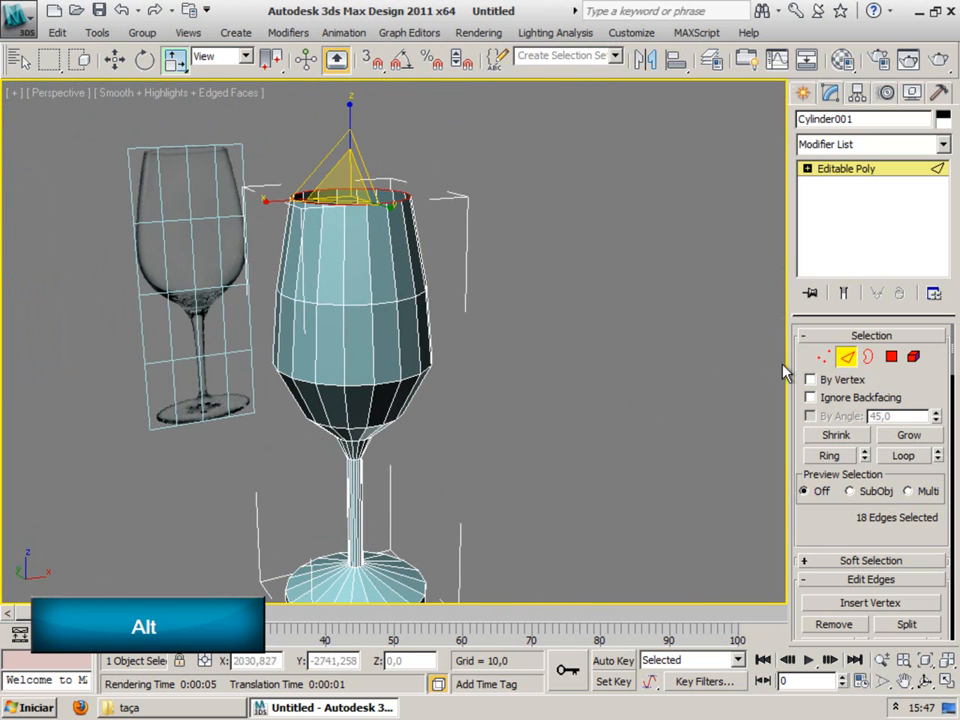
pyautogui.click(846, 358)
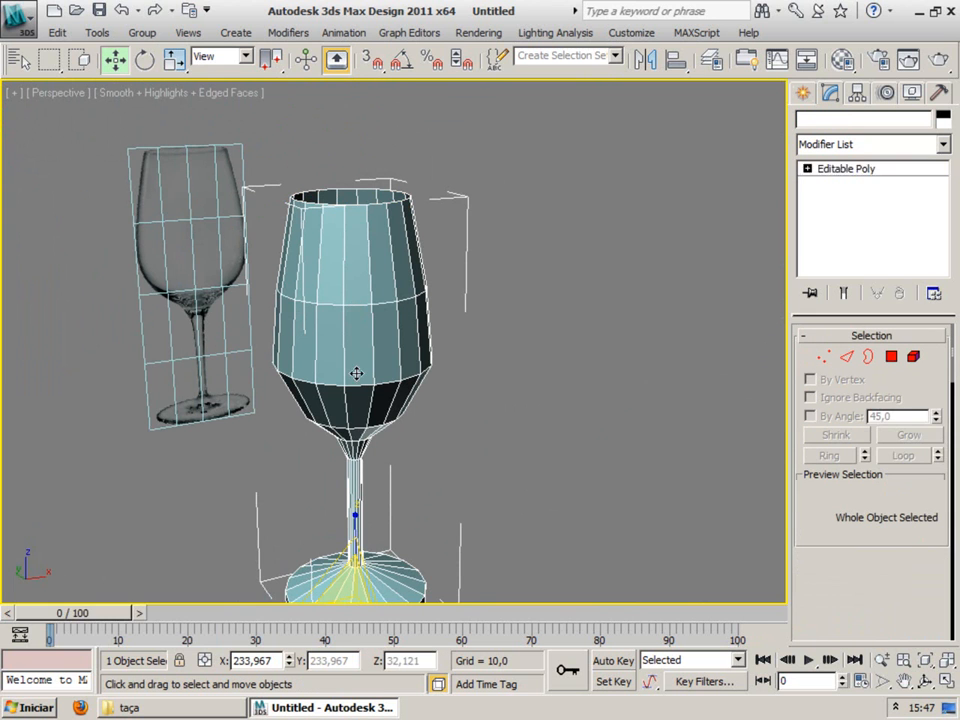
pyautogui.press('w')
pyautogui.moveTo(425, 578); pyautogui.dragTo(628, 490)
pyautogui.press('z')
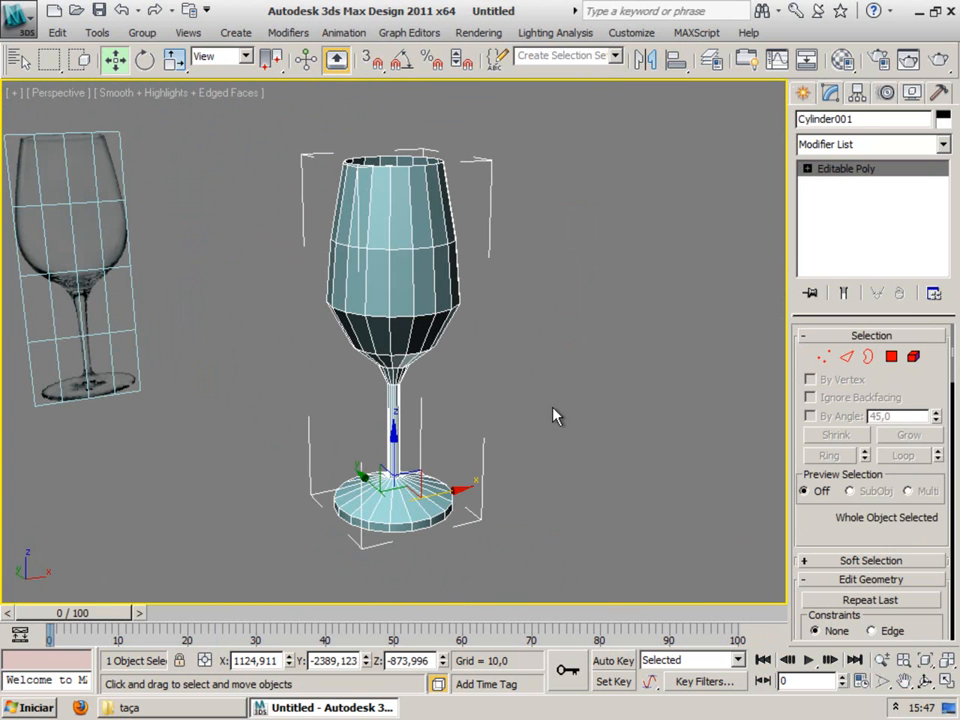
# Step: Apply a TurboSmooth modifier to the glass and set its iterations to 2
pyautogui.click(452, 416)
pyautogui.moveTo(393, 376); pyautogui.dragTo(424, 226, button='middle')
pyautogui.click(407, 331)
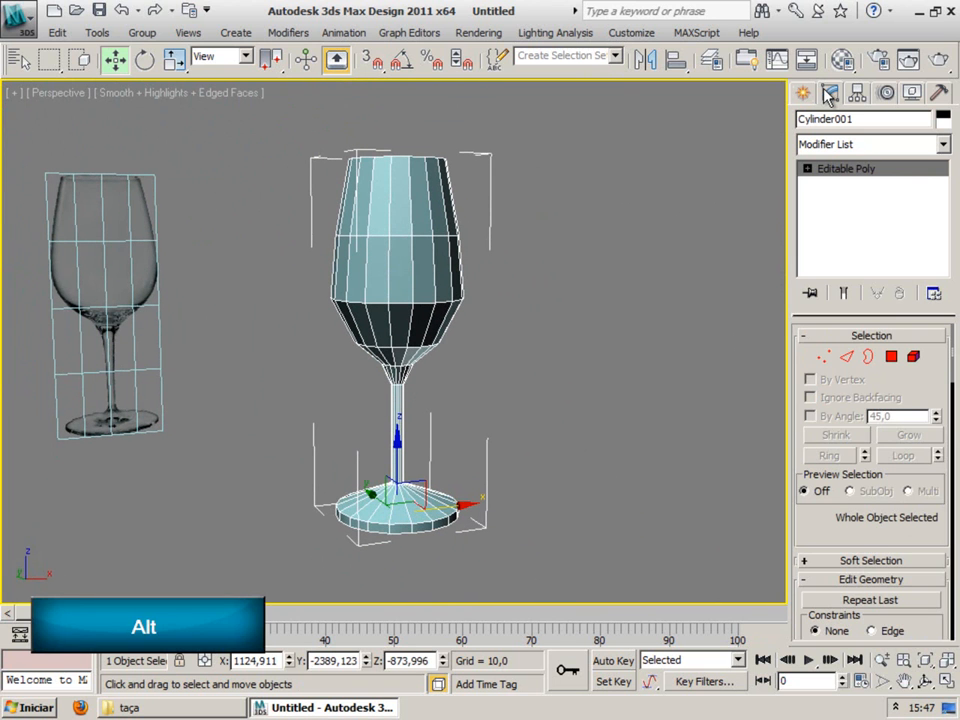
pyautogui.click(819, 144)
pyautogui.write('tur')
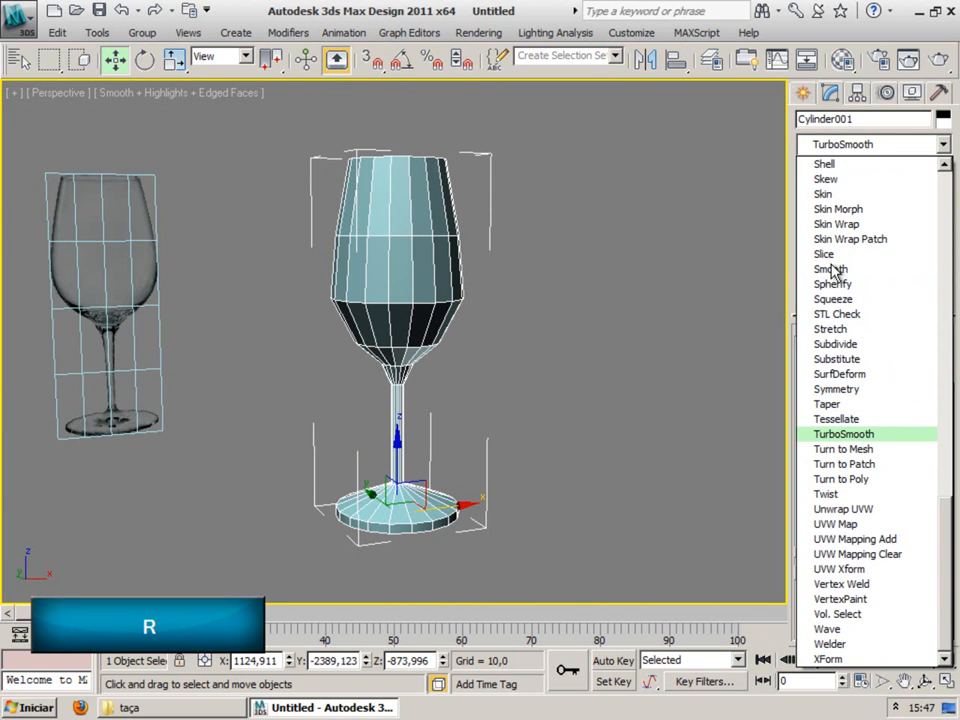
pyautogui.click(828, 434)
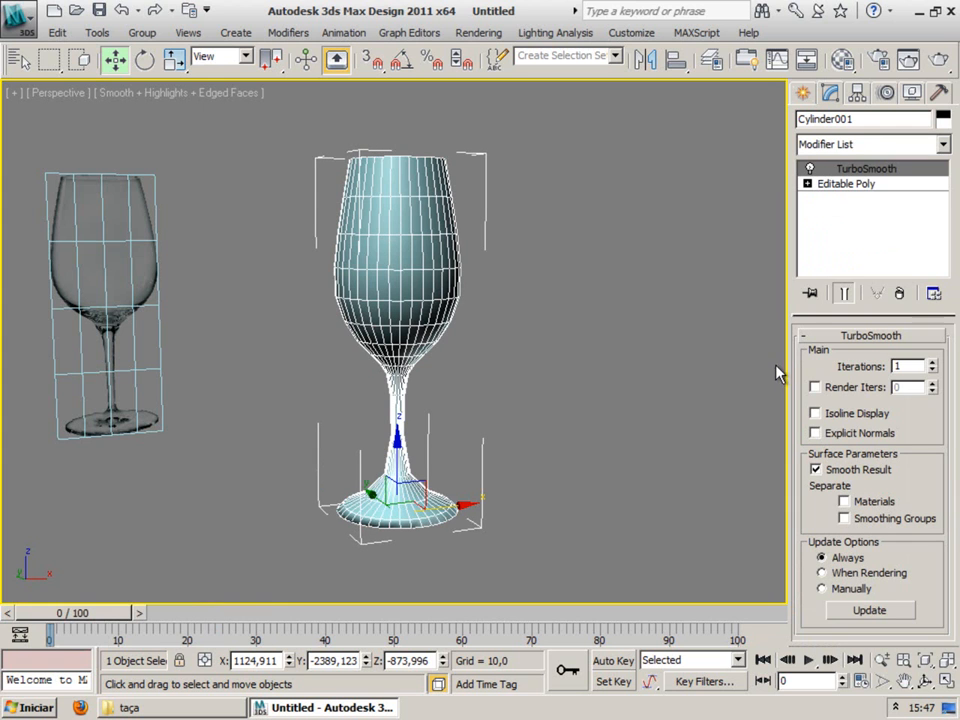
pyautogui.click(932, 364)
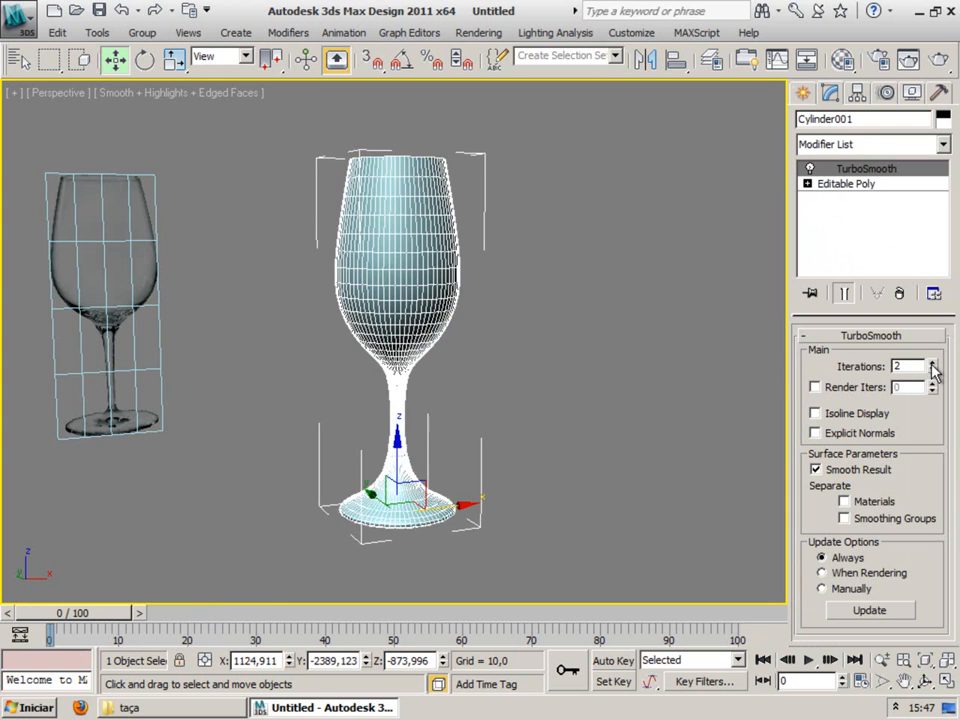
# Step: Deselect the glass, hide the edged faces and test-render the perspective view from slightly above
pyautogui.click(612, 347)
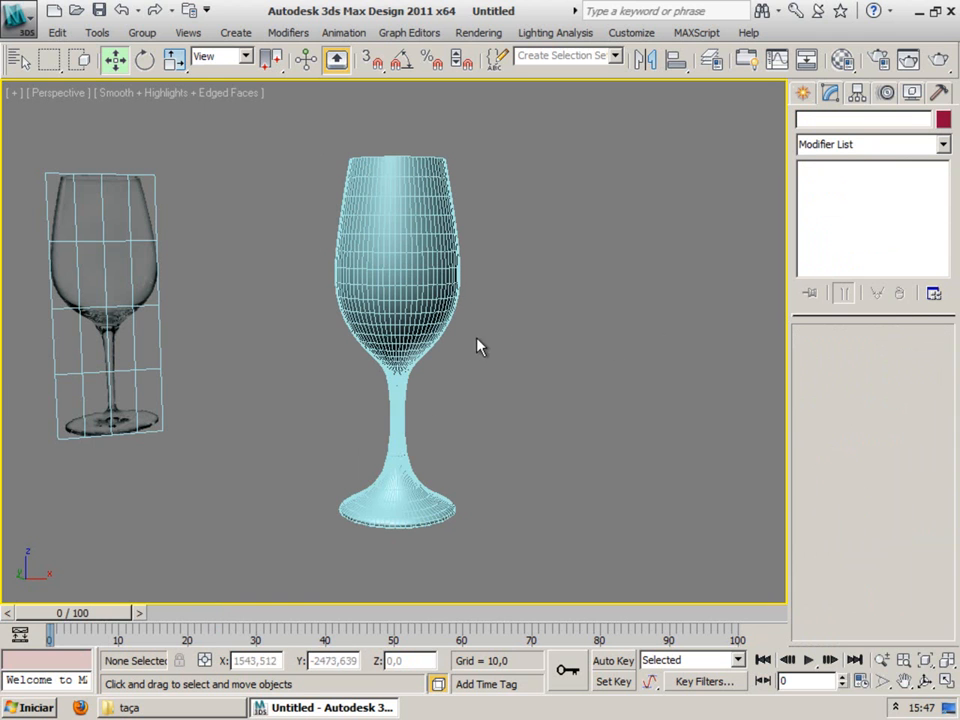
pyautogui.press('F4')
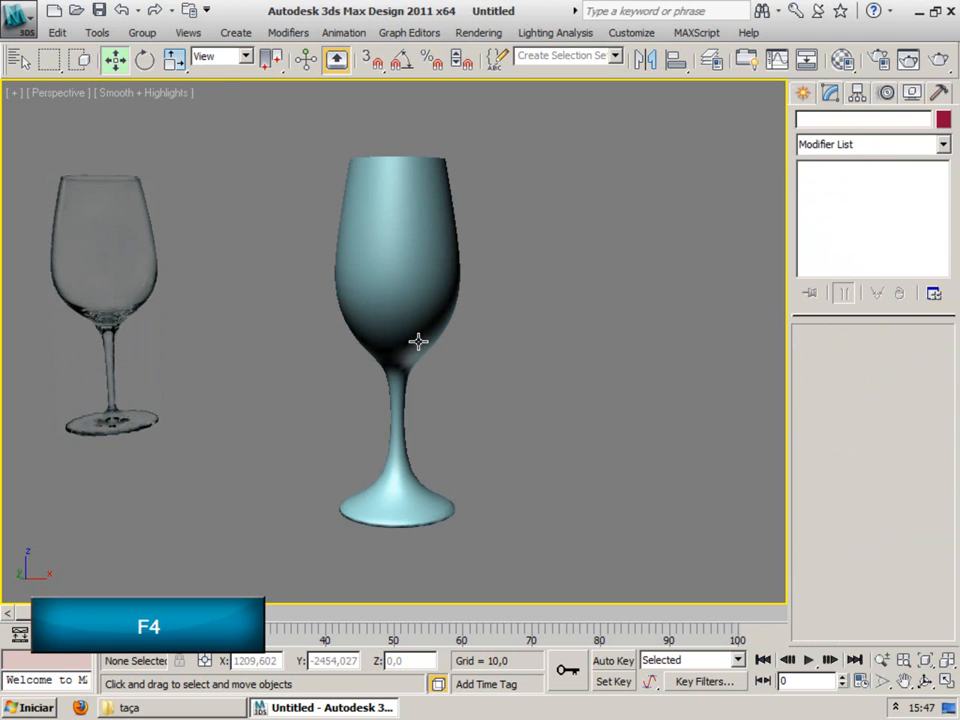
pyautogui.moveTo(420, 386)
pyautogui.keyDown('alt'); pyautogui.mouseDown(button='middle')
pyautogui.moveTo(388, 439)
pyautogui.moveTo(406, 401)
pyautogui.mouseUp(button='middle'); pyautogui.keyUp('alt')
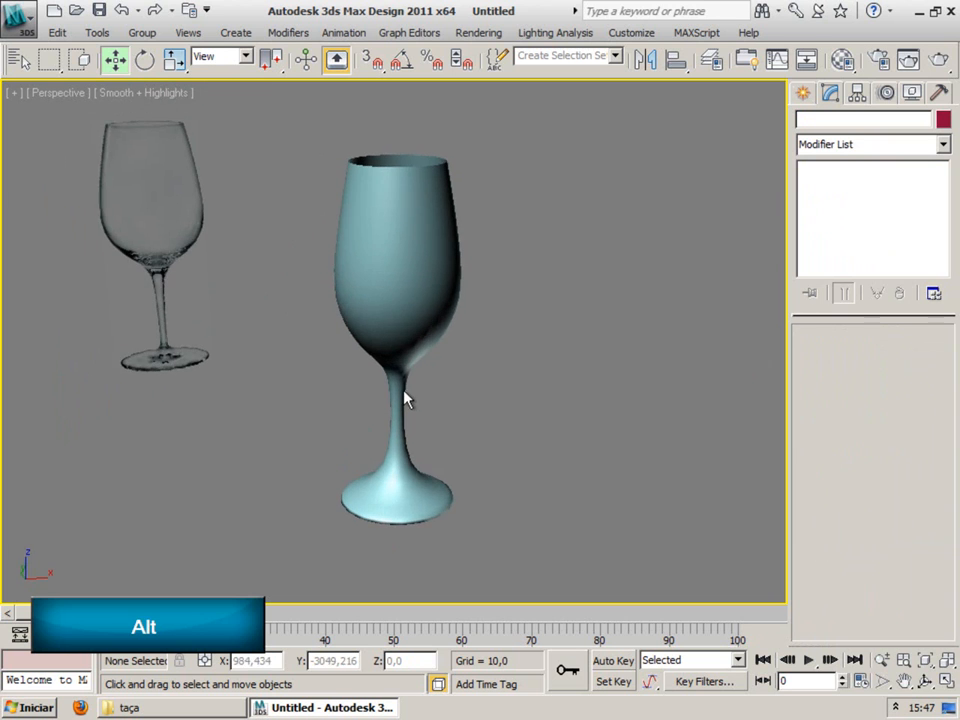
pyautogui.press('F9')
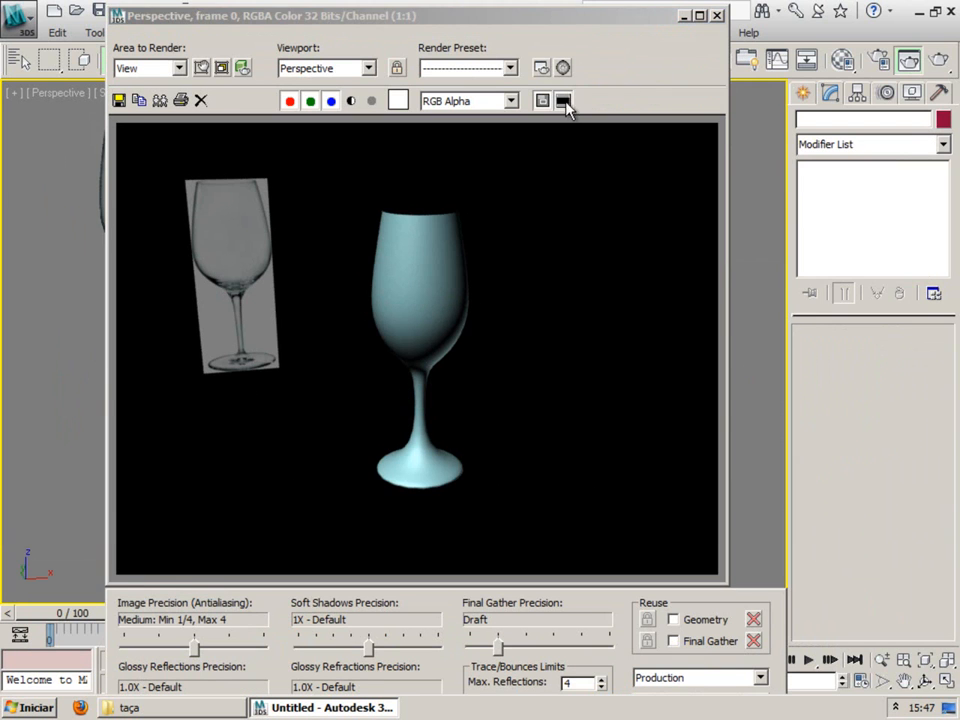
pyautogui.click(717, 15)
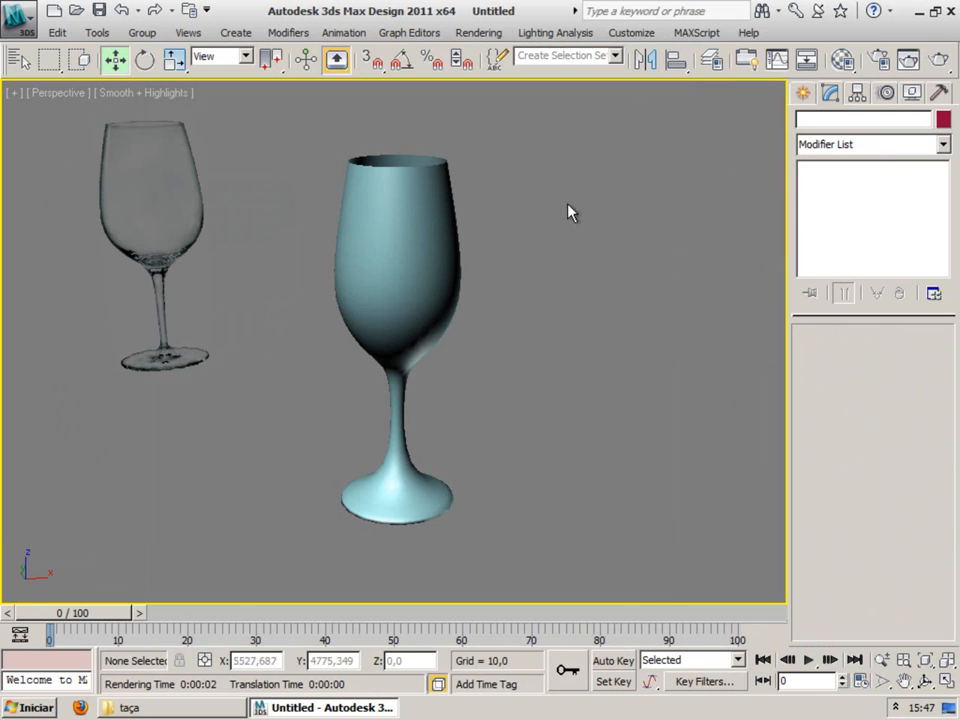
# Step: Reselect the glass, show edged faces, switch off TurboSmooth in the stack and enter the Editable Poly's edge level
pyautogui.click(392, 507)
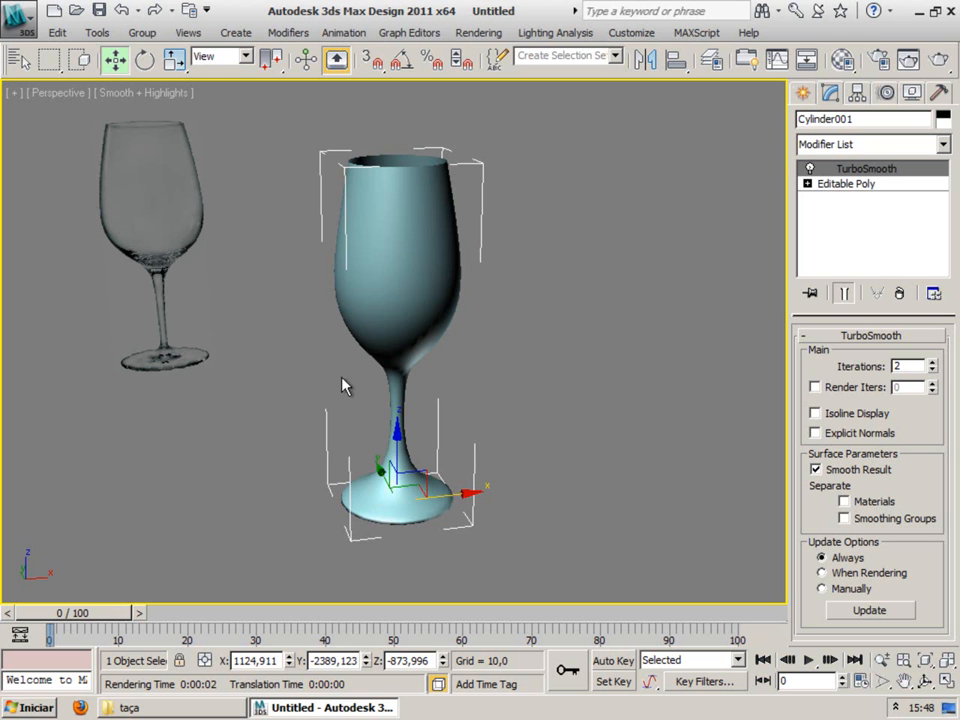
pyautogui.press('F4')
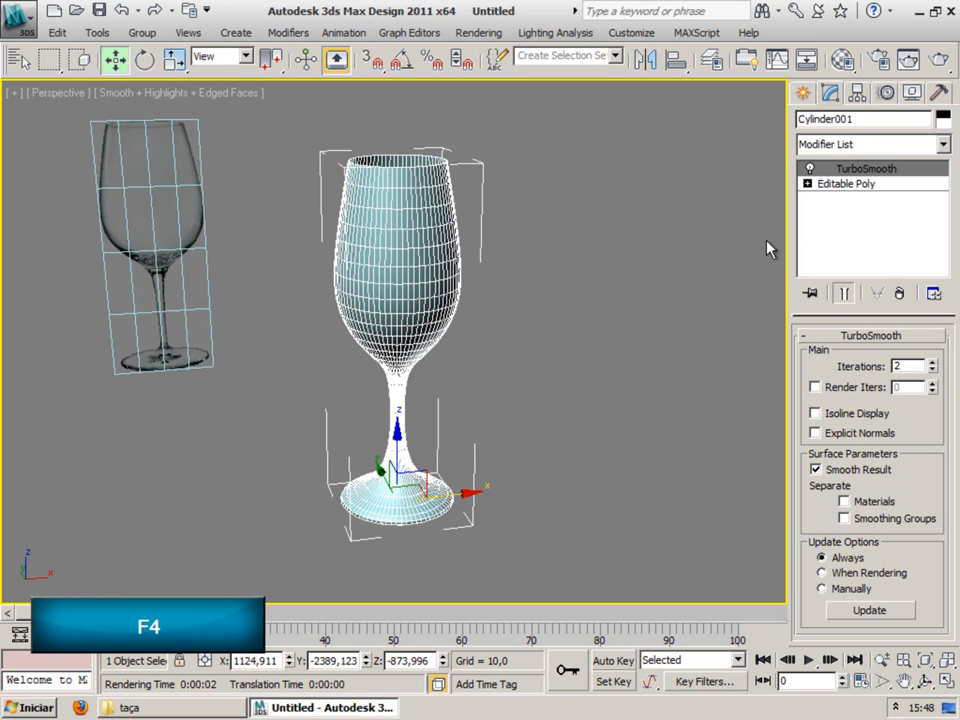
pyautogui.click(810, 169)
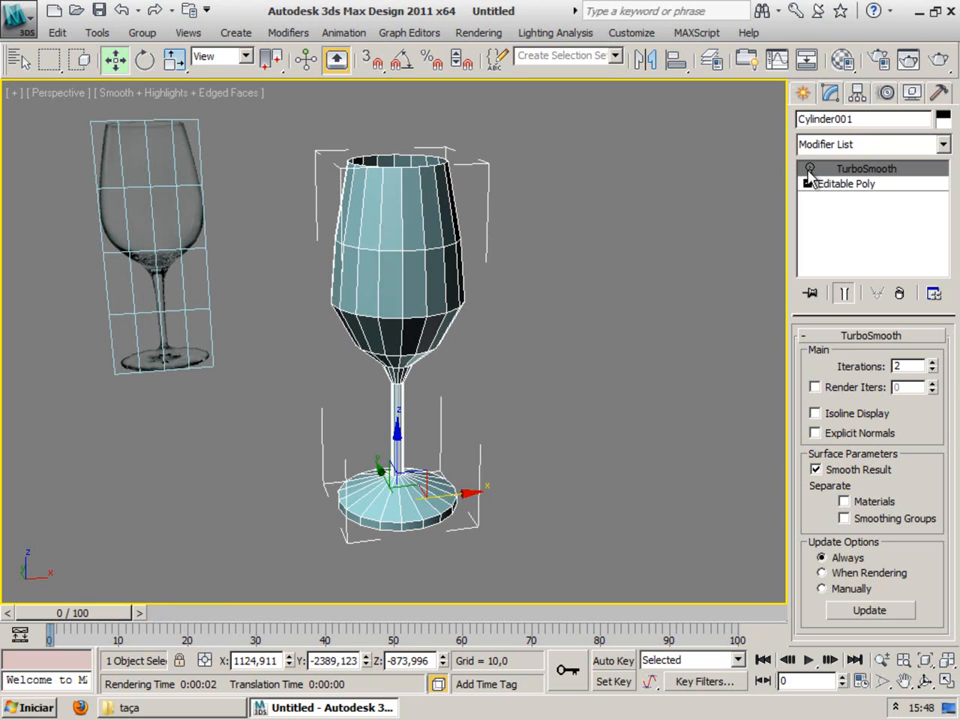
pyautogui.click(808, 184)
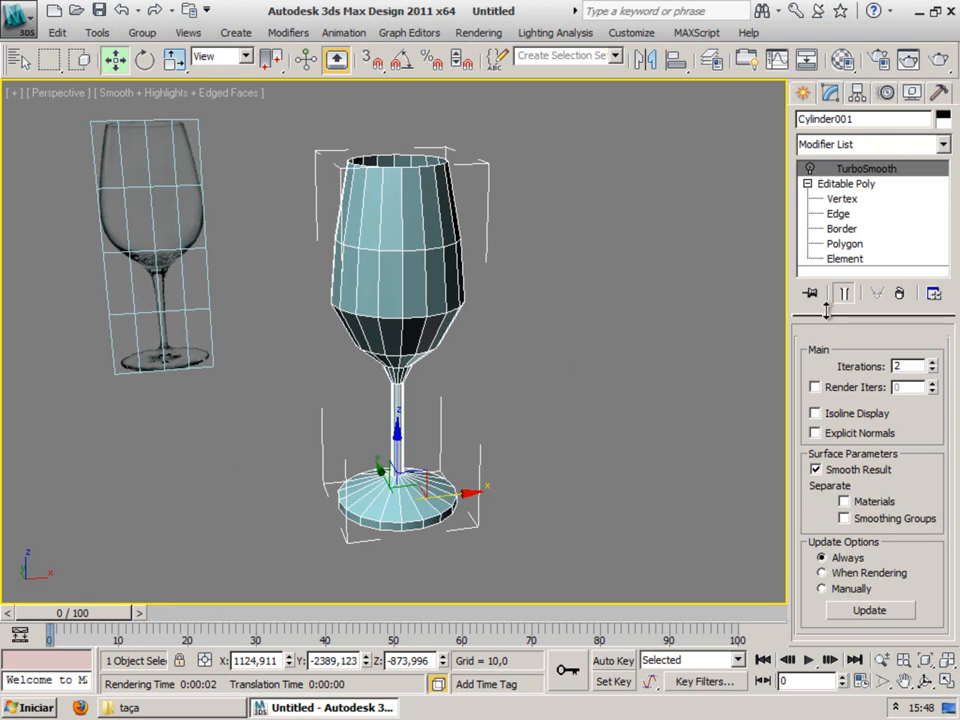
pyautogui.click(830, 185)
pyautogui.click(848, 354)
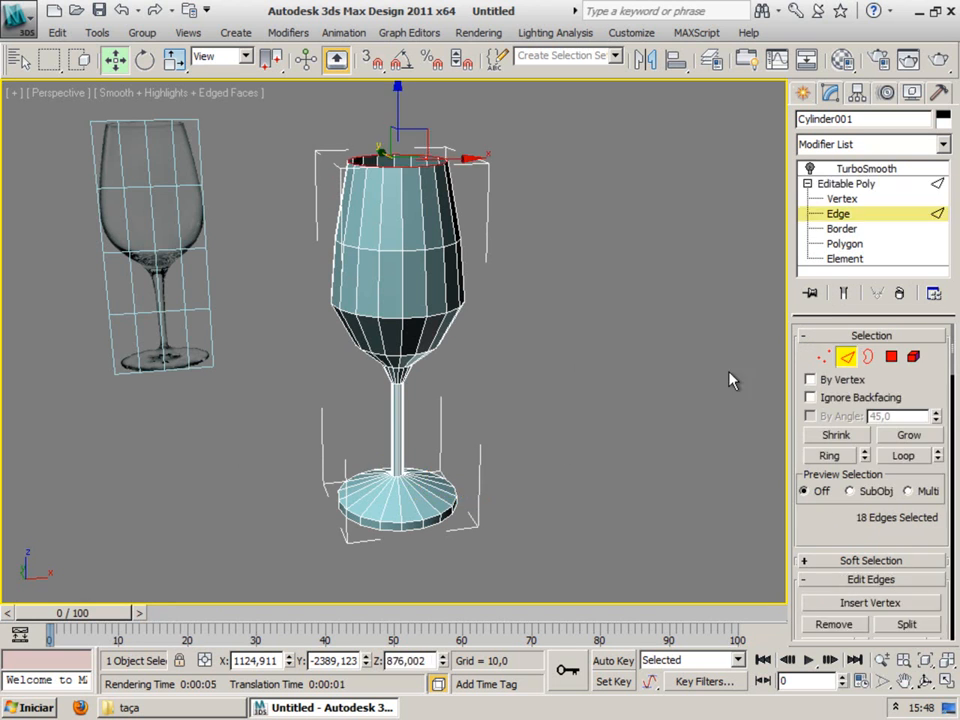
# Step: Select the full edge loop where the stem meets the base
pyautogui.moveTo(431, 468); pyautogui.dragTo(428, 436, button='middle')
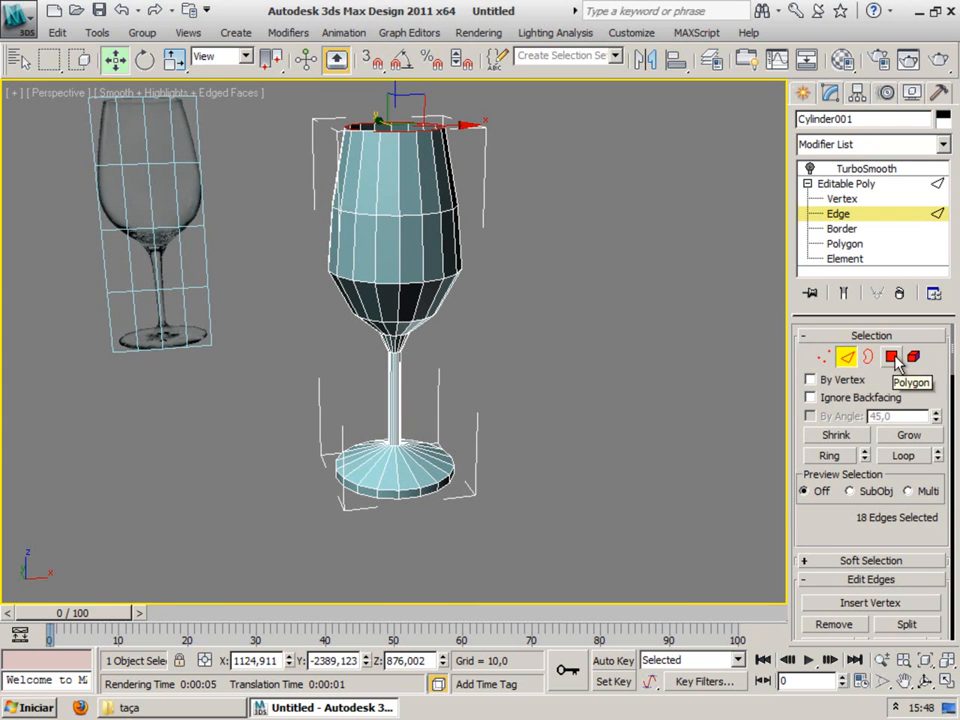
pyautogui.scroll(6, 410, 450)
pyautogui.moveTo(398, 475); pyautogui.dragTo(406, 352, button='middle')
pyautogui.scroll(3, 411, 408)
pyautogui.keyDown('alt'); pyautogui.moveTo(406, 441); pyautogui.dragTo(407, 454, button='middle'); pyautogui.keyUp('alt')
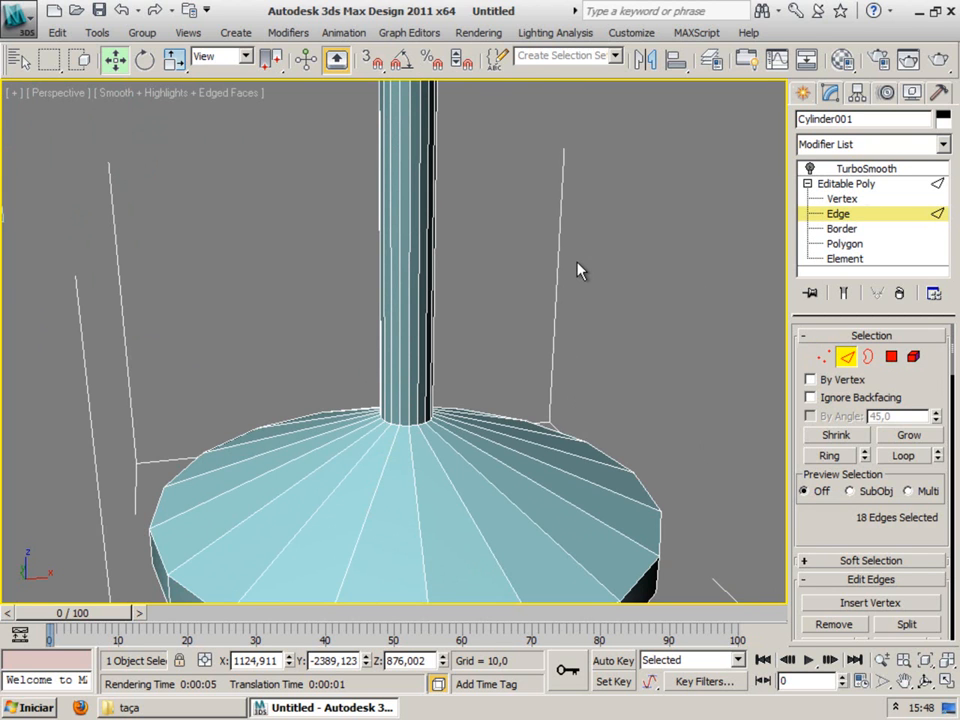
pyautogui.click(413, 424)
pyautogui.scroll(3, 404, 440)
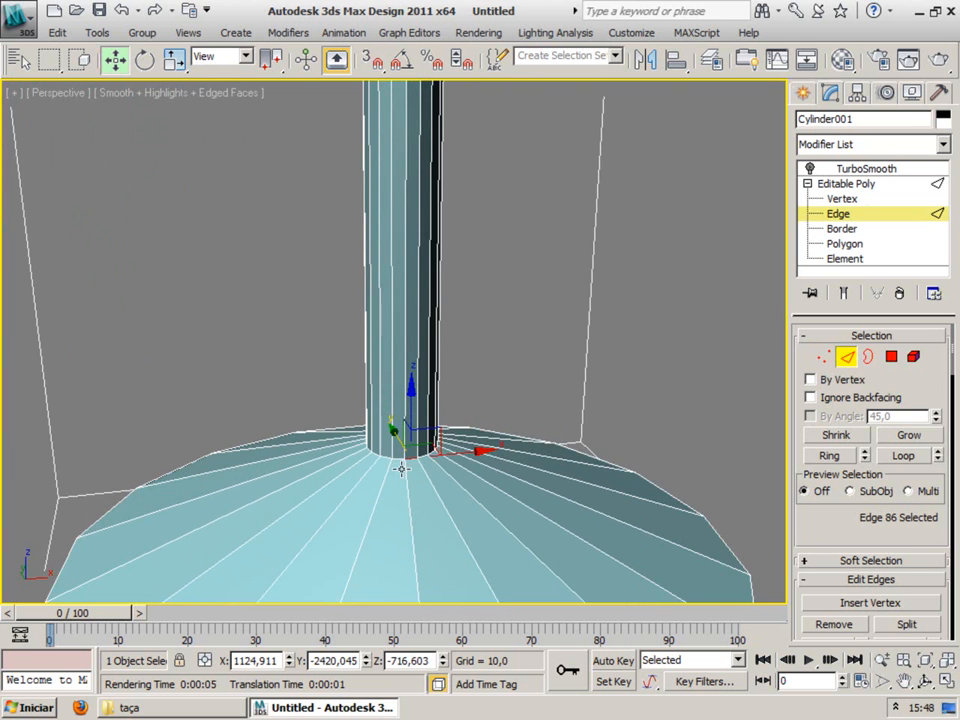
pyautogui.moveTo(401, 418); pyautogui.dragTo(401, 386, button='middle')
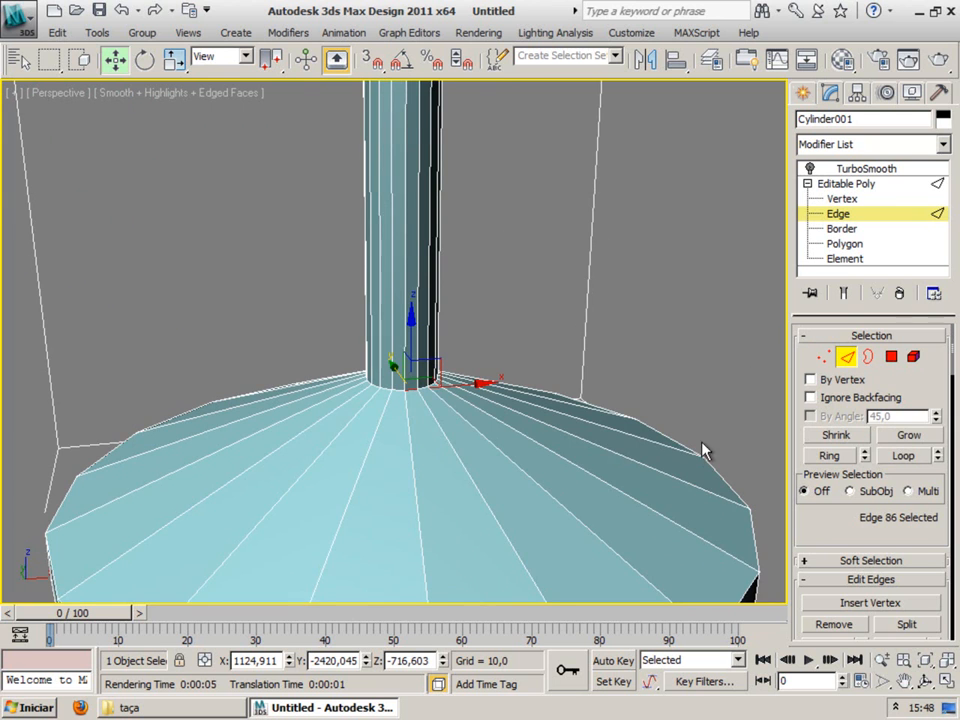
pyautogui.scroll(2, 482, 437)
pyautogui.click(900, 459)
pyautogui.scroll(2, 460, 458)
pyautogui.moveTo(427, 464); pyautogui.dragTo(427, 452, button='middle')
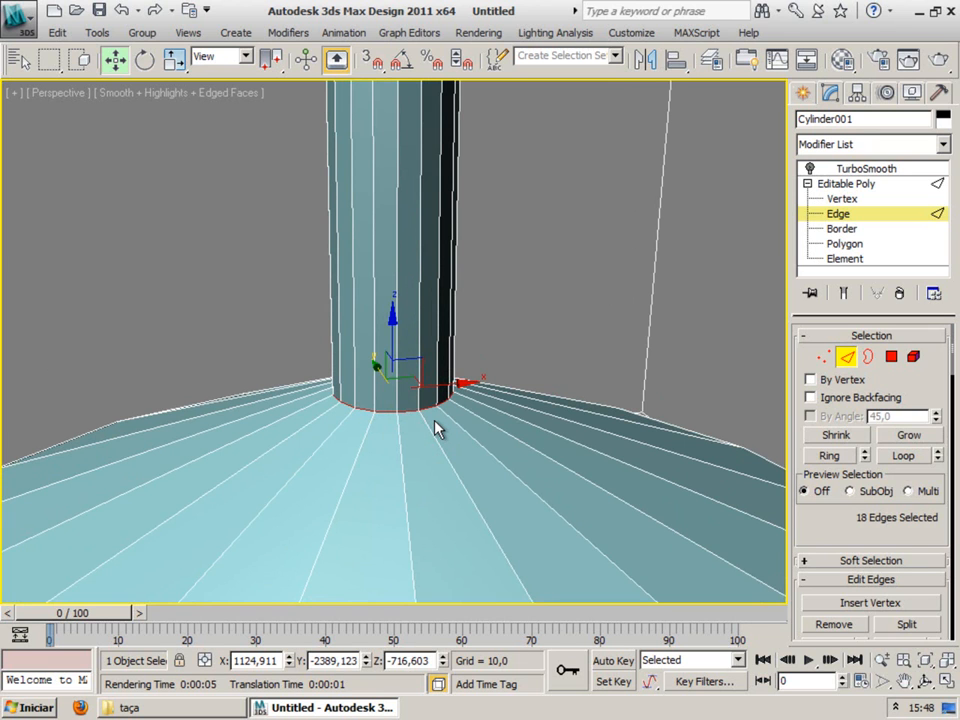
# Step: Chamfer the loop between stem and base with 2 segments, wide enough to form a small fillet
pyautogui.scroll(-5, 848, 534)
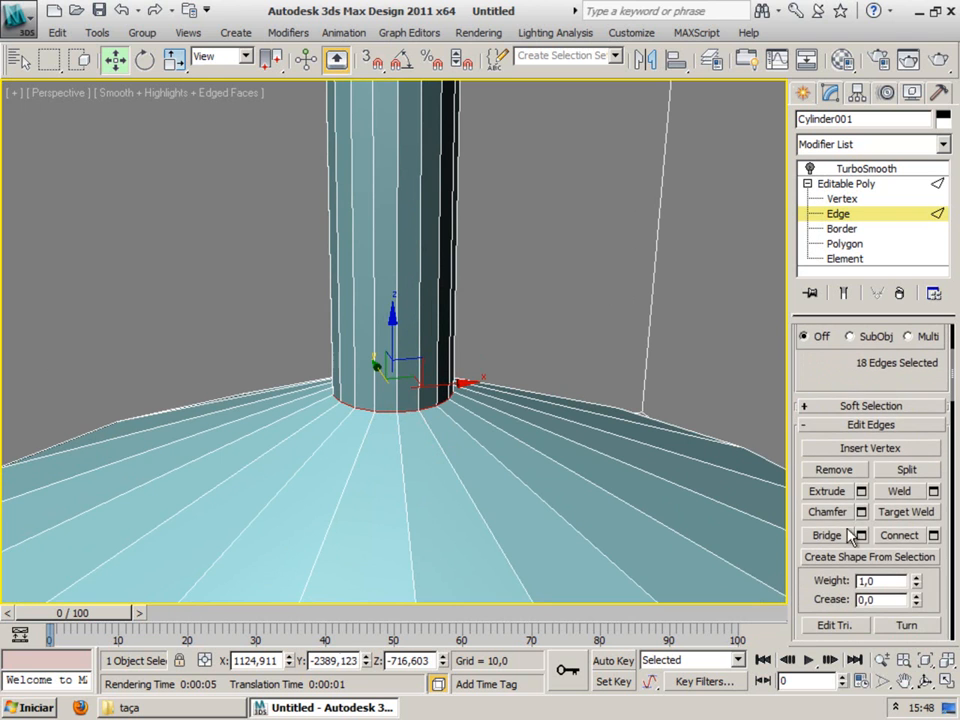
pyautogui.click(861, 512)
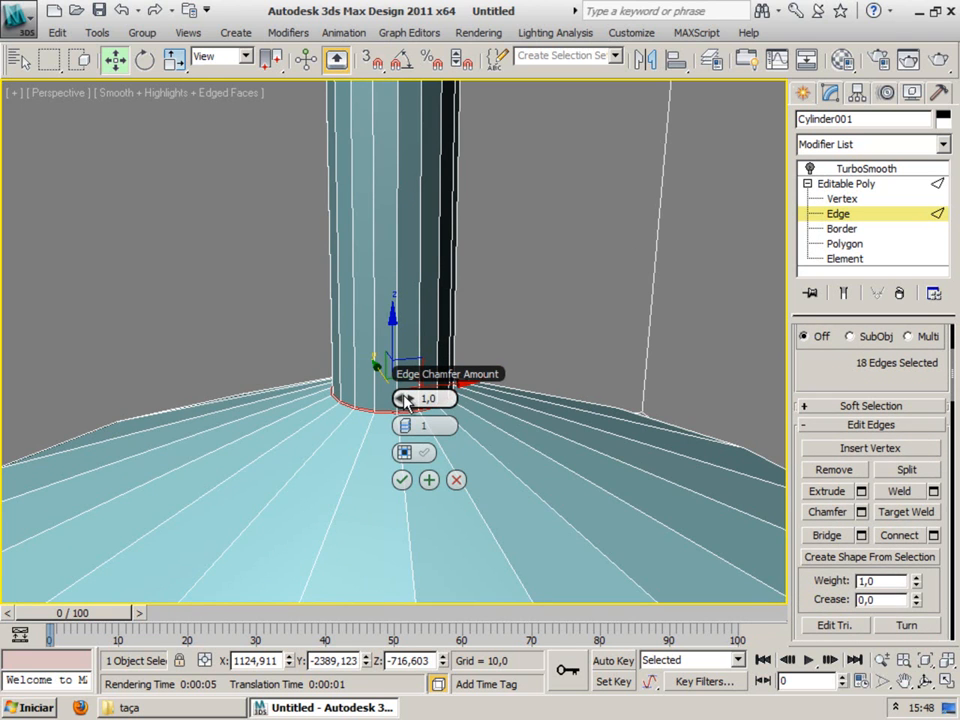
pyautogui.moveTo(405, 397); pyautogui.dragTo(489, 397)
pyautogui.click(409, 427)
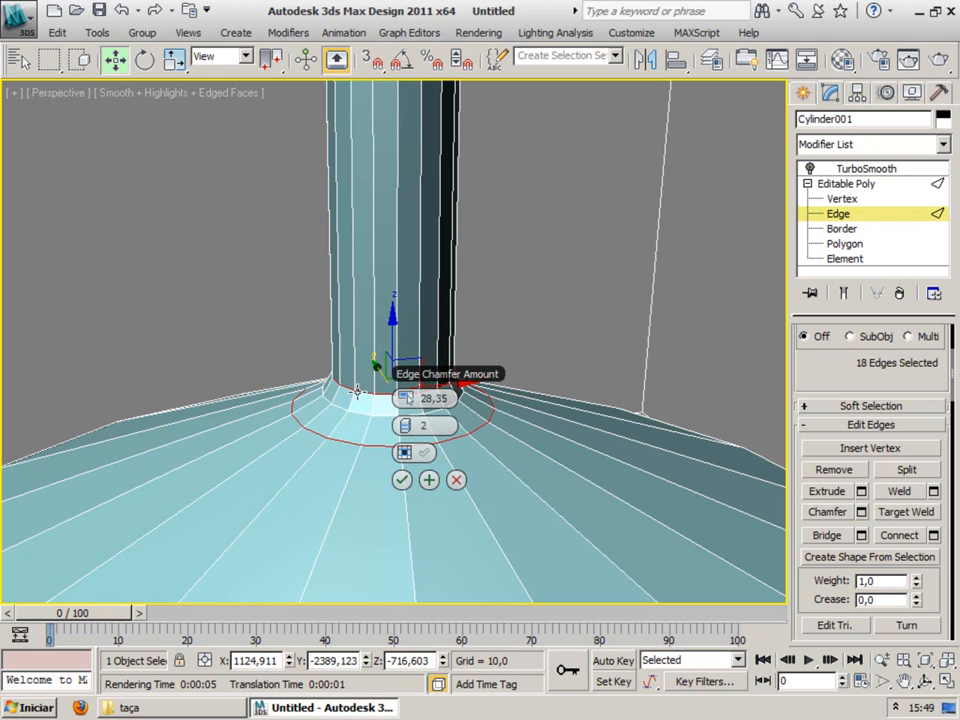
pyautogui.moveTo(404, 397); pyautogui.dragTo(295, 390)
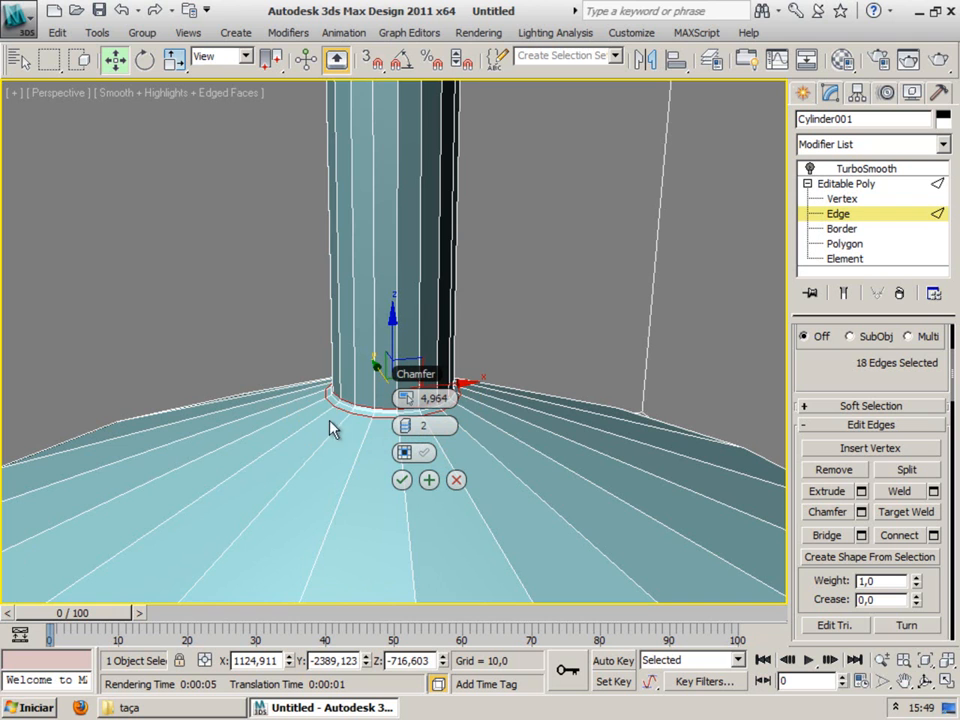
pyautogui.moveTo(401, 398); pyautogui.dragTo(506, 401)
pyautogui.click(402, 481)
# Step: Select the full edge loop around the base's upper outer rim
pyautogui.moveTo(394, 517); pyautogui.dragTo(388, 493, button='middle')
pyautogui.scroll(-5, 390, 512)
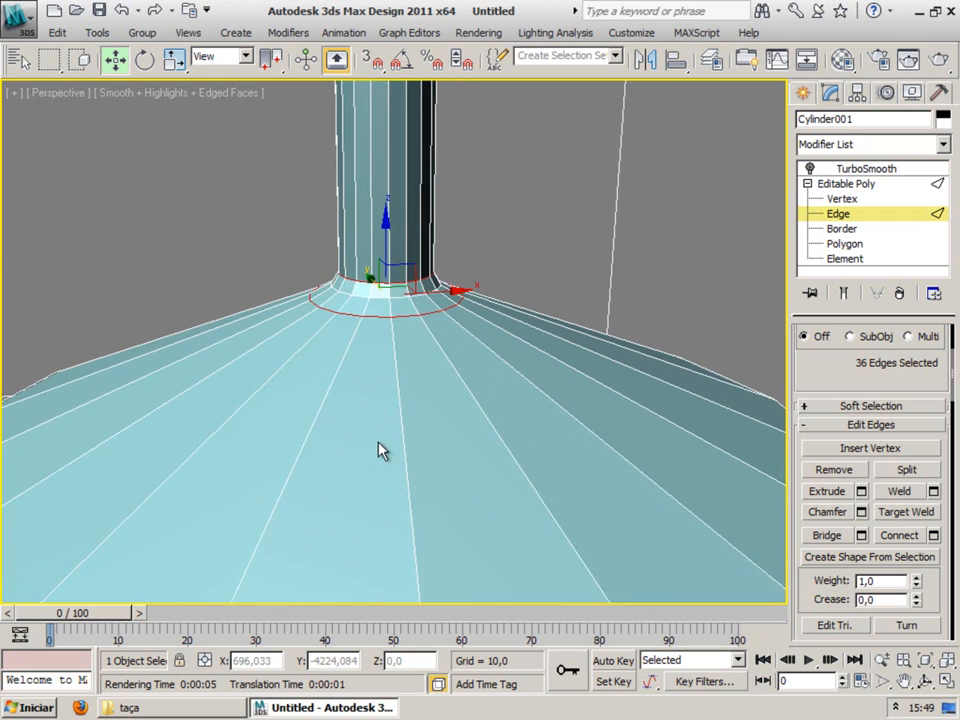
pyautogui.click(388, 512)
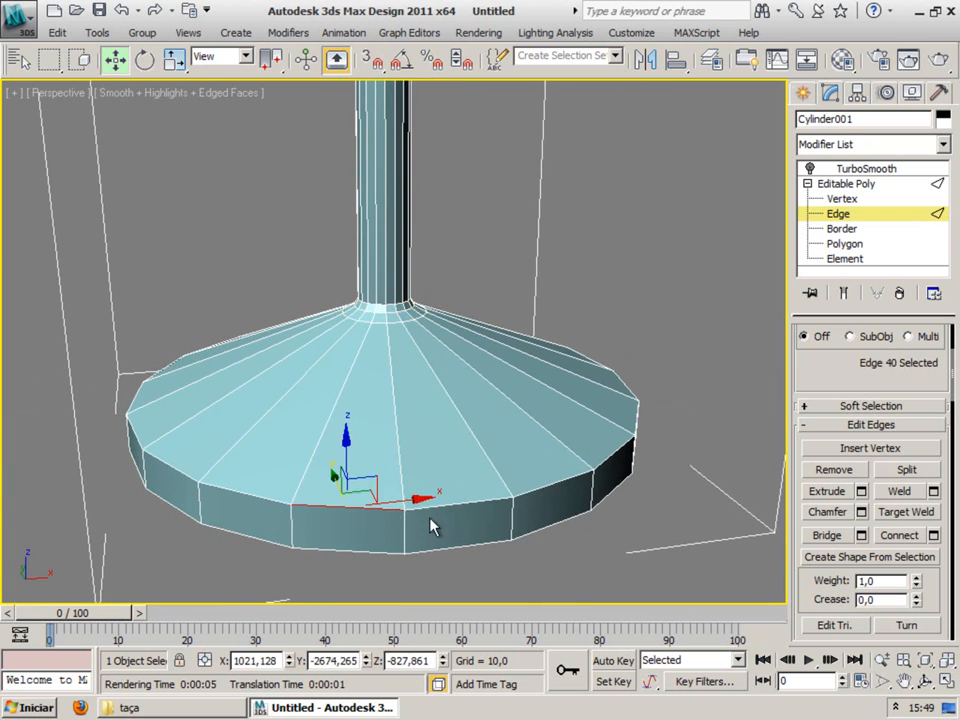
pyautogui.scroll(3, 868, 578)
pyautogui.click(903, 455)
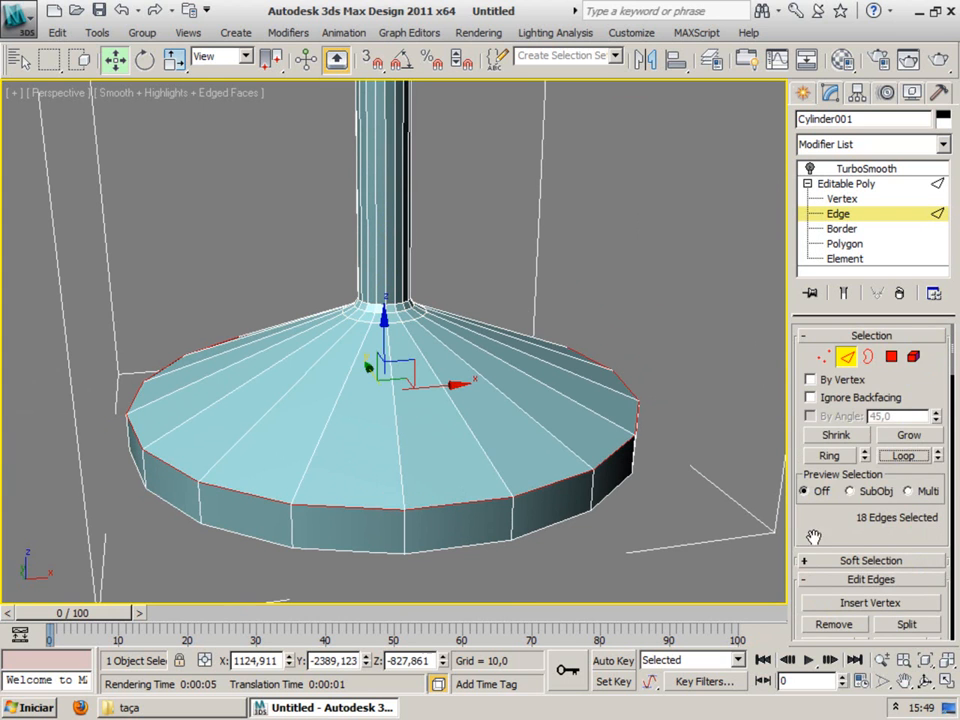
# Step: Chamfer the base's upper rim loop by about 21.03 with 2 segments
pyautogui.scroll(-5, 862, 497)
pyautogui.click(861, 491)
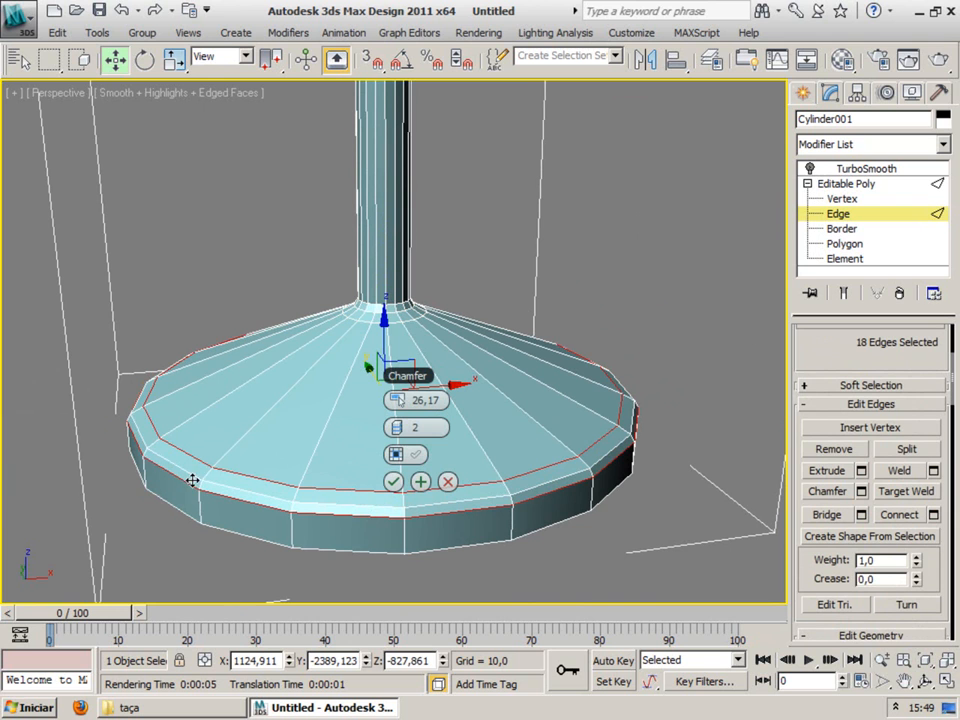
pyautogui.moveTo(394, 400)
pyautogui.mouseDown()
pyautogui.moveTo(360, 401)
pyautogui.moveTo(386, 400)
pyautogui.mouseUp()
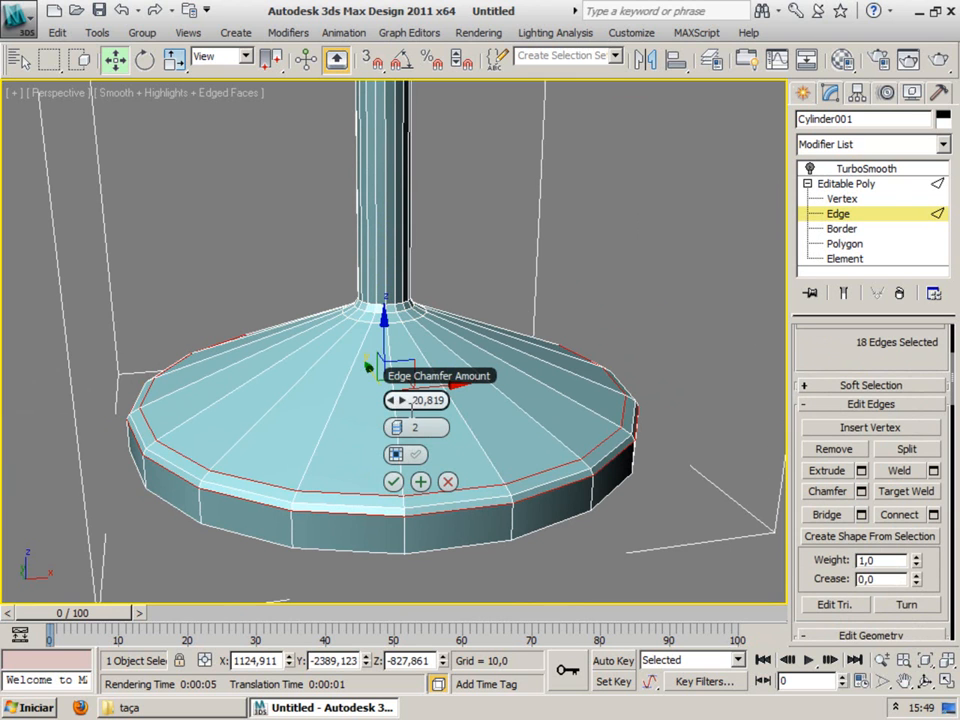
pyautogui.moveTo(397, 400); pyautogui.dragTo(392, 482)
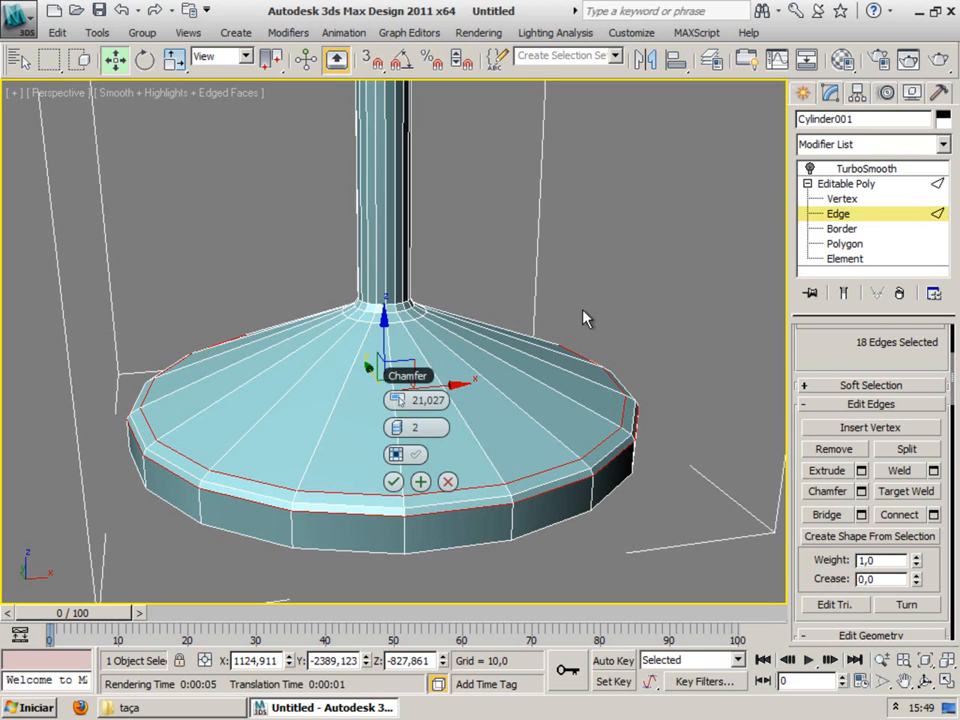
pyautogui.click(393, 483)
# Step: Leave edge level and turn the glass's TurboSmooth modifier back on
pyautogui.scroll(-3, 394, 431)
pyautogui.moveTo(414, 386); pyautogui.dragTo(343, 444, button='middle')
pyautogui.moveTo(840, 385); pyautogui.dragTo(847, 565)
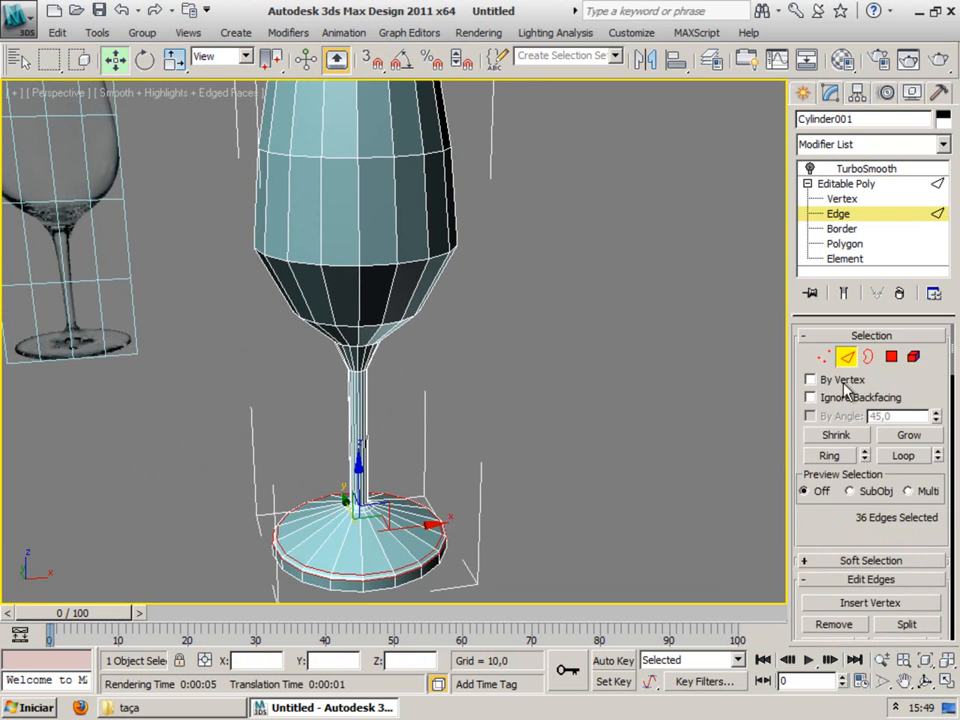
pyautogui.click(845, 358)
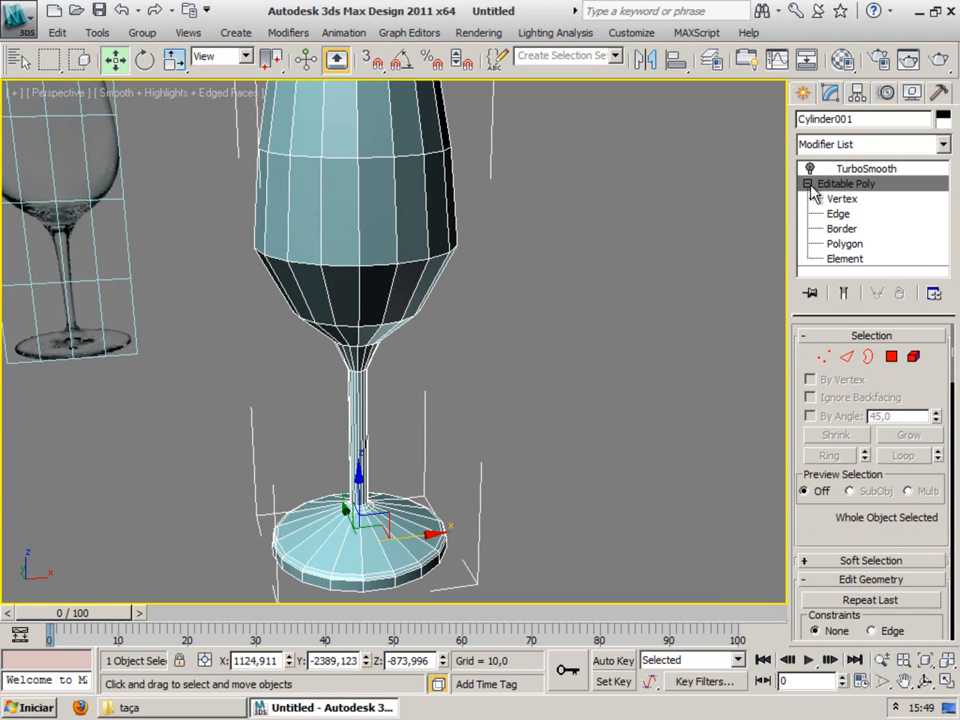
pyautogui.click(853, 167)
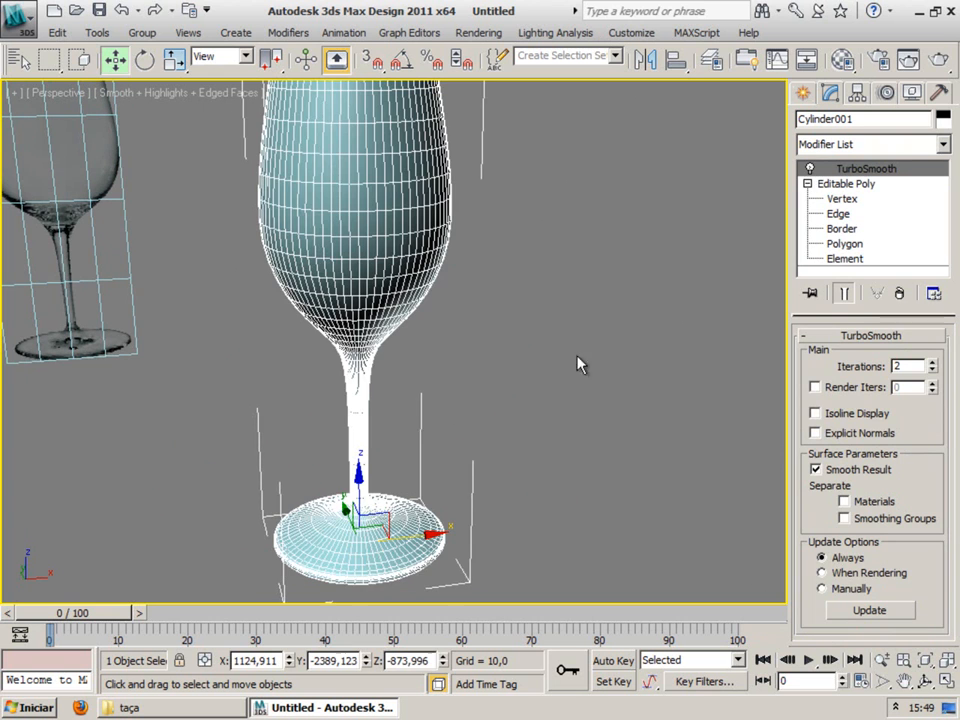
# Step: Deselect the glass and inspect its smoothed stem and base with the edged faces hidden
pyautogui.click(390, 426)
pyautogui.press('F4')
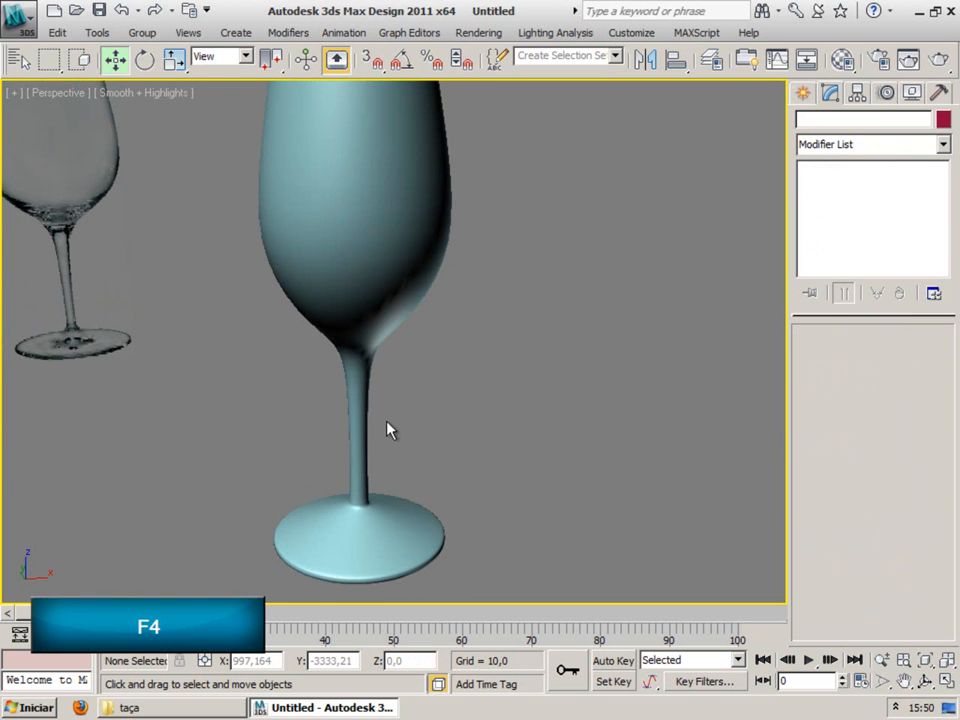
pyautogui.keyDown('alt'); pyautogui.moveTo(366, 534); pyautogui.dragTo(350, 510, button='middle'); pyautogui.keyUp('alt')
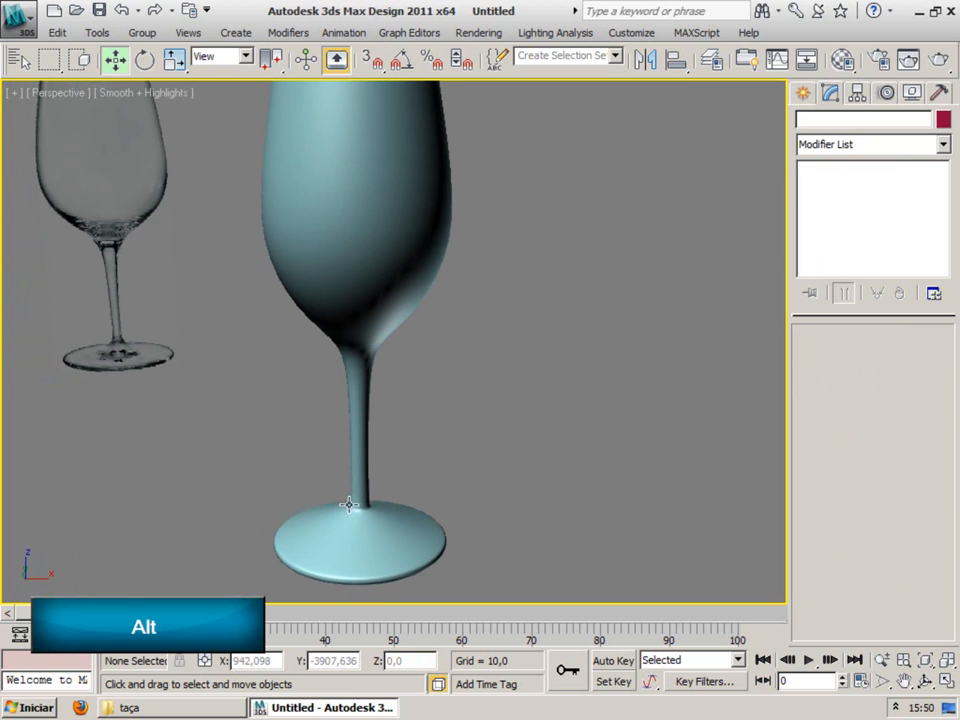
# Step: Reselect the glass, show edged faces again and test-render a close view of the bowl's open rim from above
pyautogui.click(356, 346)
pyautogui.press('F4')
pyautogui.scroll(-4, 296, 245)
pyautogui.keyDown('alt'); pyautogui.moveTo(391, 331); pyautogui.dragTo(389, 305, button='middle'); pyautogui.keyUp('alt')
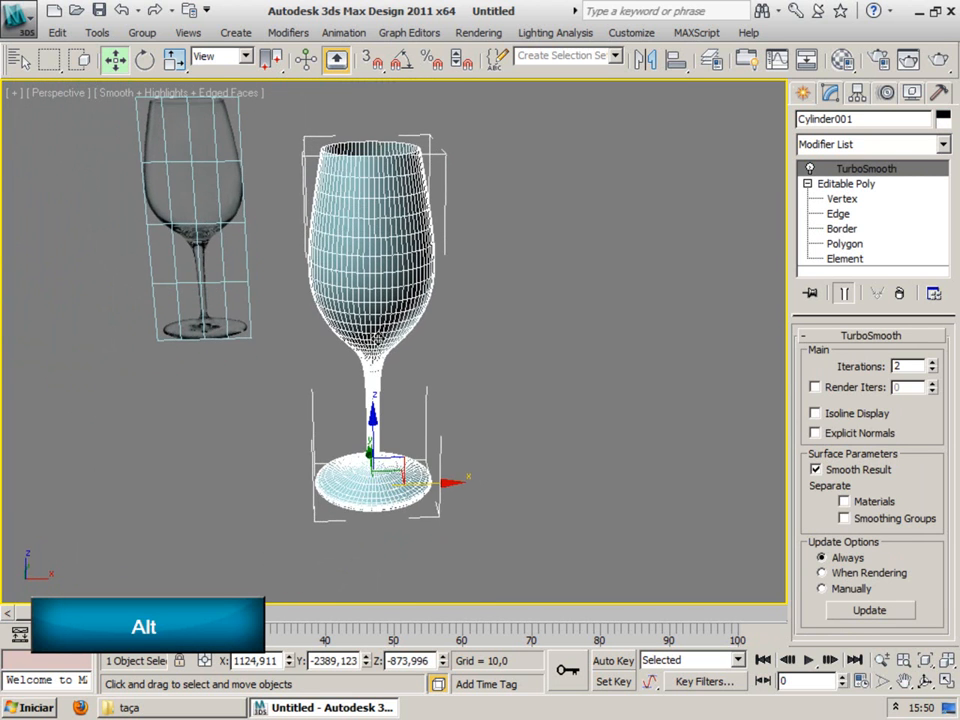
pyautogui.keyDown('alt'); pyautogui.moveTo(470, 380); pyautogui.dragTo(415, 490, button='middle'); pyautogui.keyUp('alt')
pyautogui.scroll(4, 400, 279)
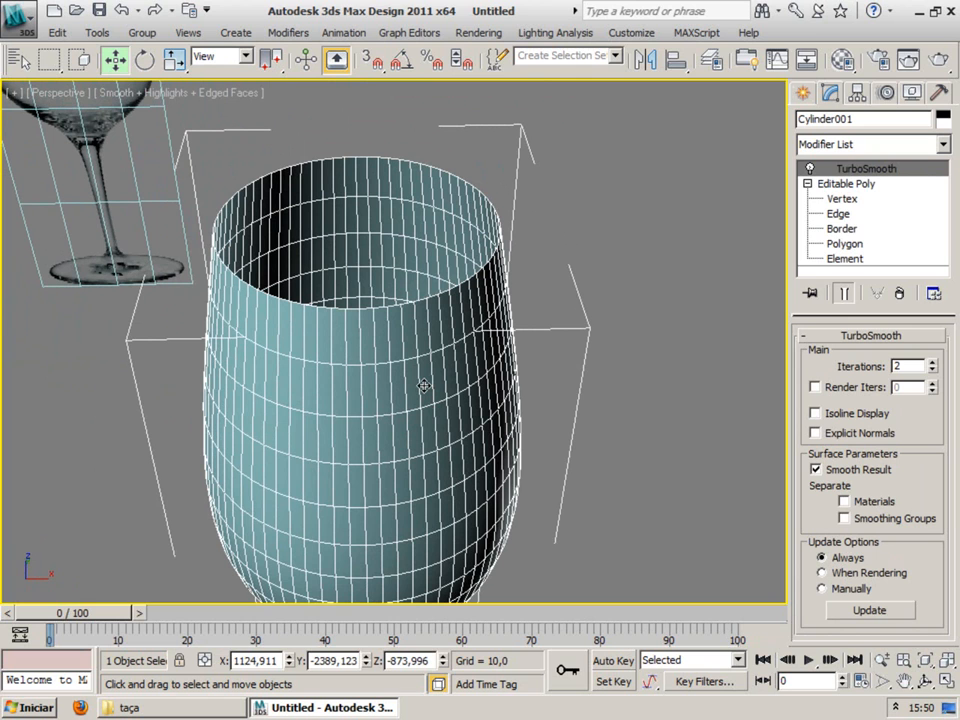
pyautogui.press('F9')
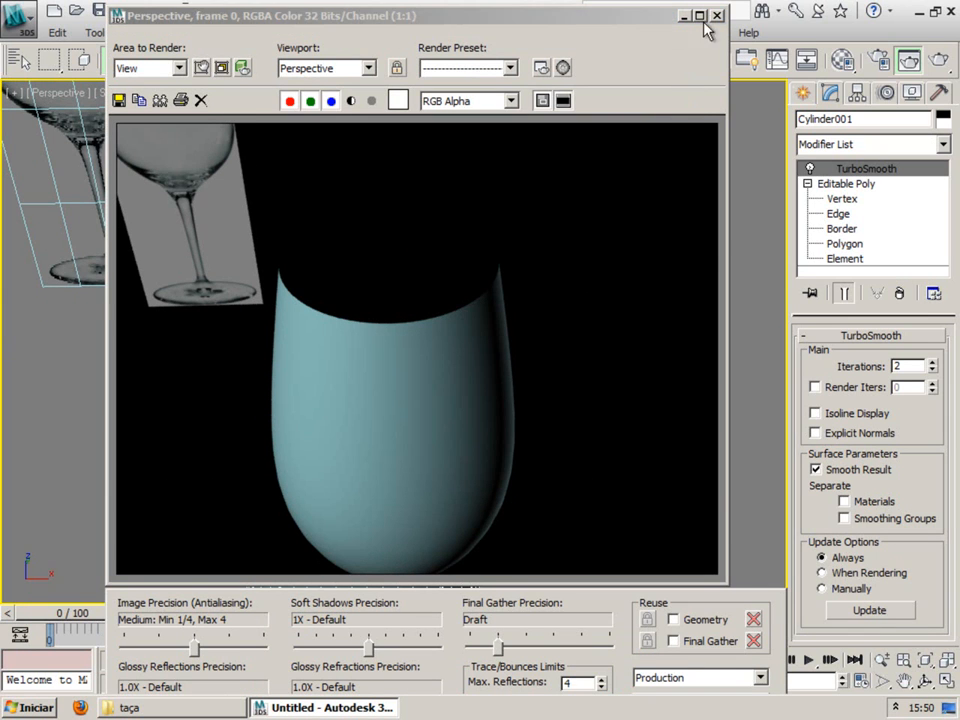
pyautogui.click(717, 16)
# Step: Add a Shell modifier above the wine glass's TurboSmooth to give its wall thickness
pyautogui.moveTo(425, 325); pyautogui.dragTo(468, 324, button='middle')
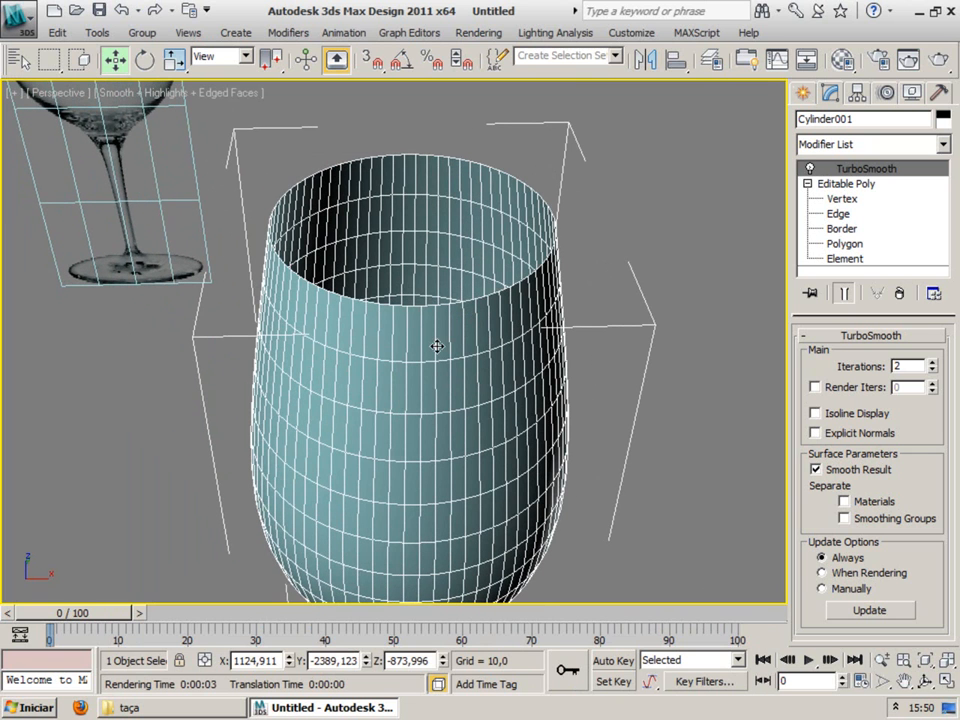
pyautogui.click(810, 144)
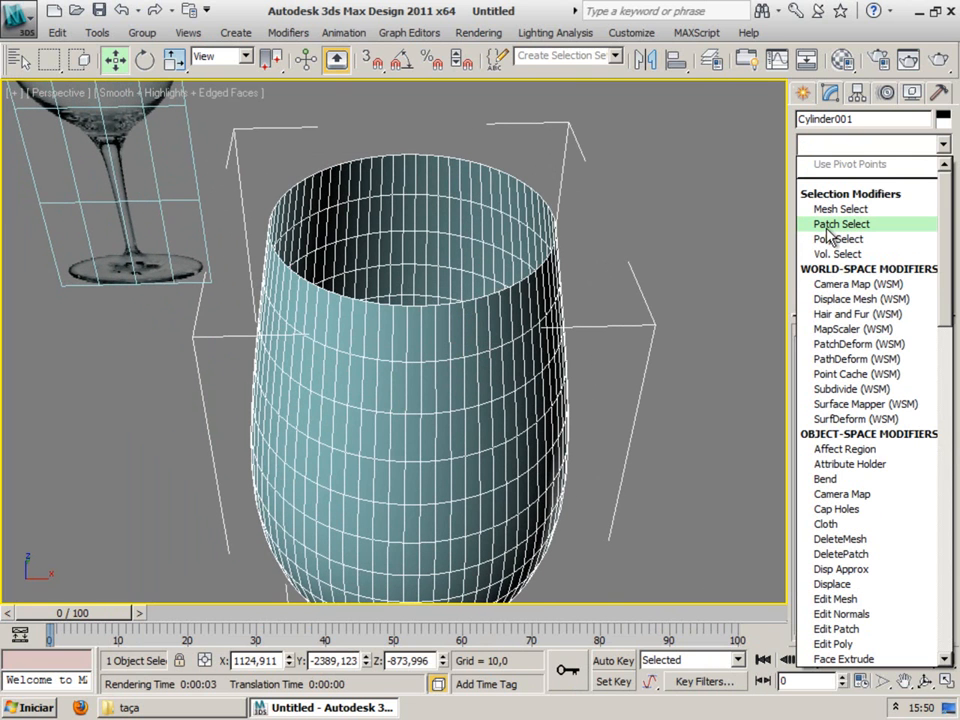
pyautogui.write('sh')
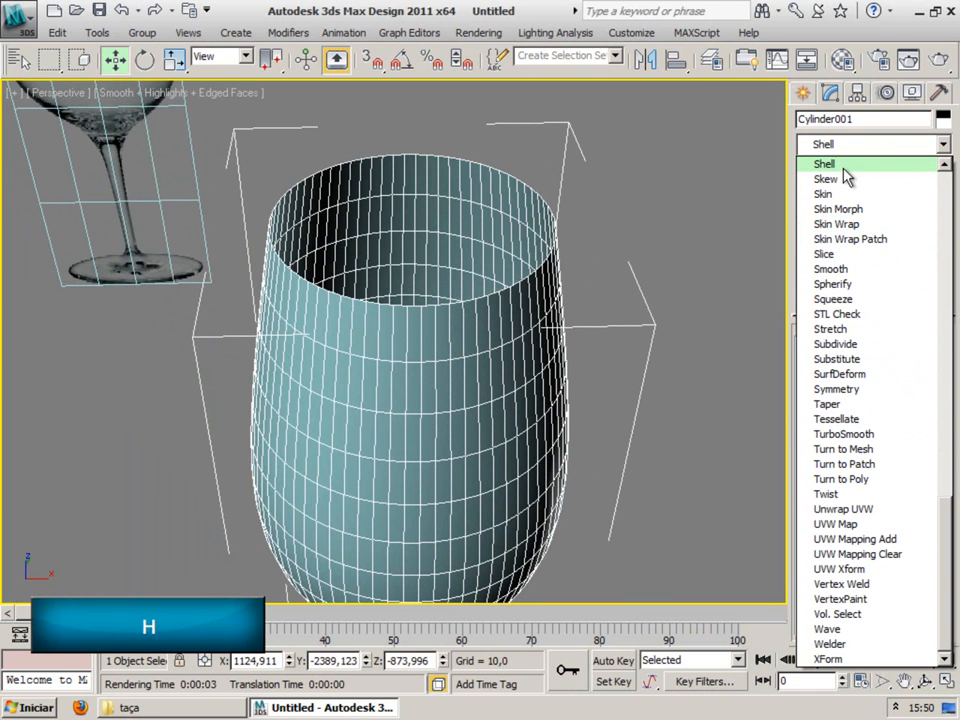
pyautogui.click(846, 166)
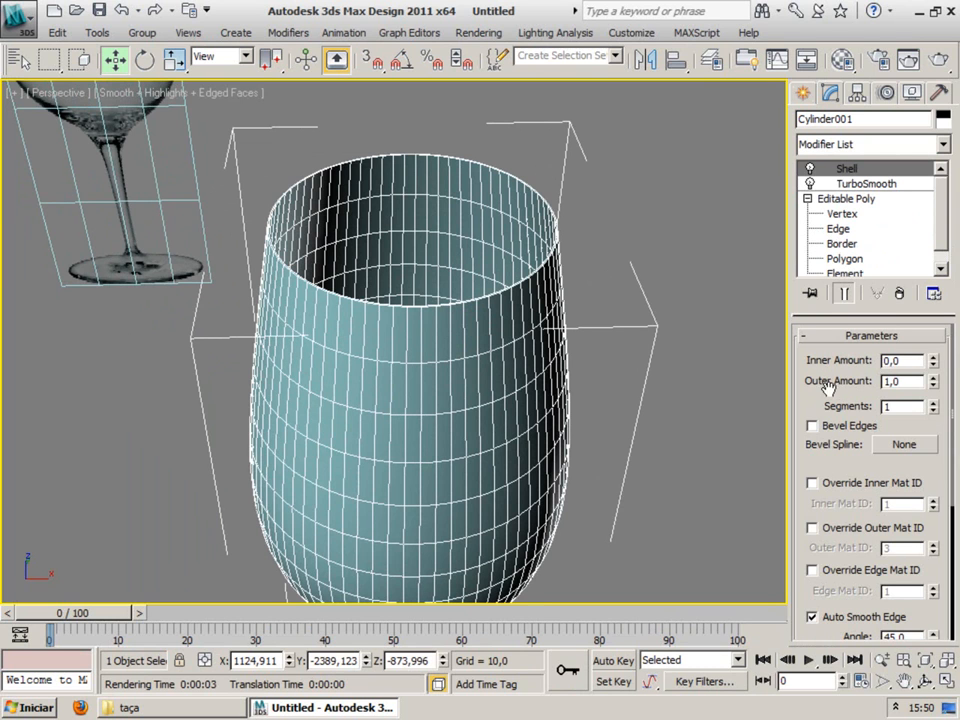
# Step: Set the Shell's inner amount to 0 and its outer amount to 5
pyautogui.moveTo(933, 366); pyautogui.dragTo(900, 358)
pyautogui.doubleClick(884, 360)
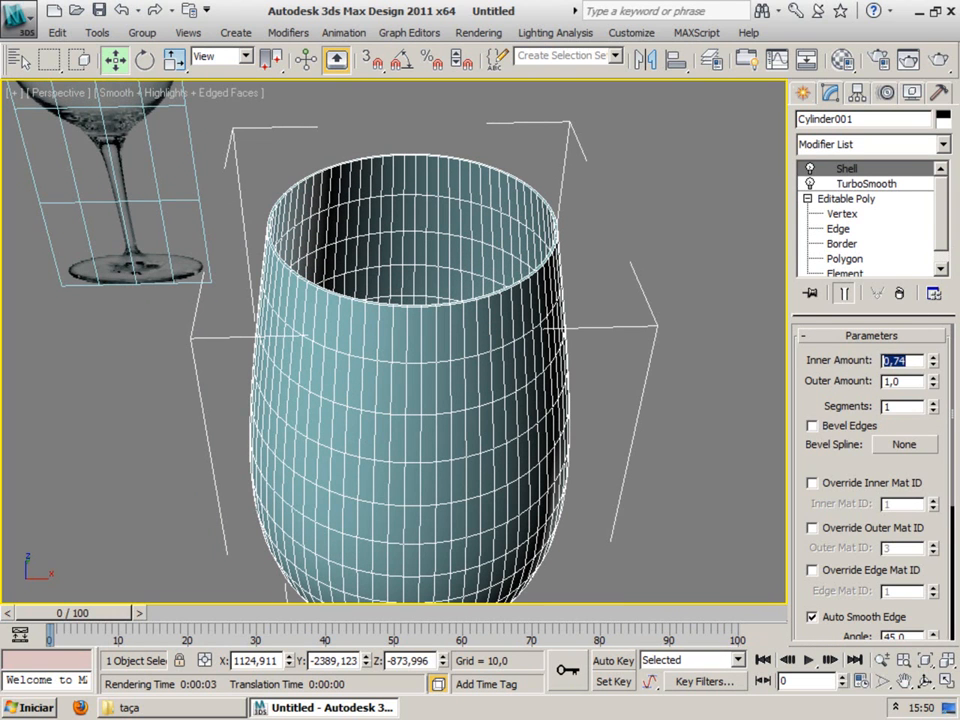
pyautogui.write('0')
pyautogui.click(913, 382)
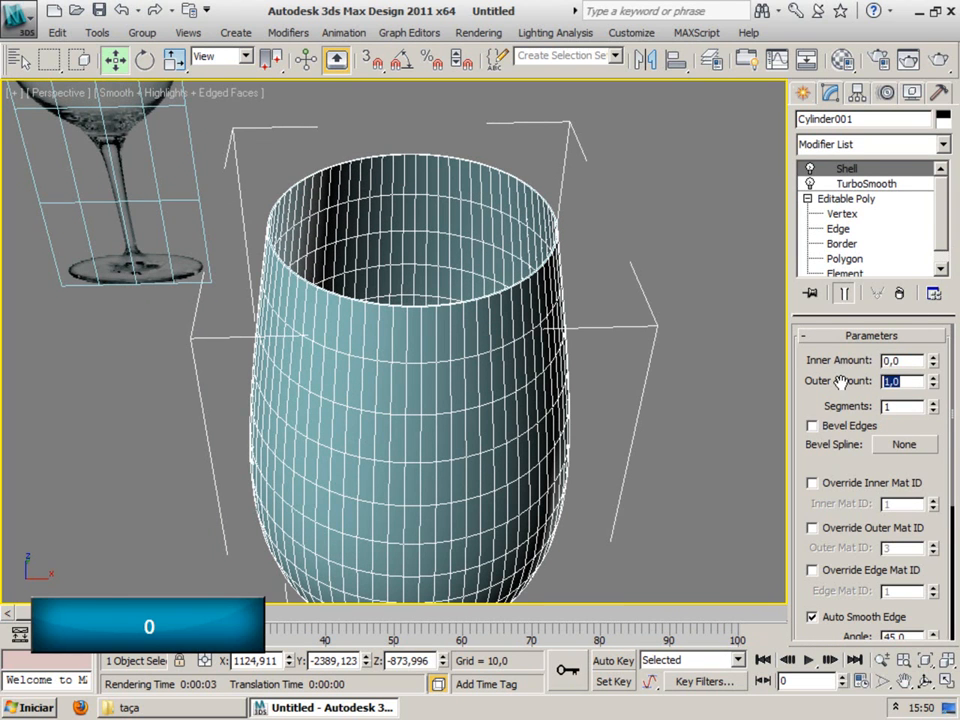
pyautogui.write('5')
pyautogui.press('Return')
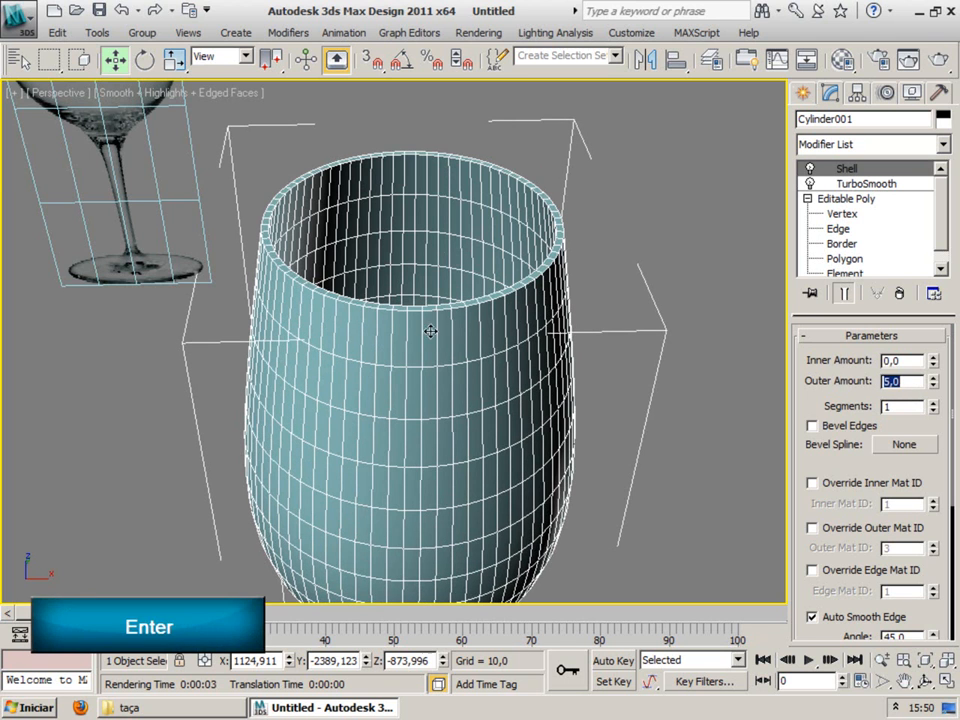
# Step: Check the rim's thickness, try a Shell outer amount of 3 and settle on 3.5
pyautogui.keyDown('alt'); pyautogui.moveTo(426, 349); pyautogui.dragTo(426, 413, button='middle'); pyautogui.keyUp('alt')
pyautogui.scroll(5, 433, 396)
pyautogui.scroll(-5, 408, 416)
pyautogui.moveTo(408, 417); pyautogui.dragTo(421, 408, button='middle')
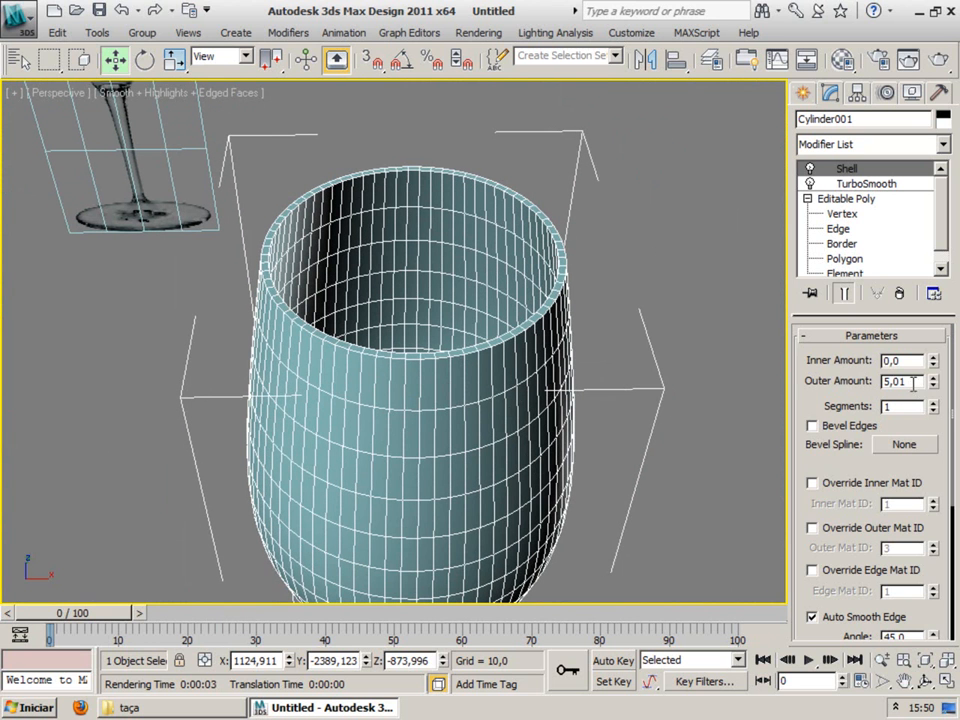
pyautogui.write('3')
pyautogui.press('Return')
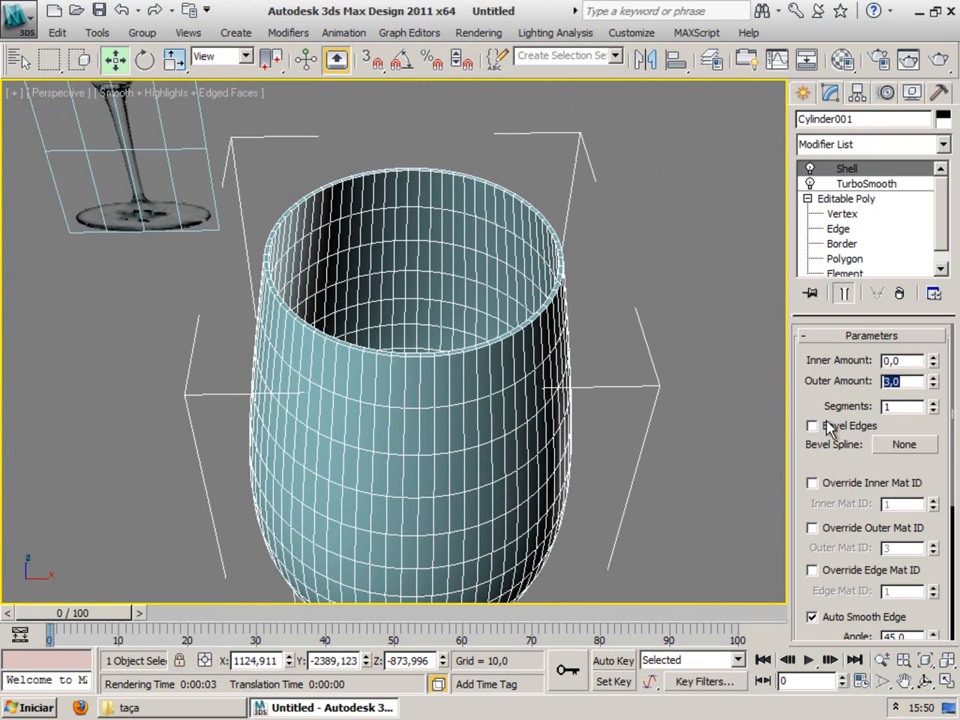
pyautogui.write('3,5')
pyautogui.press('Return')
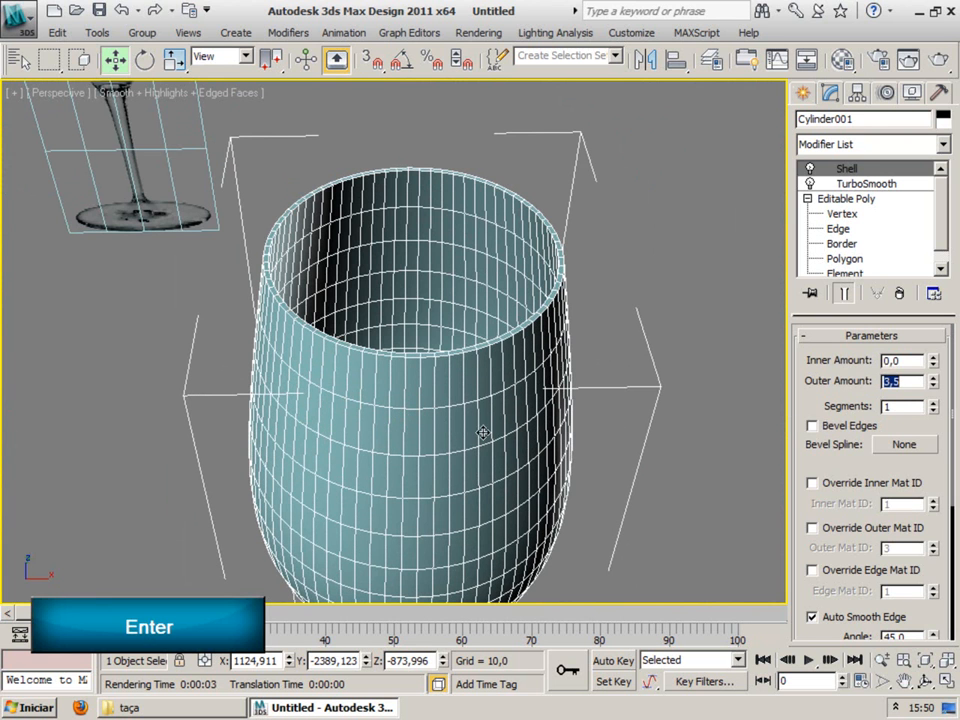
# Step: Convert the whole glass, with its TurboSmooth and Shell modifiers, to an Editable Poly
pyautogui.scroll(-1, 478, 422)
pyautogui.scroll(-3, 450, 412)
pyautogui.scroll(-5, 436, 405)
pyautogui.scroll(4, 403, 356)
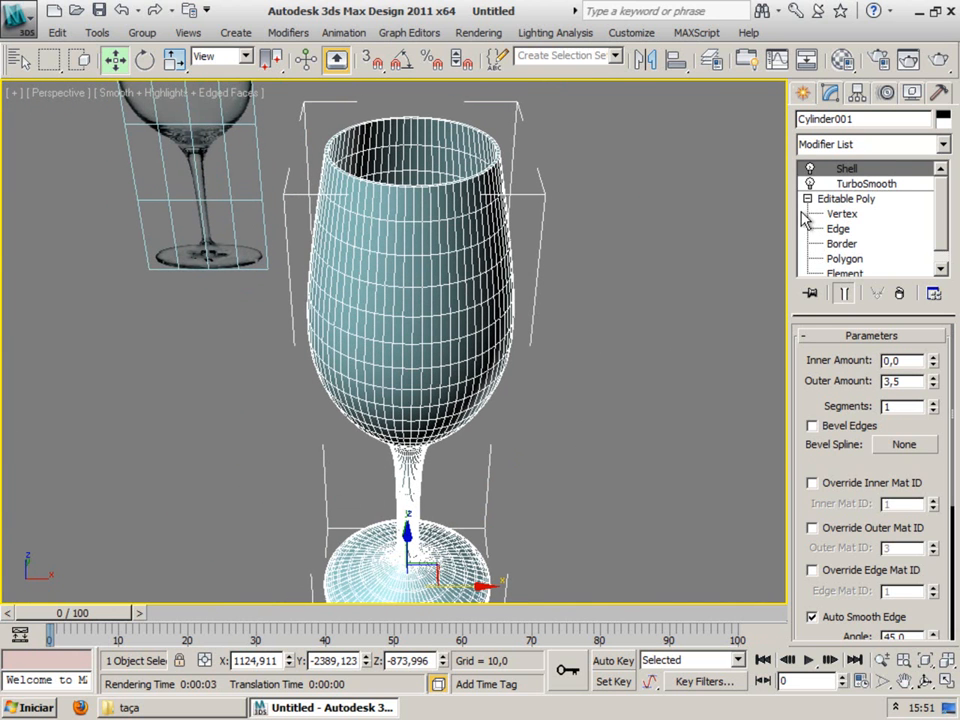
pyautogui.click(807, 199)
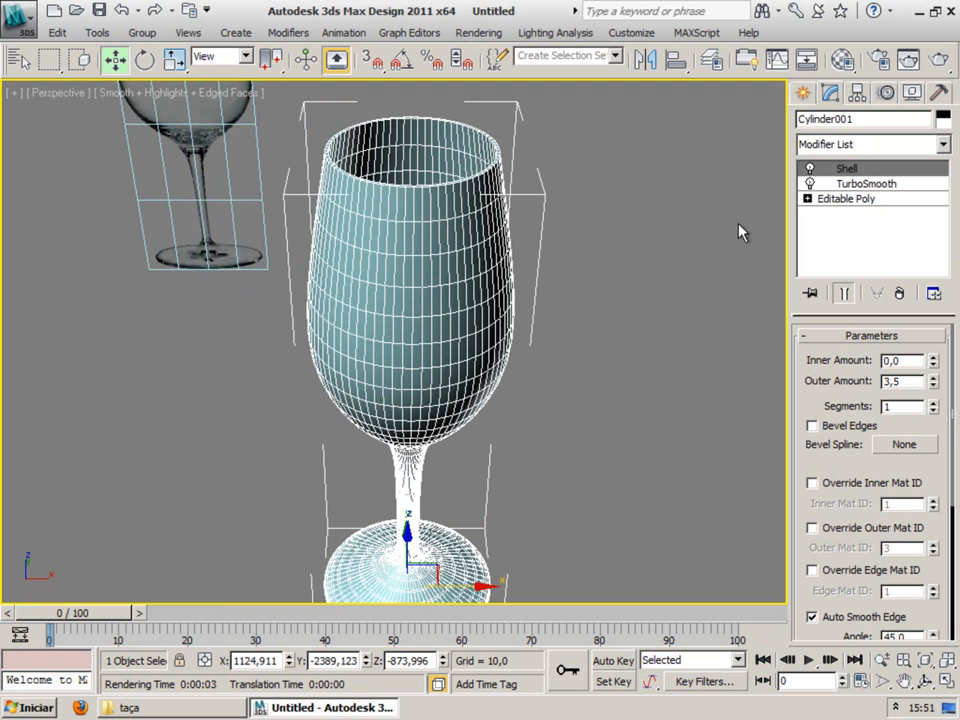
pyautogui.moveTo(442, 359); pyautogui.dragTo(400, 343, button='middle')
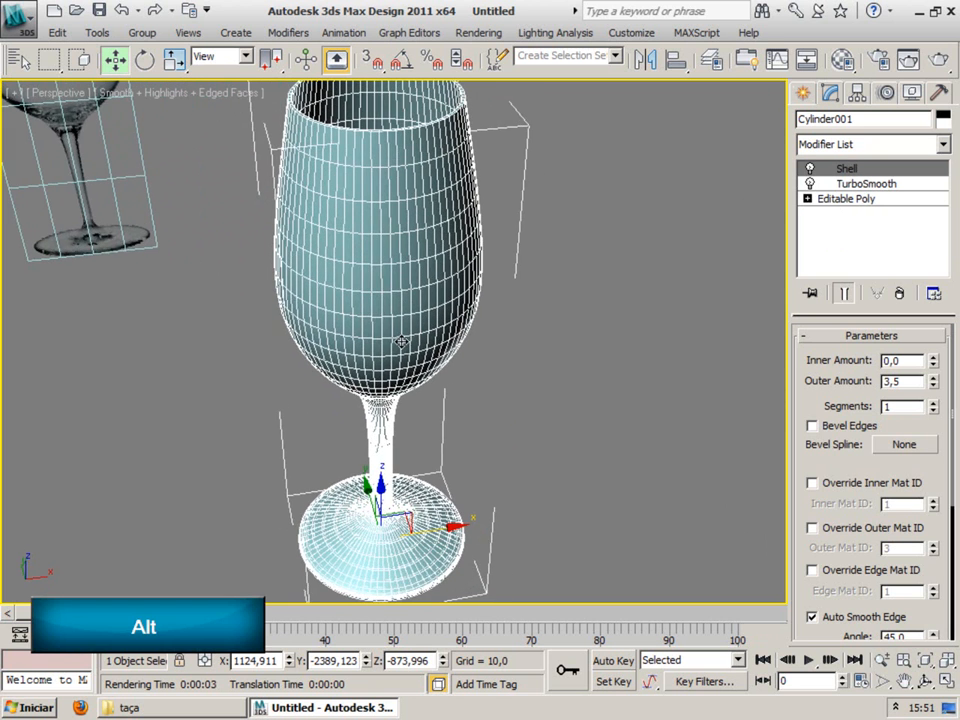
pyautogui.scroll(-2, 400, 344)
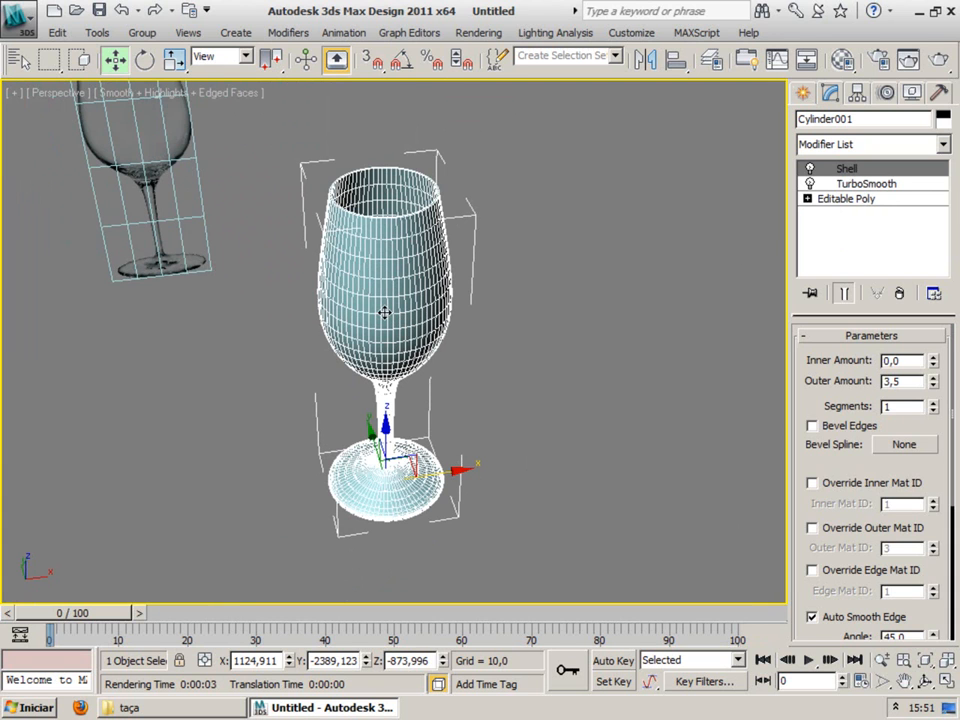
pyautogui.rightClick(386, 272)
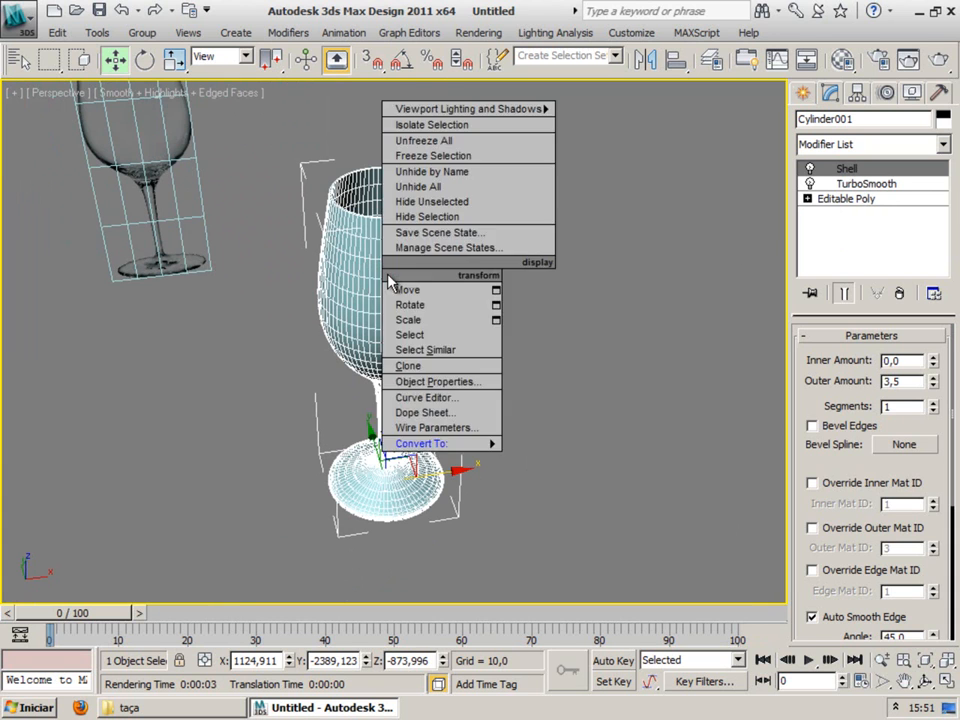
pyautogui.moveTo(480, 443)
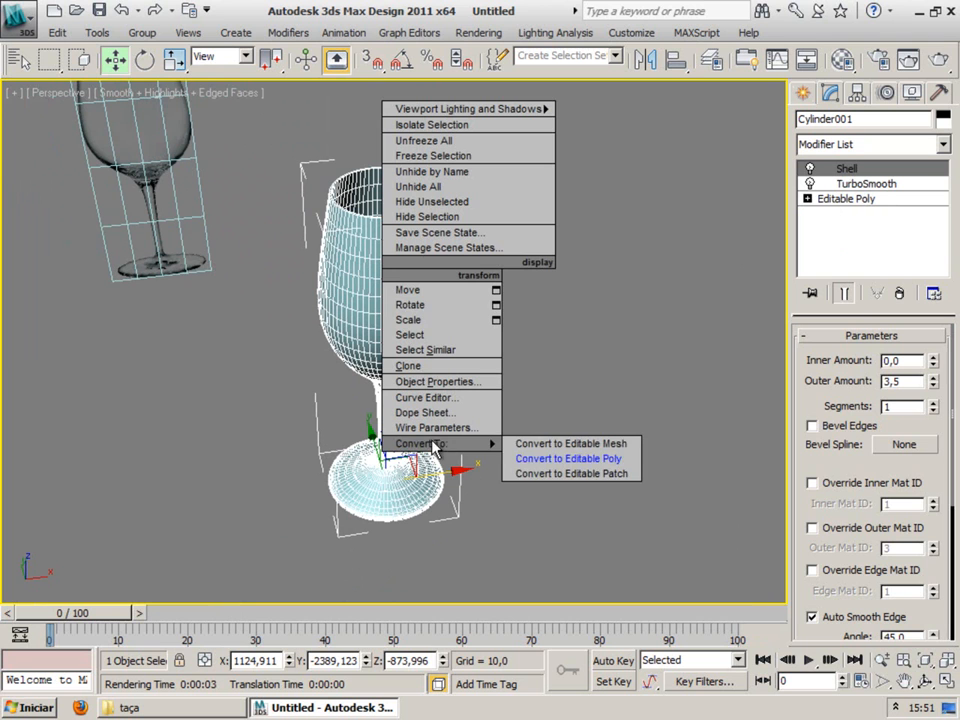
pyautogui.click(560, 459)
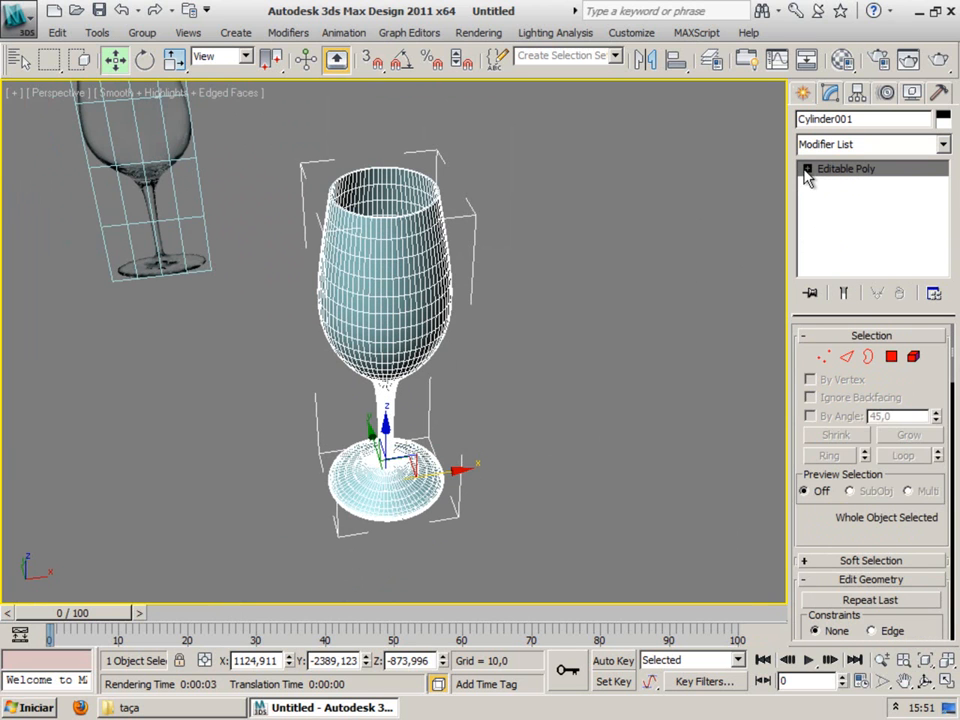
pyautogui.click(807, 169)
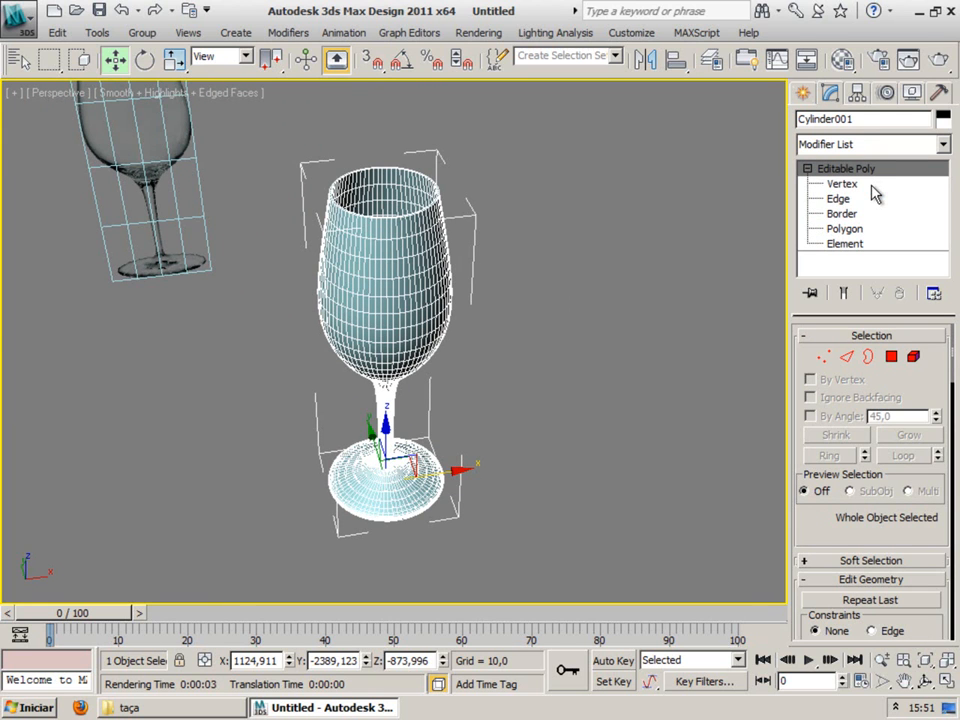
pyautogui.click(807, 169)
pyautogui.moveTo(394, 330); pyautogui.dragTo(402, 335, button='middle')
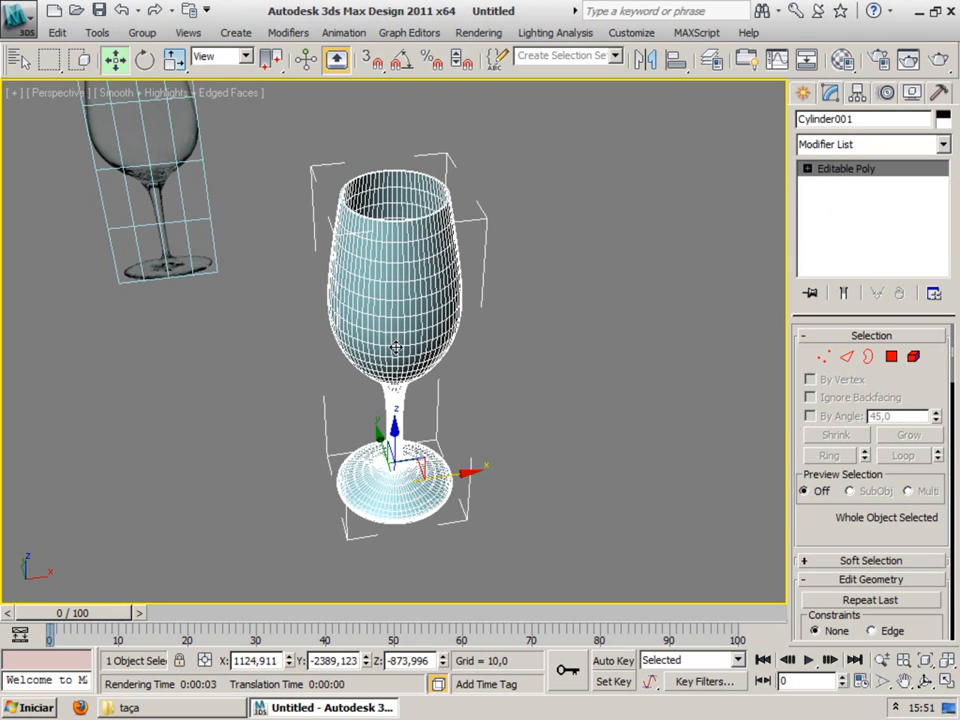
pyautogui.scroll(6, 398, 330)
pyautogui.scroll(-6, 398, 347)
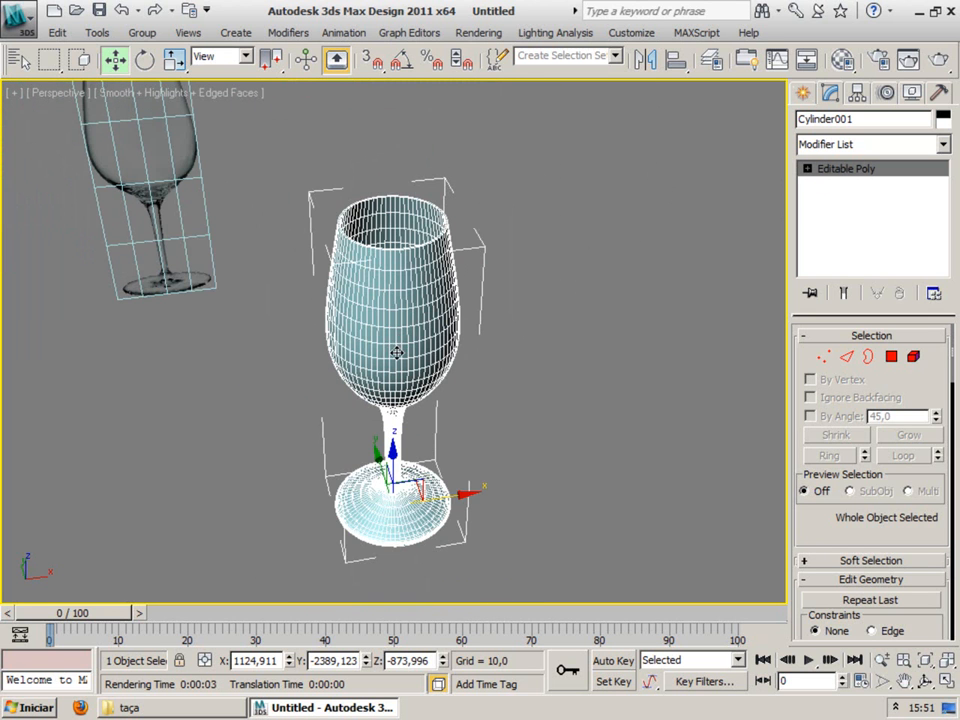
# Step: Clone the glass along the X axis as a single copy and shift the clone to about X 2798.65
pyautogui.moveTo(397, 353); pyautogui.dragTo(369, 351, button='middle')
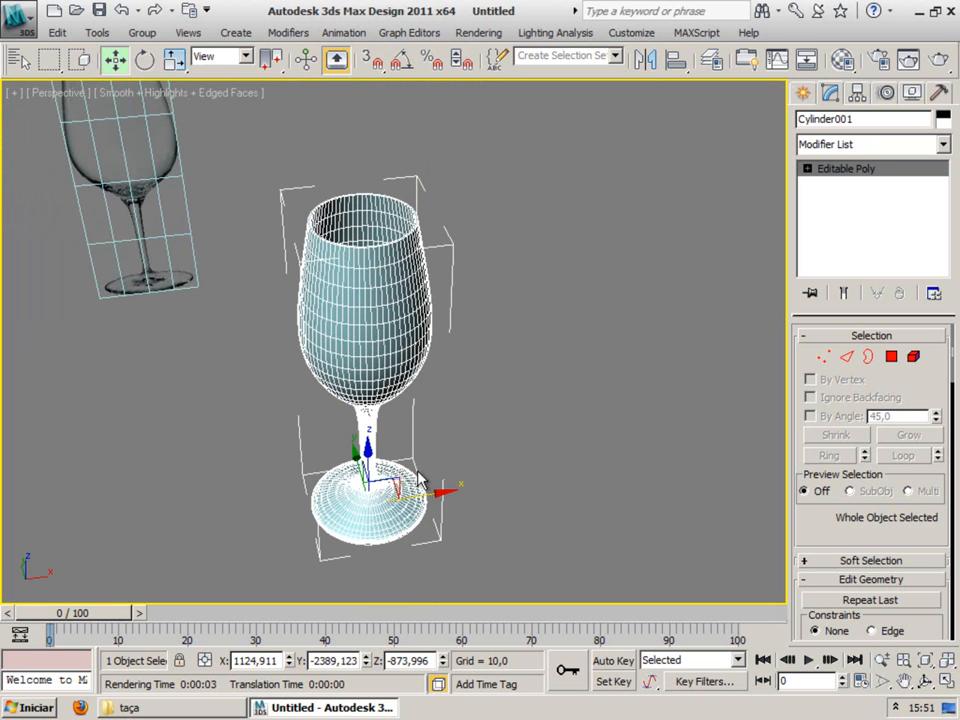
pyautogui.moveTo(432, 489)
pyautogui.keyDown('shift'); pyautogui.mouseDown()
pyautogui.moveTo(480, 491)
pyautogui.moveTo(672, 432)
pyautogui.moveTo(715, 440)
pyautogui.mouseUp(); pyautogui.keyUp('shift')
pyautogui.click(403, 298)
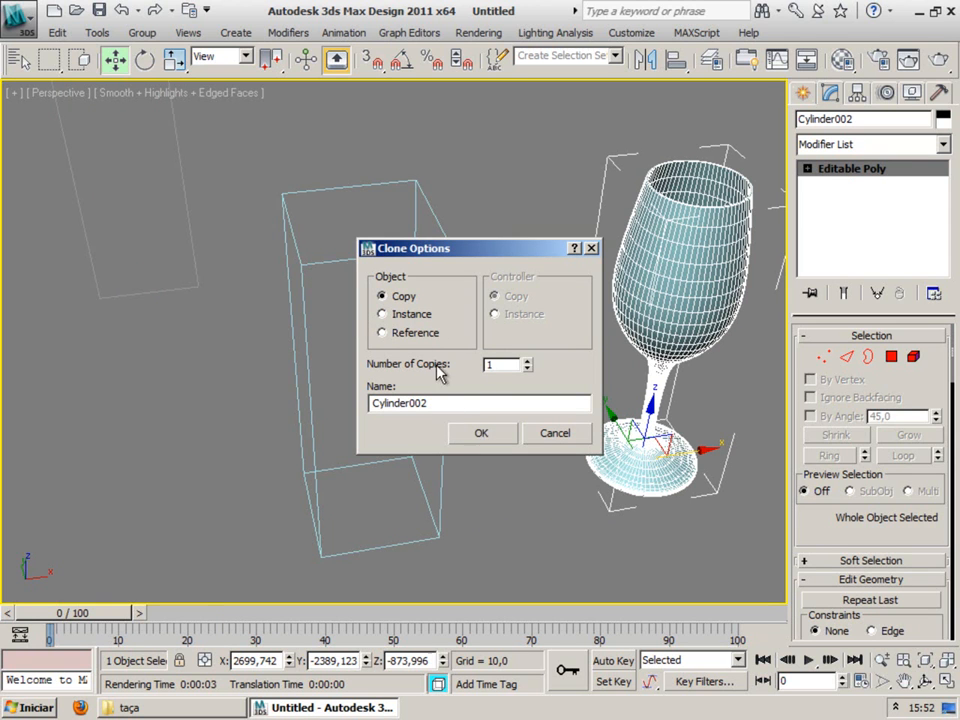
pyautogui.click(481, 434)
pyautogui.moveTo(636, 393); pyautogui.dragTo(480, 398, button='middle')
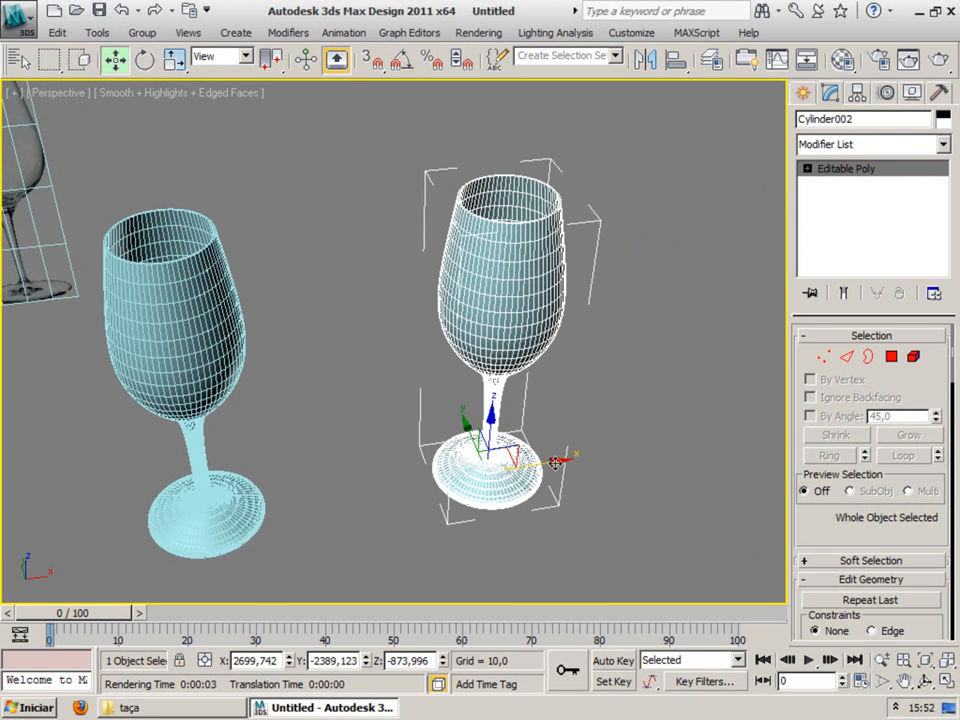
pyautogui.moveTo(555, 463); pyautogui.dragTo(574, 460)
# Step: Create a box about 1486 long, 1463 wide and 657 high around the cloned glass's bowl
pyautogui.moveTo(632, 372); pyautogui.dragTo(579, 388, button='middle')
pyautogui.click(803, 92)
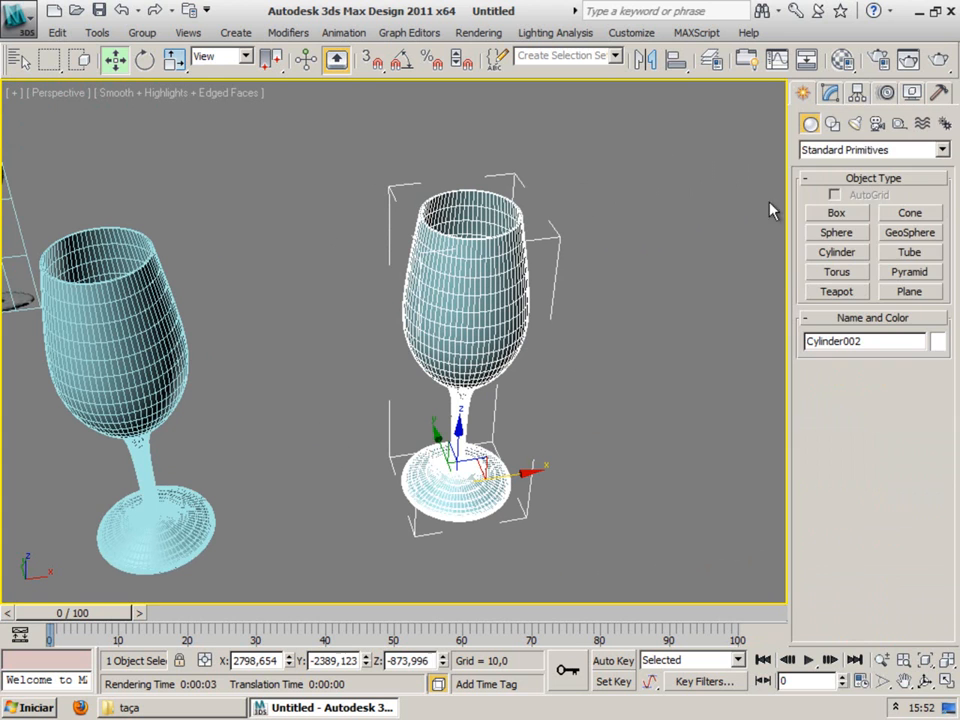
pyautogui.click(836, 213)
pyautogui.moveTo(317, 300); pyautogui.dragTo(671, 439)
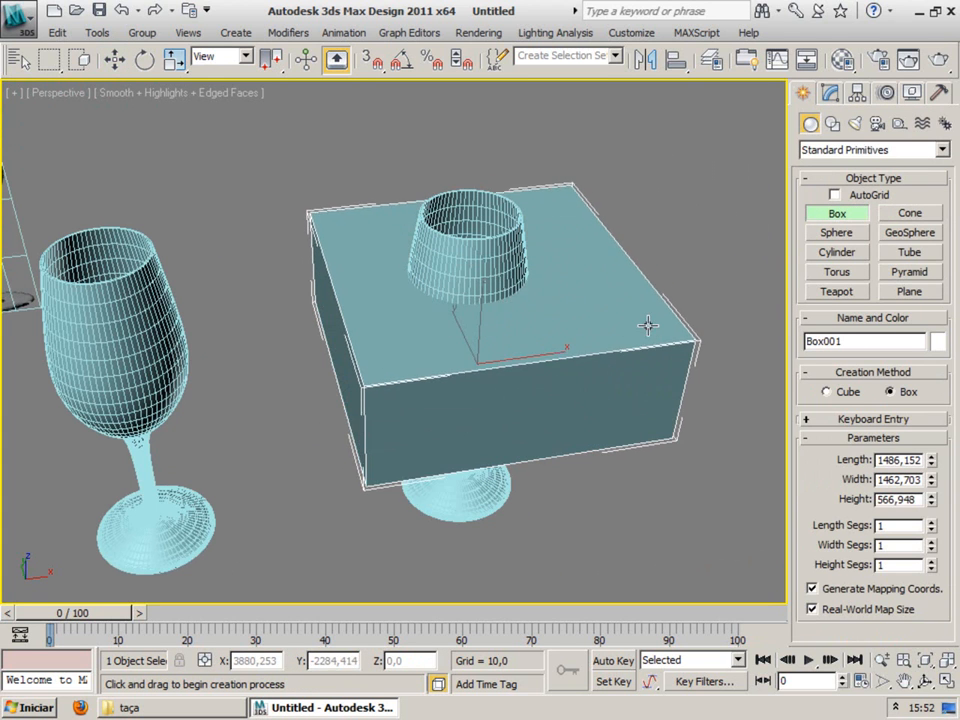
pyautogui.click(643, 321)
# Step: Lower the box in the Left view until its underside meets the junction of the cloned glass's bowl and stem
pyautogui.hotkey('alt', 'w')
pyautogui.rightClick(211, 487)
pyautogui.press('z')
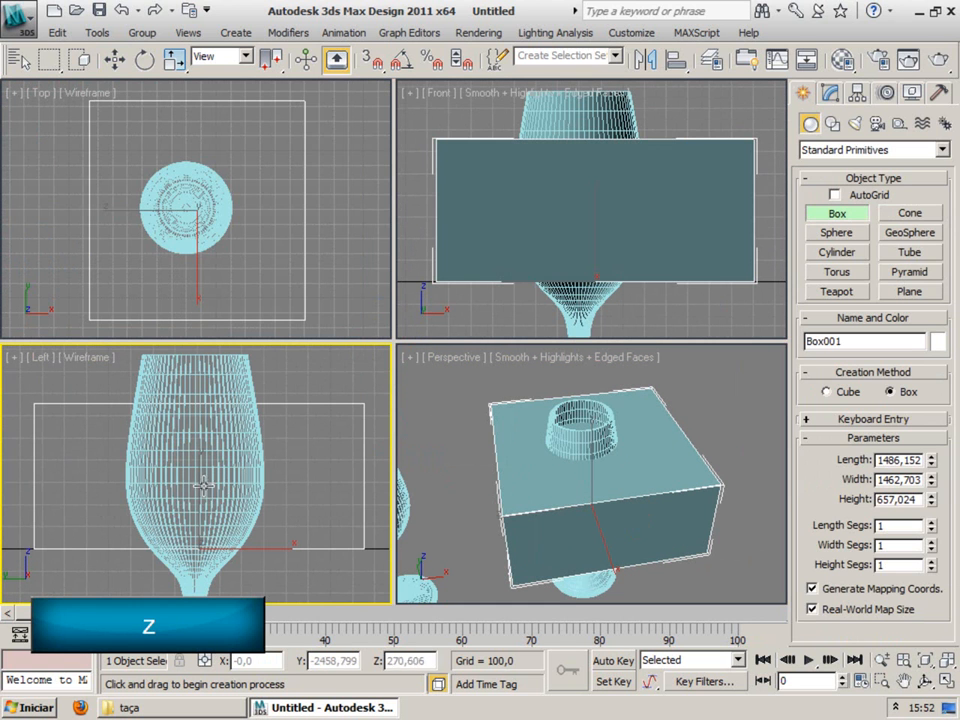
pyautogui.press('w')
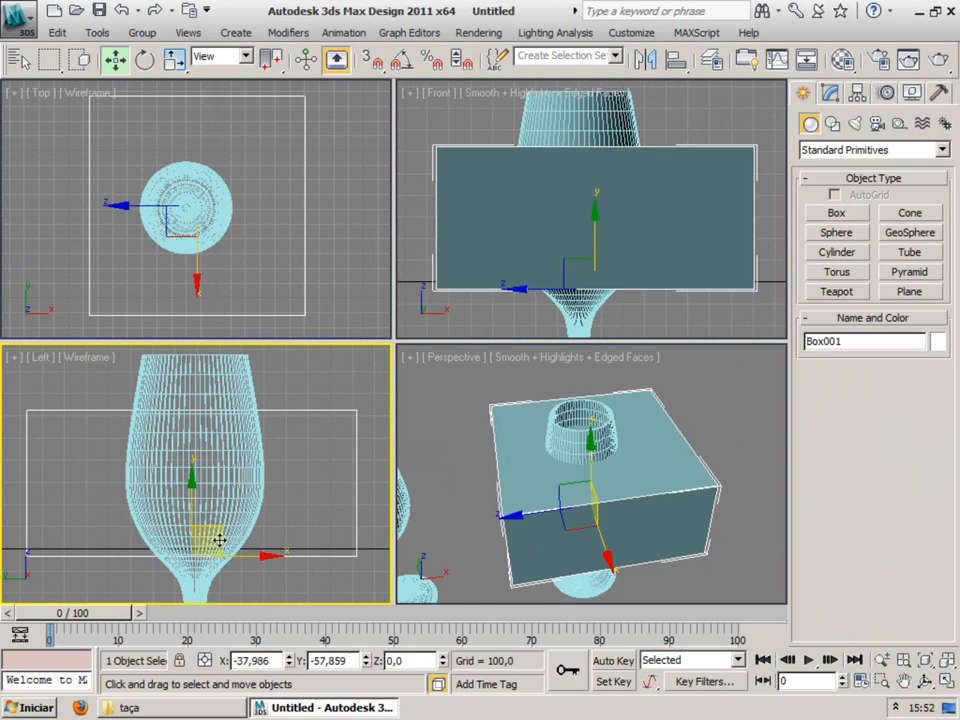
pyautogui.moveTo(220, 537); pyautogui.dragTo(214, 561)
pyautogui.moveTo(208, 540); pyautogui.dragTo(210, 515, button='middle')
pyautogui.moveTo(218, 505); pyautogui.dragTo(221, 500)
pyautogui.moveTo(232, 453); pyautogui.dragTo(222, 464, button='middle')
# Step: Scale the box along its vertical axis to about 105.76 percent
pyautogui.press('e')
pyautogui.press('r')
pyautogui.moveTo(185, 532); pyautogui.dragTo(184, 536)
# Step: Maximize the Perspective view and select the cloned glass with the Move tool
pyautogui.click(582, 495)
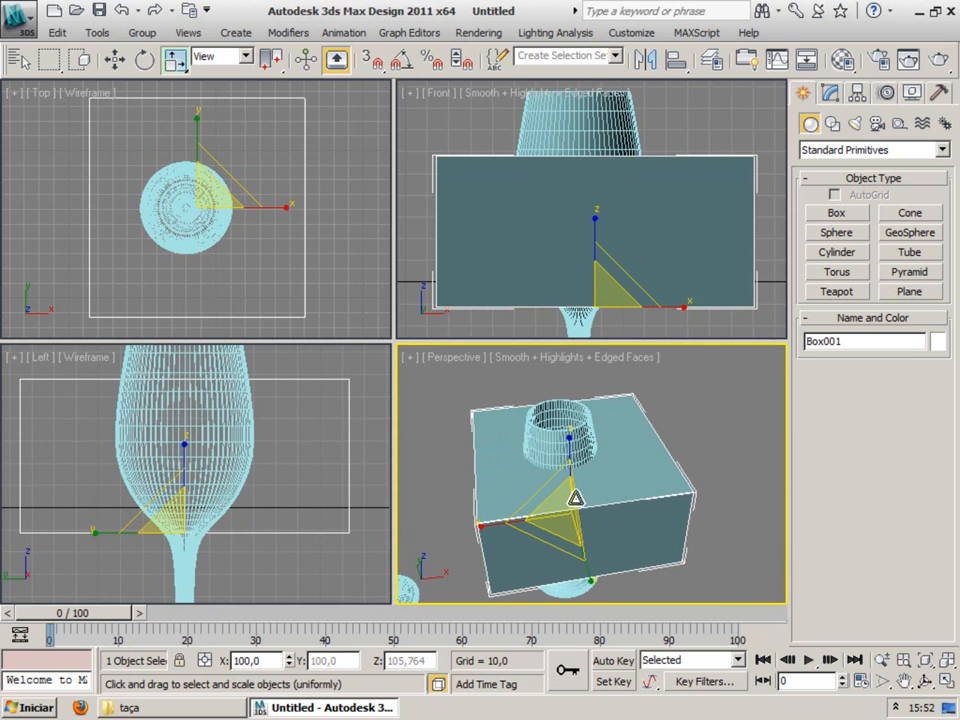
pyautogui.hotkey('alt', 'w')
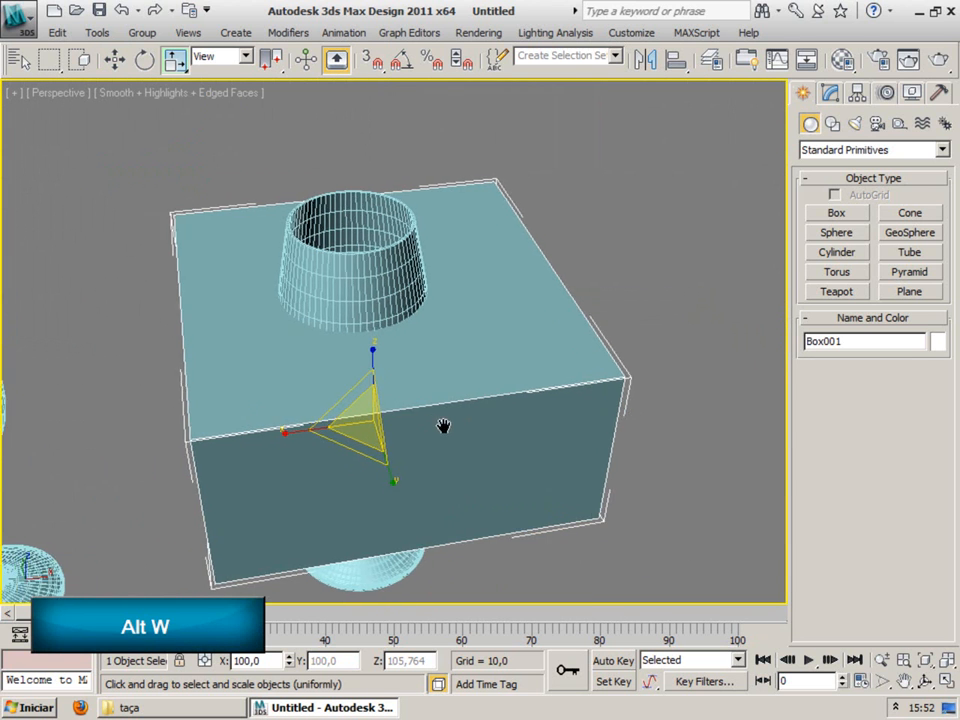
pyautogui.keyDown('alt'); pyautogui.moveTo(541, 424); pyautogui.dragTo(482, 388, button='middle'); pyautogui.keyUp('alt')
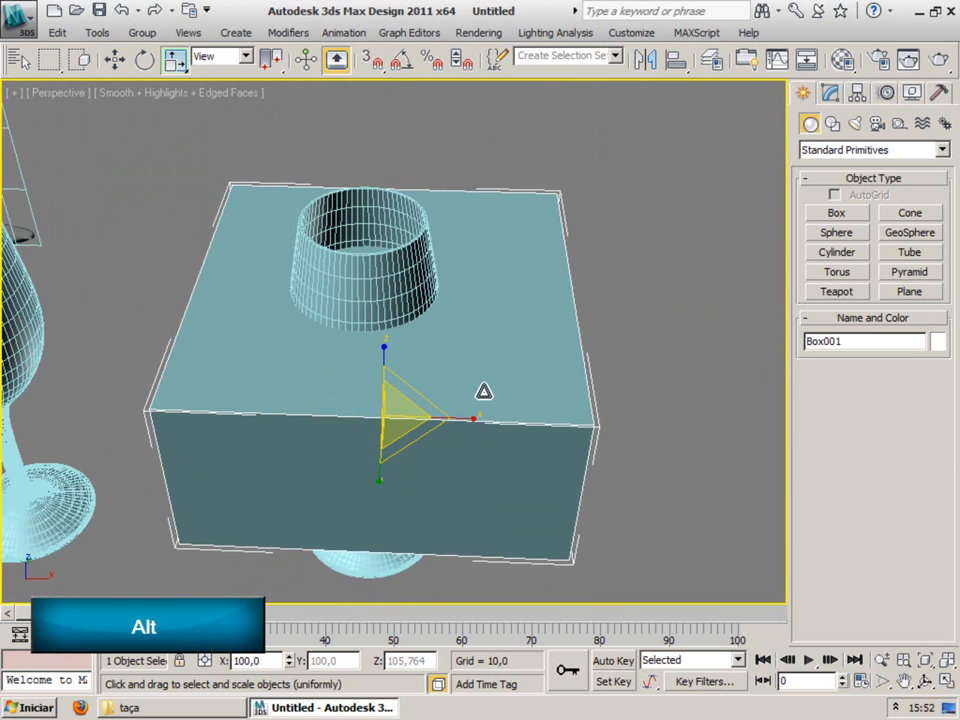
pyautogui.click(410, 306)
pyautogui.press('w')
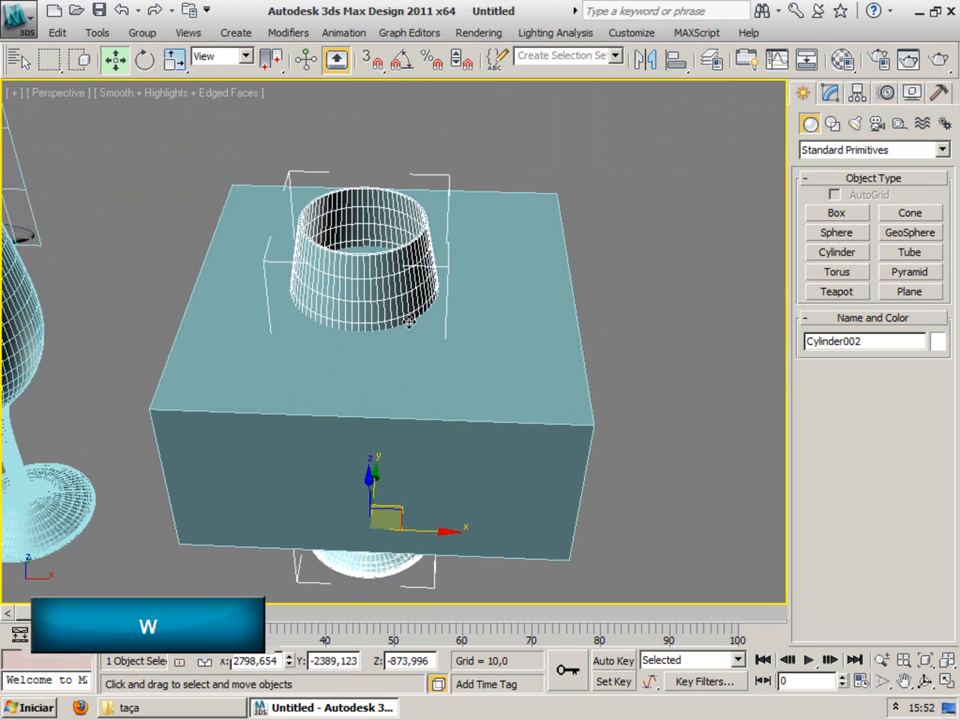
# Step: Create a Boolean compound object from the selected glass, using Intersection with the surrounding box as operand B
pyautogui.click(816, 150)
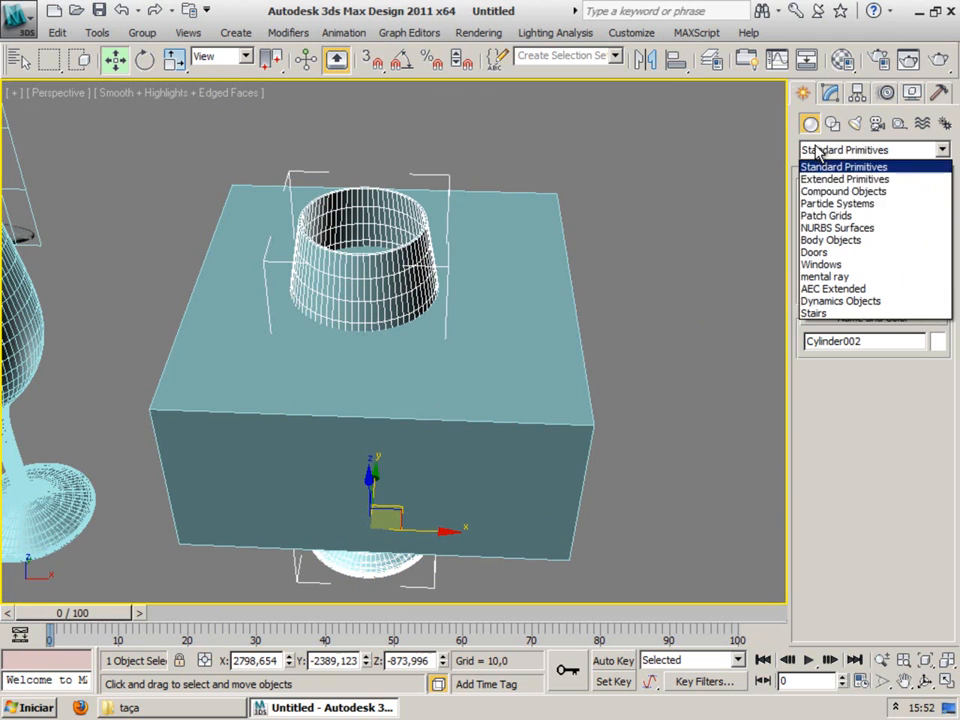
pyautogui.click(829, 191)
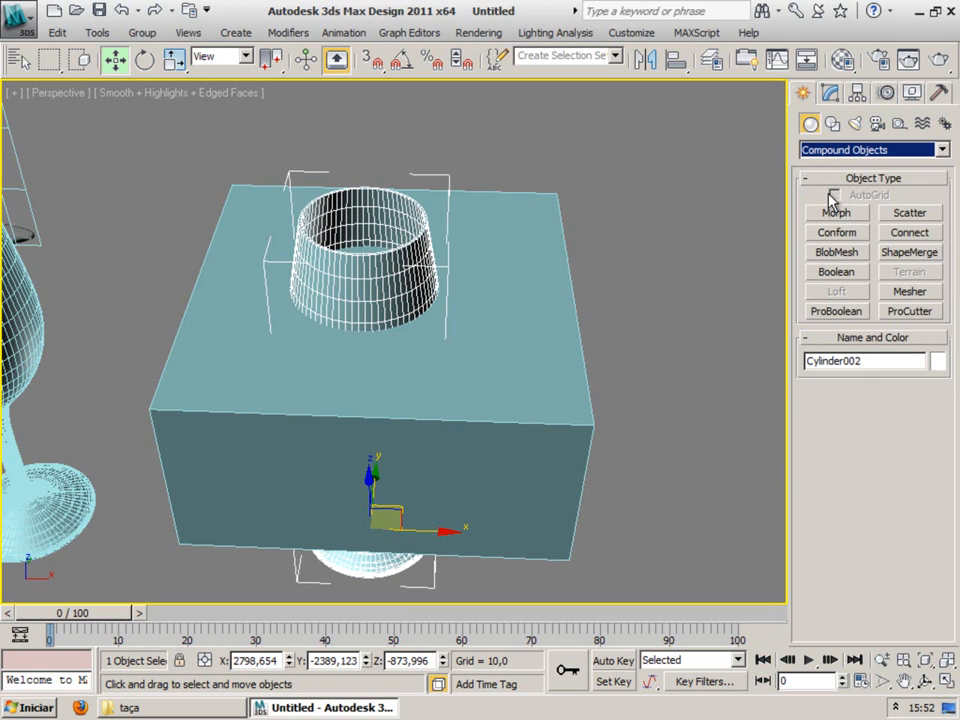
pyautogui.click(824, 273)
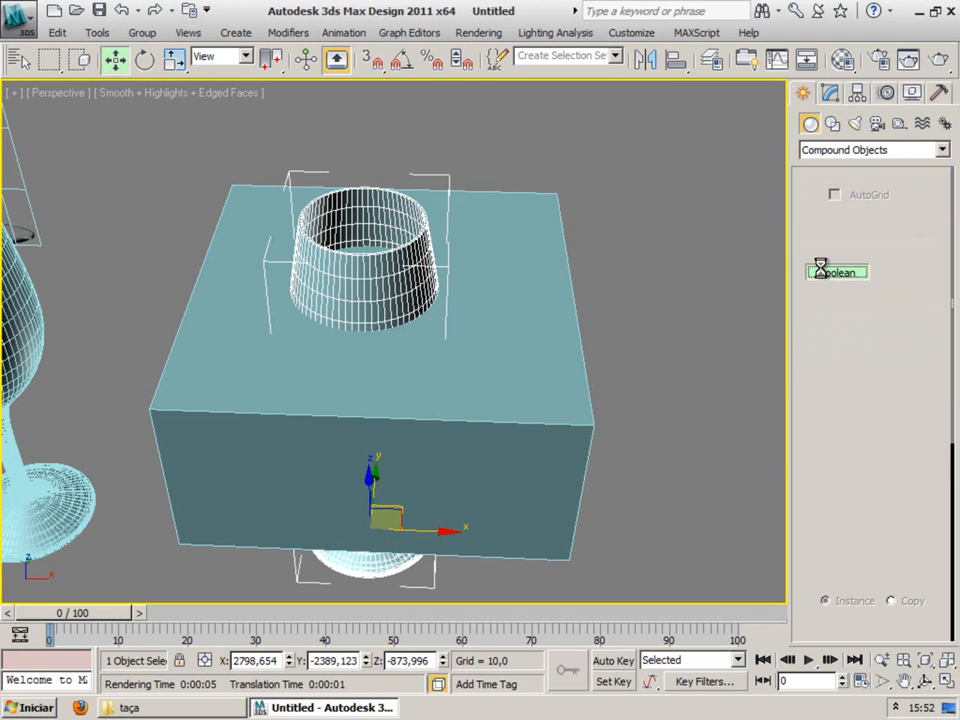
pyautogui.moveTo(811, 607); pyautogui.dragTo(811, 383)
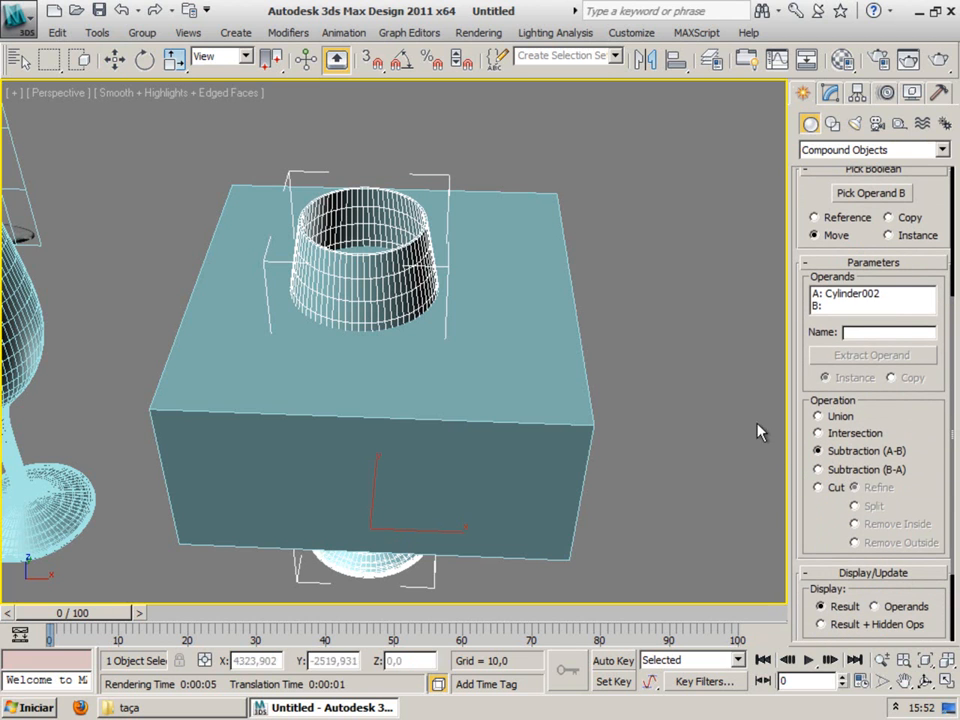
pyautogui.moveTo(810, 386); pyautogui.dragTo(806, 399)
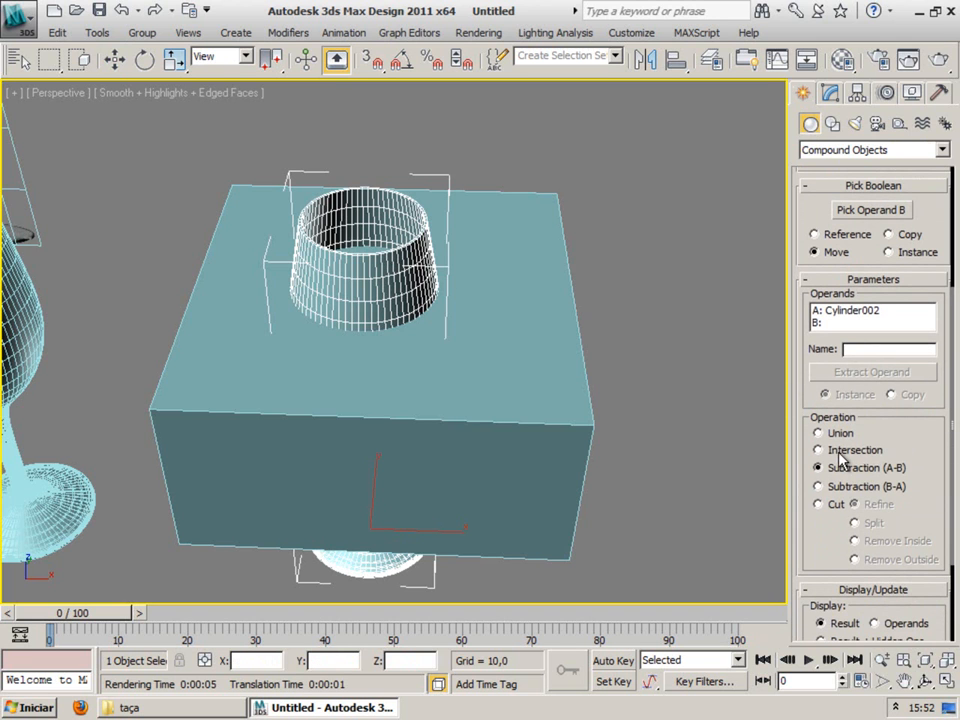
pyautogui.click(860, 211)
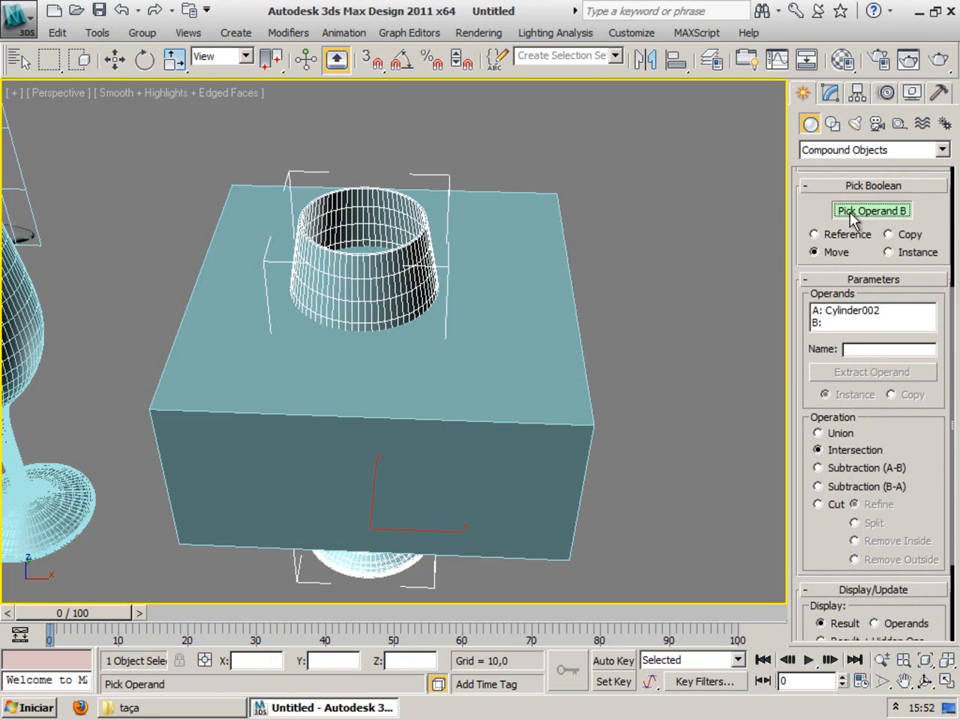
pyautogui.click(526, 360)
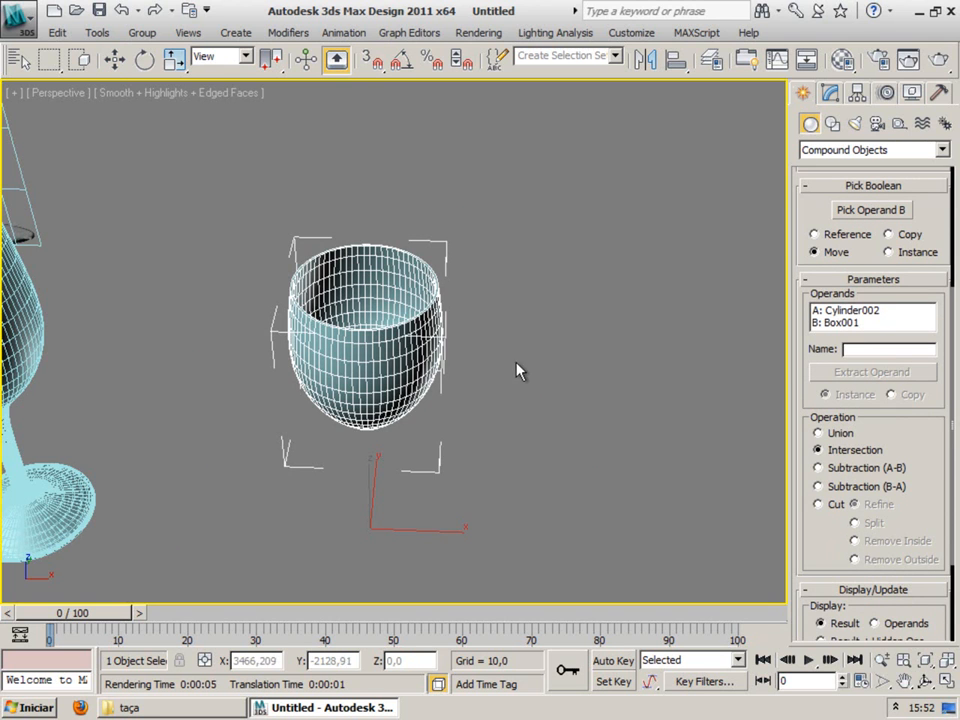
# Step: Render the perspective view to inspect the inside of the intersected bowl
pyautogui.keyDown('alt'); pyautogui.moveTo(503, 362); pyautogui.dragTo(447, 378, button='middle'); pyautogui.keyUp('alt')
pyautogui.scroll(3, 447, 377)
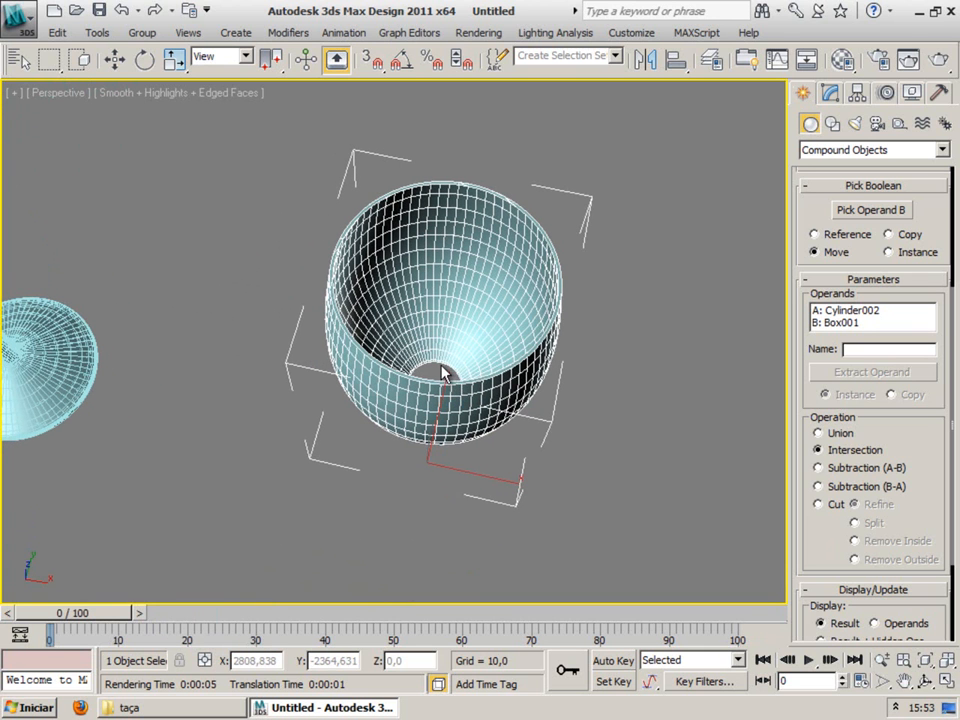
pyautogui.press('F9')
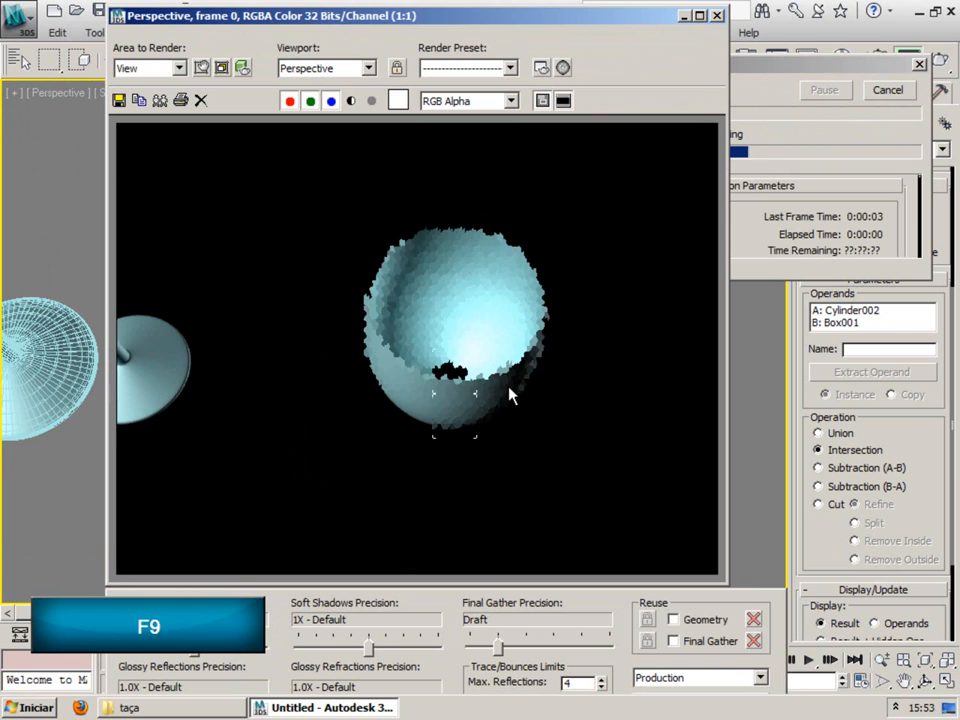
pyautogui.click(717, 18)
# Step: Convert the Boolean bowl to an Editable Poly
pyautogui.keyDown('alt'); pyautogui.moveTo(542, 249); pyautogui.dragTo(477, 303, button='middle'); pyautogui.keyUp('alt')
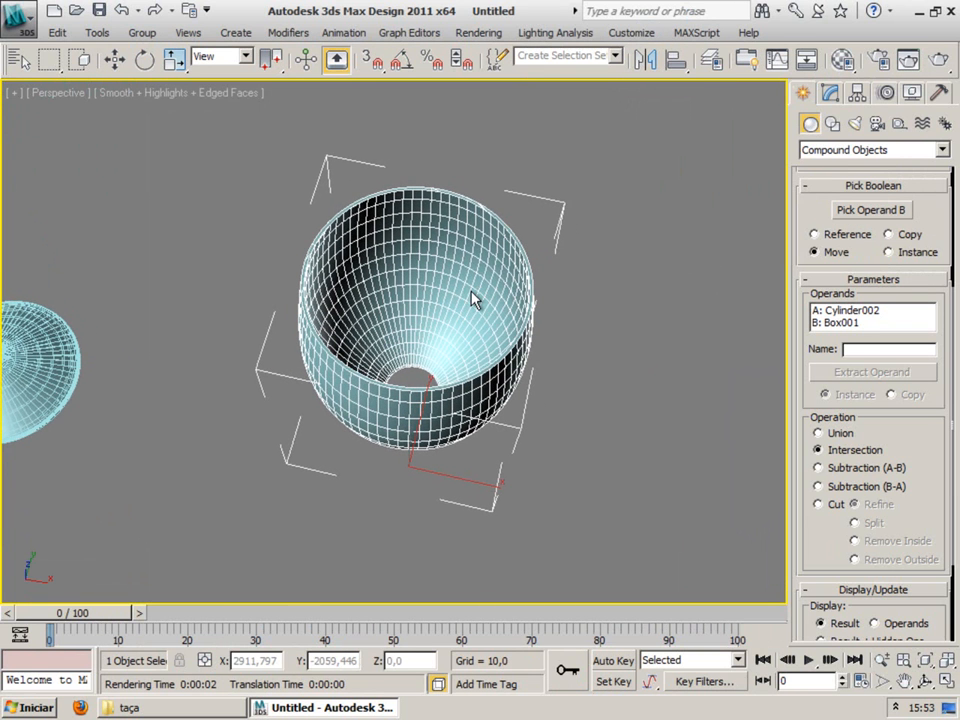
pyautogui.keyDown('alt'); pyautogui.moveTo(426, 321); pyautogui.dragTo(403, 317, button='middle'); pyautogui.keyUp('alt')
pyautogui.click(829, 94)
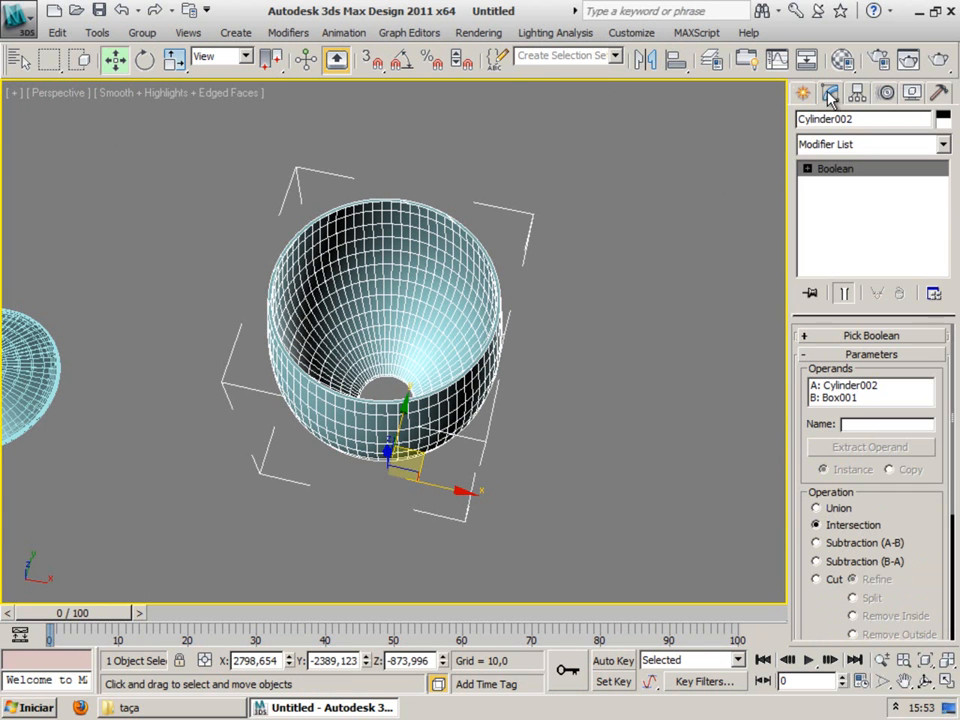
pyautogui.click(807, 170)
pyautogui.click(807, 170)
pyautogui.rightClick(405, 278)
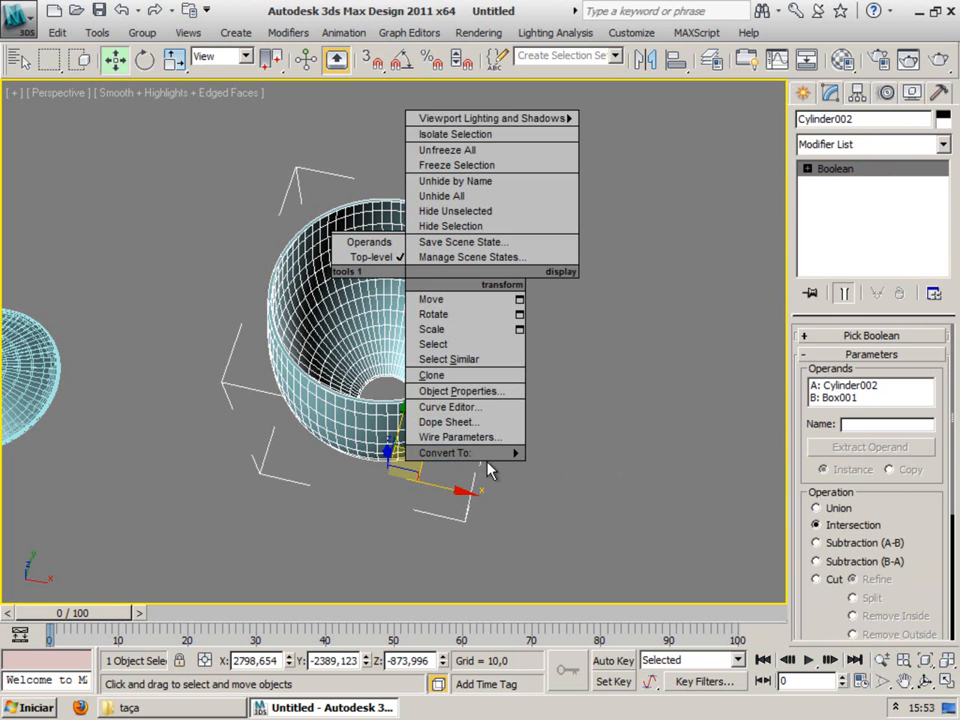
pyautogui.moveTo(490, 454)
pyautogui.click(583, 472)
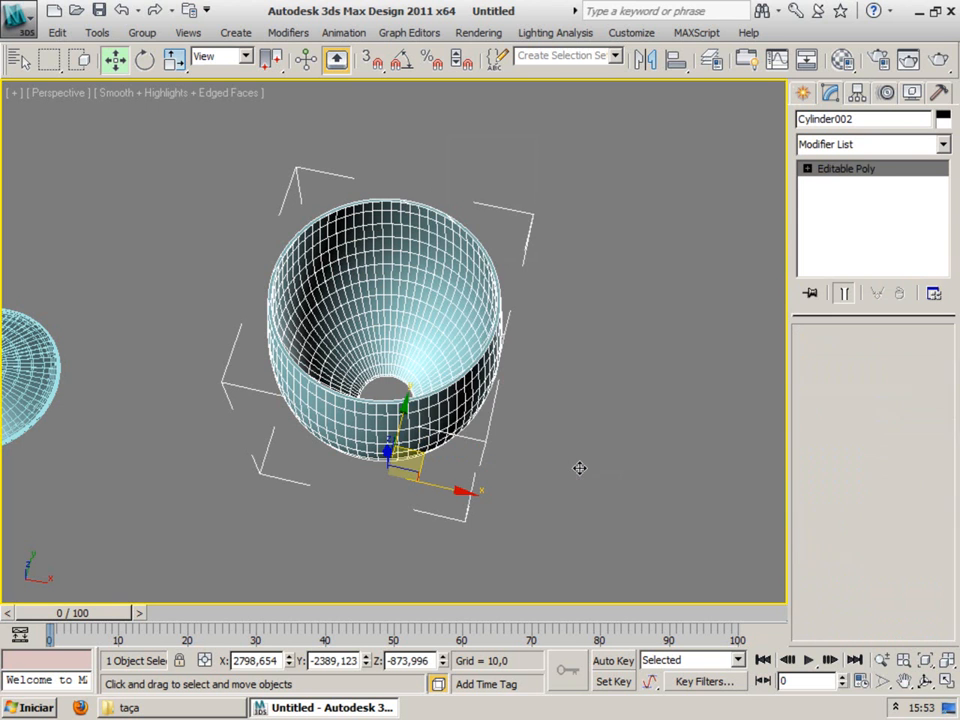
# Step: Cap the open borders of the bowl mesh in Border mode
pyautogui.moveTo(456, 400); pyautogui.dragTo(433, 401, button='middle')
pyautogui.scroll(3, 436, 403)
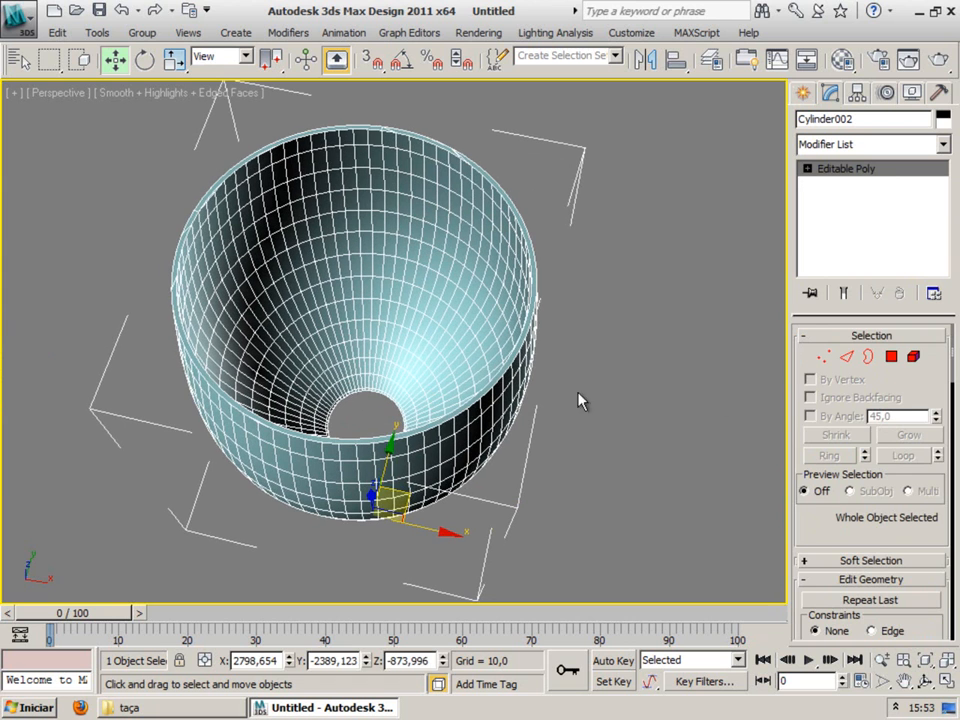
pyautogui.click(869, 361)
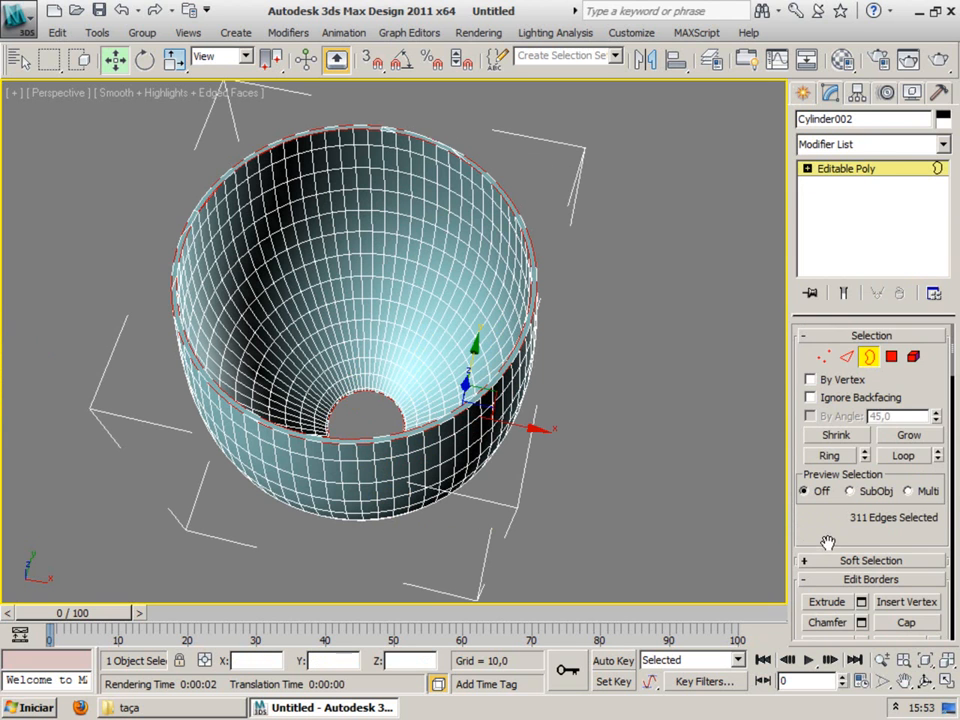
pyautogui.scroll(-1, 828, 543)
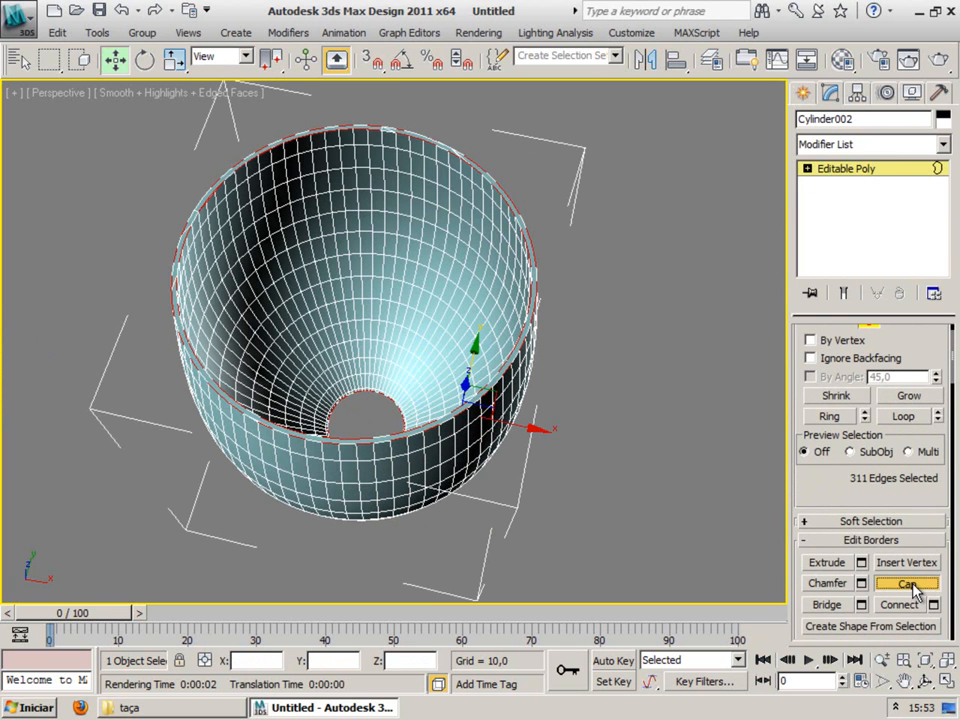
pyautogui.click(908, 585)
pyautogui.keyDown('alt'); pyautogui.moveTo(343, 516); pyautogui.dragTo(336, 568, button='middle'); pyautogui.keyUp('alt')
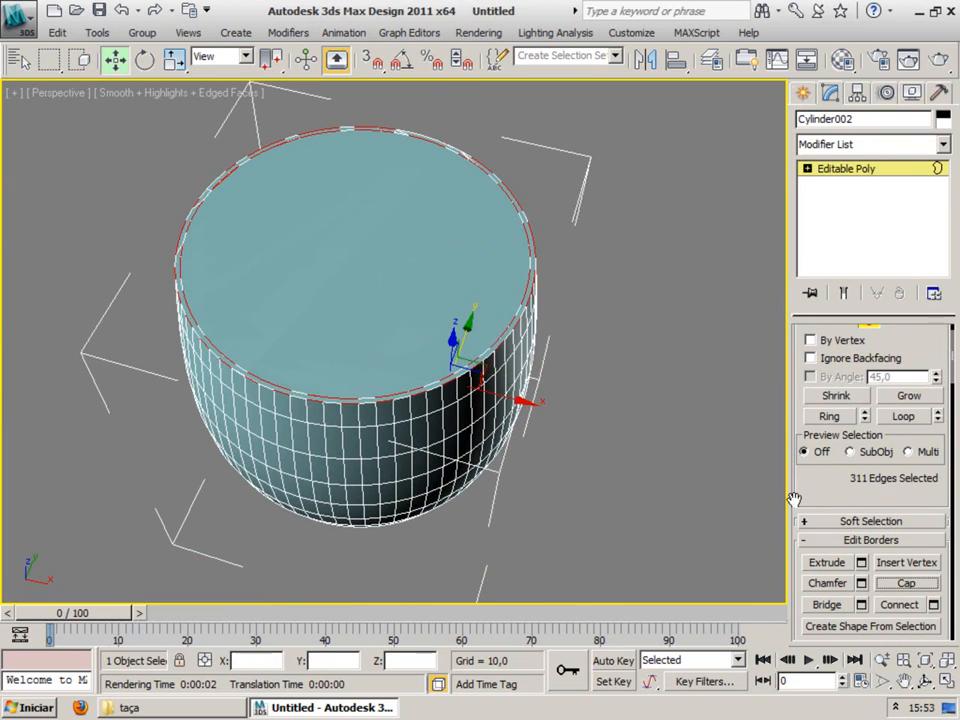
# Step: Render the capped bowl to check its surface, and undo the cap
pyautogui.press('F9')
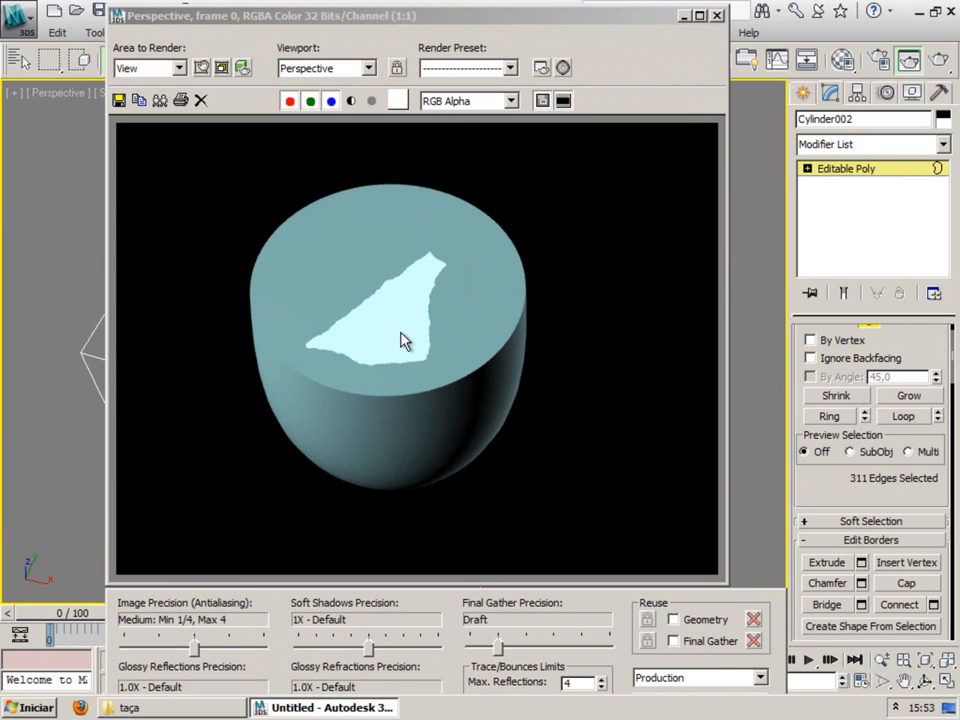
pyautogui.click(717, 17)
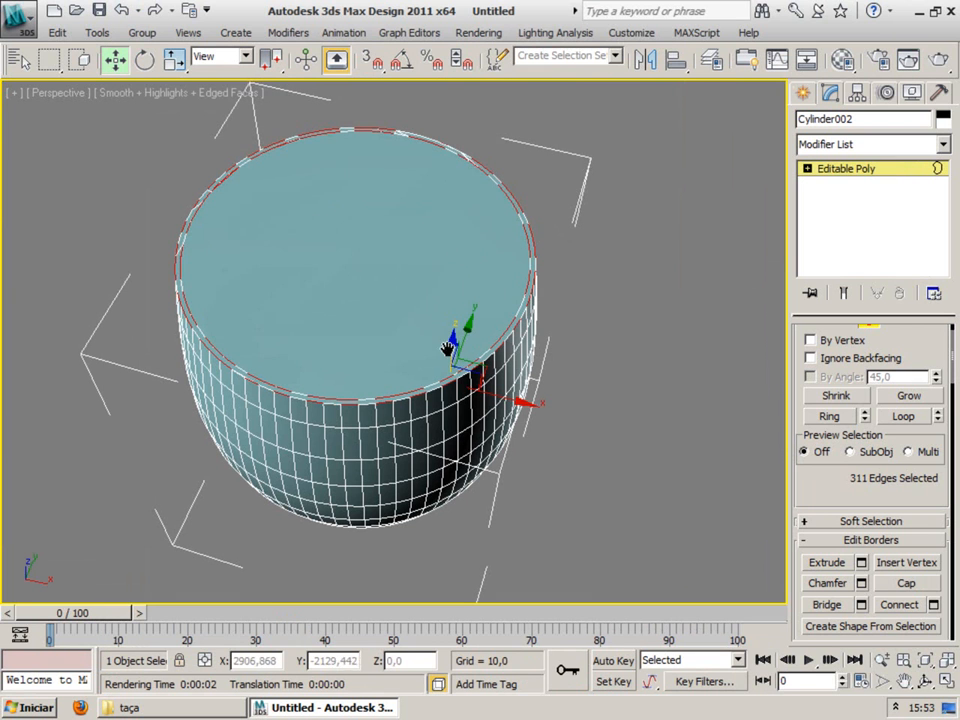
pyautogui.hotkey('ctrl', 'z')
# Step: Select the front polygon of the bowl's upper rim, try deleting it, and undo the deletion
pyautogui.keyDown('alt'); pyautogui.moveTo(407, 403); pyautogui.dragTo(379, 414, button='middle'); pyautogui.keyUp('alt')
pyautogui.scroll(4, 407, 401)
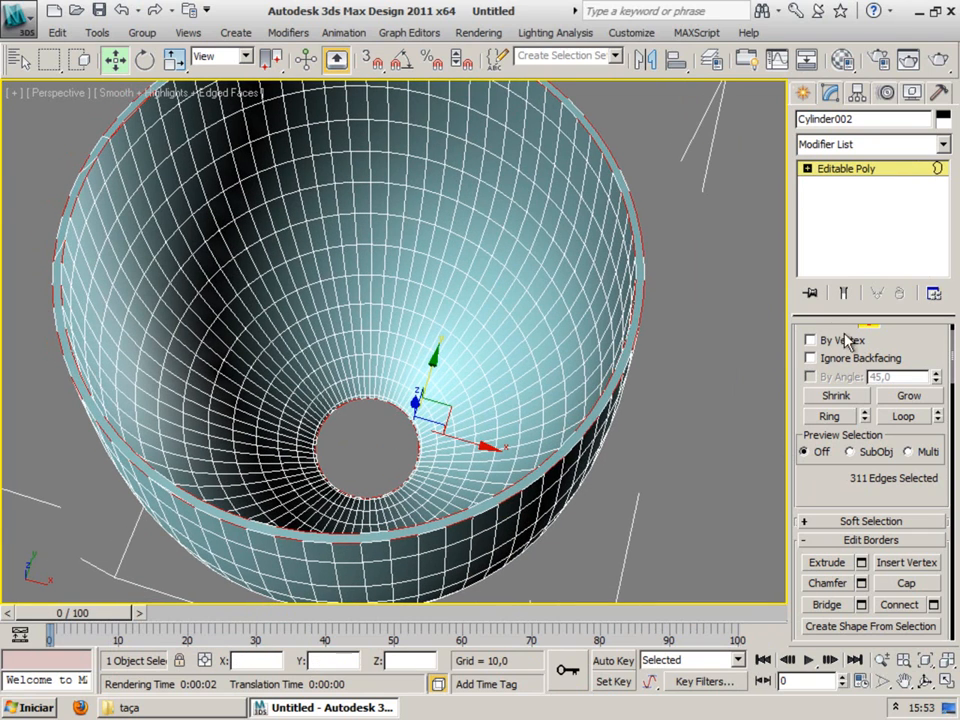
pyautogui.scroll(2, 833, 379)
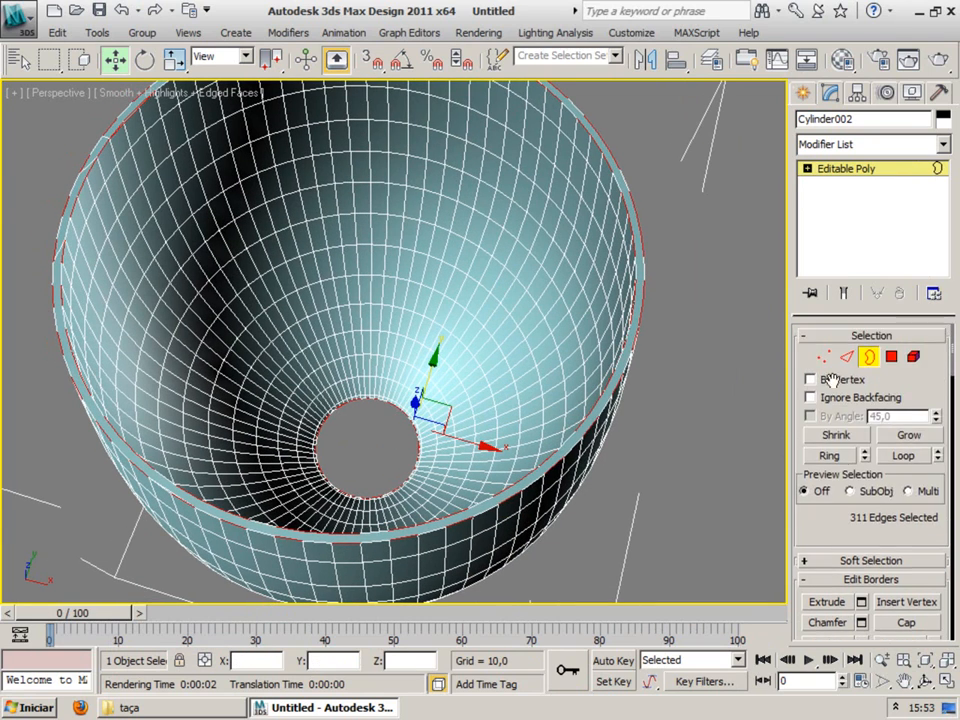
pyautogui.click(891, 356)
pyautogui.click(545, 464)
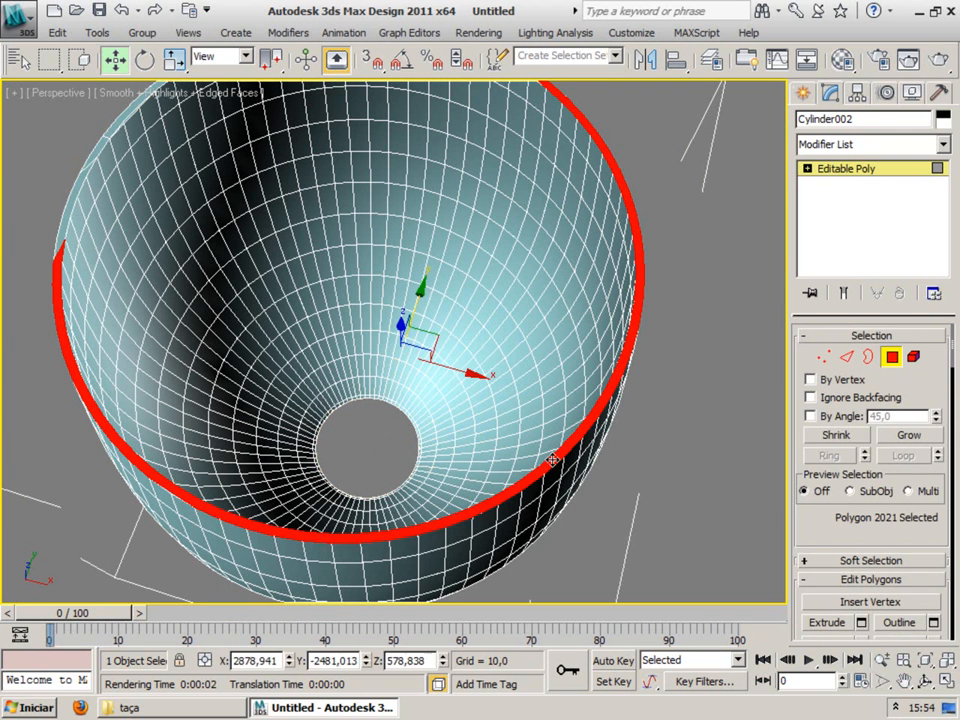
pyautogui.press('Delete')
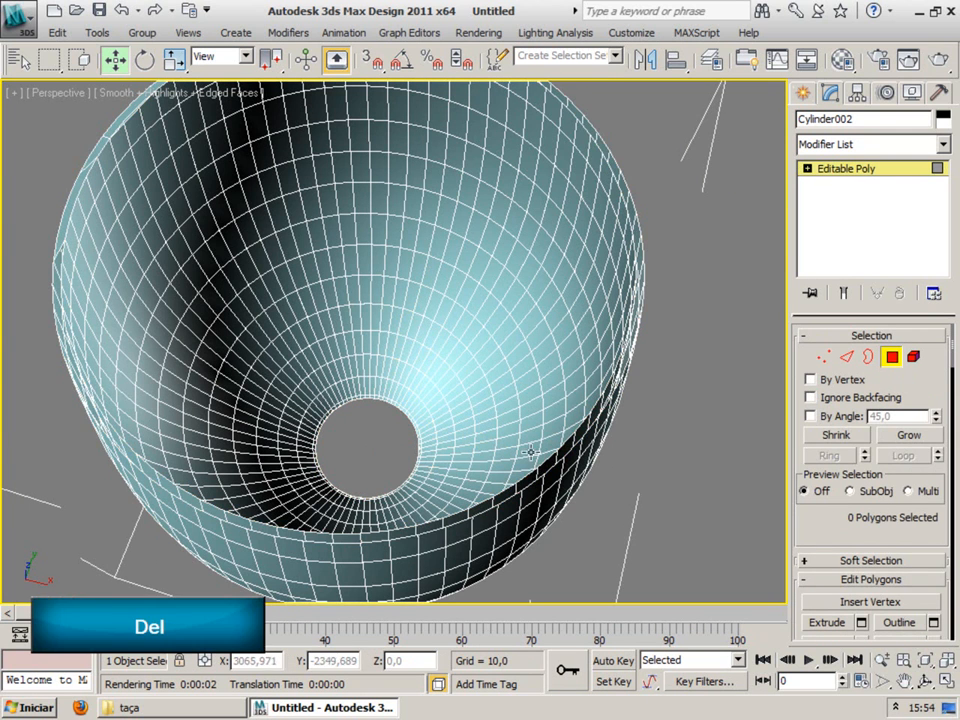
pyautogui.hotkey('ctrl', 'z')
# Step: Add the remaining upper rim polygons to the selection until the full ring is covered, and delete them
pyautogui.keyDown('alt'); pyautogui.moveTo(415, 390); pyautogui.dragTo(427, 392, button='middle'); pyautogui.keyUp('alt')
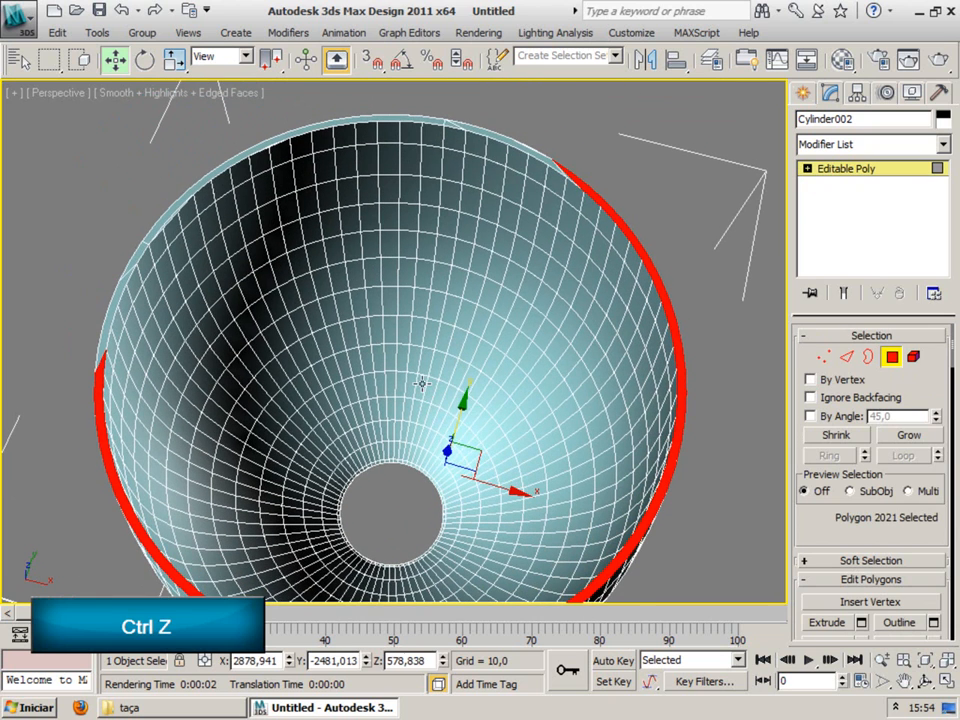
pyautogui.keyDown('ctrl'); pyautogui.click(134, 254); pyautogui.keyUp('ctrl')
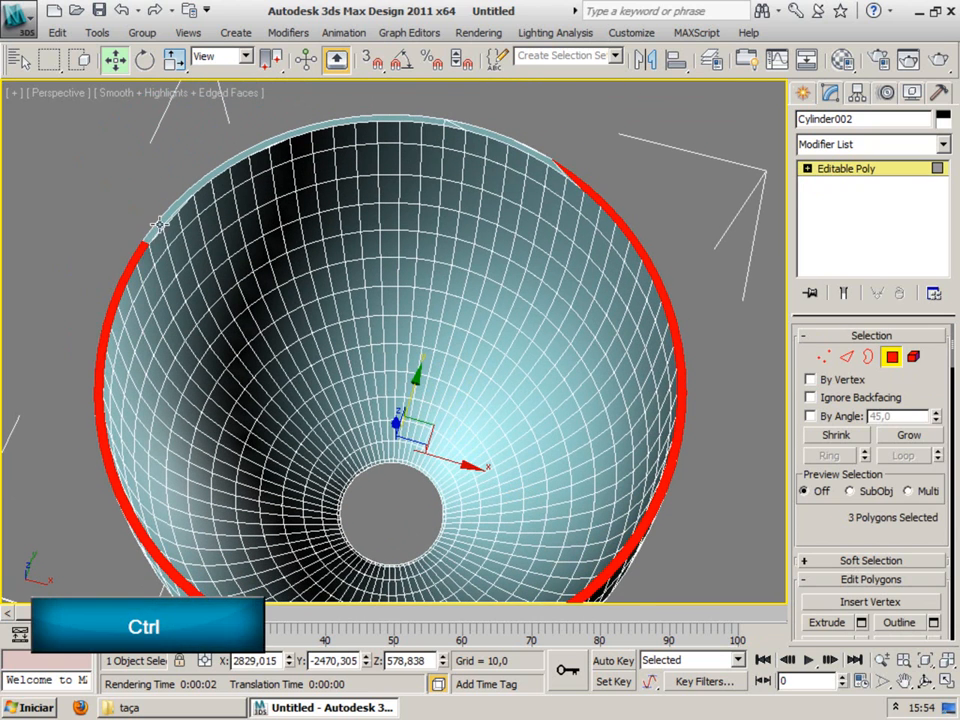
pyautogui.keyDown('ctrl'); pyautogui.click(118, 167); pyautogui.keyUp('ctrl')
pyautogui.keyDown('ctrl'); pyautogui.click(515, 146); pyautogui.keyUp('ctrl')
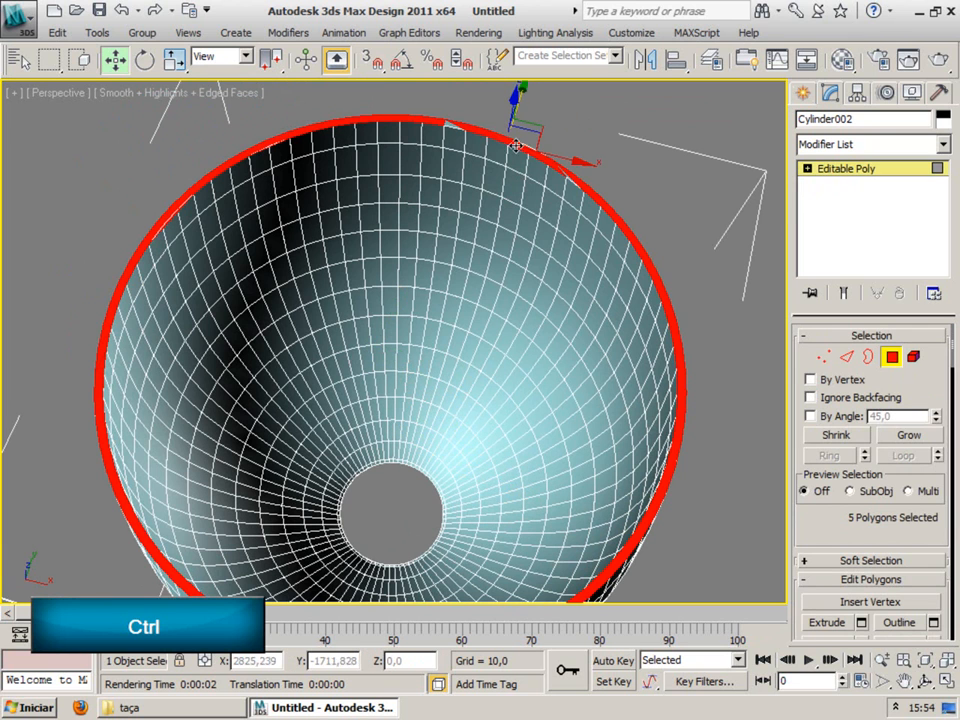
pyautogui.keyDown('ctrl'); pyautogui.click(432, 131); pyautogui.keyUp('ctrl')
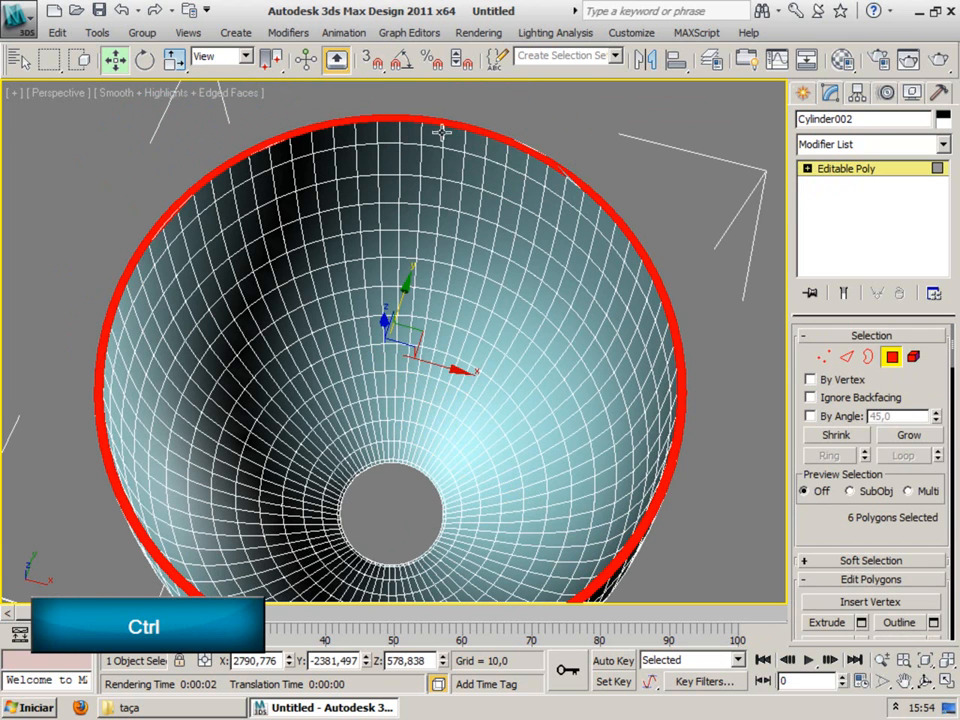
pyautogui.keyDown('ctrl'); pyautogui.click(566, 179); pyautogui.keyUp('ctrl')
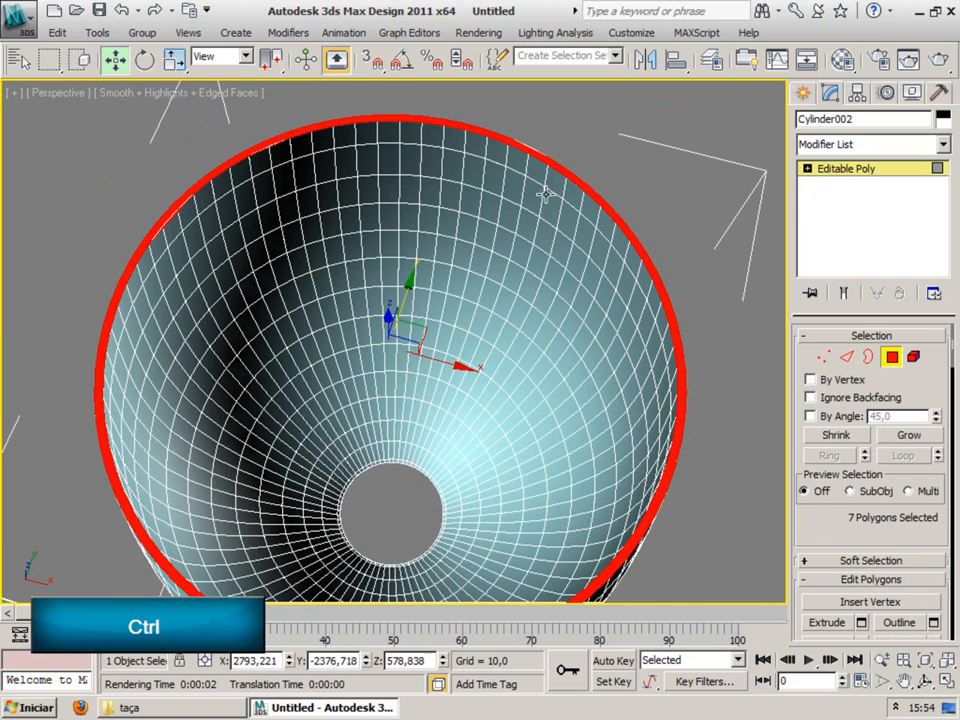
pyautogui.keyDown('alt'); pyautogui.moveTo(479, 262); pyautogui.dragTo(425, 308, button='middle'); pyautogui.keyUp('alt')
pyautogui.press('Delete')
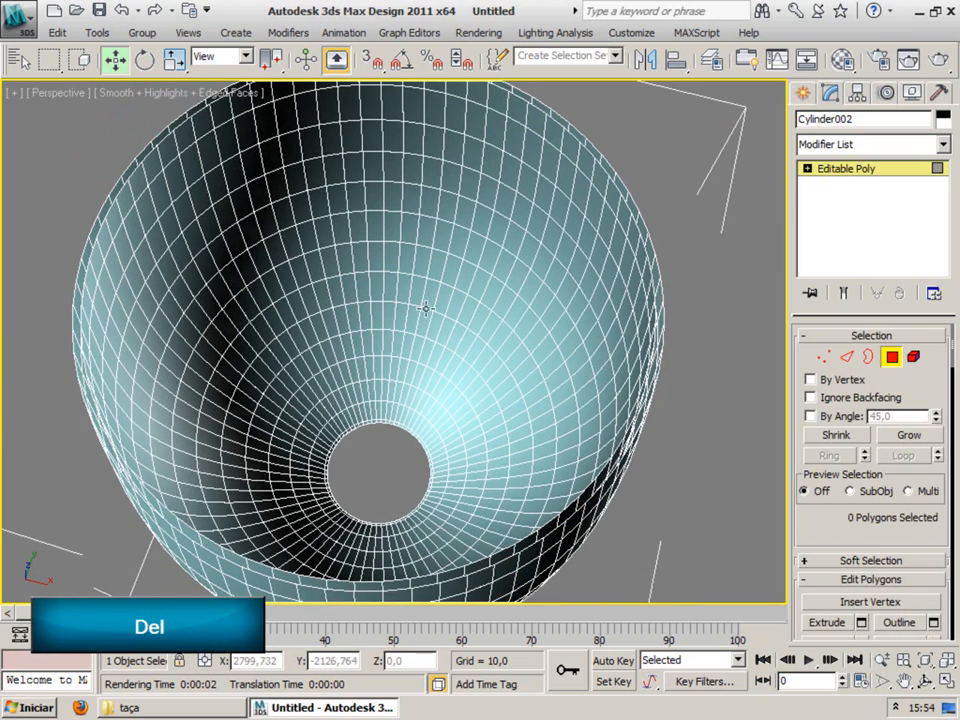
# Step: Try capping the bowl's open borders without the rim polygons, and undo the cap
pyautogui.click(846, 356)
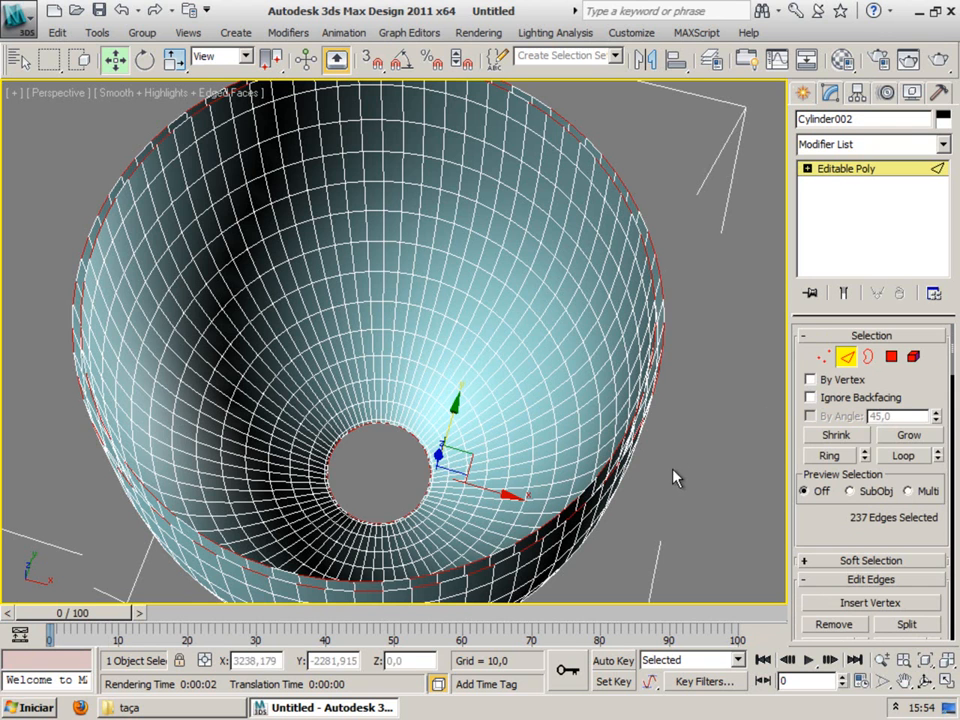
pyautogui.click(868, 356)
pyautogui.moveTo(826, 532); pyautogui.dragTo(829, 489)
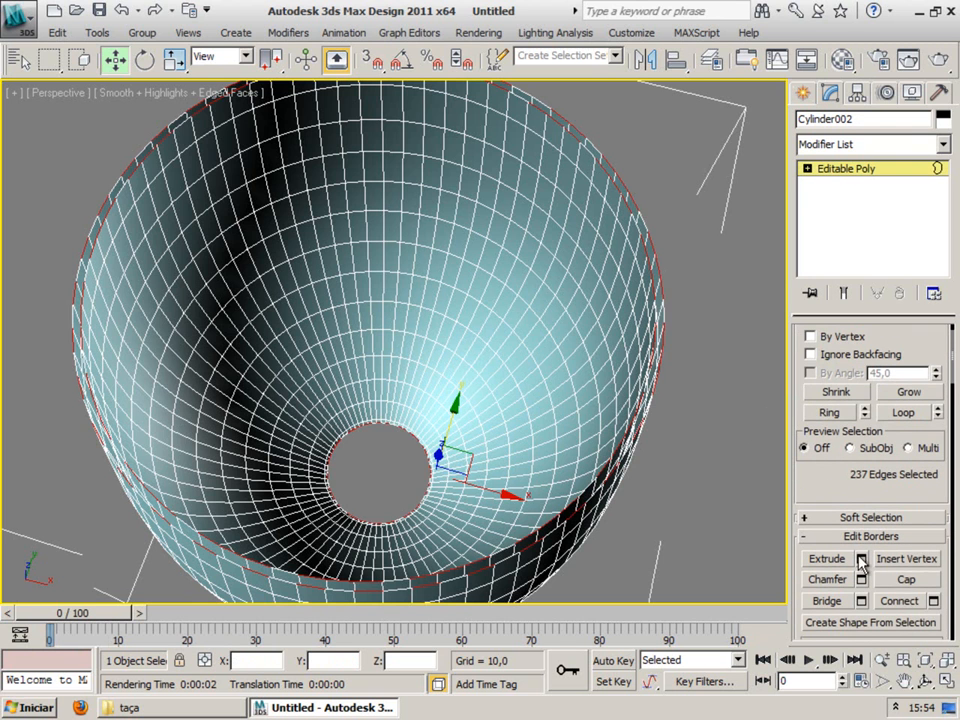
pyautogui.click(905, 580)
pyautogui.hotkey('ctrl', 'z')
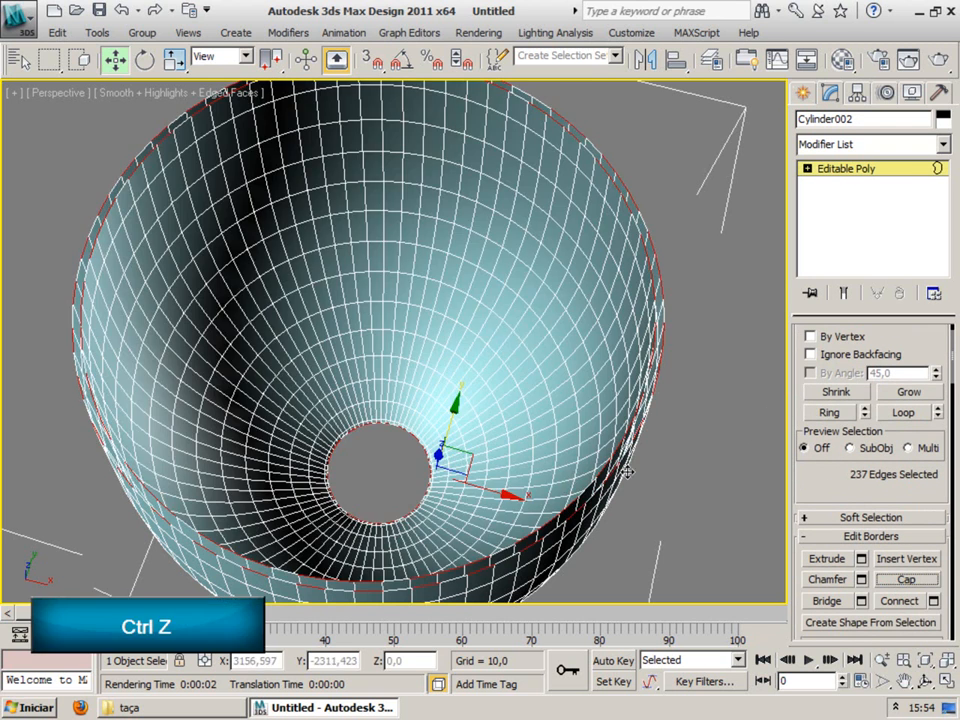
pyautogui.moveTo(916, 340); pyautogui.dragTo(916, 560)
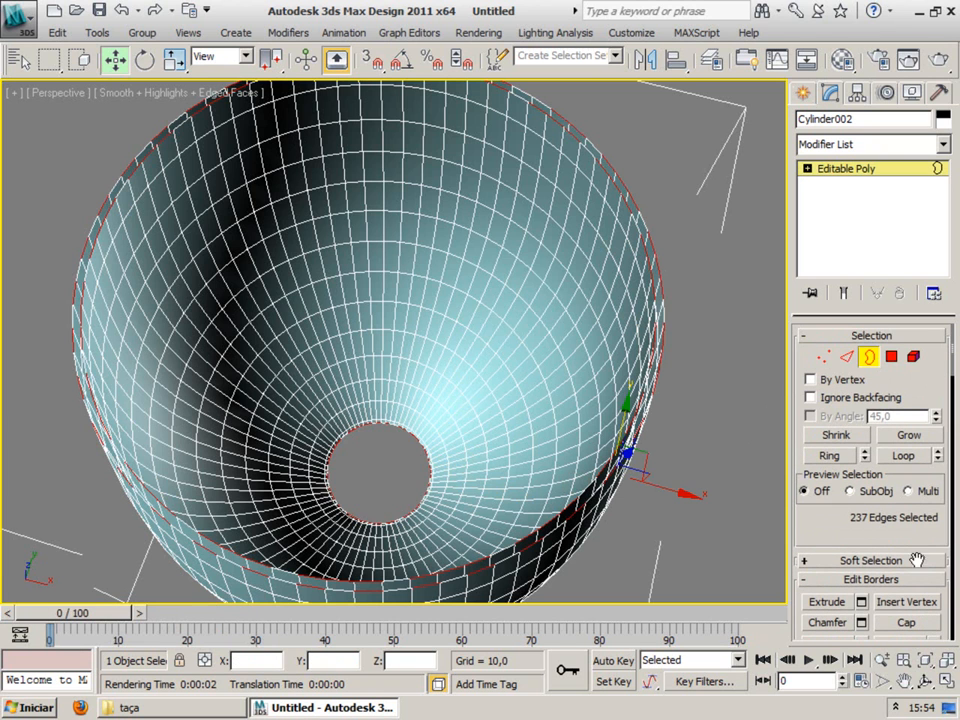
# Step: Select the full edge loop around the outer edge of the bowl's upper rim
pyautogui.click(846, 357)
pyautogui.click(572, 518)
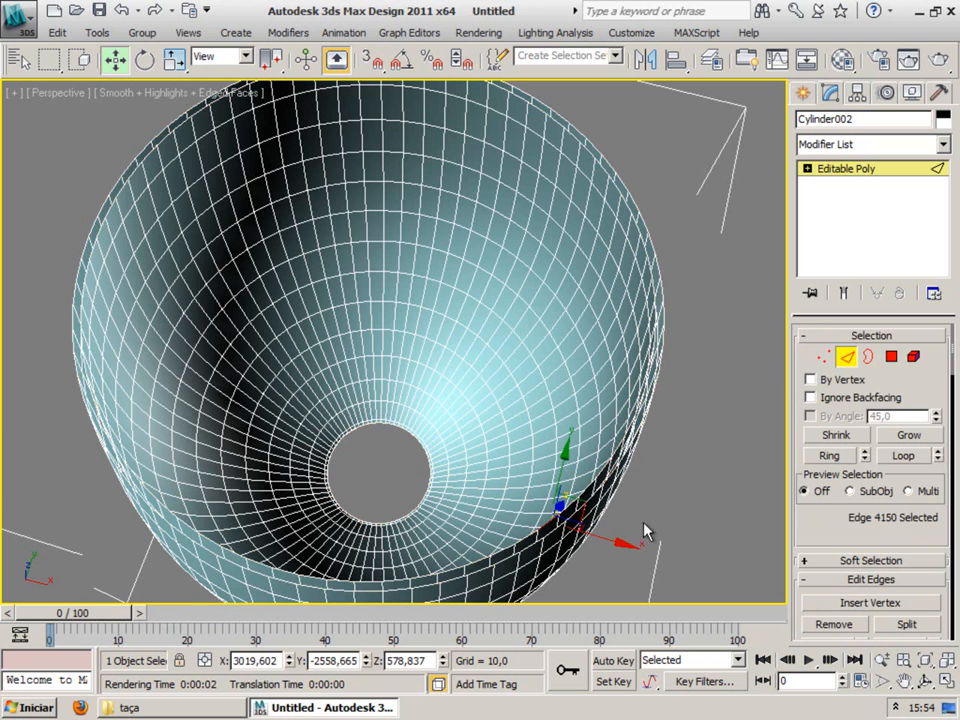
pyautogui.click(905, 456)
pyautogui.click(527, 550)
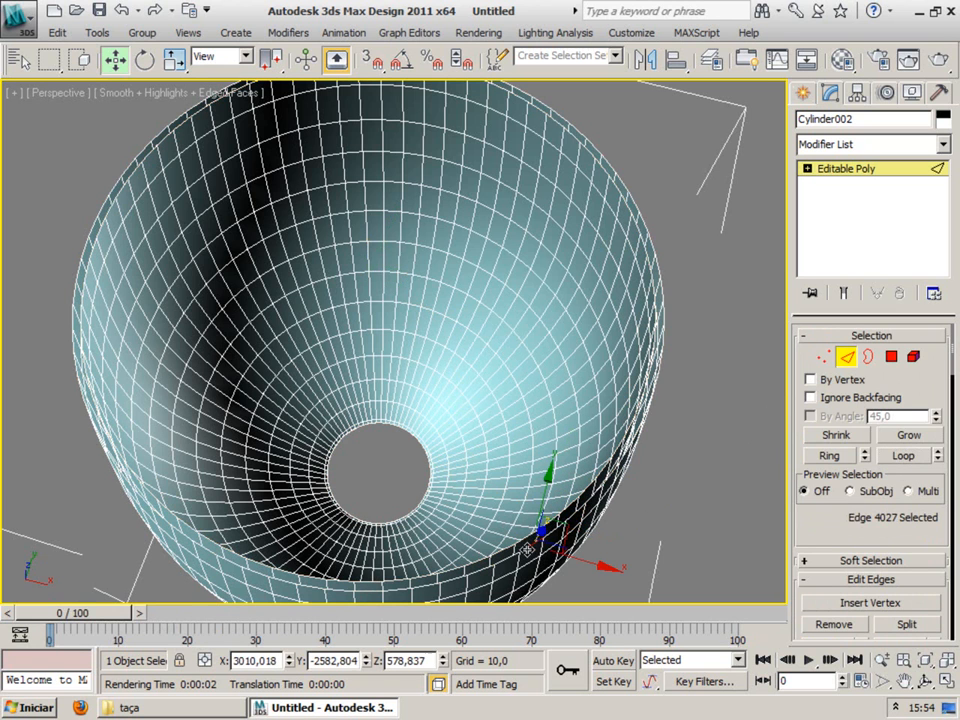
pyautogui.click(903, 456)
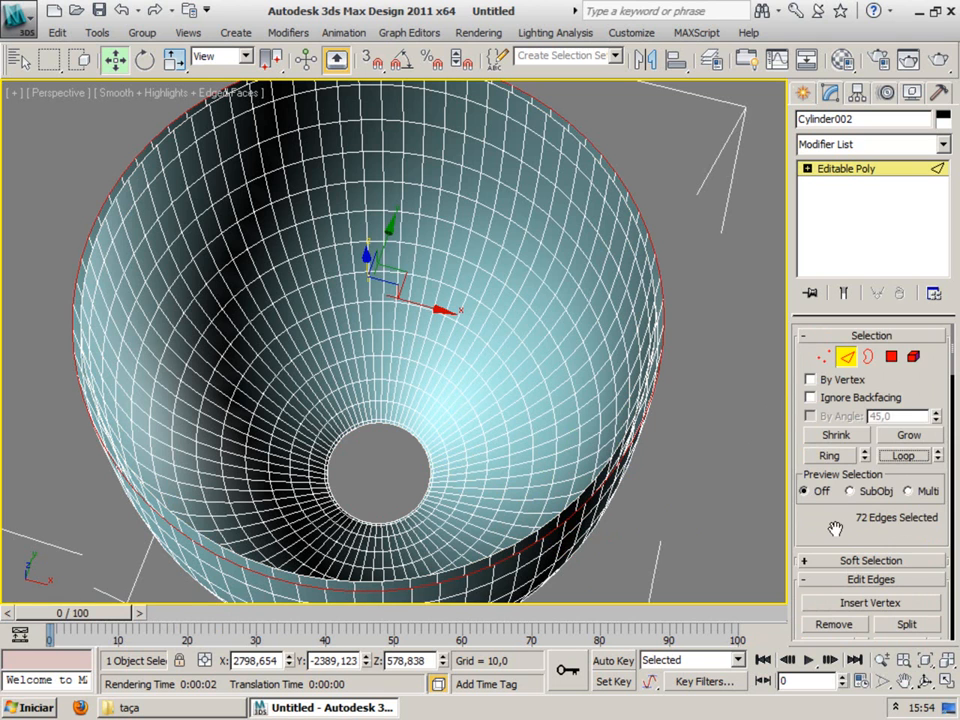
# Step: Try collapsing the selected upper rim loop, and undo the collapse
pyautogui.moveTo(833, 537); pyautogui.dragTo(836, 358)
pyautogui.moveTo(929, 566); pyautogui.dragTo(928, 403)
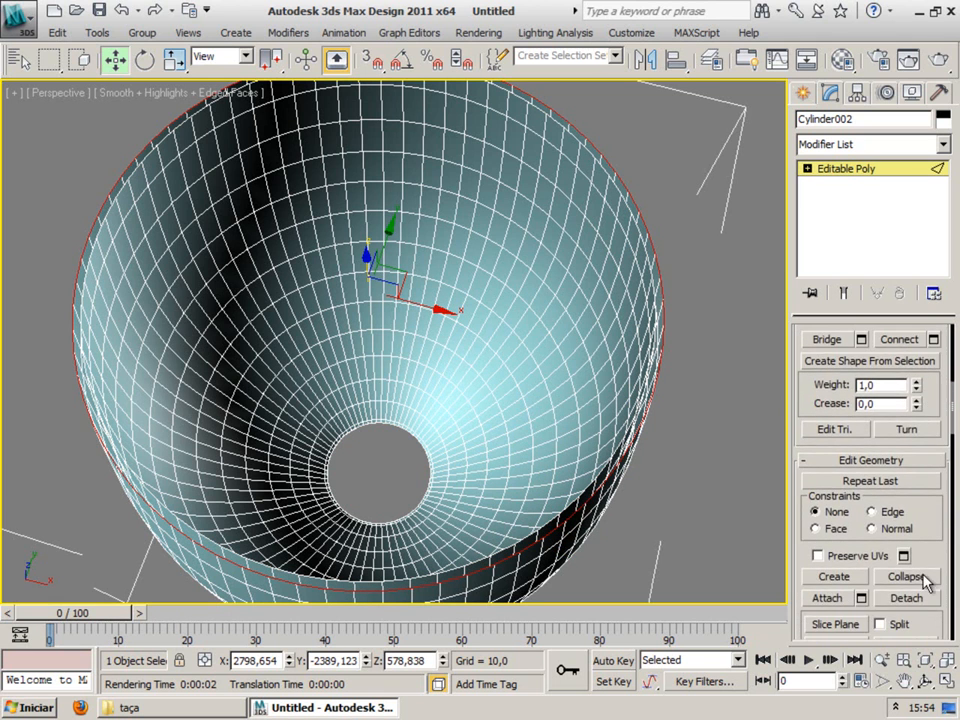
pyautogui.click(923, 577)
pyautogui.hotkey('ctrl', 'z')
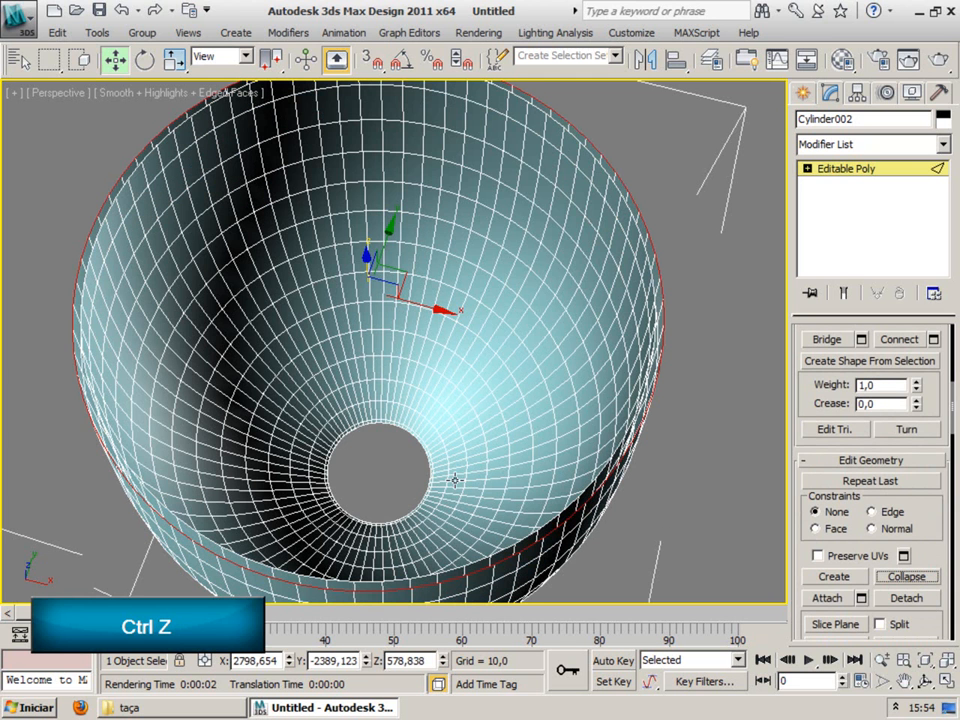
# Step: Extend the rim loop inward with a scaled copy down to a small central ring, and collapse that ring to close the top
pyautogui.press('w')
pyautogui.press('e')
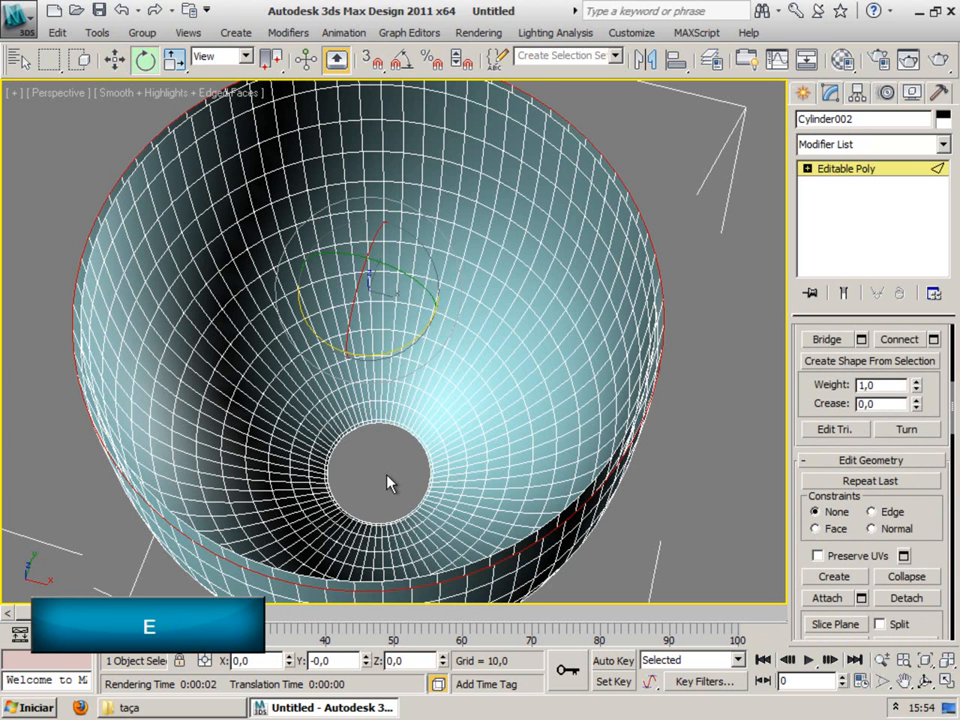
pyautogui.press('r')
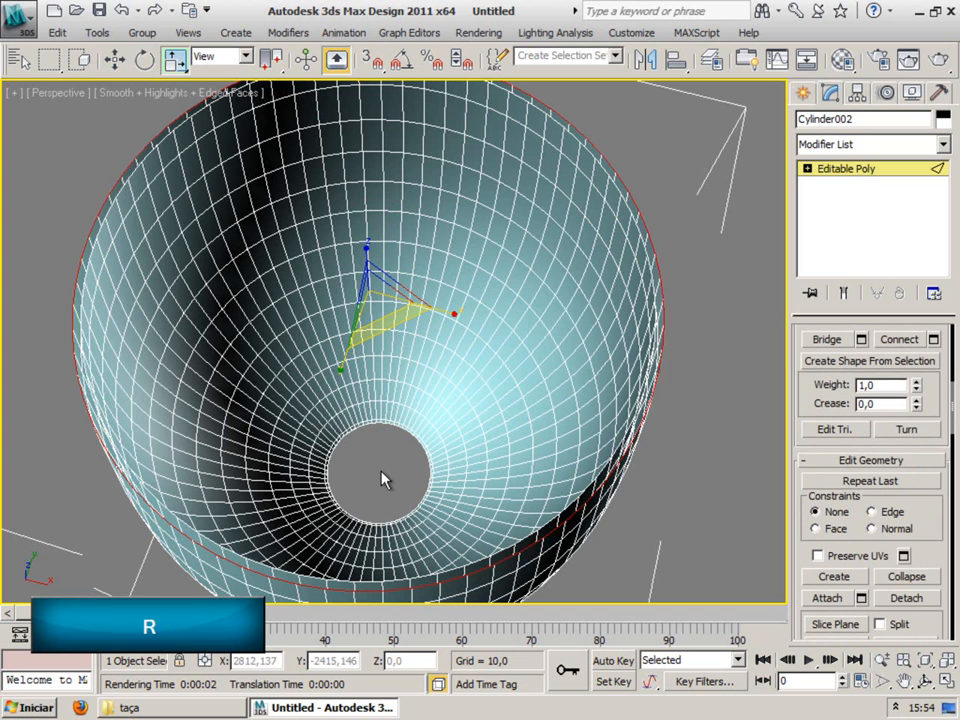
pyautogui.keyDown('shift'); pyautogui.moveTo(390, 330); pyautogui.dragTo(262, 145); pyautogui.keyUp('shift')
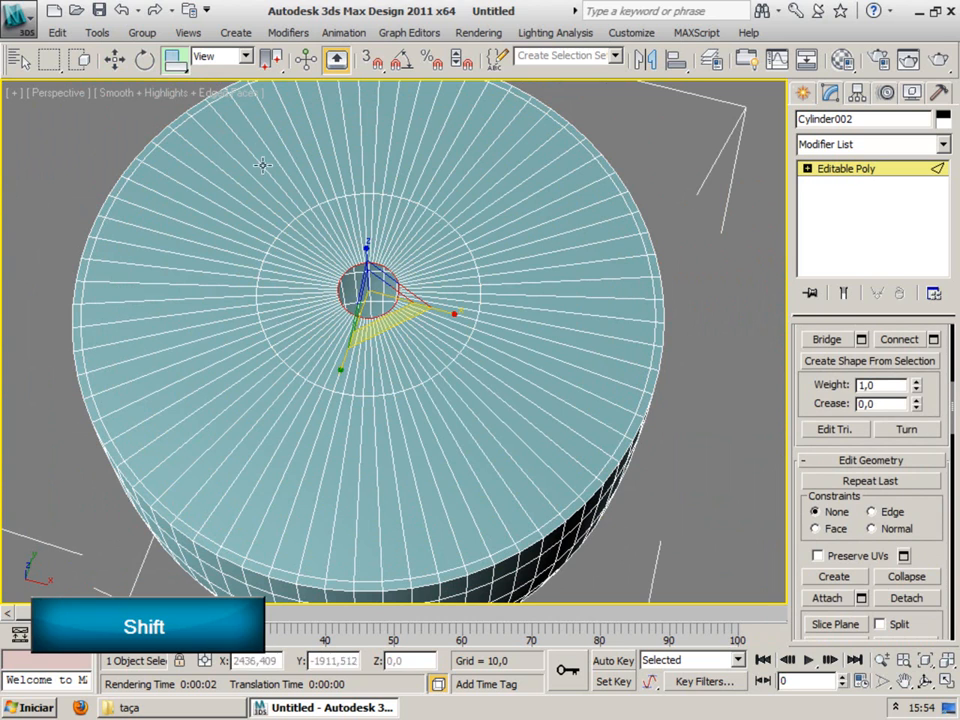
pyautogui.scroll(-1, 897, 563)
pyautogui.click(897, 566)
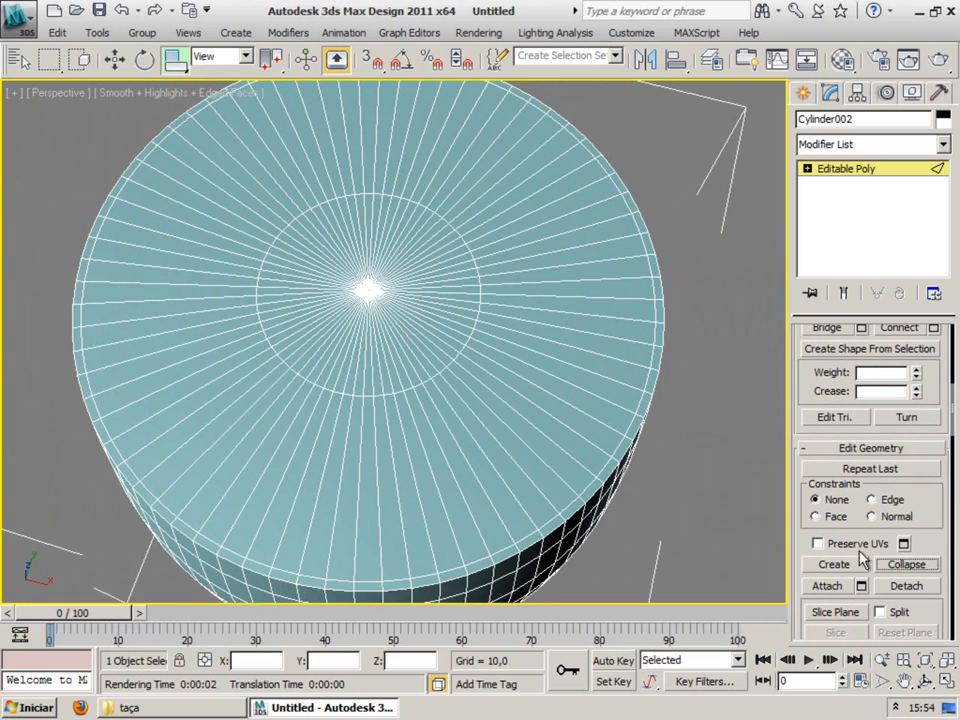
# Step: Select the open border on the underside of the bowl section and cap it
pyautogui.moveTo(524, 489); pyautogui.dragTo(437, 228, button='middle')
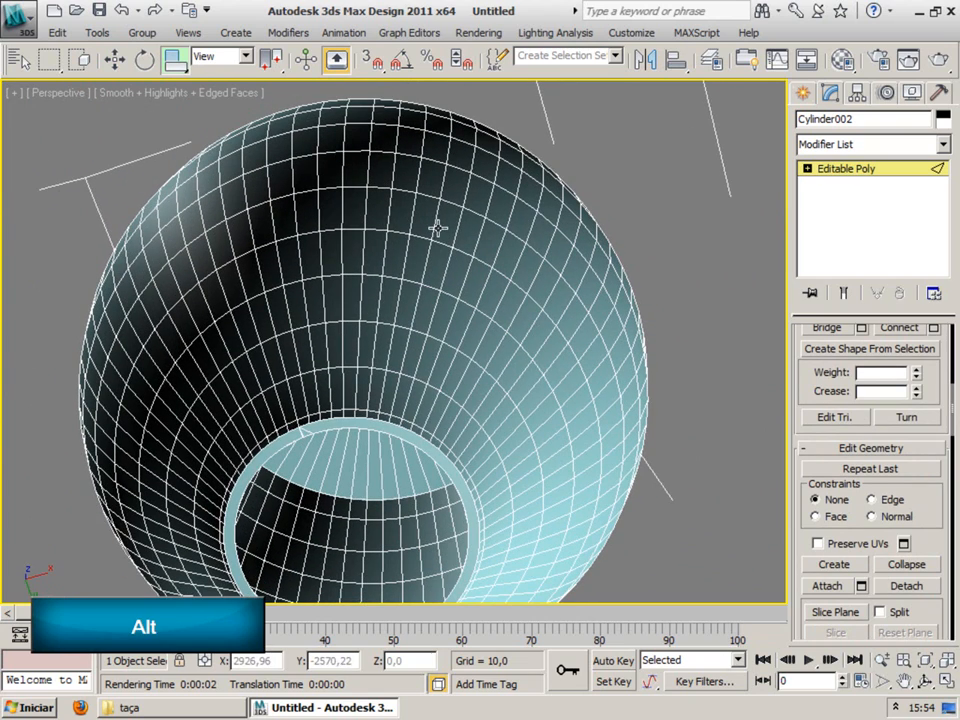
pyautogui.click(393, 456)
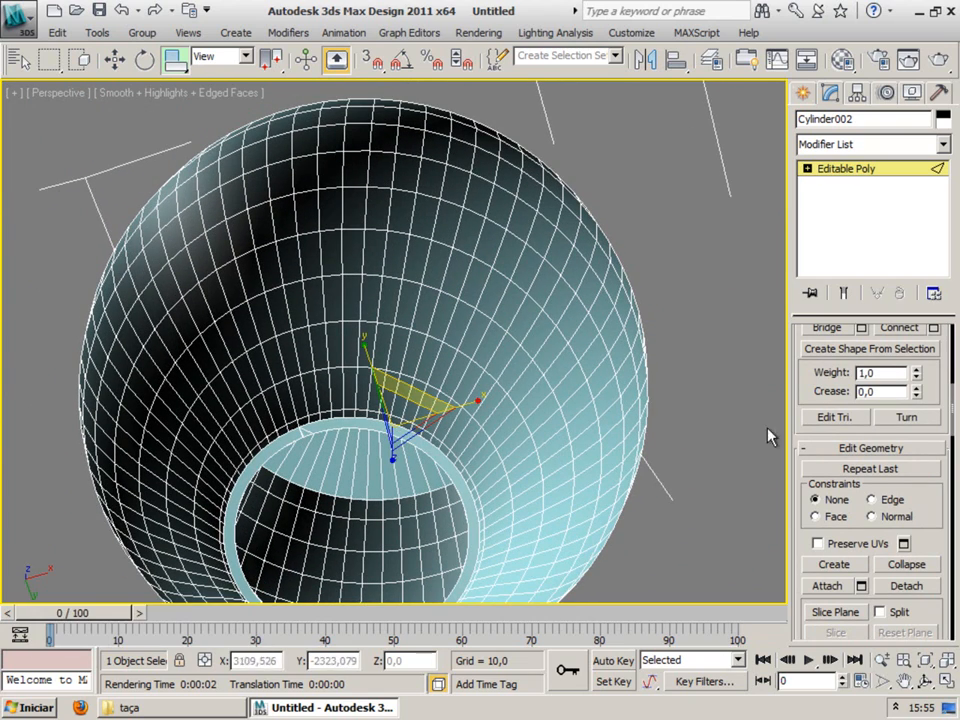
pyautogui.scroll(10, 803, 377)
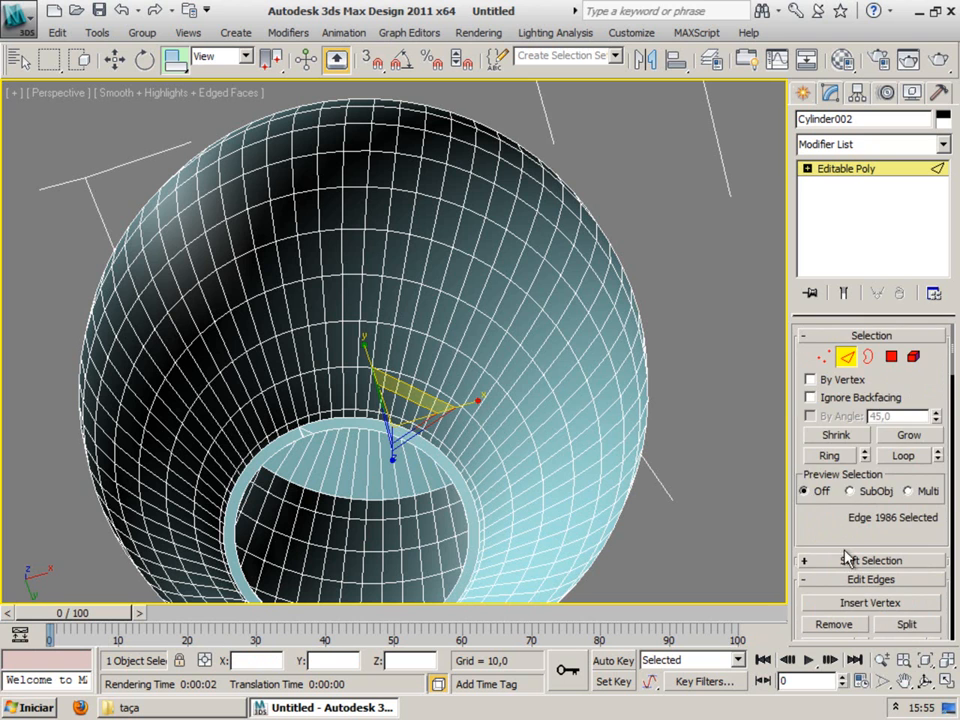
pyautogui.click(868, 357)
pyautogui.click(445, 473)
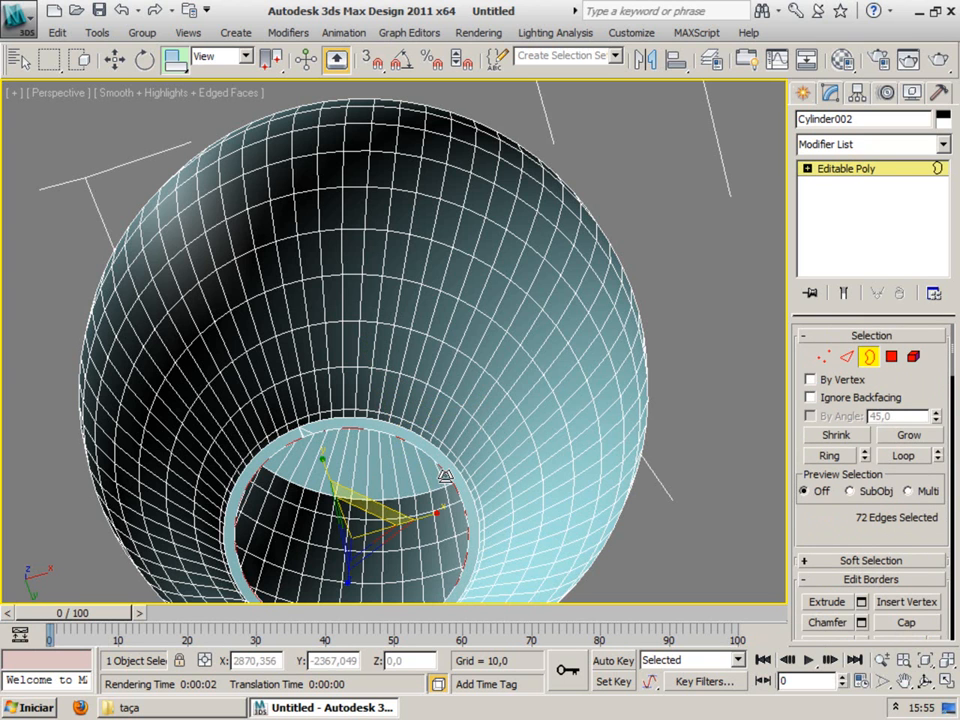
pyautogui.scroll(-2, 790, 583)
pyautogui.click(906, 580)
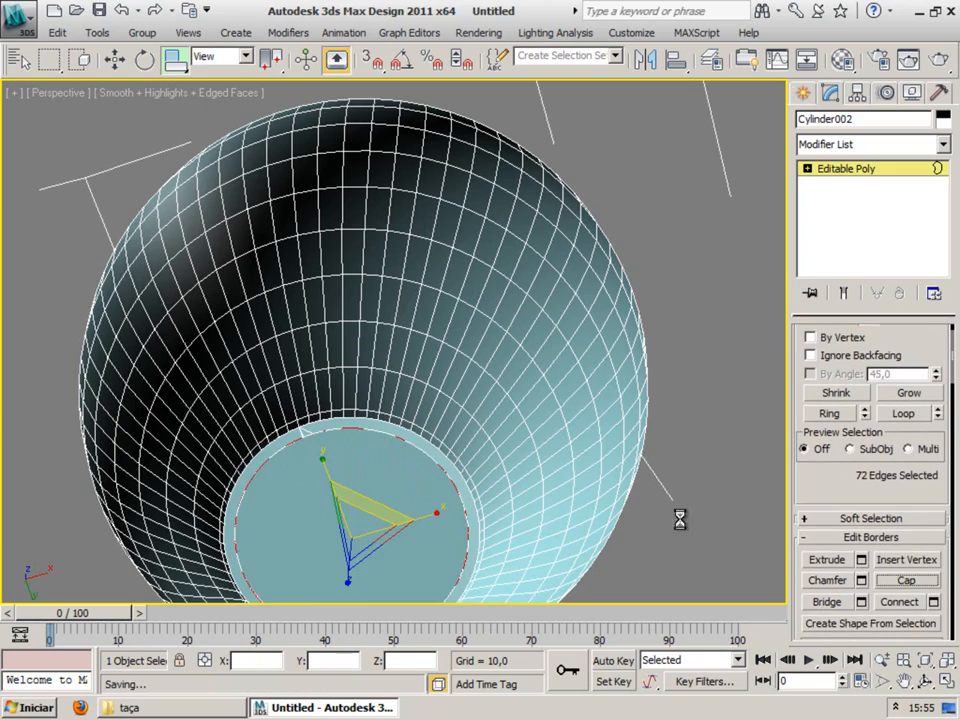
# Step: Examine the closed bowl section from above and alongside the original goblet
pyautogui.keyDown('alt'); pyautogui.moveTo(460, 395); pyautogui.dragTo(401, 495, button='middle'); pyautogui.keyUp('alt')
pyautogui.keyDown('alt'); pyautogui.scroll(-3, 414, 388); pyautogui.keyUp('alt')
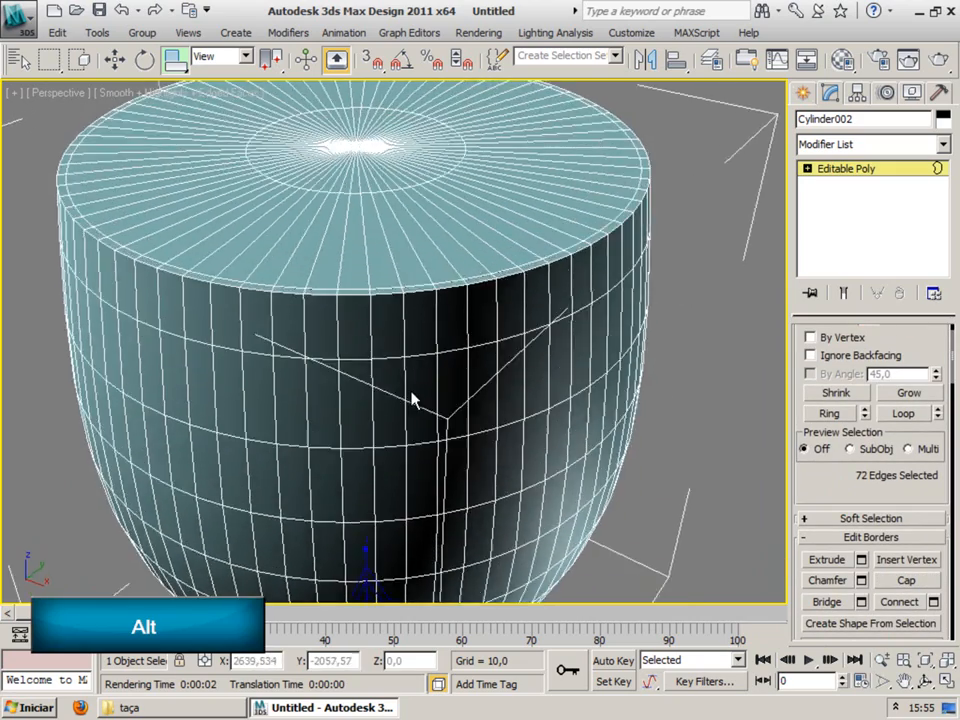
pyautogui.keyDown('alt'); pyautogui.moveTo(429, 386); pyautogui.dragTo(429, 387, button='middle'); pyautogui.keyUp('alt')
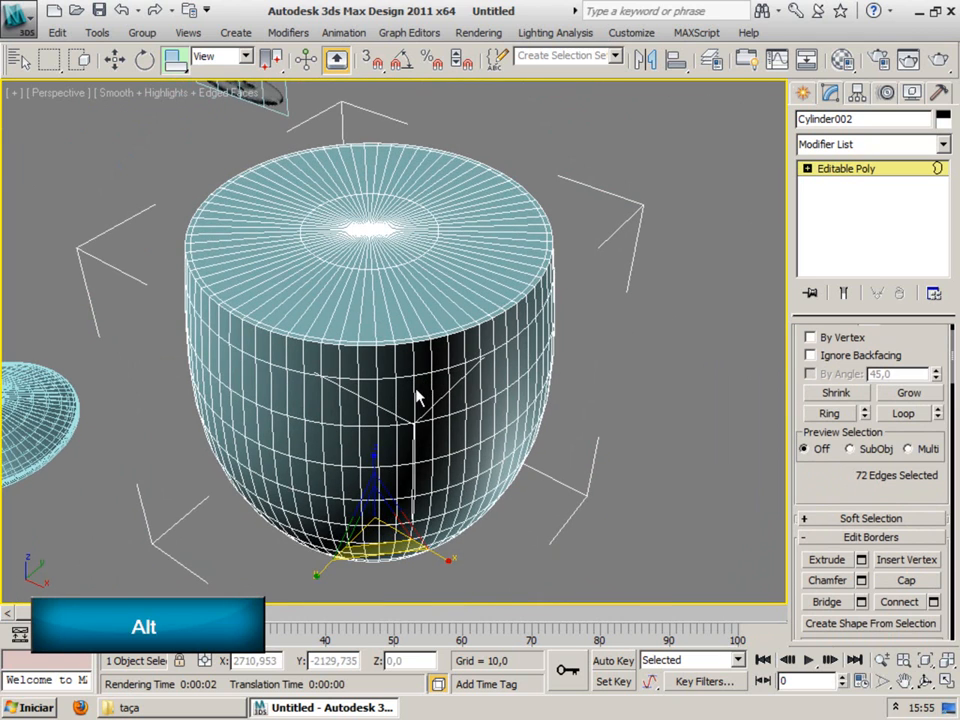
pyautogui.press('w')
pyautogui.moveTo(363, 368); pyautogui.dragTo(367, 396, button='middle')
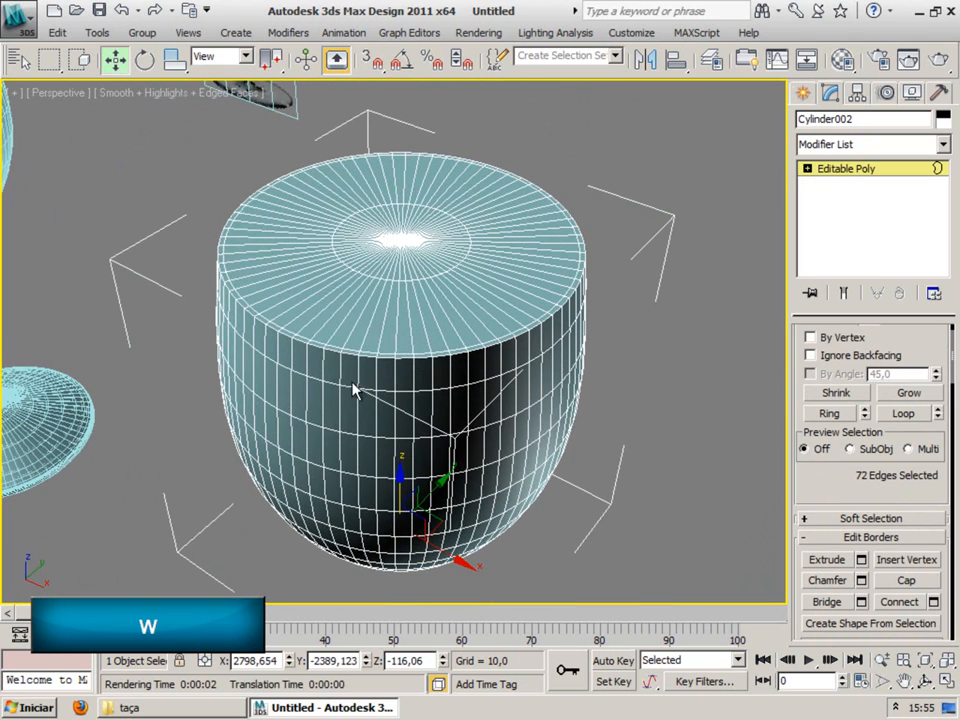
pyautogui.scroll(-6, 400, 390)
pyautogui.keyDown('alt'); pyautogui.moveTo(320, 393); pyautogui.dragTo(381, 401, button='middle'); pyautogui.keyUp('alt')
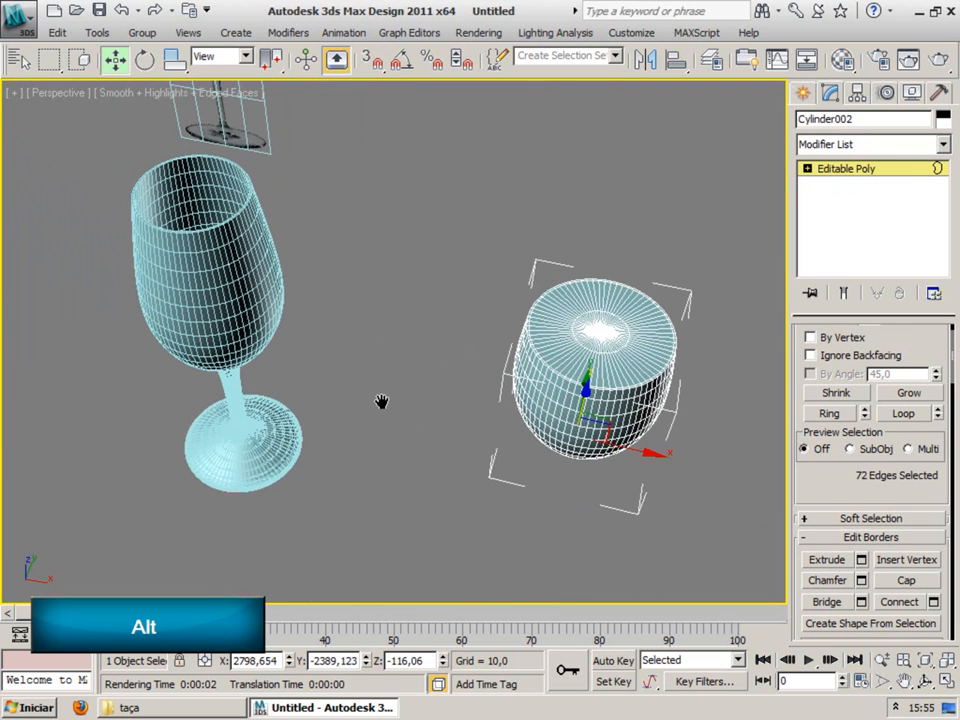
pyautogui.moveTo(311, 381); pyautogui.dragTo(320, 398, button='middle')
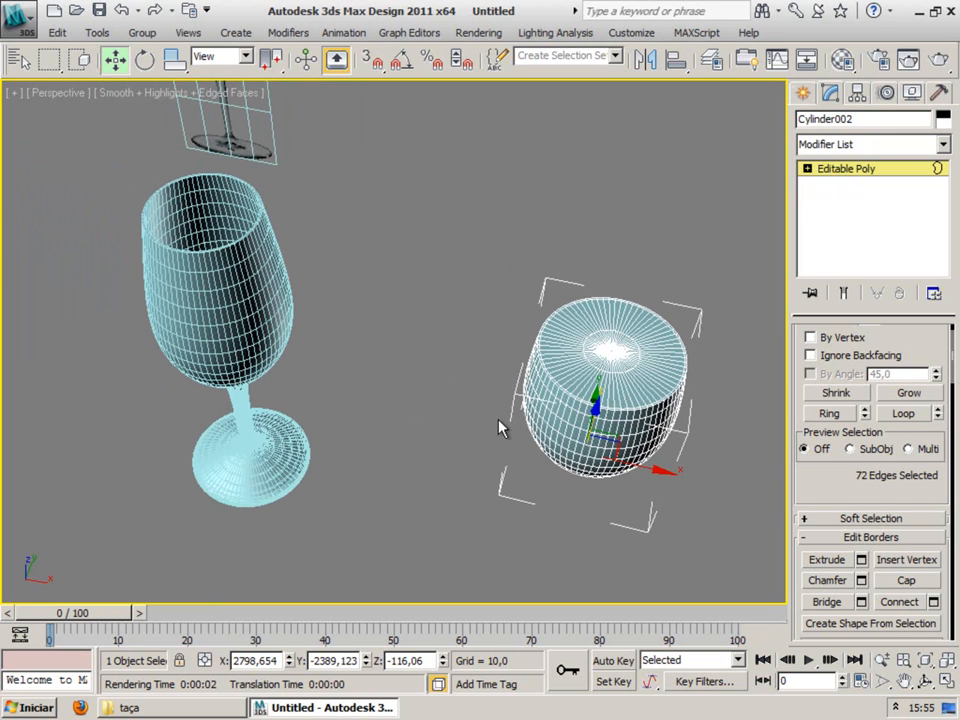
# Step: Undo the accidental border move, leave border editing, and move the whole bowl section along X into the goblet
pyautogui.keyDown('shift'); pyautogui.moveTo(665, 473); pyautogui.dragTo(565, 433); pyautogui.keyUp('shift')
pyautogui.hotkey('ctrl', 'z')
pyautogui.moveTo(806, 376); pyautogui.dragTo(803, 581)
pyautogui.click(867, 359)
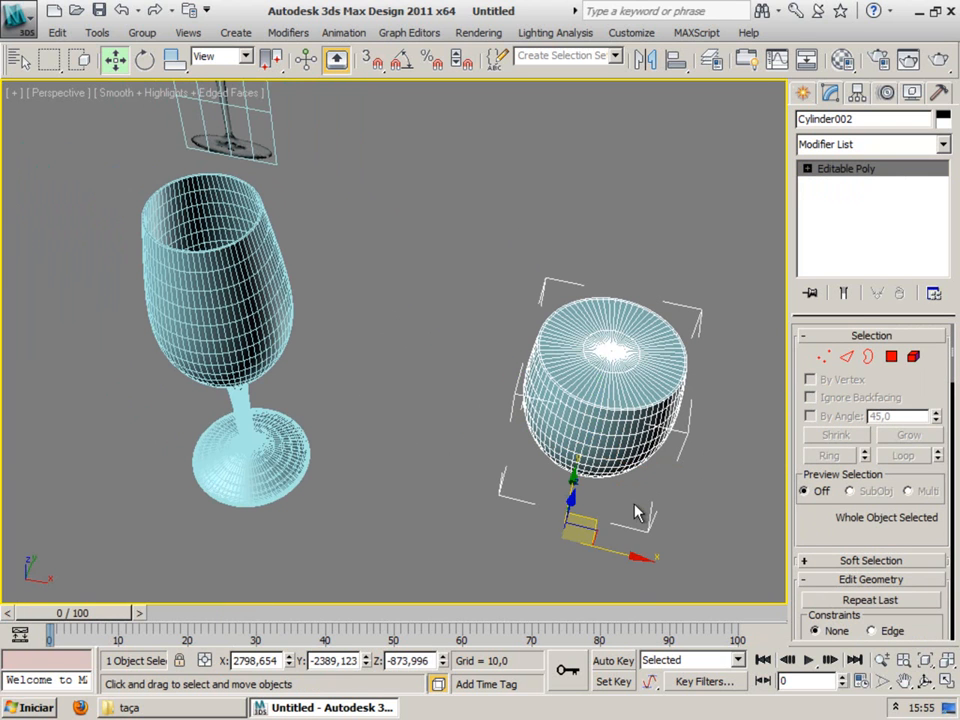
pyautogui.moveTo(637, 557); pyautogui.dragTo(330, 466)
# Step: Center the bowl section on the goblet in the top view by moving it about -18.33 along X
pyautogui.hotkey('alt', 'w')
pyautogui.press('z')
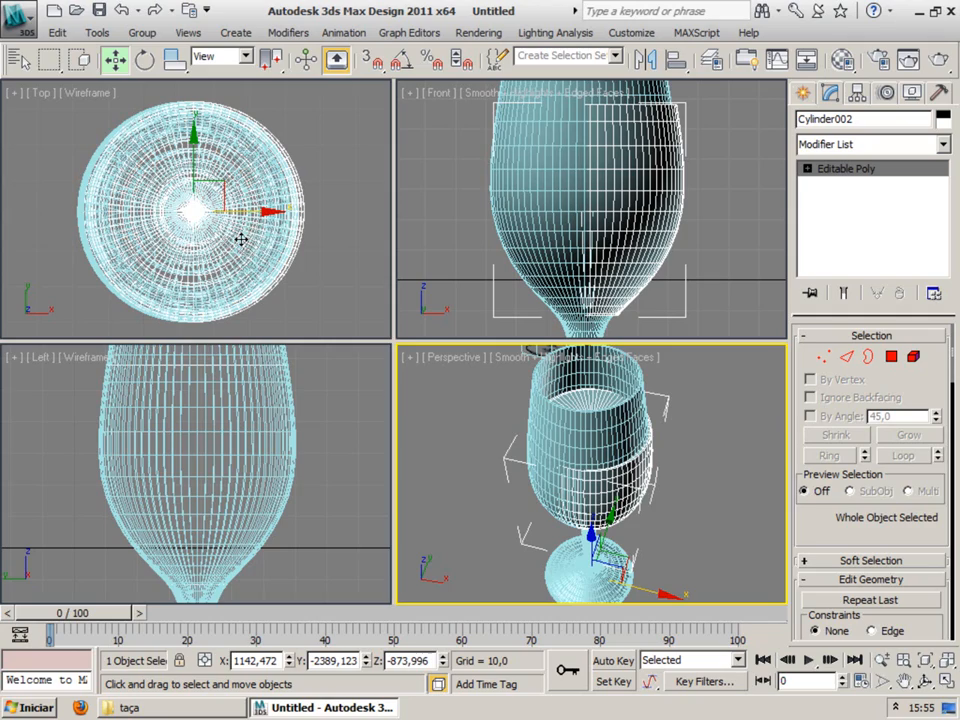
pyautogui.moveTo(241, 238); pyautogui.dragTo(245, 243, button='middle')
pyautogui.hotkey('alt', 'w')
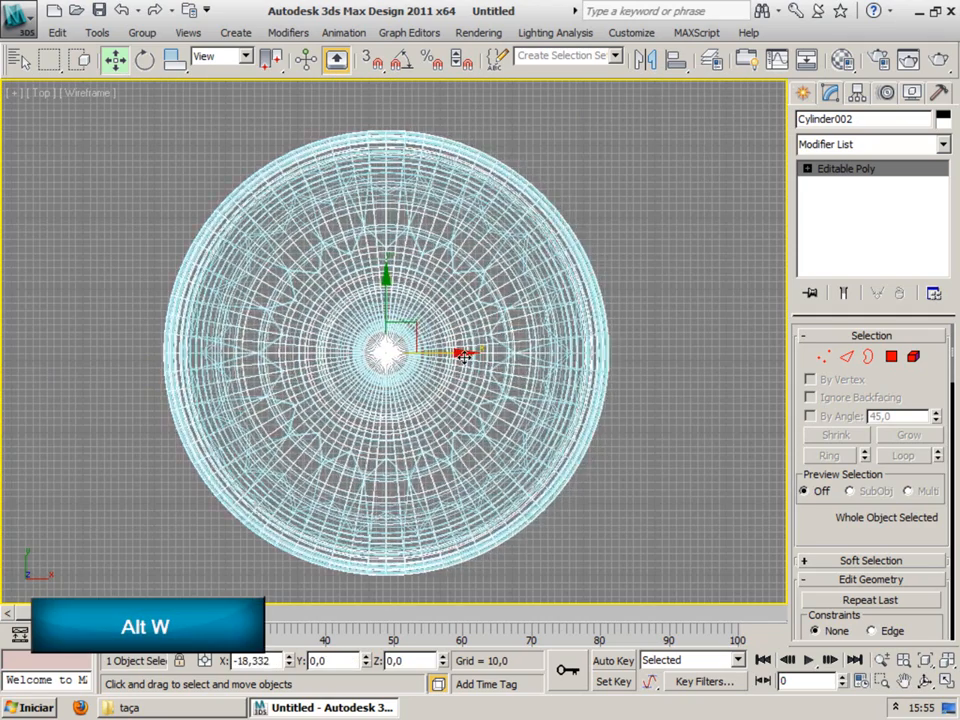
pyautogui.hotkey('alt', 'w')
# Step: Try shrinking the bowl section with squash scaling in the left view
pyautogui.moveTo(269, 471); pyautogui.dragTo(279, 470, button='middle')
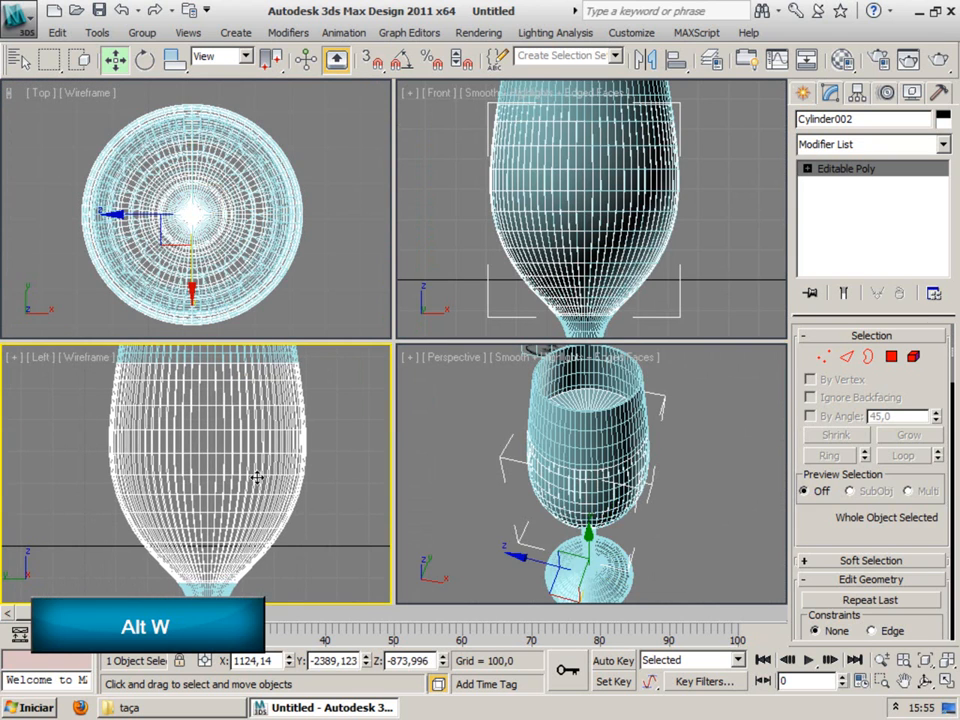
pyautogui.hotkey('alt', 'w')
pyautogui.press('r')
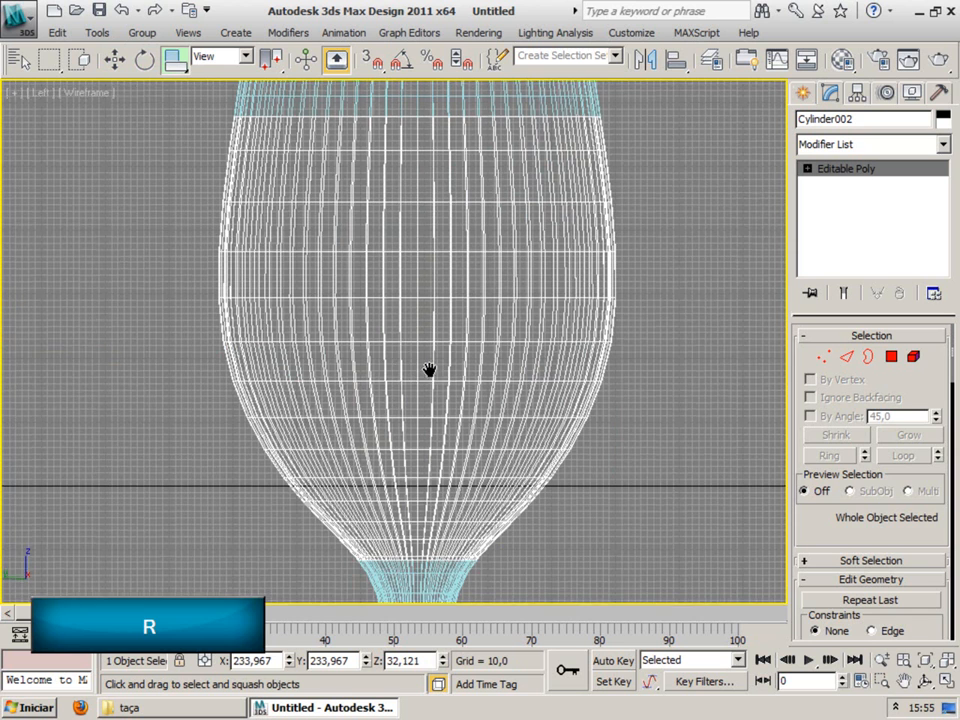
pyautogui.scroll(-4, 431, 380)
pyautogui.moveTo(422, 388); pyautogui.dragTo(422, 298, button='middle')
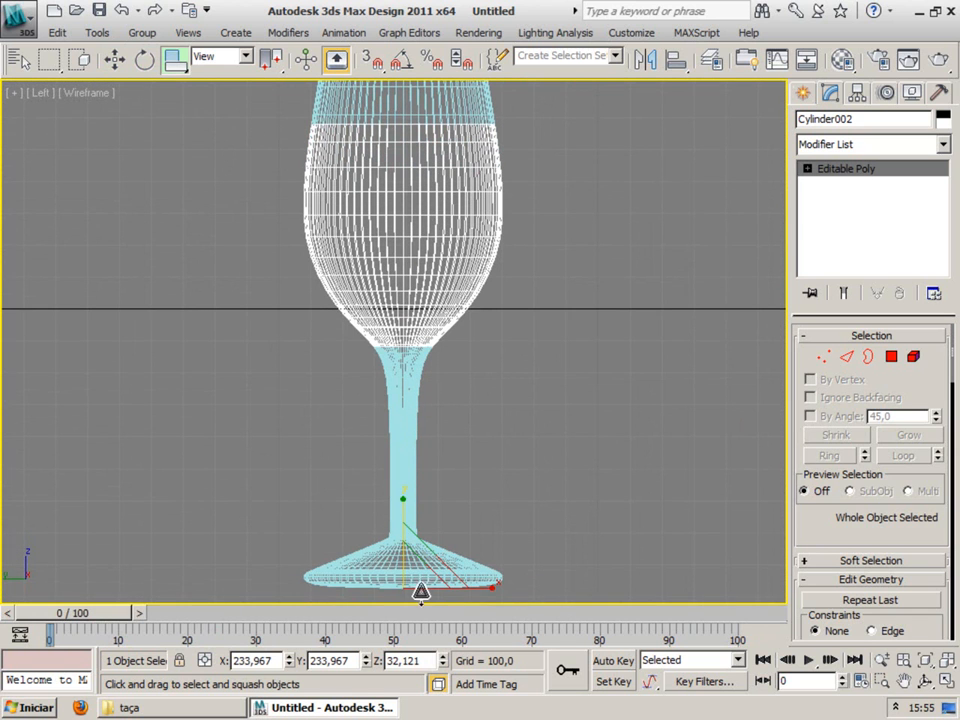
pyautogui.moveTo(410, 580); pyautogui.dragTo(422, 575)
pyautogui.hotkey('ctrl', 'z')
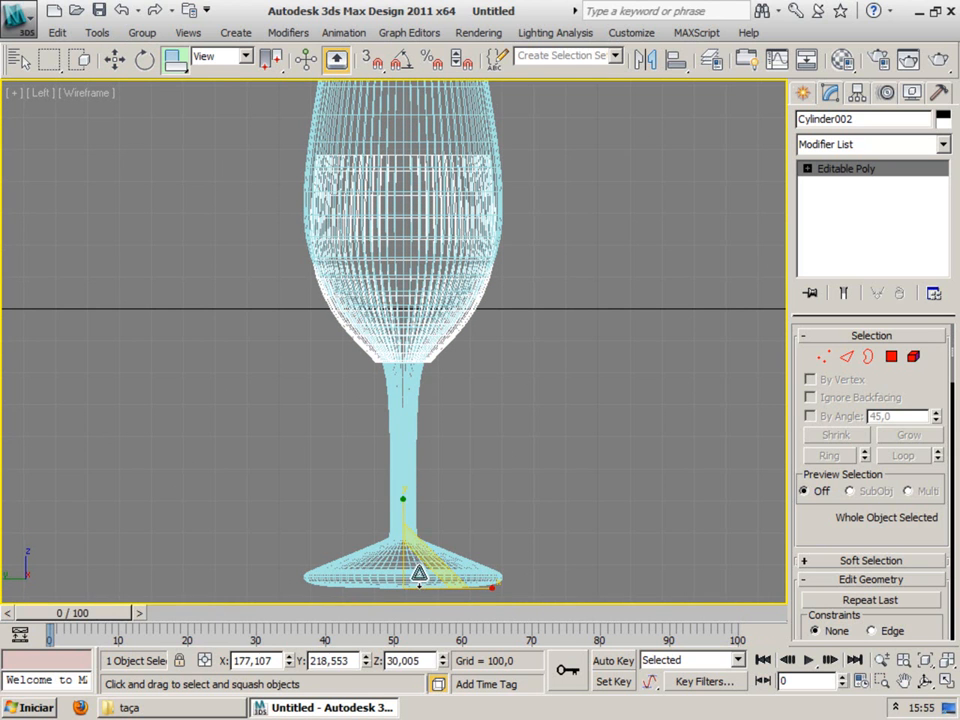
# Step: Try raising the squashed bowl section inside the goblet and fine-tuning its scale and height
pyautogui.press('w')
pyautogui.moveTo(403, 510); pyautogui.dragTo(403, 487)
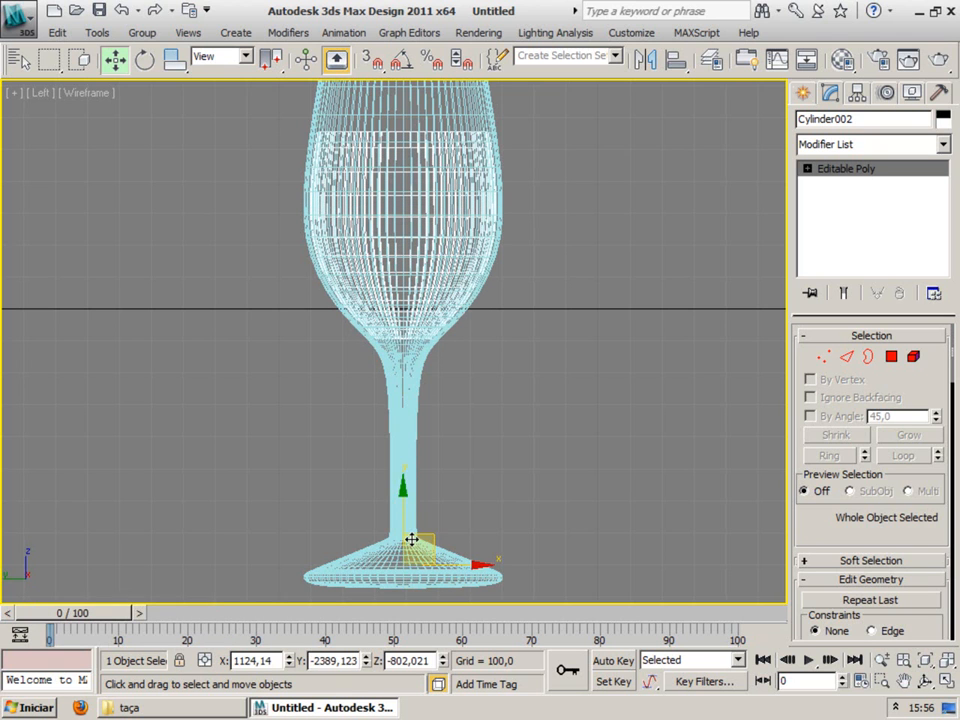
pyautogui.press('r')
pyautogui.moveTo(428, 541); pyautogui.dragTo(429, 538)
pyautogui.press('w')
pyautogui.moveTo(403, 497); pyautogui.dragTo(403, 504)
# Step: Check the distorted section in the perspective view, and undo its squash scaling and vertical moves
pyautogui.hotkey('alt', 'w')
pyautogui.middleClick(502, 452)
pyautogui.moveTo(502, 452); pyautogui.dragTo(531, 489, button='middle')
pyautogui.hotkey('ctrl', 'z')
pyautogui.hotkey('ctrl', 'z')
pyautogui.hotkey('ctrl', 'z')
pyautogui.hotkey('ctrl', 'z')
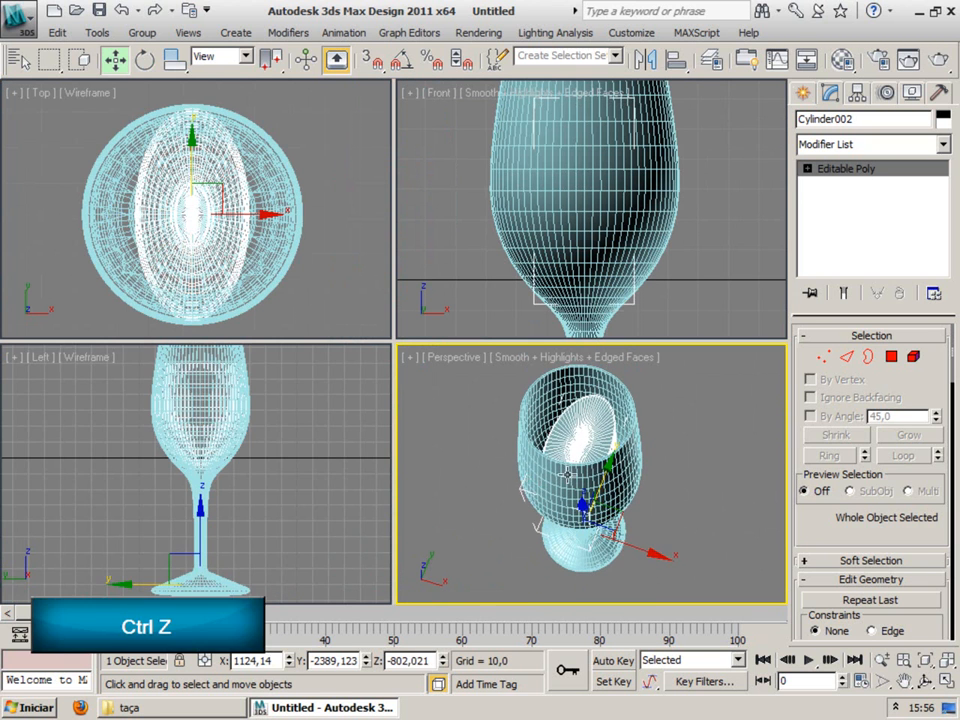
pyautogui.hotkey('ctrl', 'z')
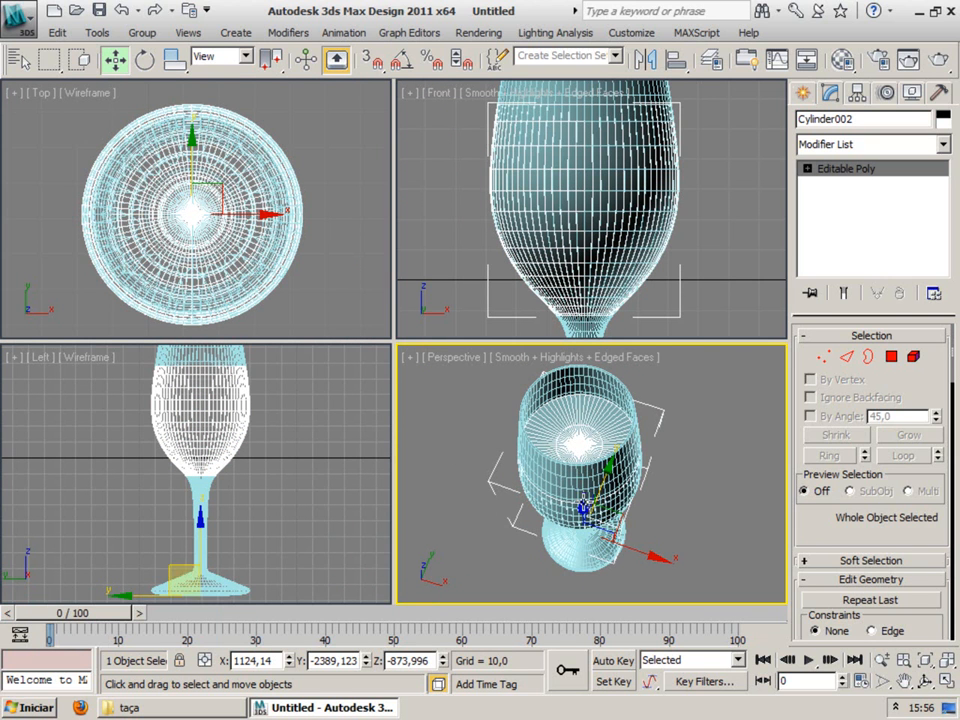
# Step: Switch to uniform scaling and shrink the bowl section slightly, to an X scale of about 217.16
pyautogui.moveTo(600, 464); pyautogui.dragTo(584, 467, button='middle')
pyautogui.press('r')
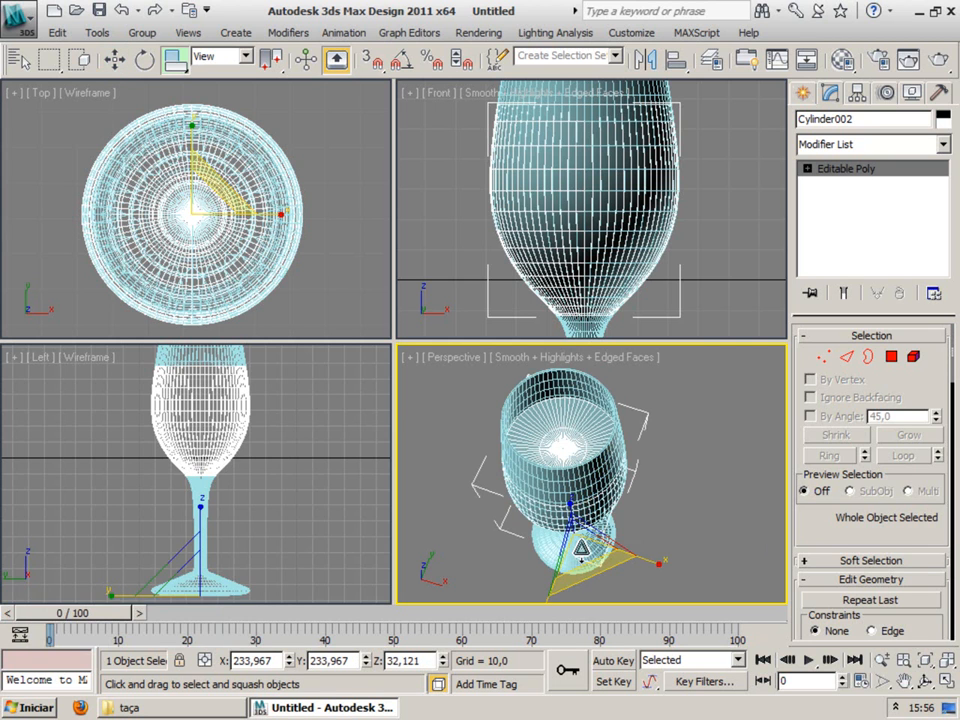
pyautogui.press('e')
pyautogui.press('r')
pyautogui.press('r')
pyautogui.moveTo(578, 545); pyautogui.dragTo(580, 553)
# Step: Raise the bowl section vertically by about 68.22 in the left view so it sits inside the goblet's bowl
pyautogui.press('w')
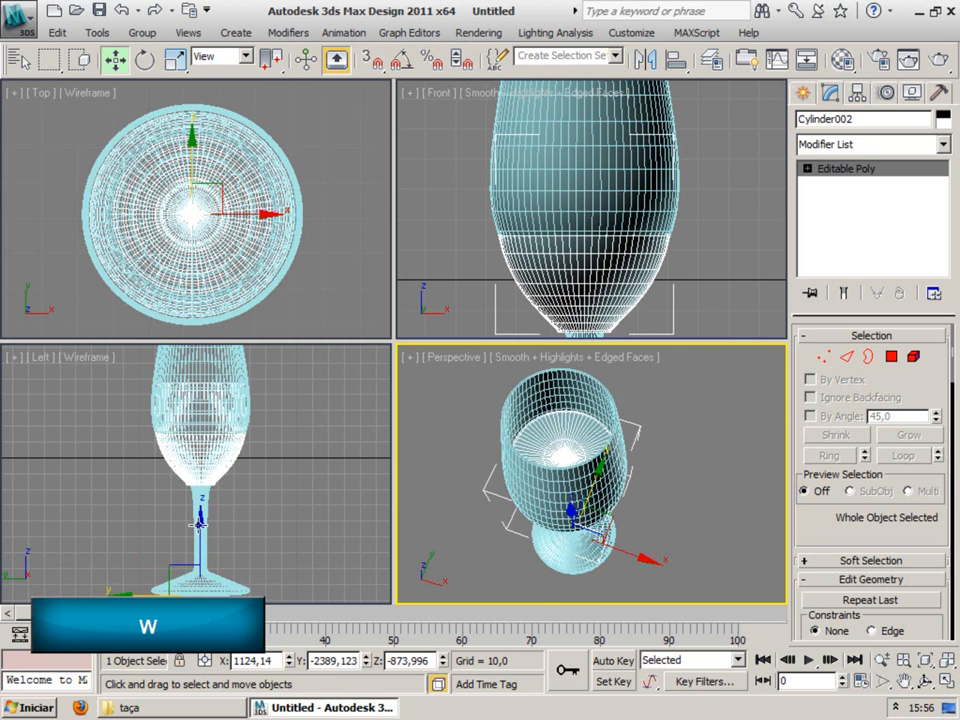
pyautogui.click(202, 523)
pyautogui.moveTo(202, 525); pyautogui.dragTo(203, 515)
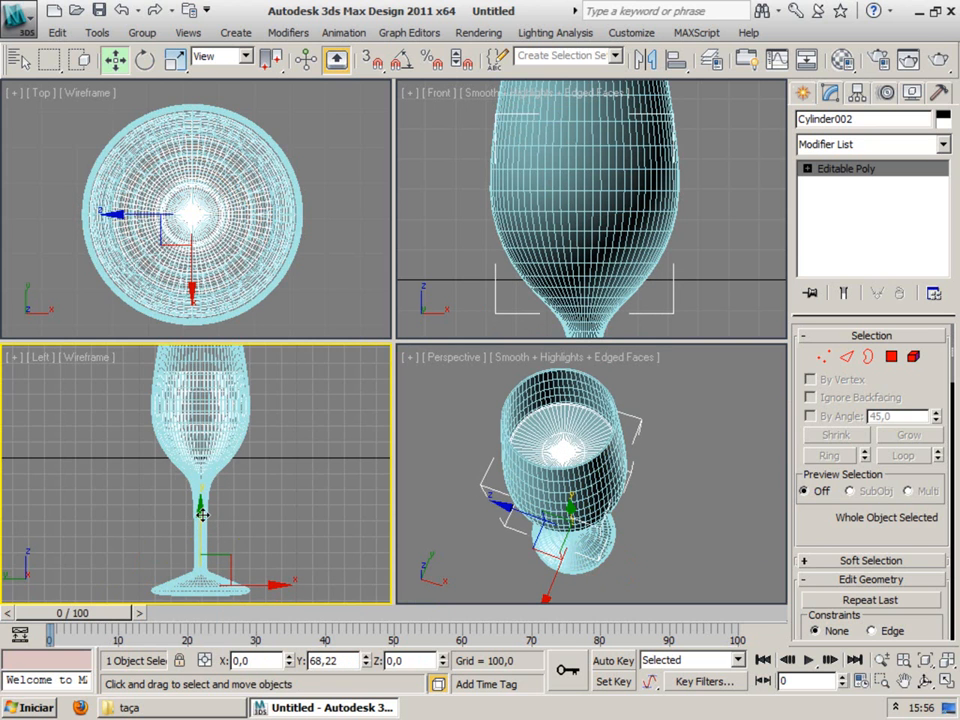
# Step: Scale the bowl section up uniformly inside the goblet, to an X scale of about 225.56
pyautogui.moveTo(203, 477); pyautogui.dragTo(210, 510, button='middle')
pyautogui.press('z')
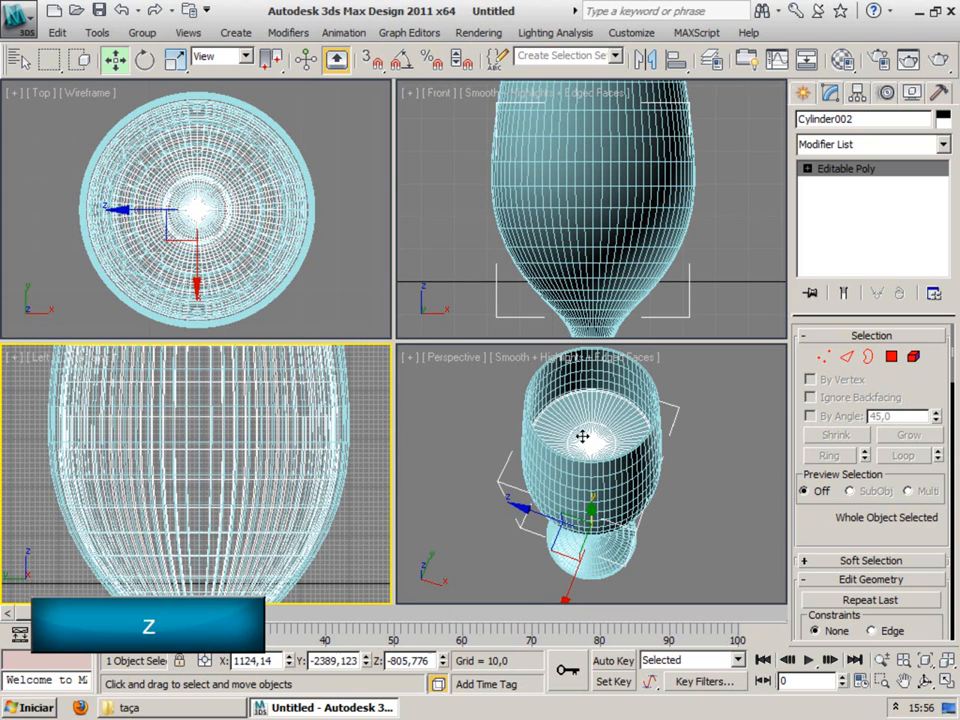
pyautogui.press('e')
pyautogui.press('r')
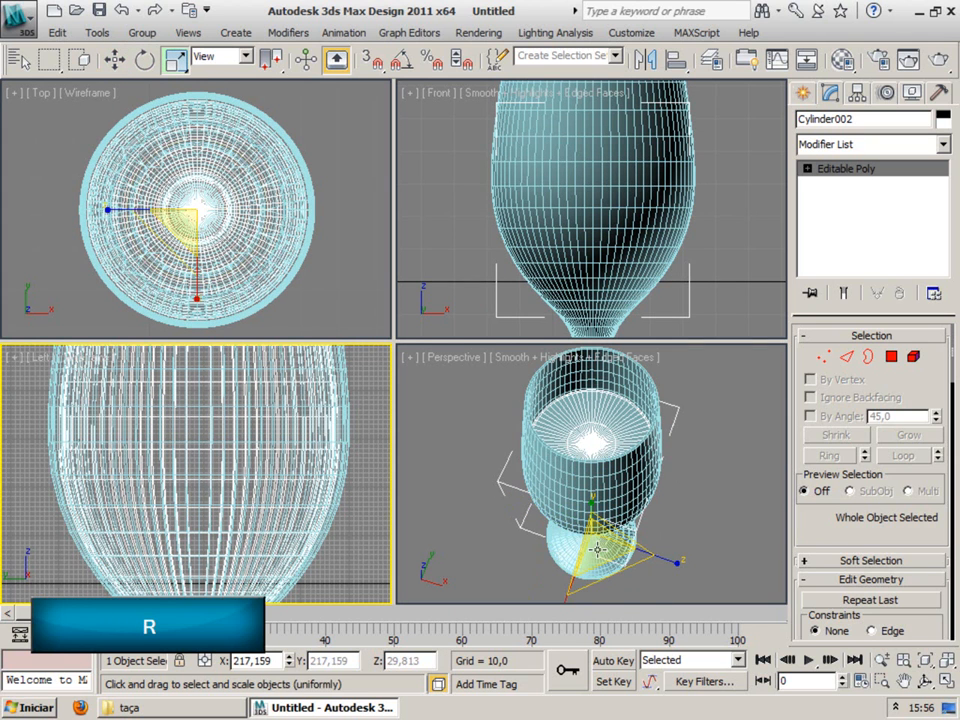
pyautogui.click(597, 540)
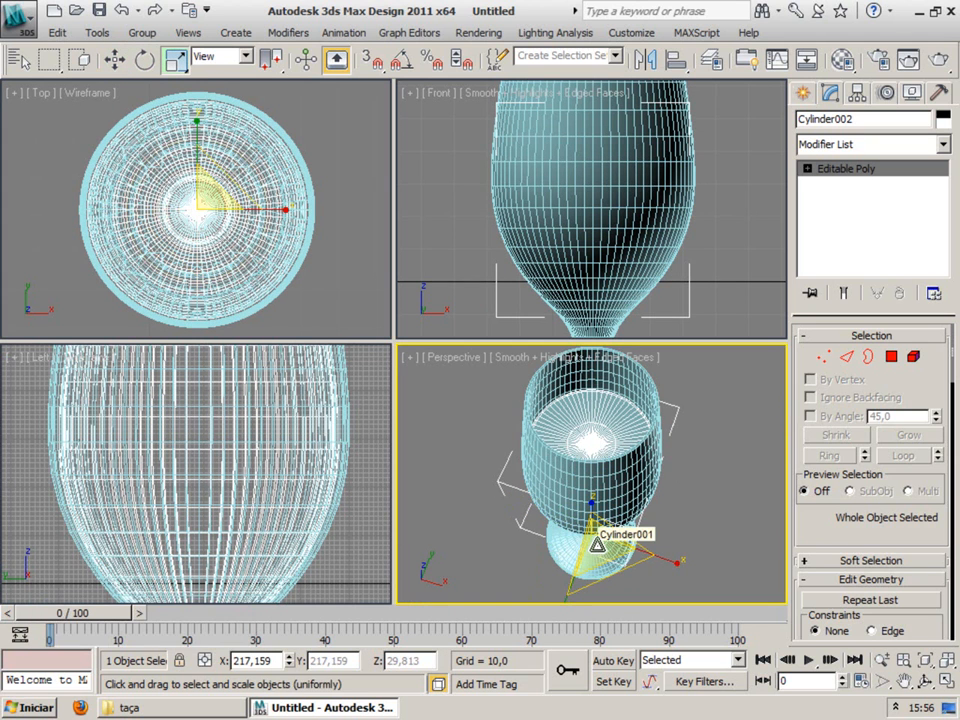
pyautogui.moveTo(597, 543); pyautogui.dragTo(597, 542)
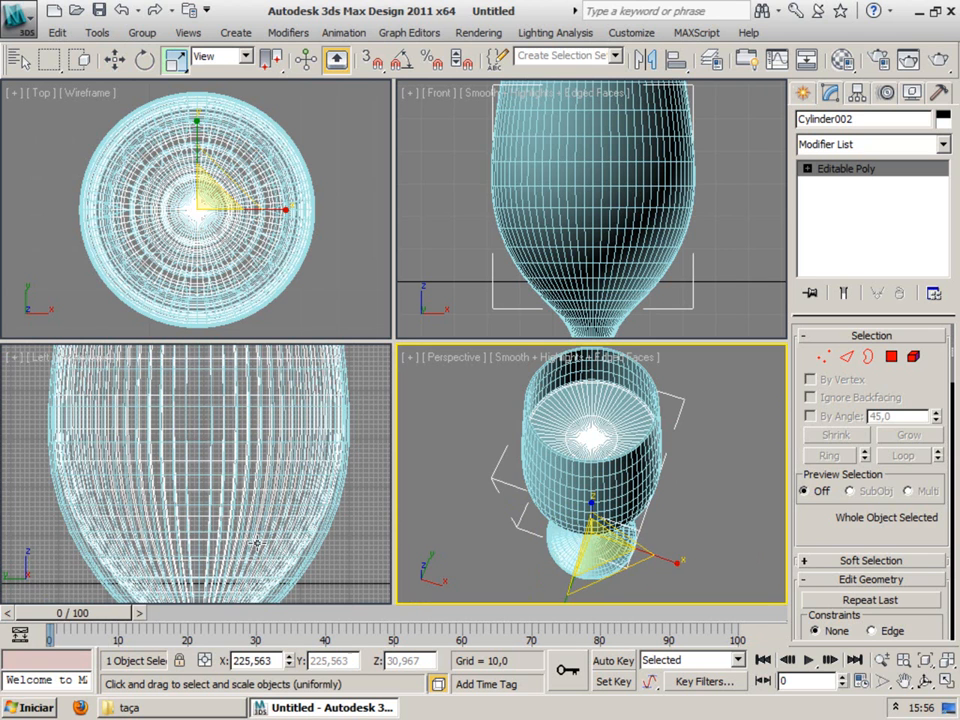
# Step: Lower the bowl section vertically by about 32.46 in the left view to seat it inside the goblet
pyautogui.press('w')
pyautogui.moveTo(196, 515); pyautogui.dragTo(227, 460, button='middle')
pyautogui.scroll(-2, 210, 480)
pyautogui.scroll(2, 214, 510)
pyautogui.moveTo(206, 556); pyautogui.dragTo(206, 565)
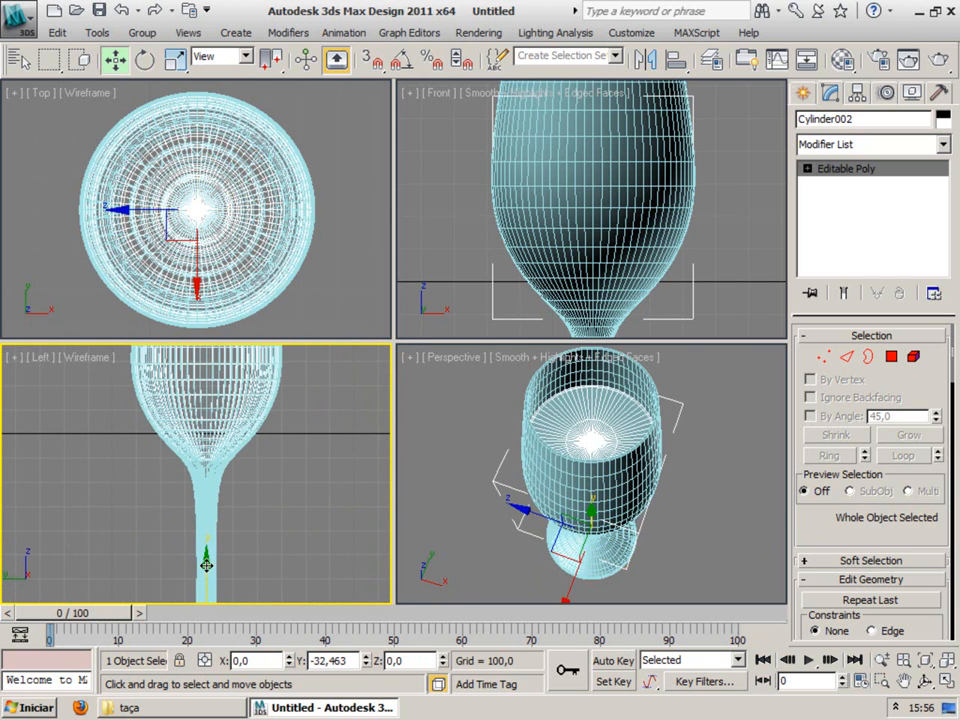
# Step: Delete the reference image plane standing behind the goblet
pyautogui.keyDown('alt'); pyautogui.moveTo(675, 474); pyautogui.dragTo(679, 506, button='middle'); pyautogui.keyUp('alt')
pyautogui.hotkey('alt', 'w')
pyautogui.scroll(-4, 440, 405)
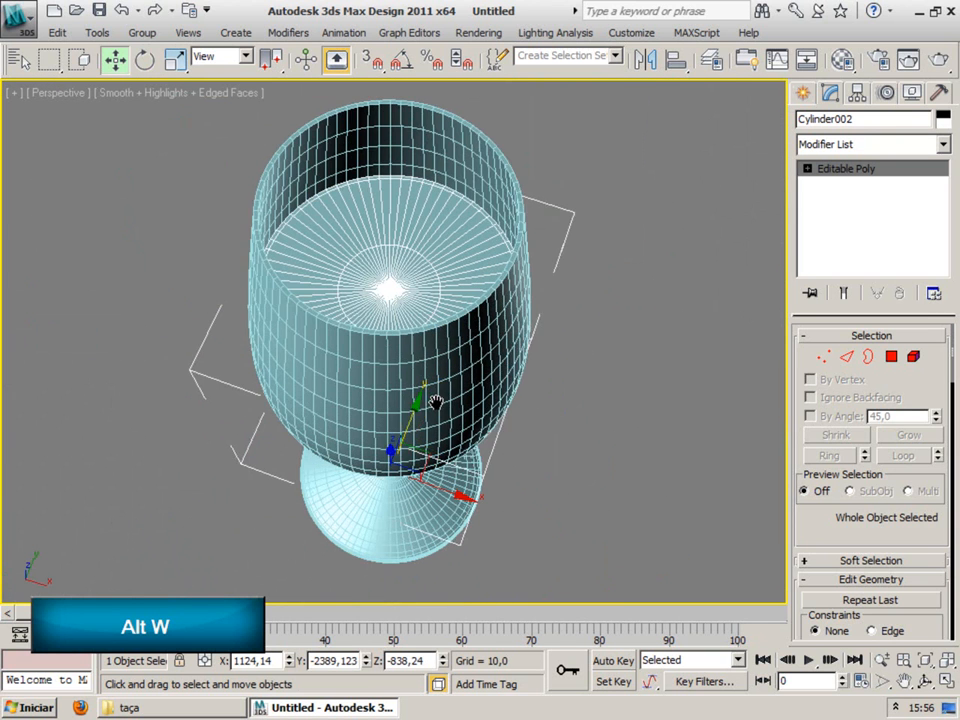
pyautogui.scroll(-3, 426, 430)
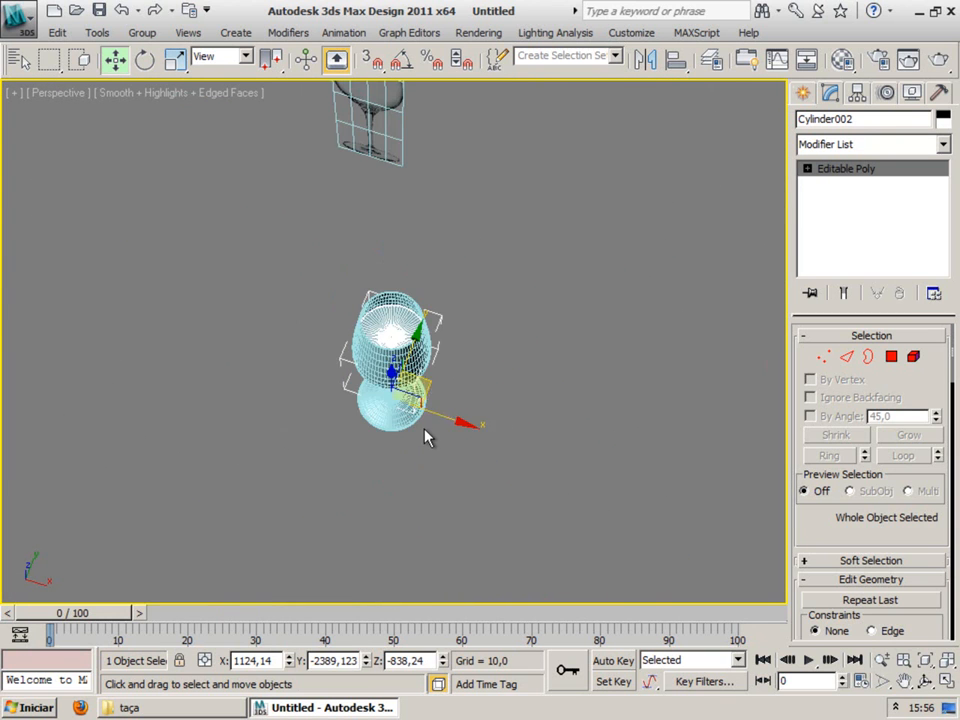
pyautogui.scroll(5, 425, 435)
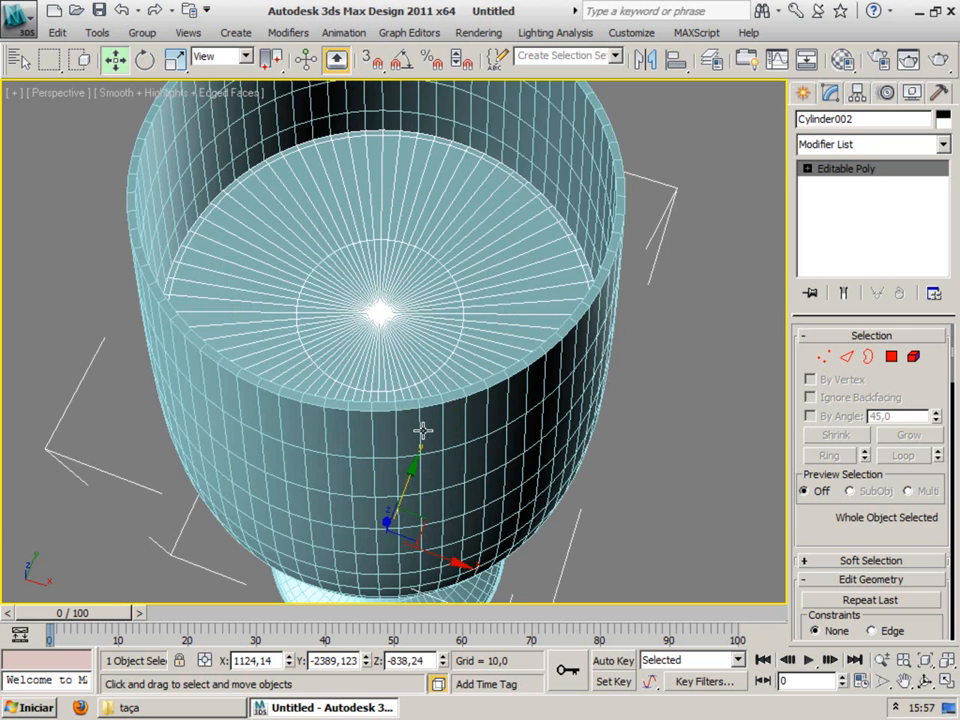
pyautogui.scroll(-3, 425, 437)
pyautogui.moveTo(425, 437)
pyautogui.keyDown('alt'); pyautogui.mouseDown(button='middle')
pyautogui.moveTo(416, 305)
pyautogui.moveTo(428, 413)
pyautogui.mouseUp(button='middle'); pyautogui.keyUp('alt')
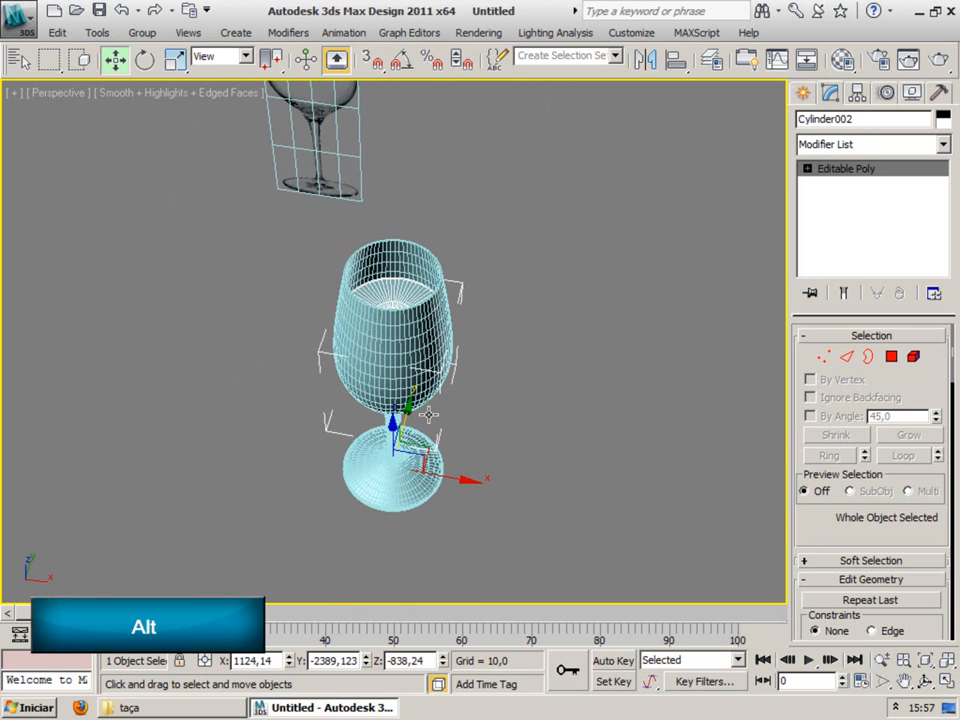
pyautogui.click(401, 176)
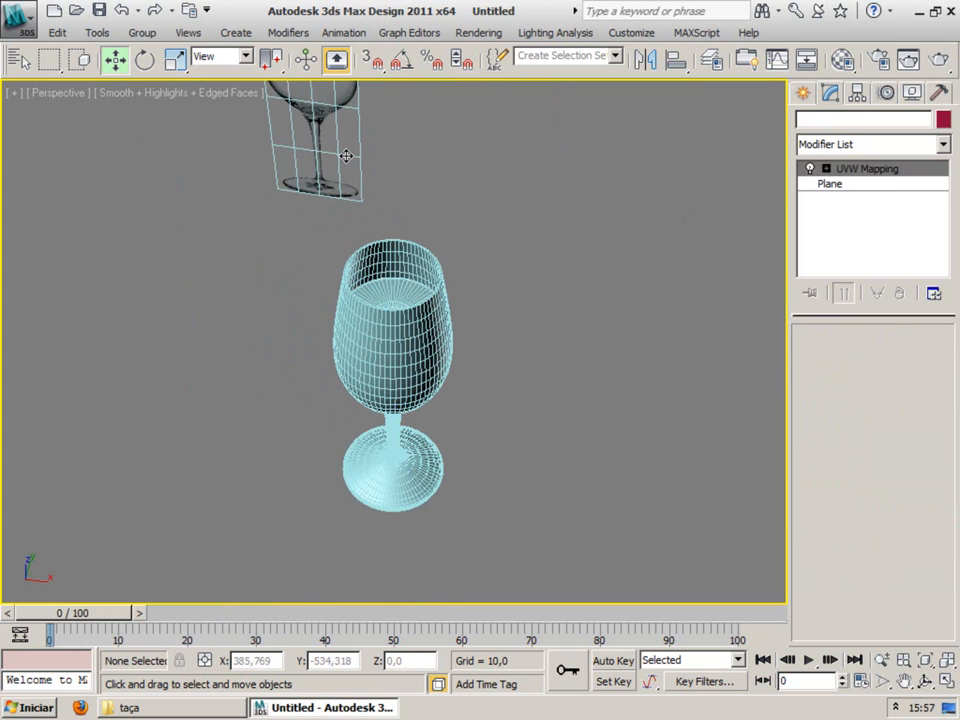
pyautogui.click(346, 156)
pyautogui.press('Delete')
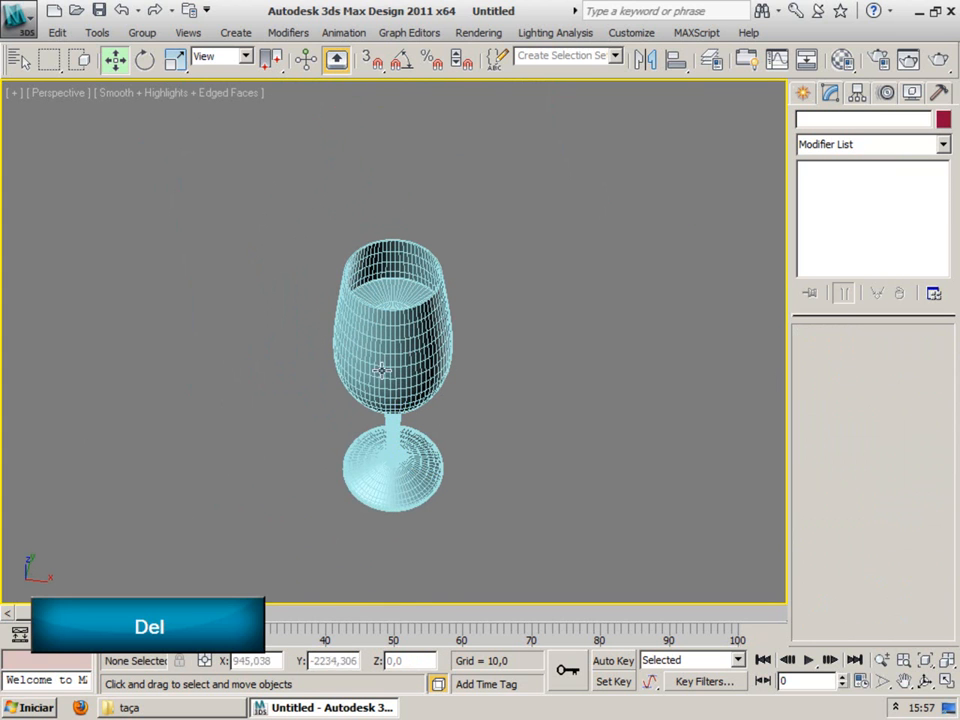
# Step: Create a large standard Plane around the goblet in the perspective view
pyautogui.moveTo(399, 384); pyautogui.dragTo(410, 341, button='middle')
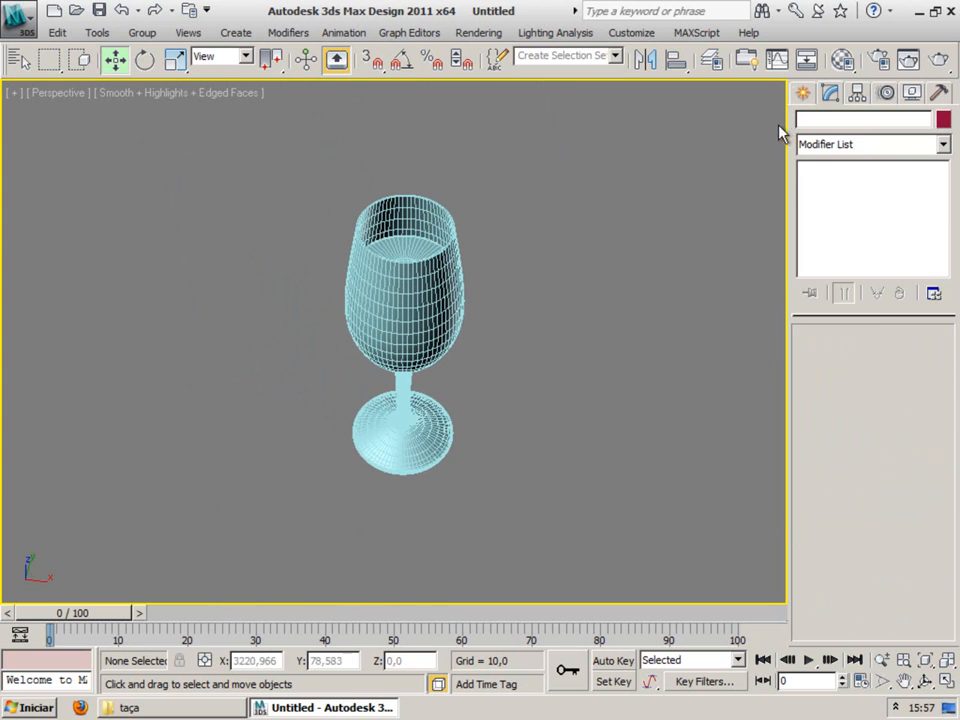
pyautogui.click(802, 93)
pyautogui.click(819, 152)
pyautogui.click(821, 166)
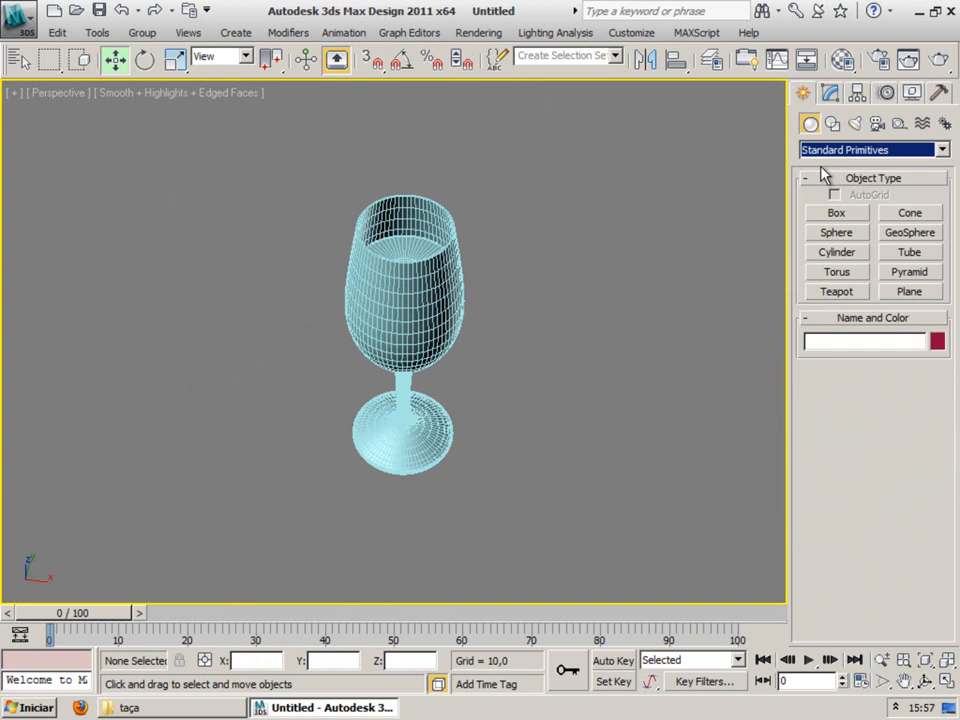
pyautogui.click(892, 292)
pyautogui.moveTo(28, 223); pyautogui.dragTo(784, 658)
# Step: Enlarge the plane to an X scale of about 511.43 and move it so the goblet sits near its centre
pyautogui.moveTo(449, 471); pyautogui.dragTo(467, 439, button='middle')
pyautogui.scroll(-5, 472, 438)
pyautogui.press('r')
pyautogui.press('r')
pyautogui.moveTo(330, 429); pyautogui.dragTo(327, 474)
pyautogui.moveTo(354, 363); pyautogui.dragTo(289, 280)
pyautogui.moveTo(212, 163); pyautogui.dragTo(381, 368)
pyautogui.press('w')
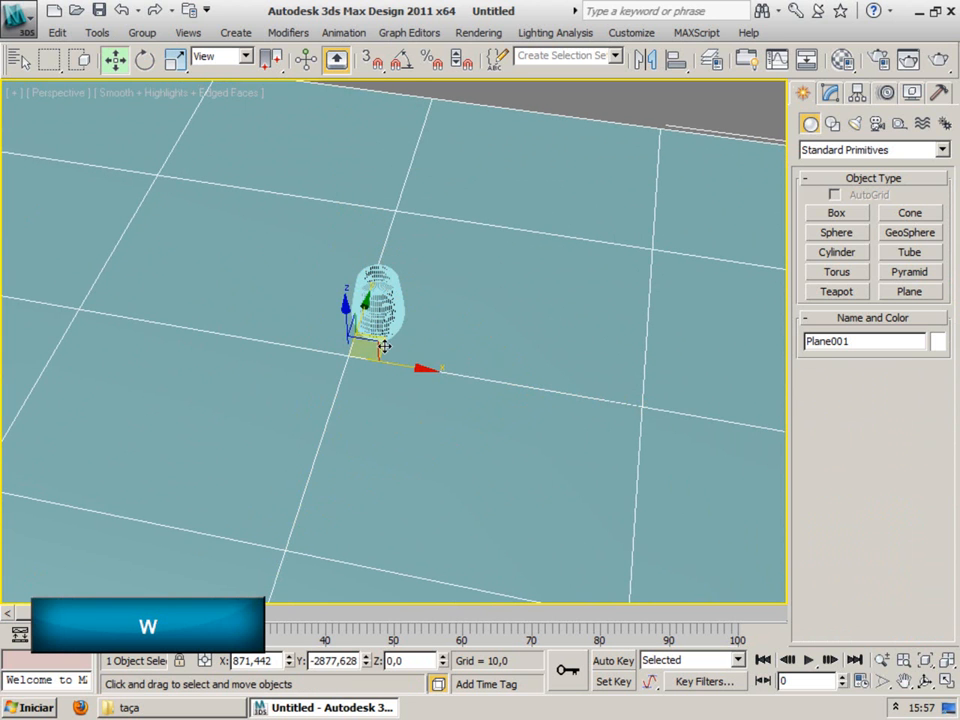
pyautogui.moveTo(423, 331); pyautogui.dragTo(438, 376)
pyautogui.press('r')
pyautogui.press('r')
pyautogui.press('r')
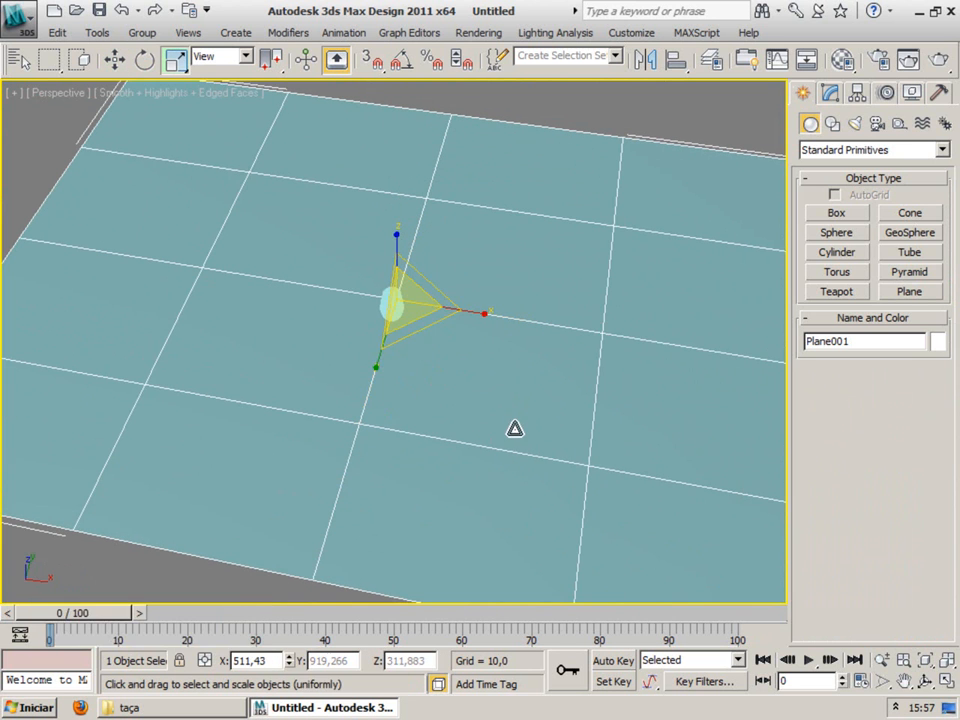
# Step: Lower the plane in the left view to the underside of the goblet's foot, at about Z -861.70
pyautogui.press('w')
pyautogui.hotkey('alt', 'w')
pyautogui.moveTo(222, 473); pyautogui.dragTo(224, 454, button='middle')
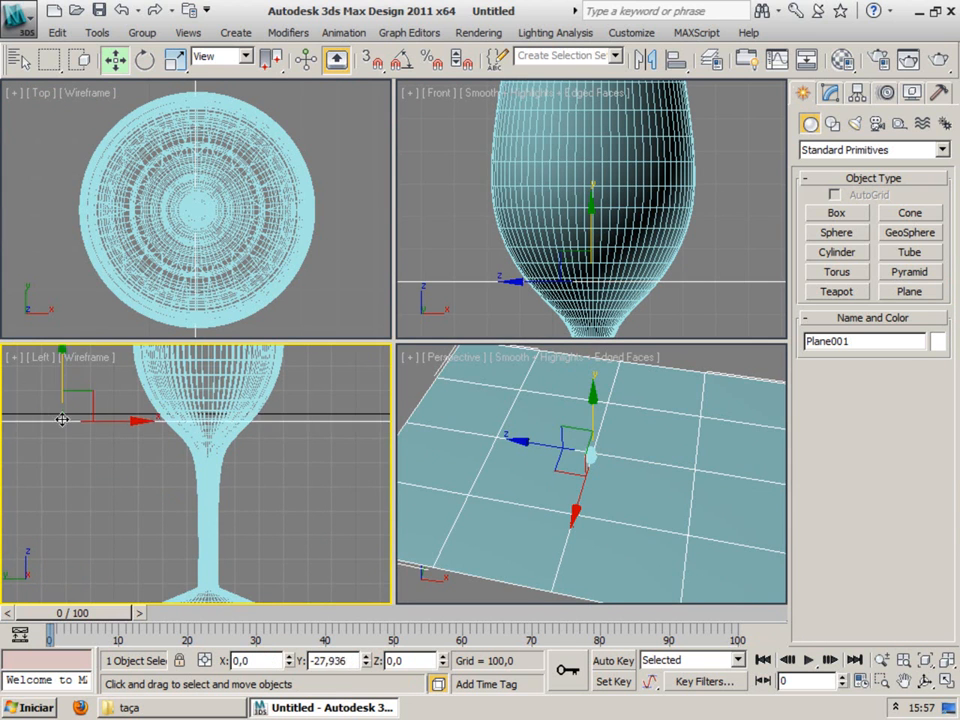
pyautogui.moveTo(64, 379); pyautogui.dragTo(64, 511)
pyautogui.moveTo(123, 526); pyautogui.dragTo(141, 400, button='middle')
pyautogui.moveTo(87, 400); pyautogui.dragTo(91, 458)
# Step: Examine the size and placement of the ground plane under the goblet in the enlarged perspective view
pyautogui.click(686, 519)
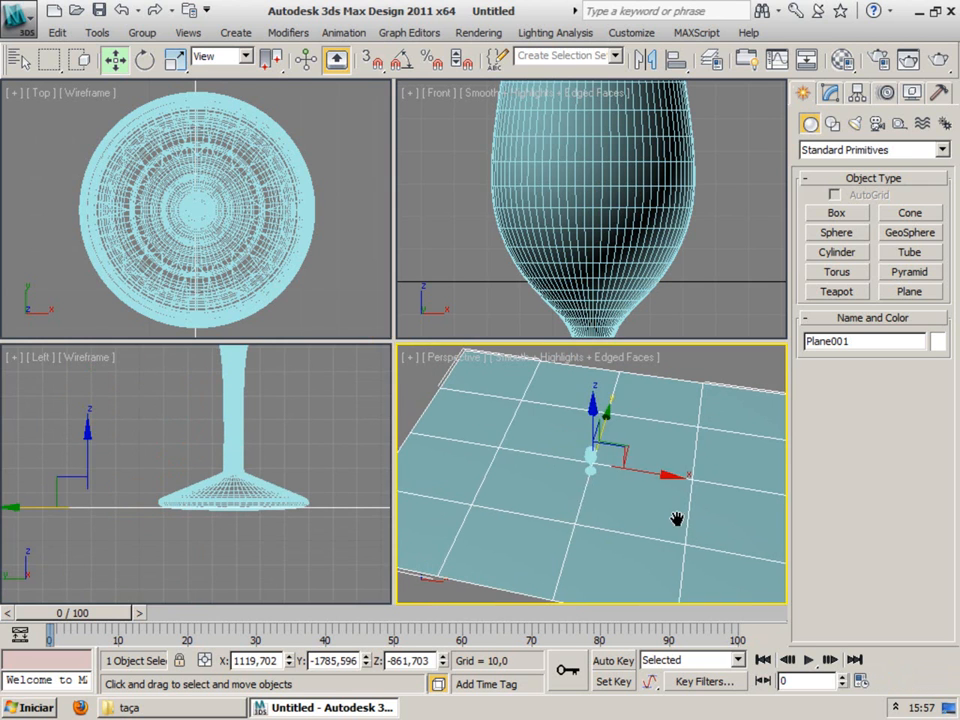
pyautogui.hotkey('alt', 'w')
pyautogui.moveTo(476, 395); pyautogui.dragTo(467, 405, button='middle')
pyautogui.scroll(2, 476, 425)
pyautogui.scroll(-2, 477, 427)
pyautogui.moveTo(507, 456); pyautogui.dragTo(472, 402, button='middle')
pyautogui.scroll(-3, 465, 432)
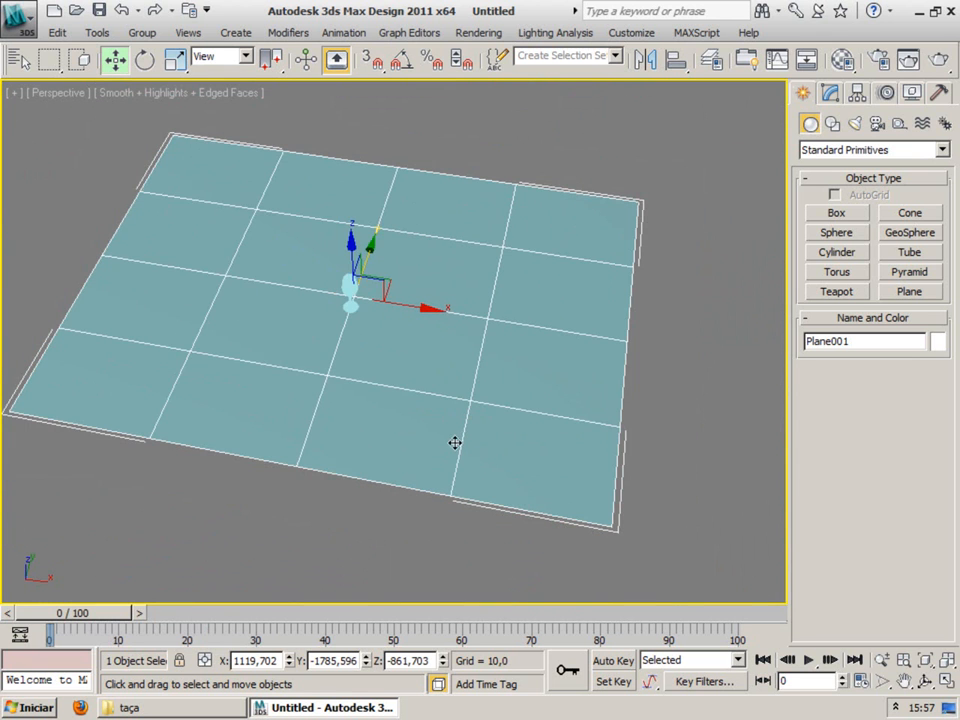
pyautogui.moveTo(422, 428)
pyautogui.keyDown('alt'); pyautogui.mouseDown(button='middle')
pyautogui.moveTo(450, 426)
pyautogui.moveTo(423, 427)
pyautogui.mouseUp(button='middle'); pyautogui.keyUp('alt')
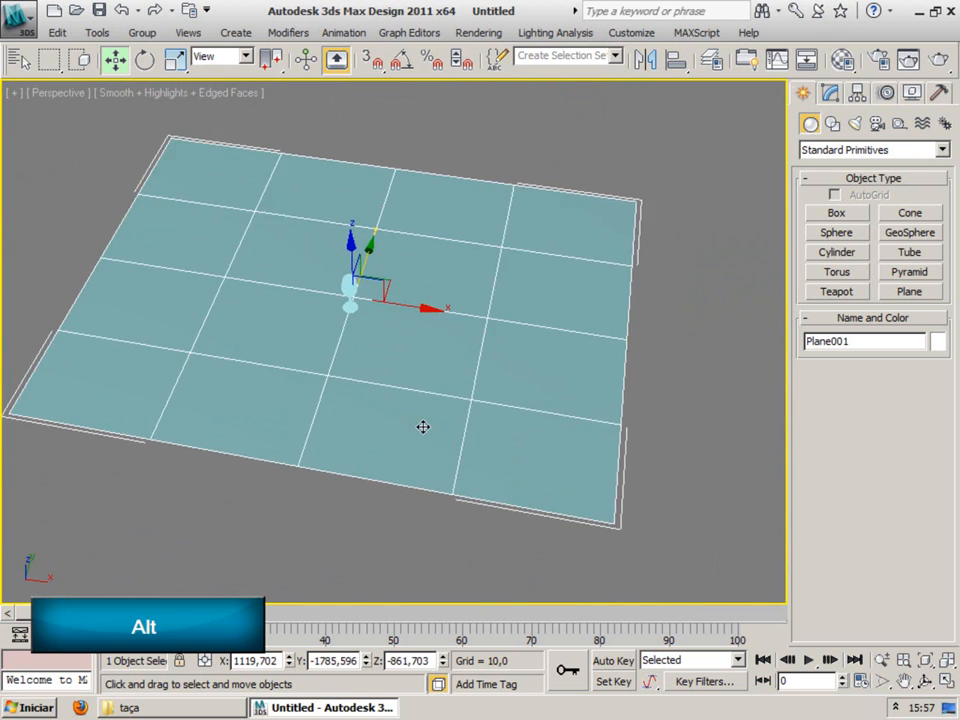
# Step: Convert the ground plane to an Editable Poly
pyautogui.click(709, 260)
pyautogui.keyDown('alt'); pyautogui.moveTo(529, 401); pyautogui.dragTo(534, 404, button='middle'); pyautogui.keyUp('alt')
pyautogui.click(540, 298)
pyautogui.rightClick(540, 300)
pyautogui.moveTo(600, 474)
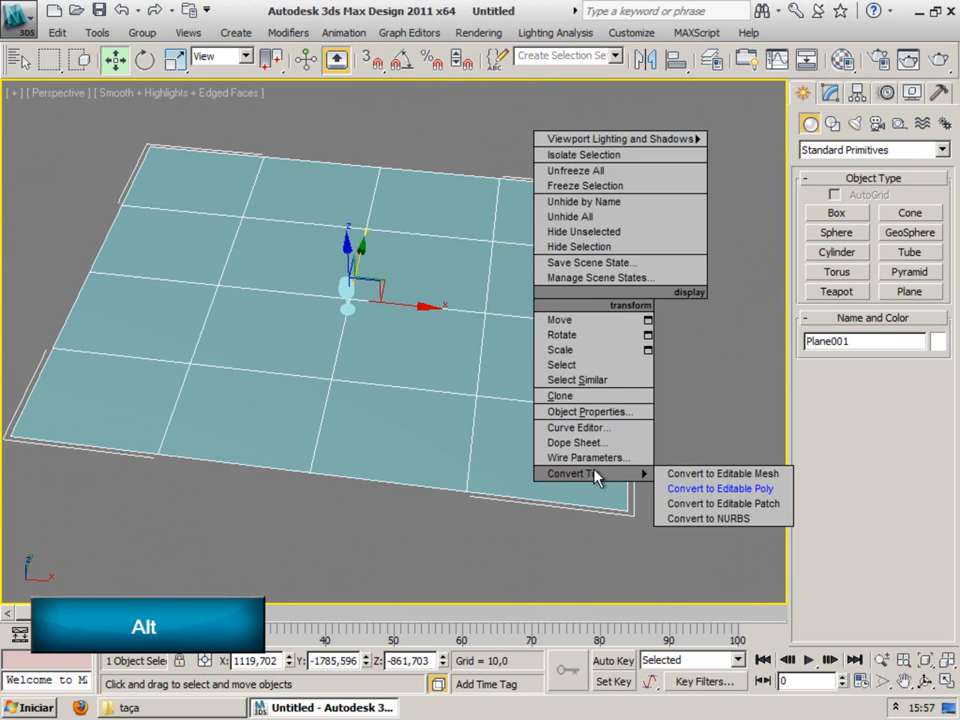
pyautogui.click(727, 488)
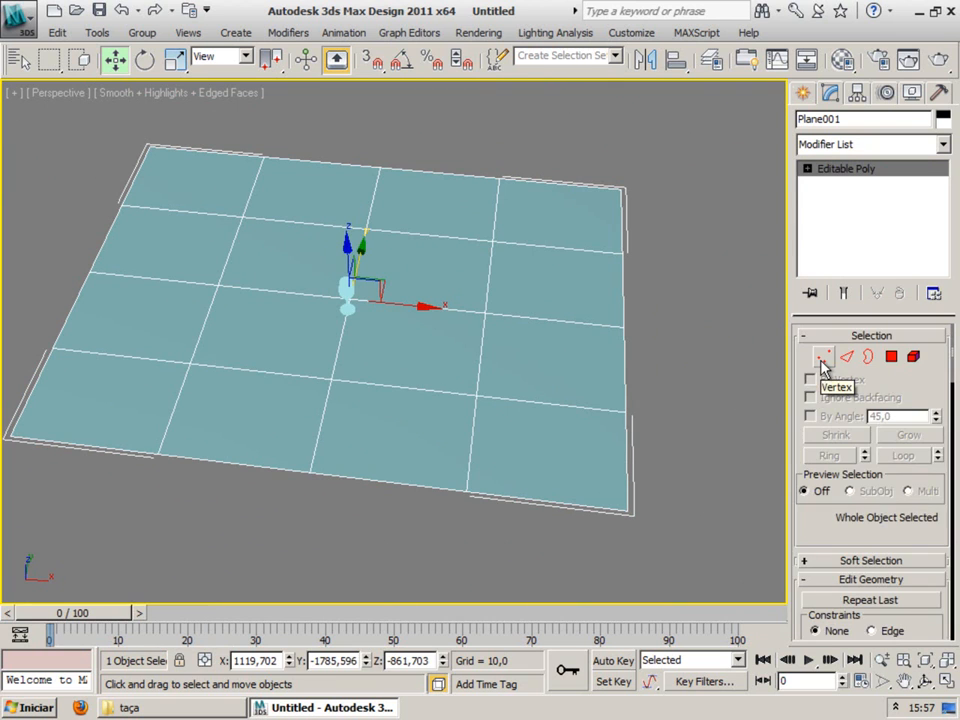
# Step: Raise the five vertices along one side of the plane to about Z 12830.62 and pull them slightly inward to form a back wall
pyautogui.click(823, 357)
pyautogui.moveTo(686, 156); pyautogui.dragTo(583, 540)
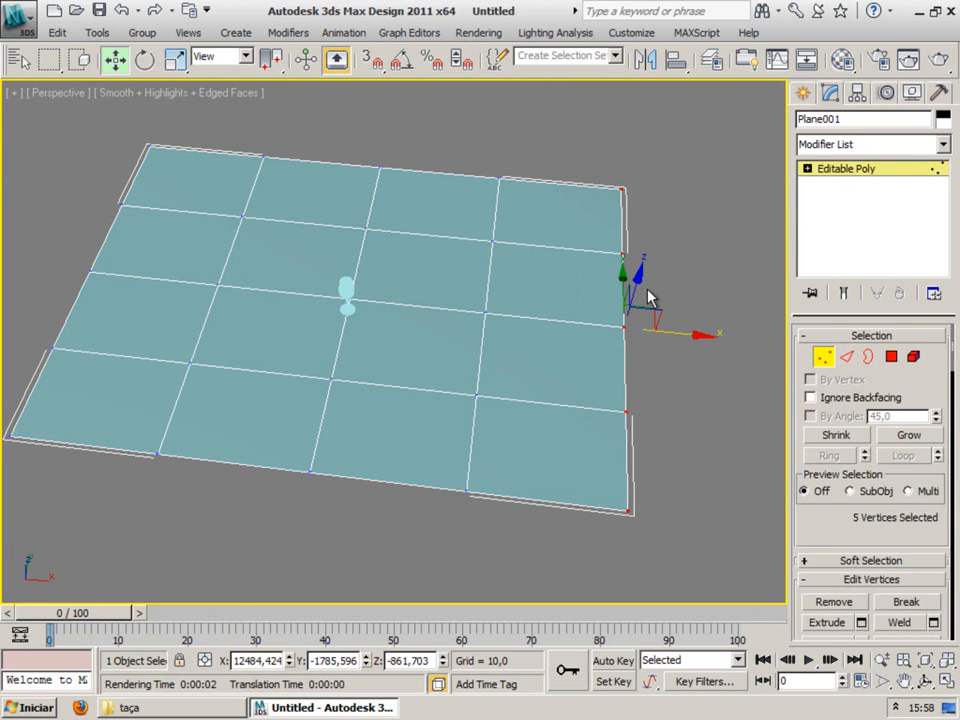
pyautogui.moveTo(637, 280); pyautogui.dragTo(650, 5)
pyautogui.keyDown('alt'); pyautogui.moveTo(394, 351); pyautogui.dragTo(435, 333, button='middle'); pyautogui.keyUp('alt')
pyautogui.scroll(-2, 434, 407)
pyautogui.moveTo(470, 411); pyautogui.dragTo(455, 411, button='middle')
pyautogui.moveTo(189, 107); pyautogui.dragTo(186, 90)
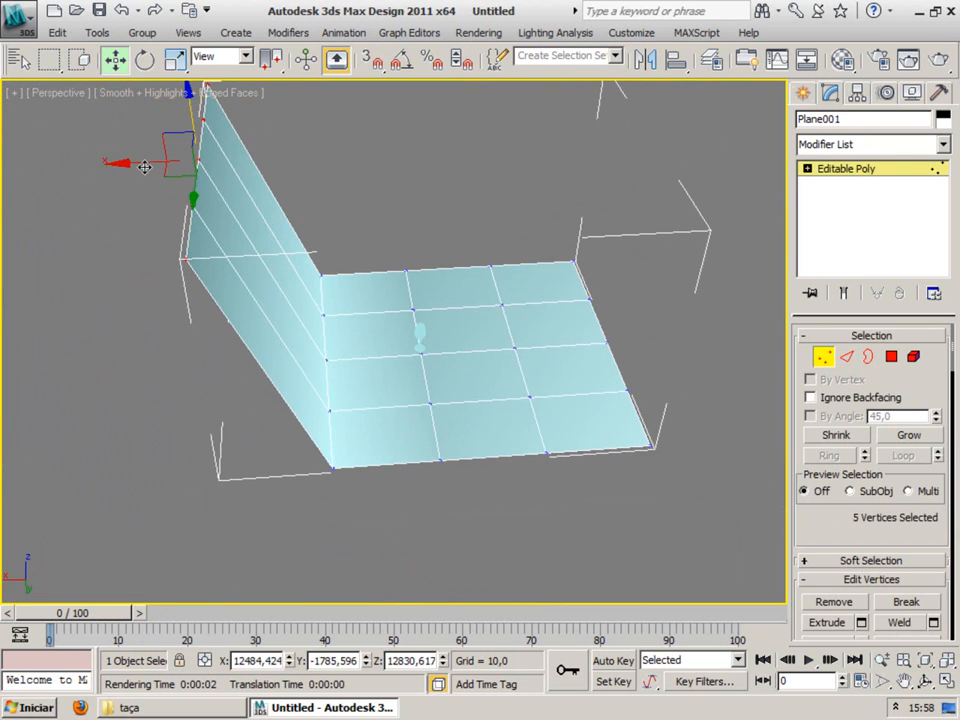
pyautogui.moveTo(123, 166); pyautogui.dragTo(141, 163)
# Step: Select the four edges along the fold between floor and back wall and chamfer them by about 96.92
pyautogui.keyDown('alt'); pyautogui.moveTo(369, 360); pyautogui.dragTo(560, 395, button='middle'); pyautogui.keyUp('alt')
pyautogui.click(847, 357)
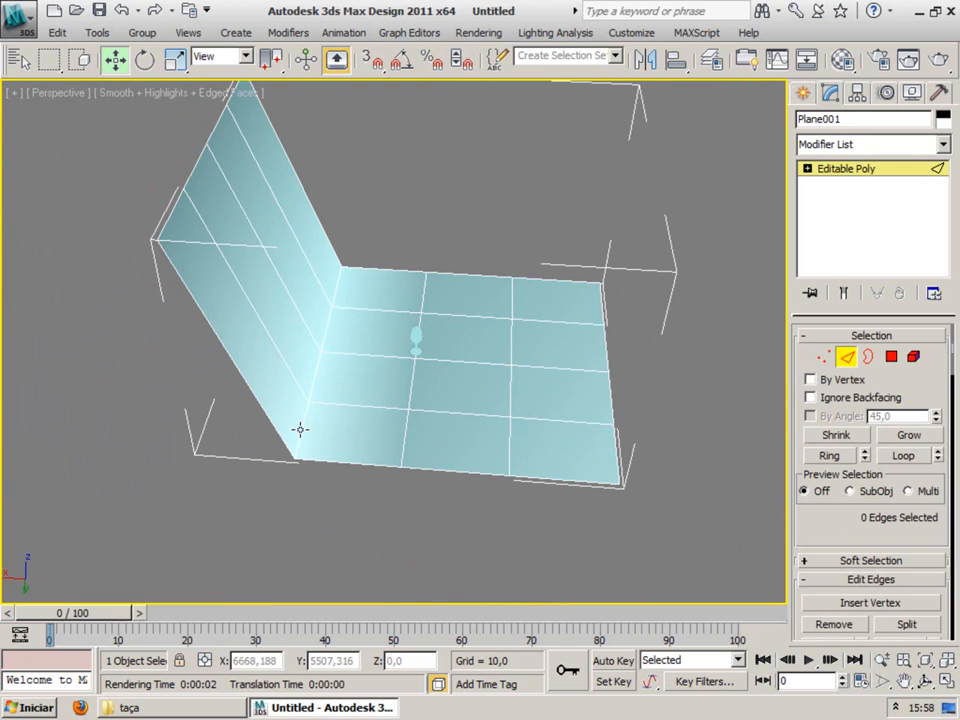
pyautogui.click(301, 428)
pyautogui.keyDown('shift'); pyautogui.click(313, 383); pyautogui.keyUp('shift')
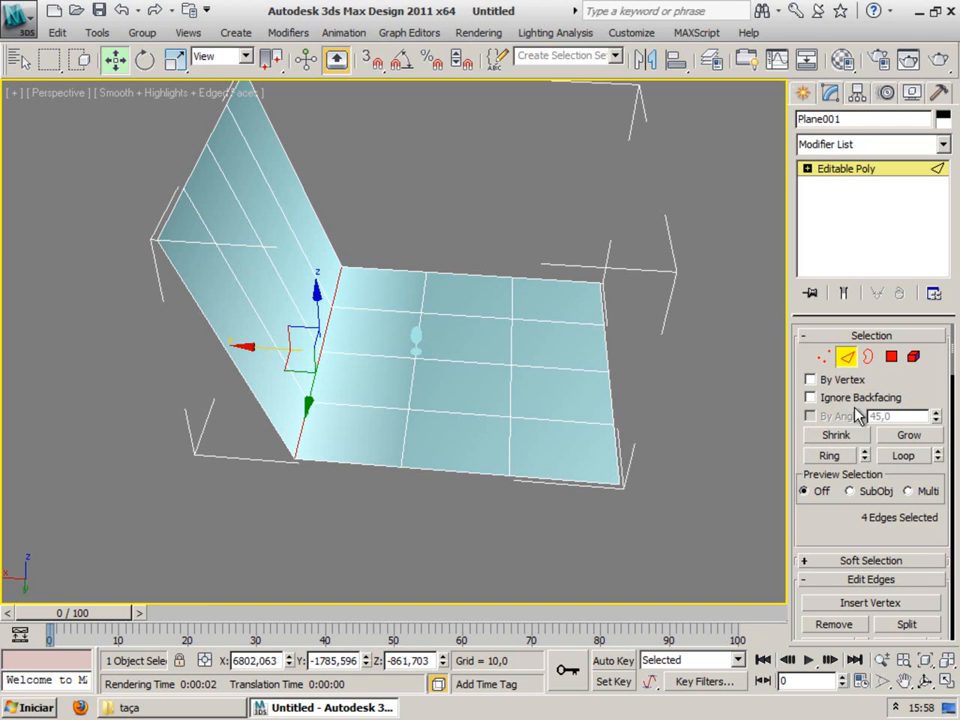
pyautogui.scroll(-5, 841, 525)
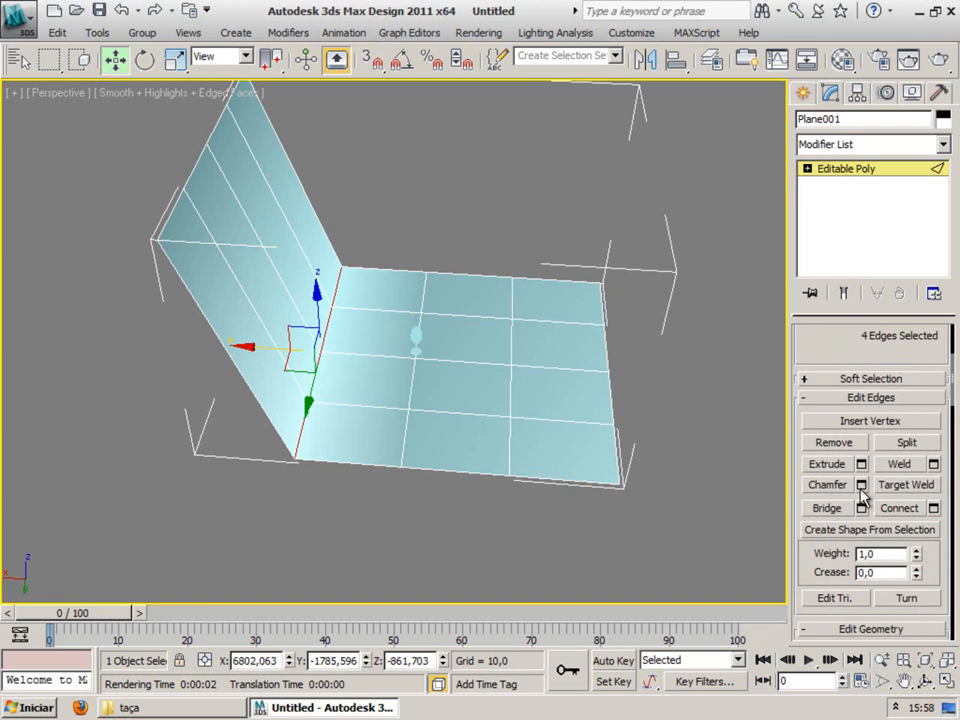
pyautogui.click(860, 485)
pyautogui.press('z')
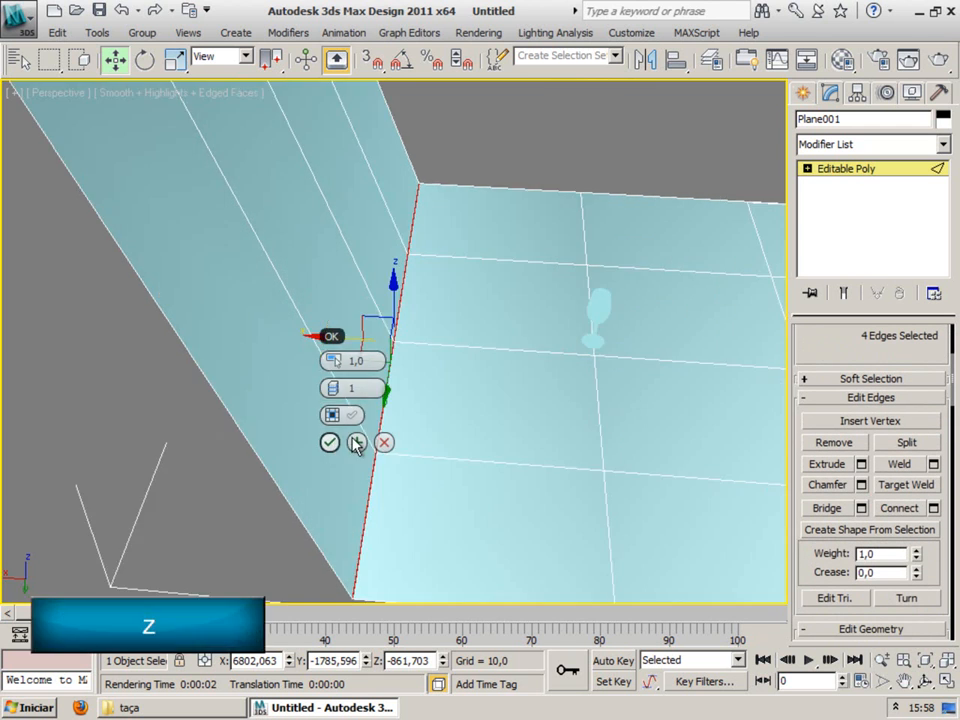
pyautogui.moveTo(410, 358); pyautogui.dragTo(651, 404)
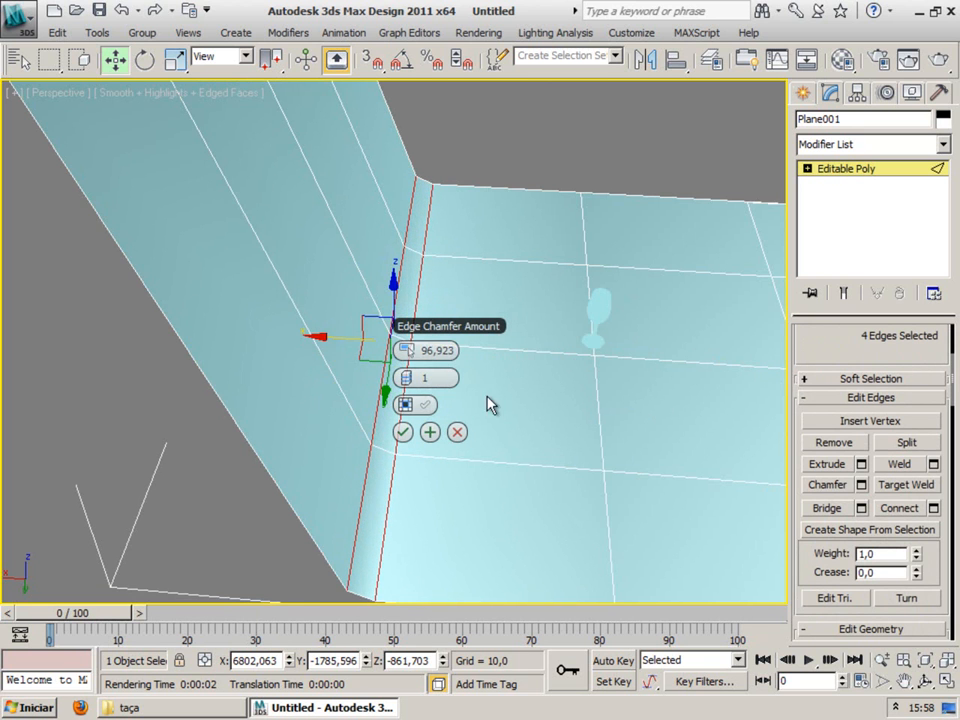
# Step: Set the fold's chamfer to 10 segments, increase its amount to form a broad curve, and apply it
pyautogui.moveTo(418, 377); pyautogui.dragTo(644, 354)
pyautogui.moveTo(408, 357); pyautogui.dragTo(698, 361)
pyautogui.moveTo(408, 355); pyautogui.dragTo(665, 354)
pyautogui.moveTo(408, 354); pyautogui.dragTo(713, 356)
pyautogui.moveTo(478, 351); pyautogui.dragTo(700, 356)
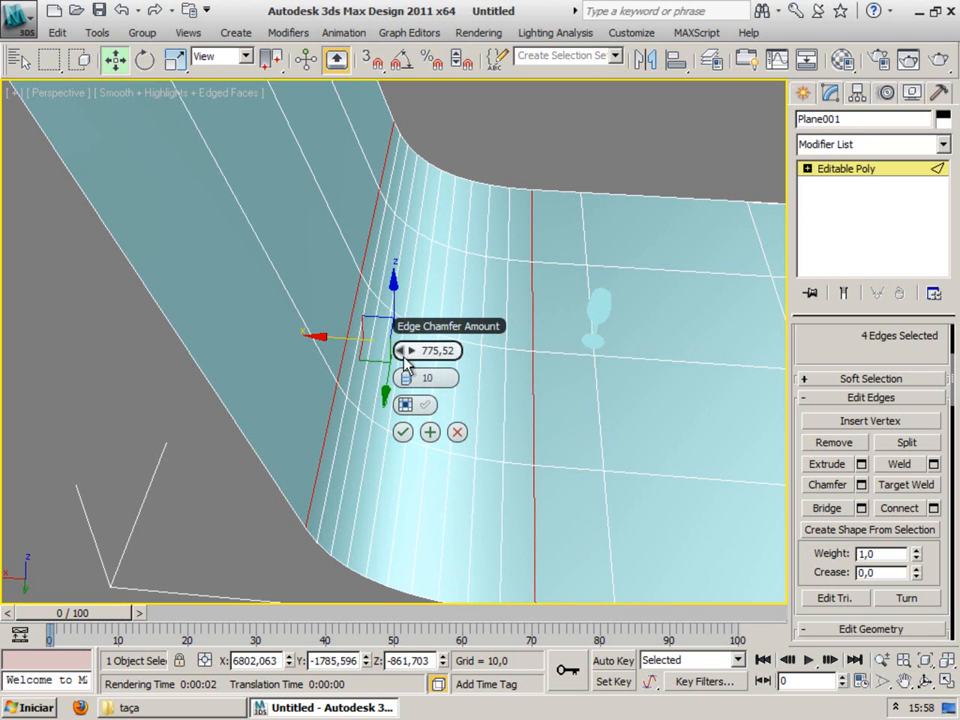
pyautogui.moveTo(406, 351); pyautogui.dragTo(812, 346)
pyautogui.click(401, 431)
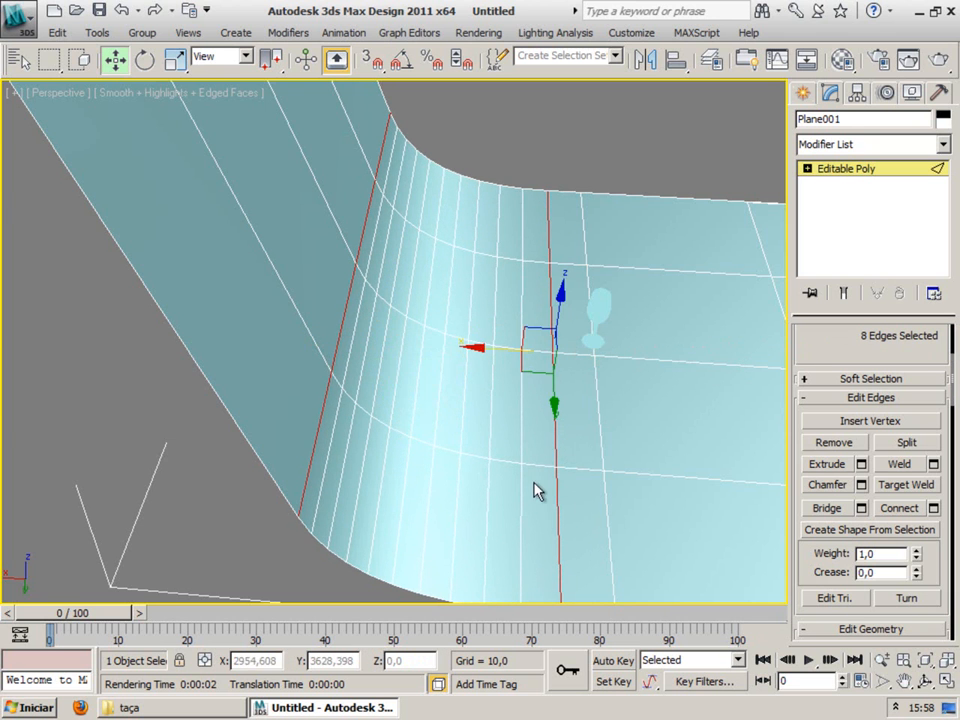
# Step: Deselect the edges and apply a TurboSmooth modifier with 2 iterations to the curved backdrop
pyautogui.click(582, 495)
pyautogui.keyDown('alt'); pyautogui.moveTo(604, 501); pyautogui.dragTo(574, 512, button='middle'); pyautogui.keyUp('alt')
pyautogui.scroll(-5, 590, 482)
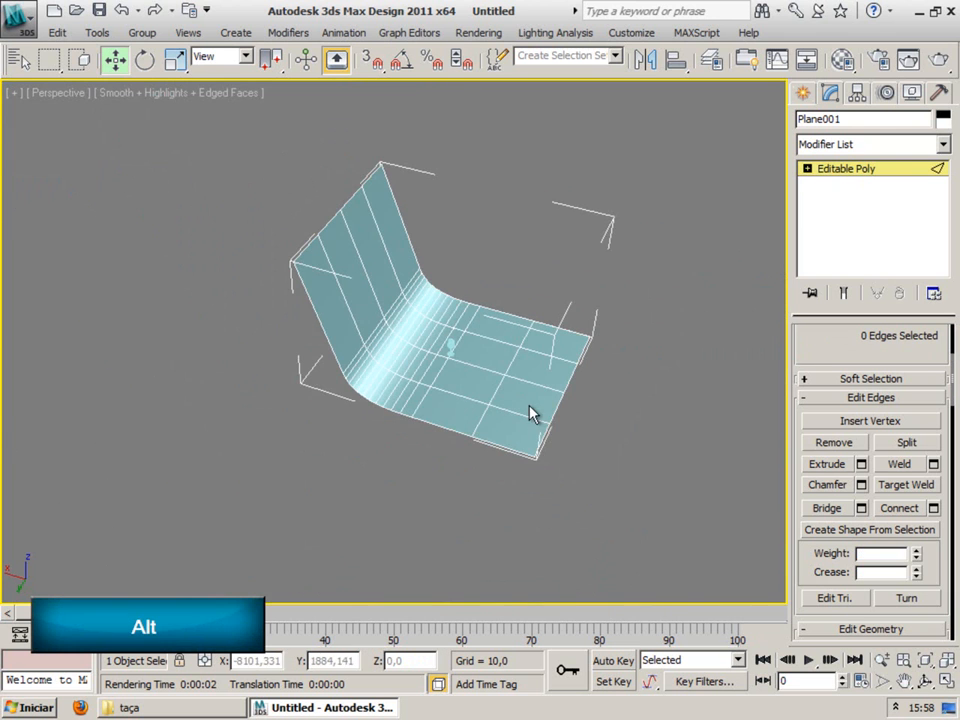
pyautogui.click(925, 145)
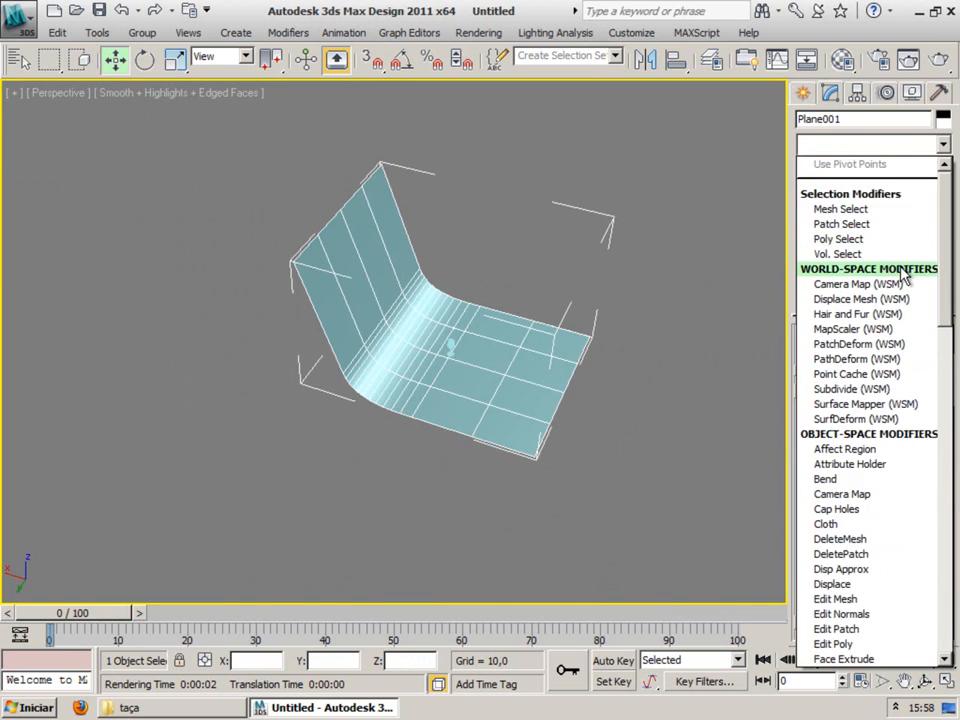
pyautogui.write('tur')
pyautogui.press('Return')
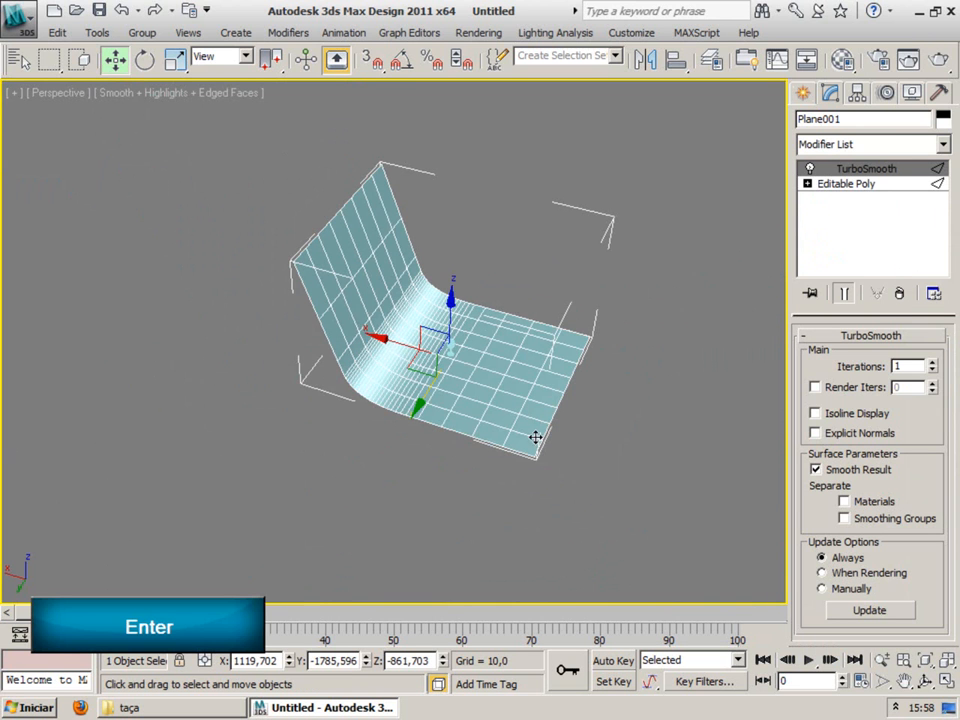
pyautogui.click(933, 363)
pyautogui.keyDown('alt'); pyautogui.moveTo(596, 452); pyautogui.dragTo(478, 456, button='middle'); pyautogui.keyUp('alt')
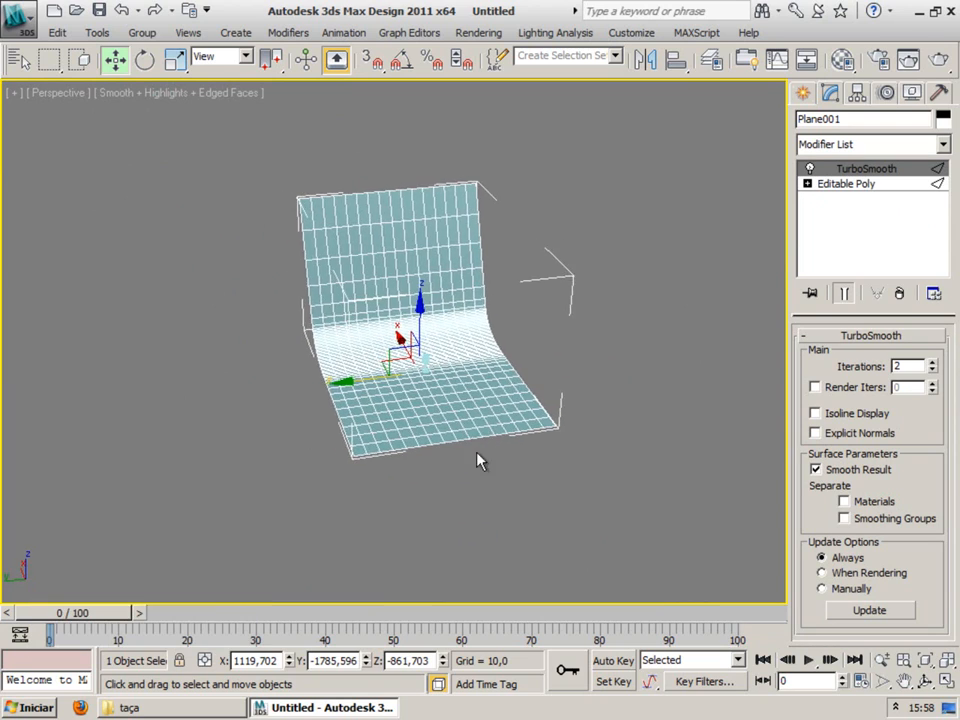
pyautogui.scroll(5, 478, 456)
pyautogui.moveTo(562, 477); pyautogui.dragTo(460, 443, button='middle')
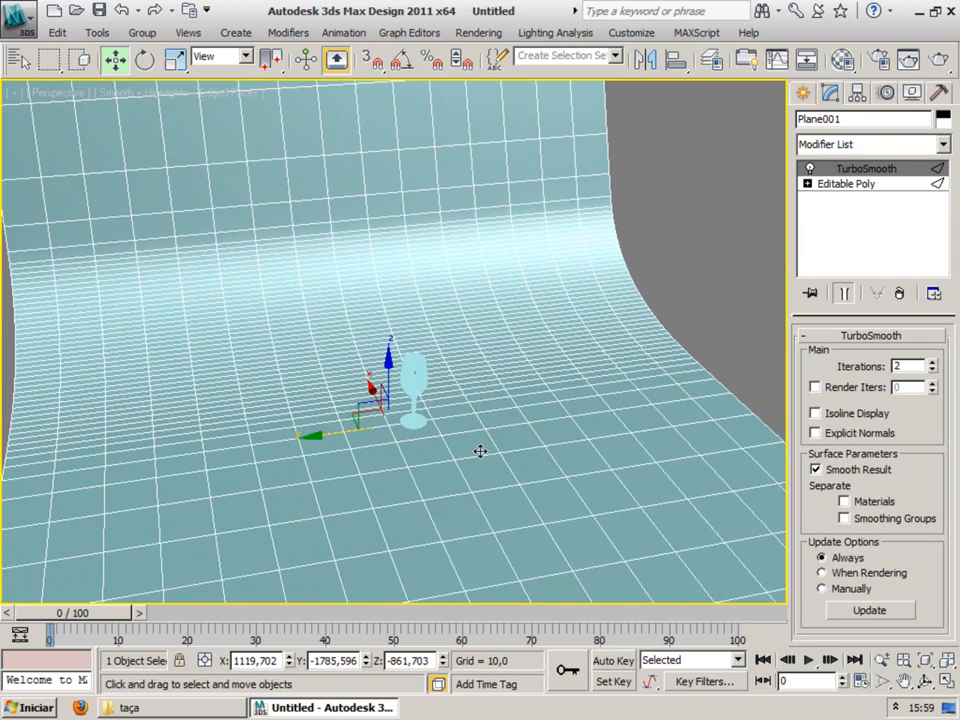
# Step: Apply the Glass (Solid Geometry) template to the 02 - Default material and assign it to the goblet
pyautogui.scroll(3, 478, 452)
pyautogui.moveTo(530, 459); pyautogui.dragTo(465, 447, button='middle')
pyautogui.scroll(5, 465, 447)
pyautogui.keyDown('alt'); pyautogui.moveTo(380, 471); pyautogui.dragTo(560, 362, button='middle'); pyautogui.keyUp('alt')
pyautogui.scroll(-5, 400, 420)
pyautogui.scroll(3, 404, 435)
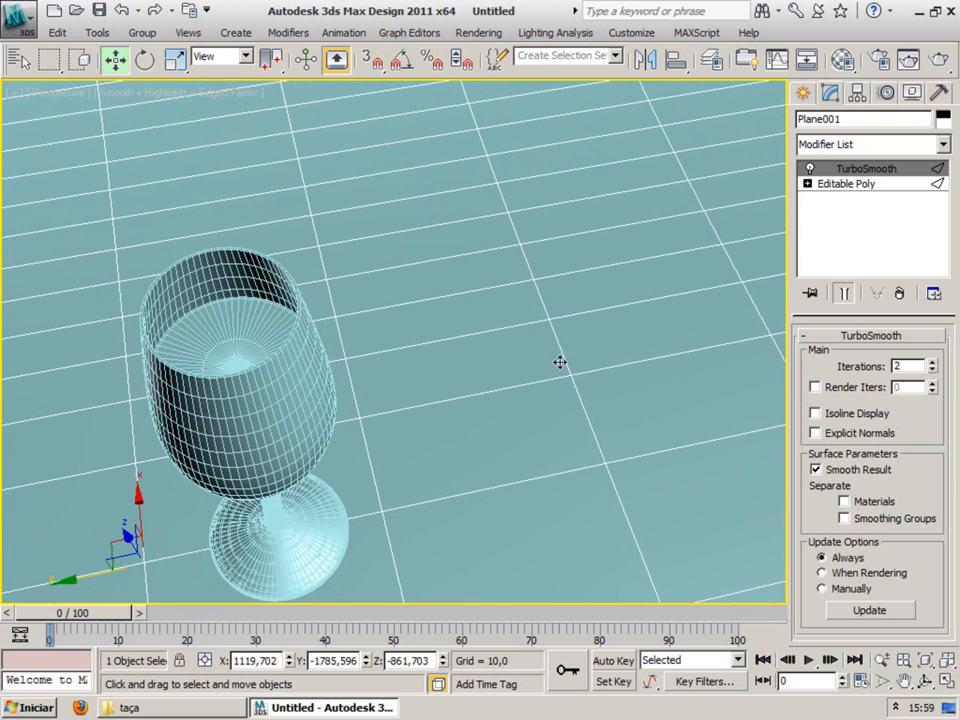
pyautogui.click(846, 62)
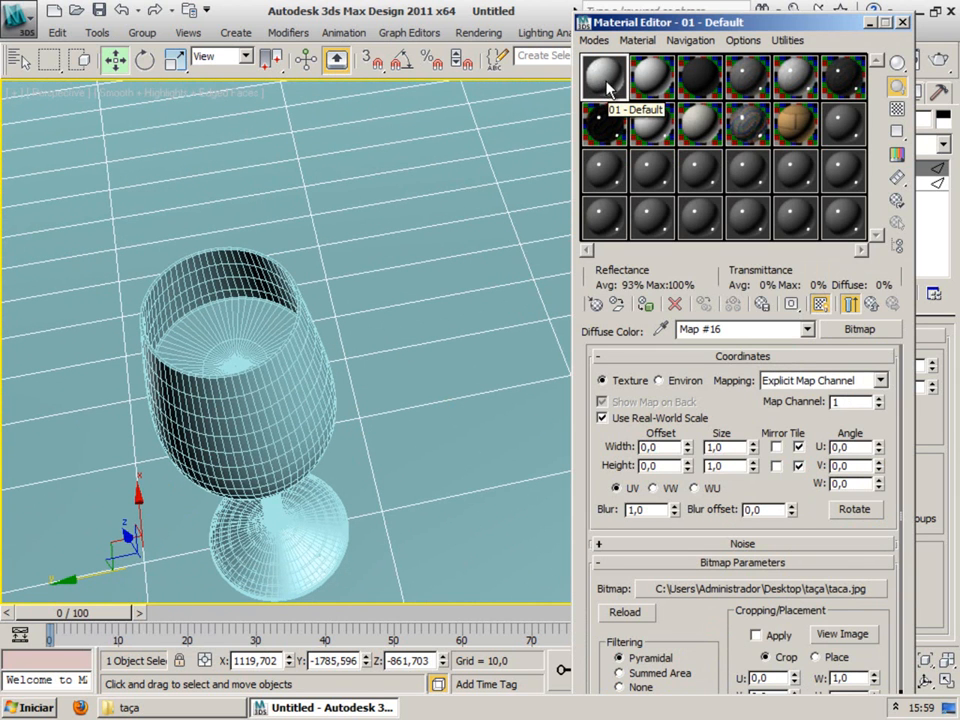
pyautogui.click(651, 80)
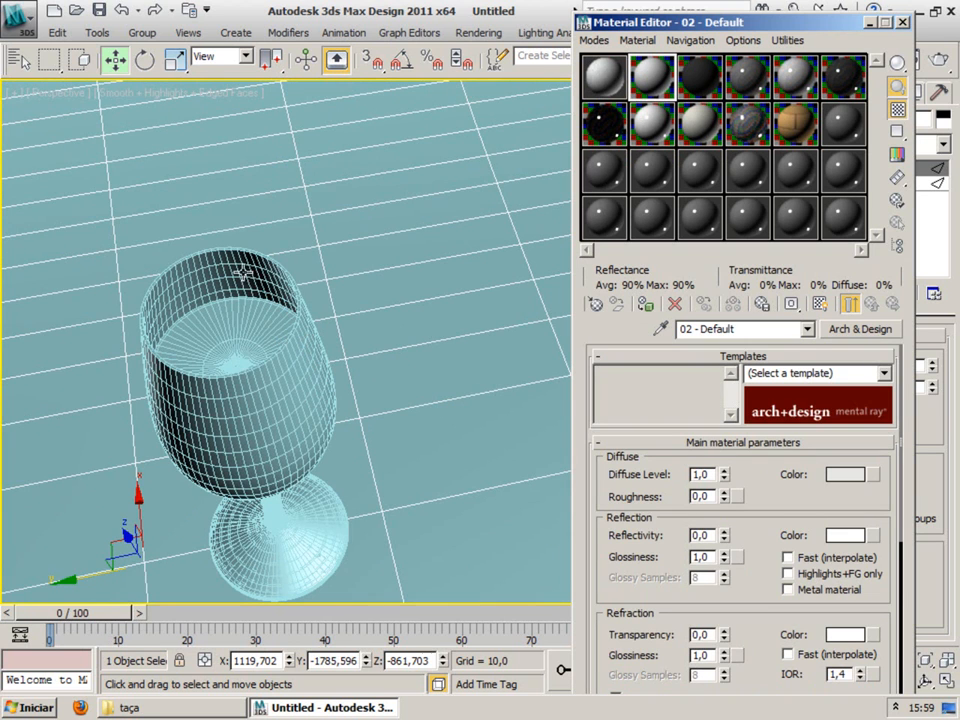
pyautogui.click(884, 373)
pyautogui.scroll(-1, 812, 295)
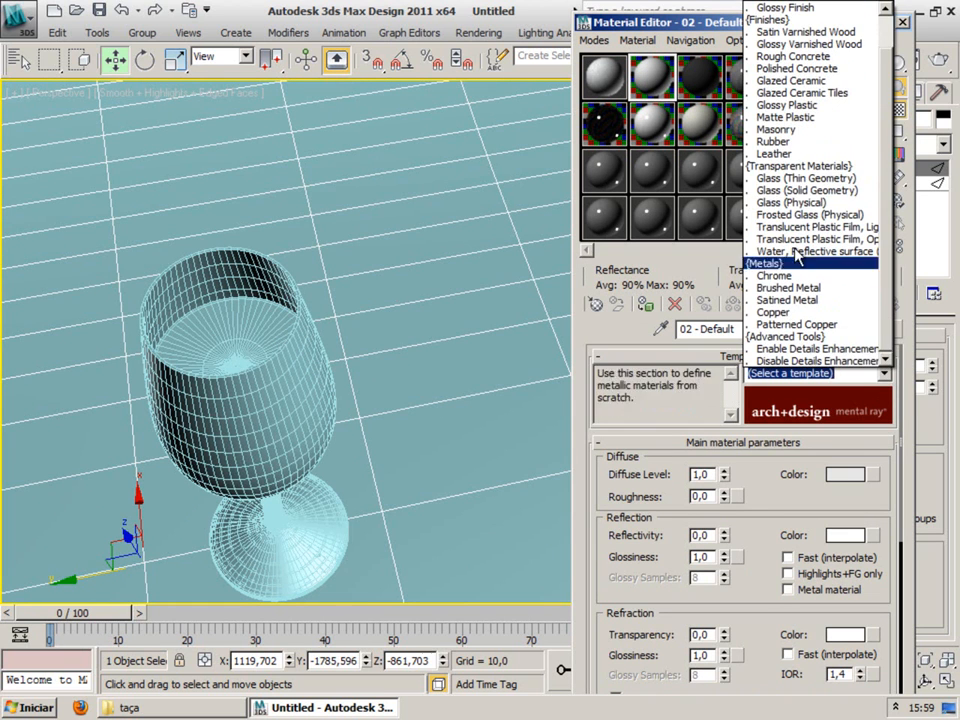
pyautogui.click(823, 190)
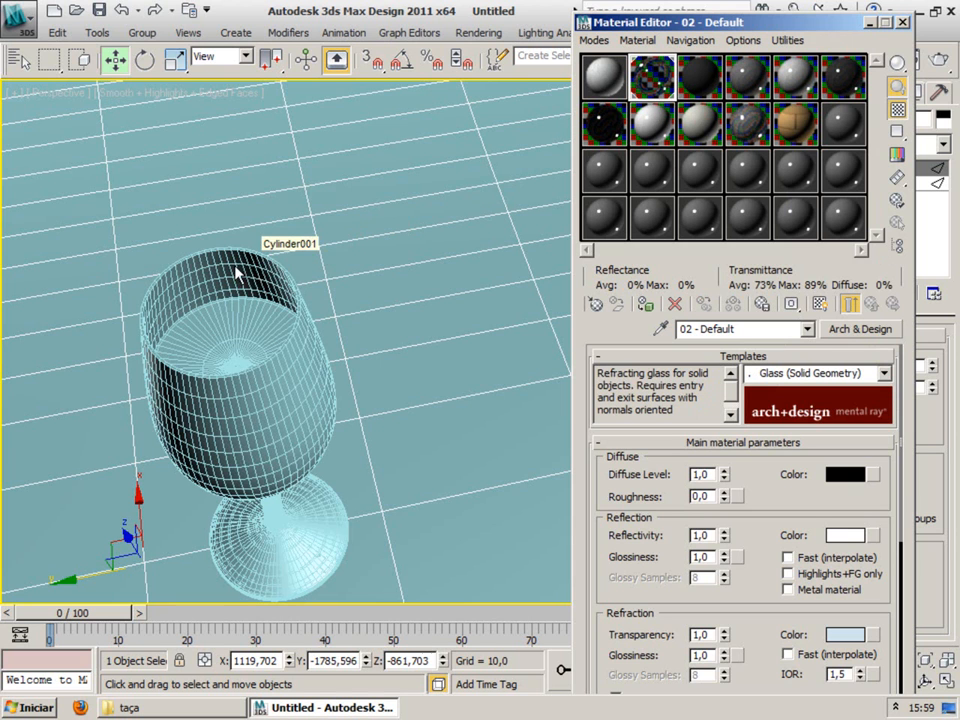
pyautogui.moveTo(238, 274); pyautogui.dragTo(240, 280)
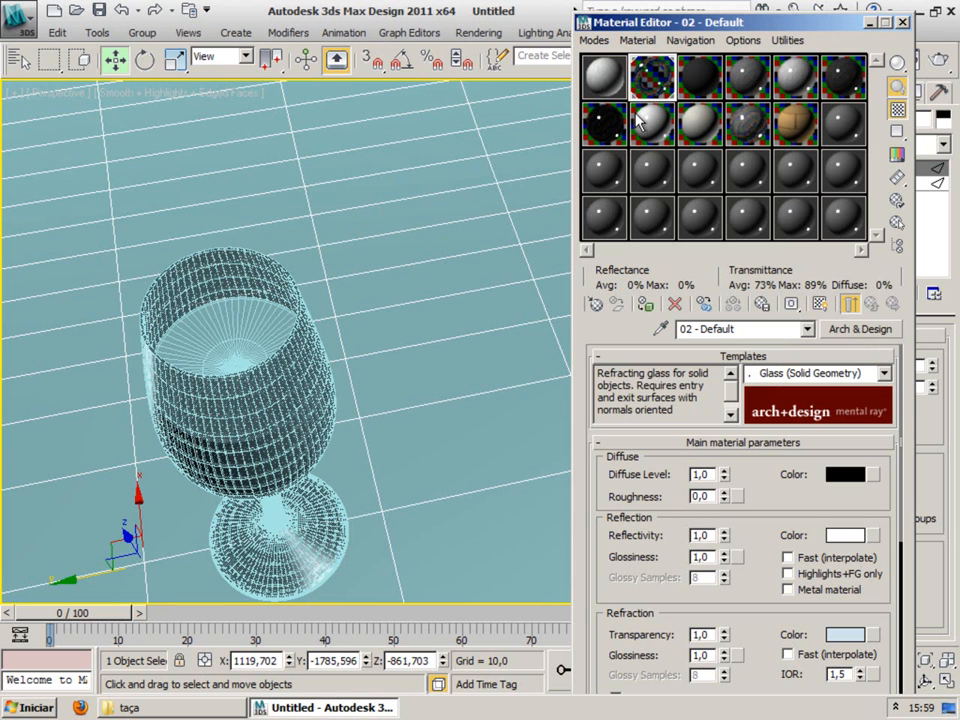
# Step: Apply the Water, Reflective surface template to the 03 - Default material and assign it to the drink inside the goblet
pyautogui.click(690, 128)
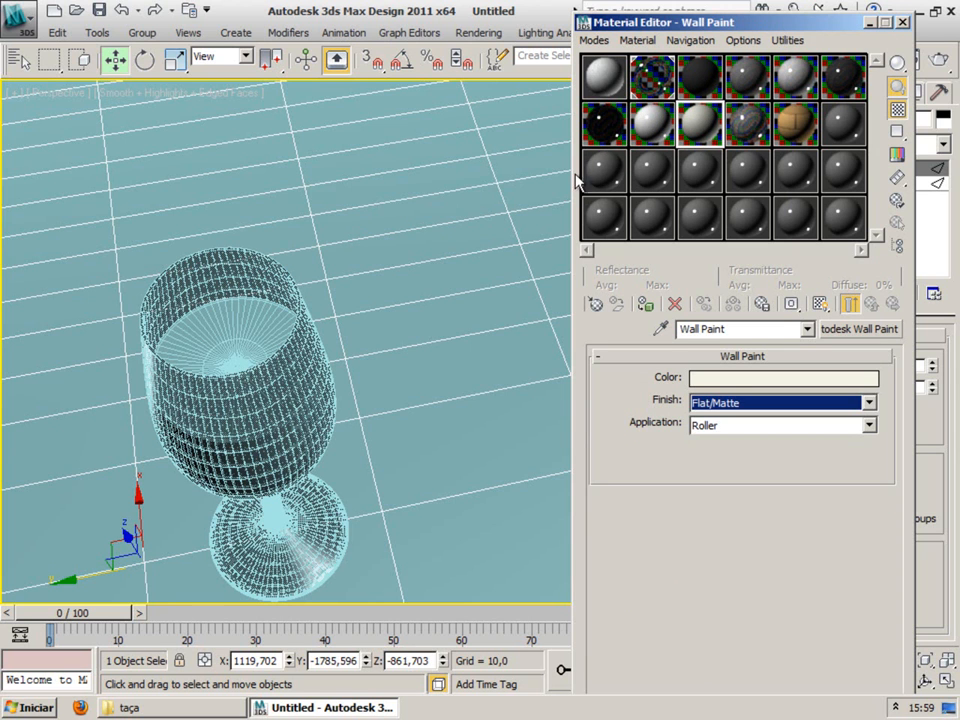
pyautogui.click(215, 281)
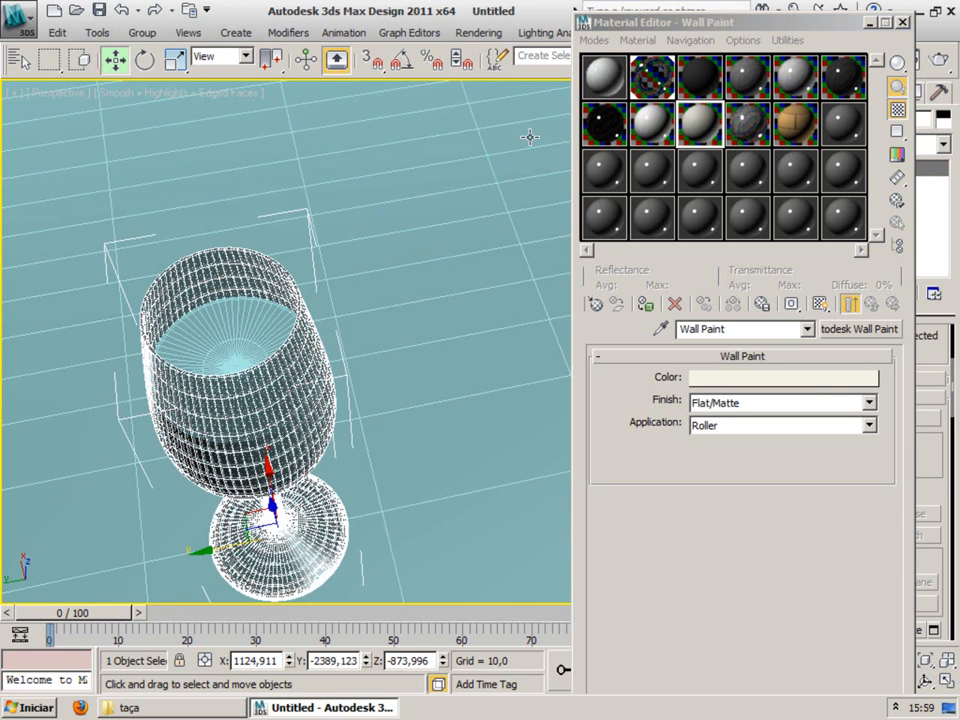
pyautogui.click(697, 90)
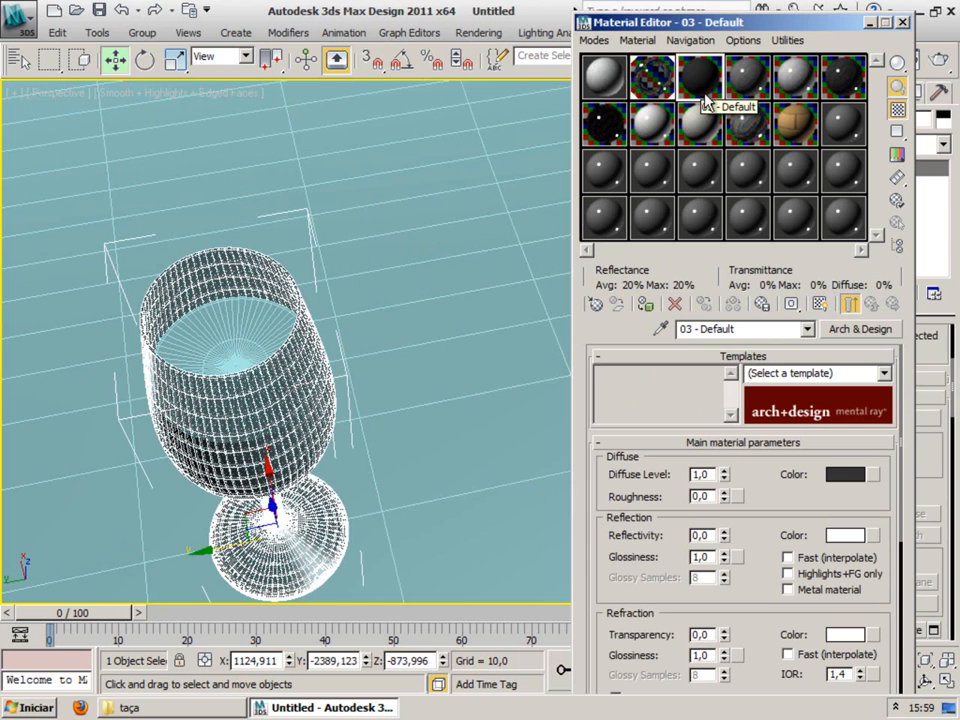
pyautogui.click(884, 373)
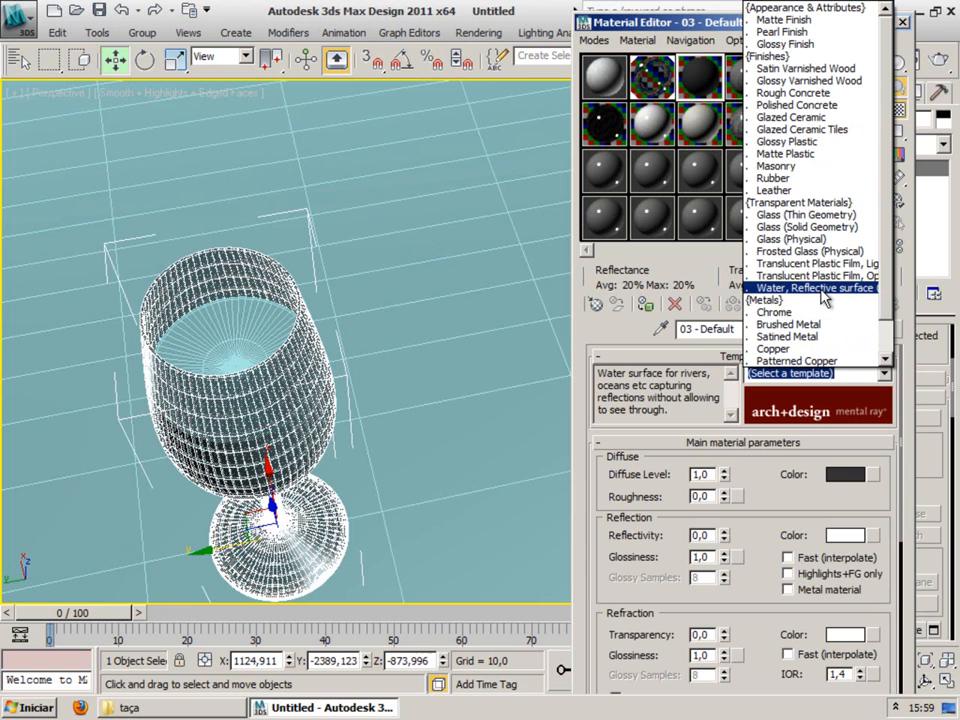
pyautogui.click(762, 288)
pyautogui.rightClick(700, 78)
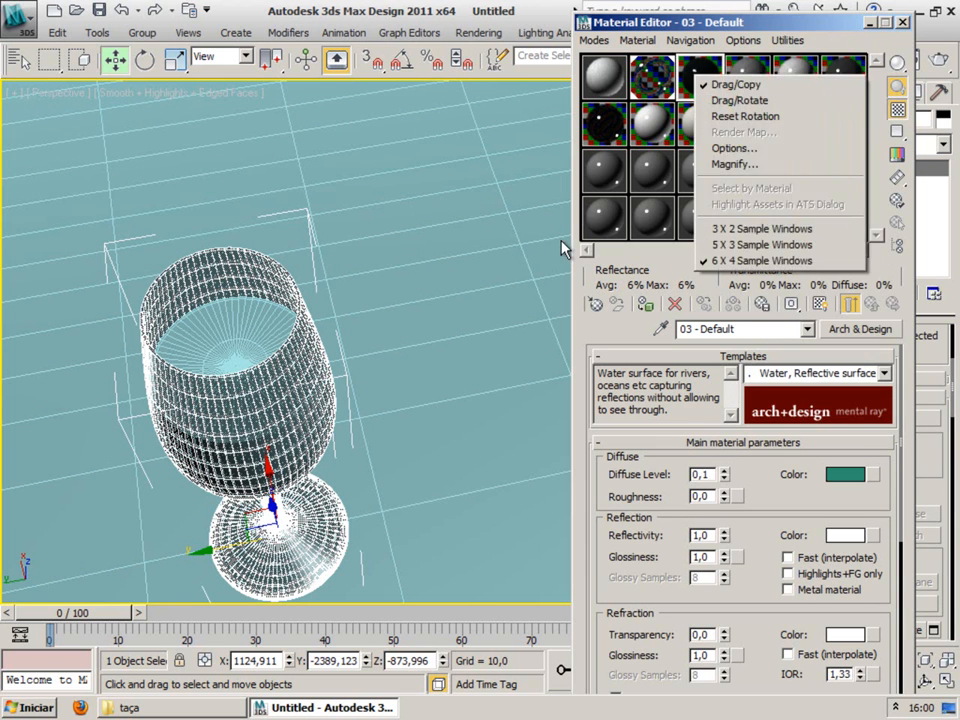
pyautogui.click(667, 122)
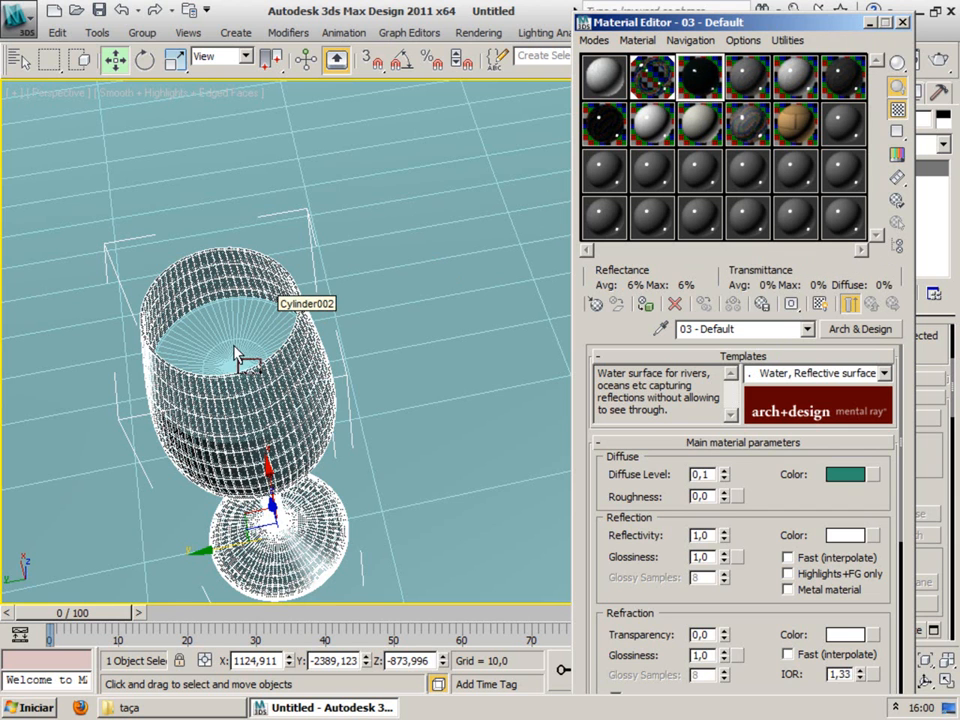
pyautogui.moveTo(243, 338); pyautogui.dragTo(240, 326)
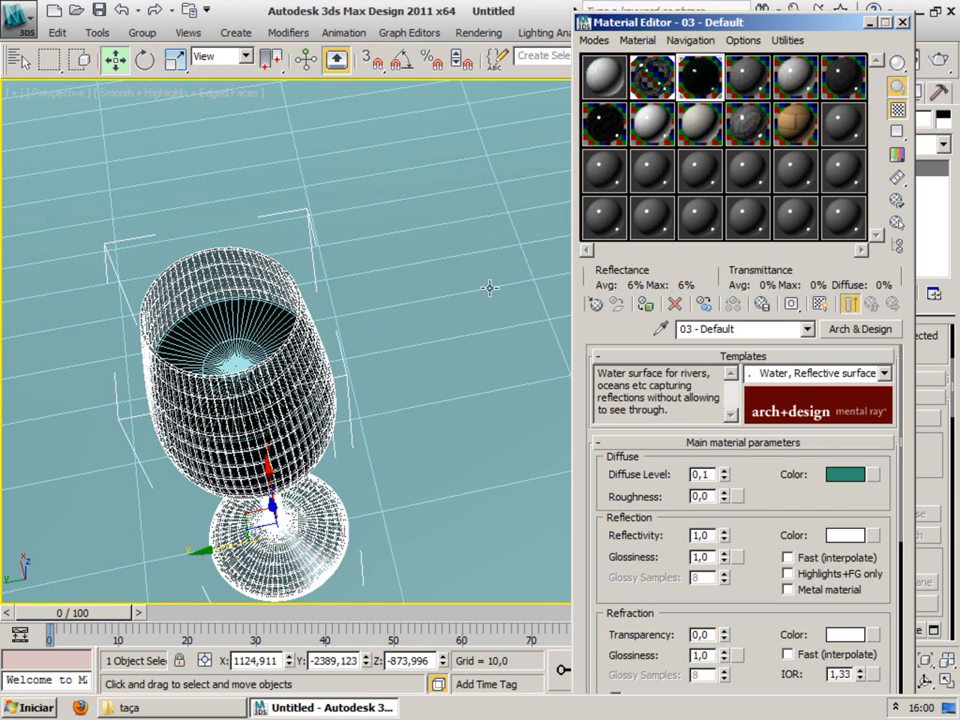
# Step: For the 04 - Default material, browse the Autodesk Material Library's Fabric category and display its materials as large icons
pyautogui.click(749, 90)
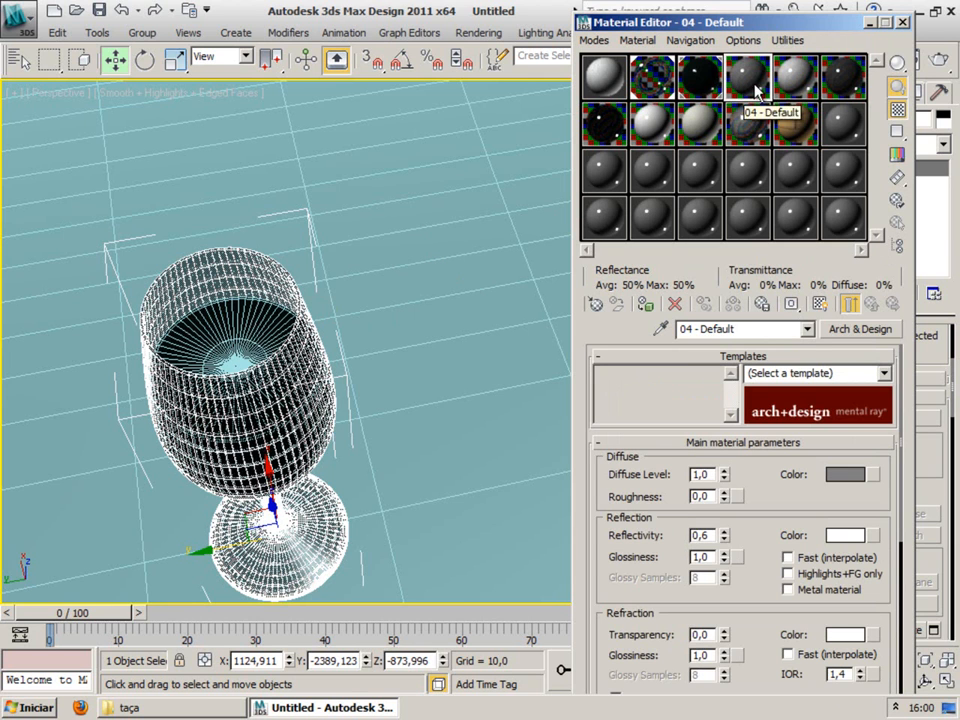
pyautogui.click(860, 330)
pyautogui.moveTo(699, 243); pyautogui.dragTo(682, 472)
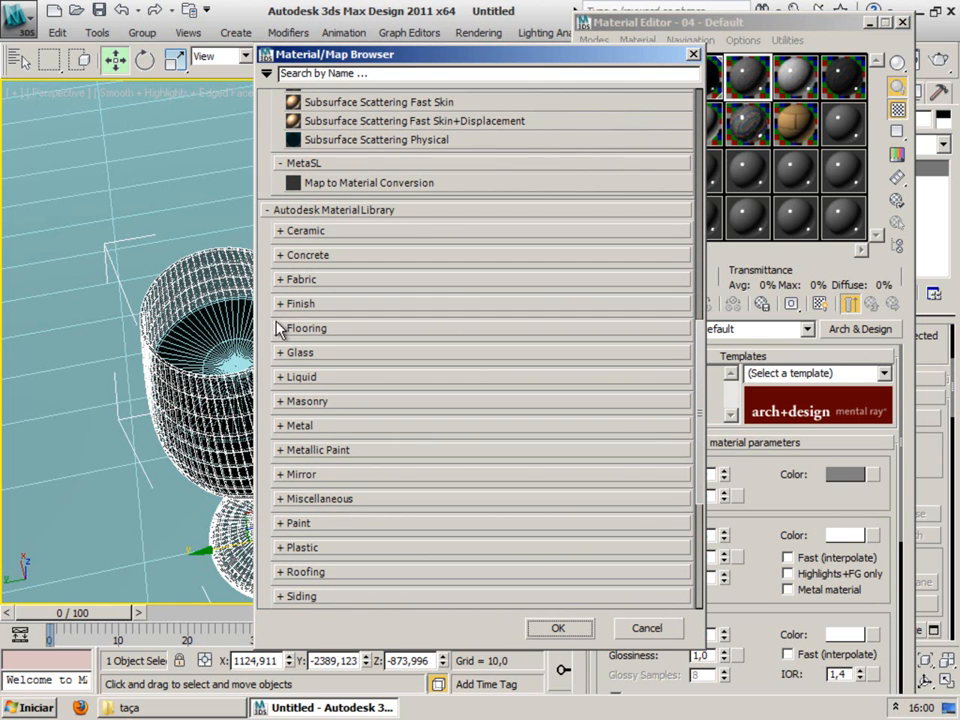
pyautogui.click(281, 284)
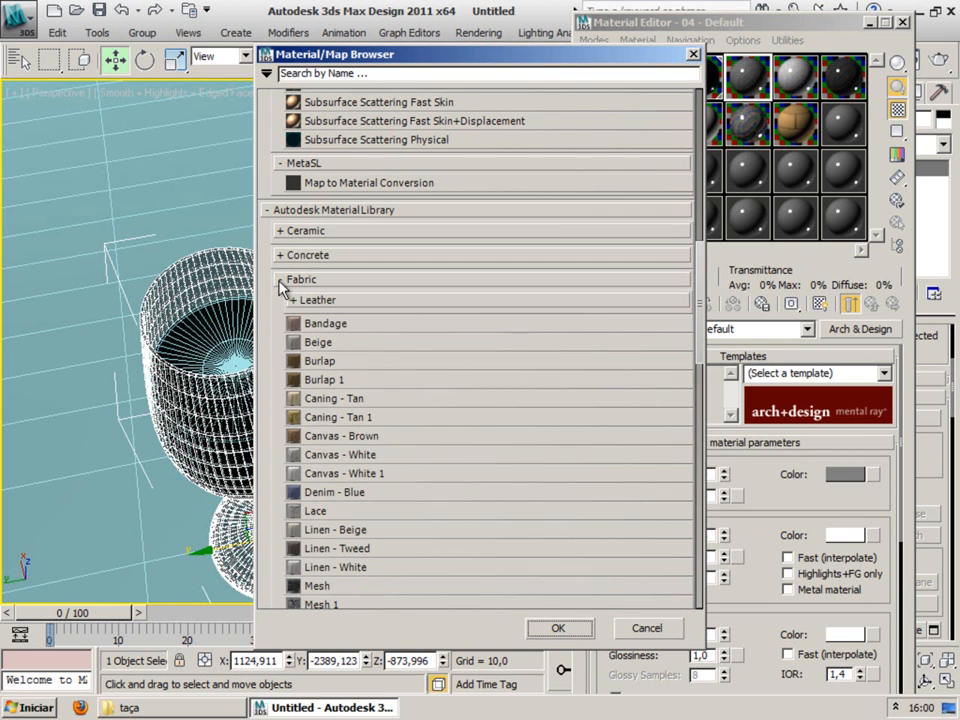
pyautogui.rightClick(268, 359)
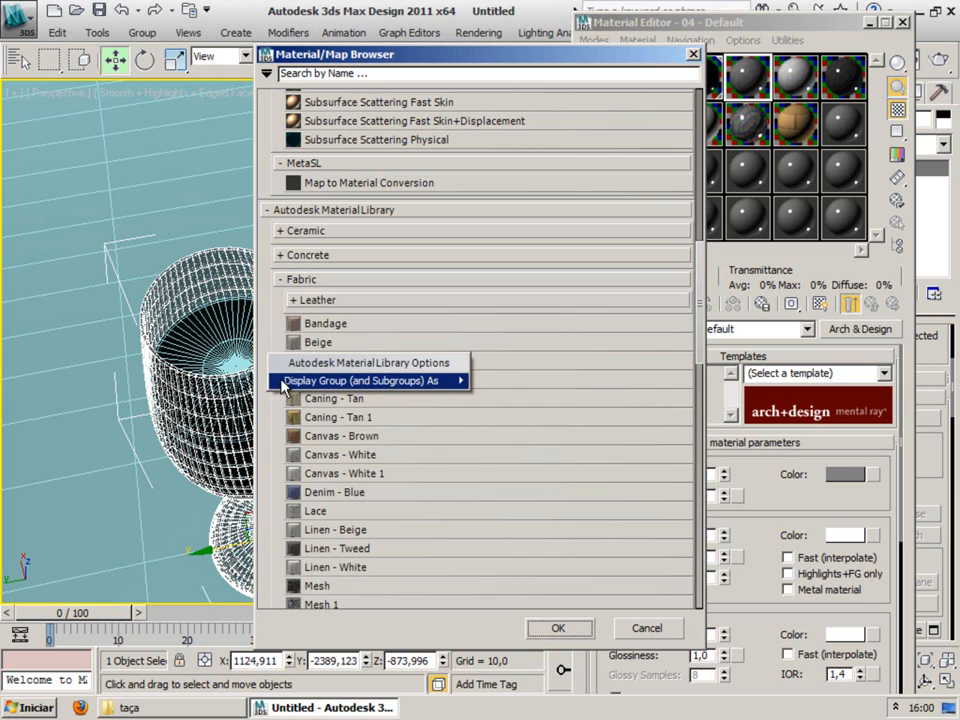
pyautogui.moveTo(337, 388)
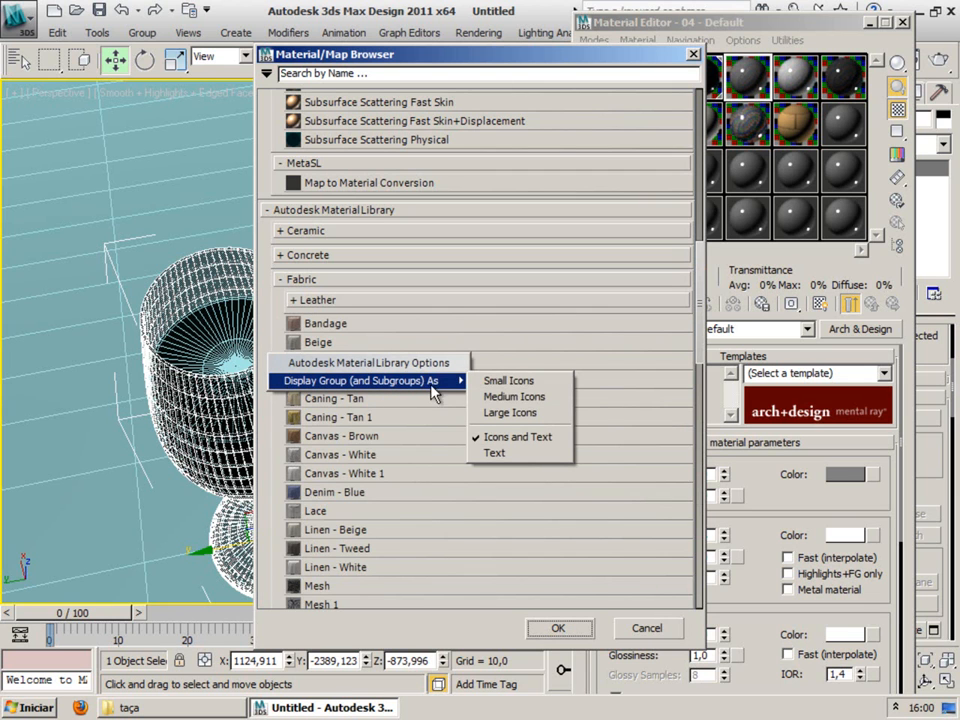
pyautogui.click(512, 414)
# Step: Replace the 04 - Default material with Linen - White and assign it to the curved backdrop
pyautogui.moveTo(700, 284); pyautogui.dragTo(680, 333)
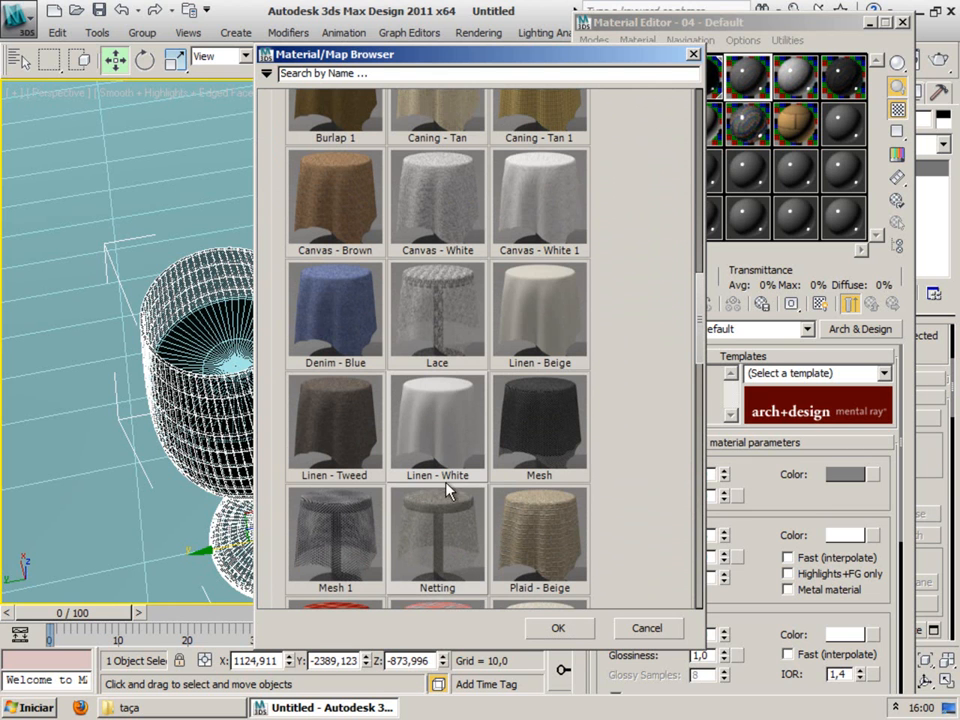
pyautogui.click(418, 444)
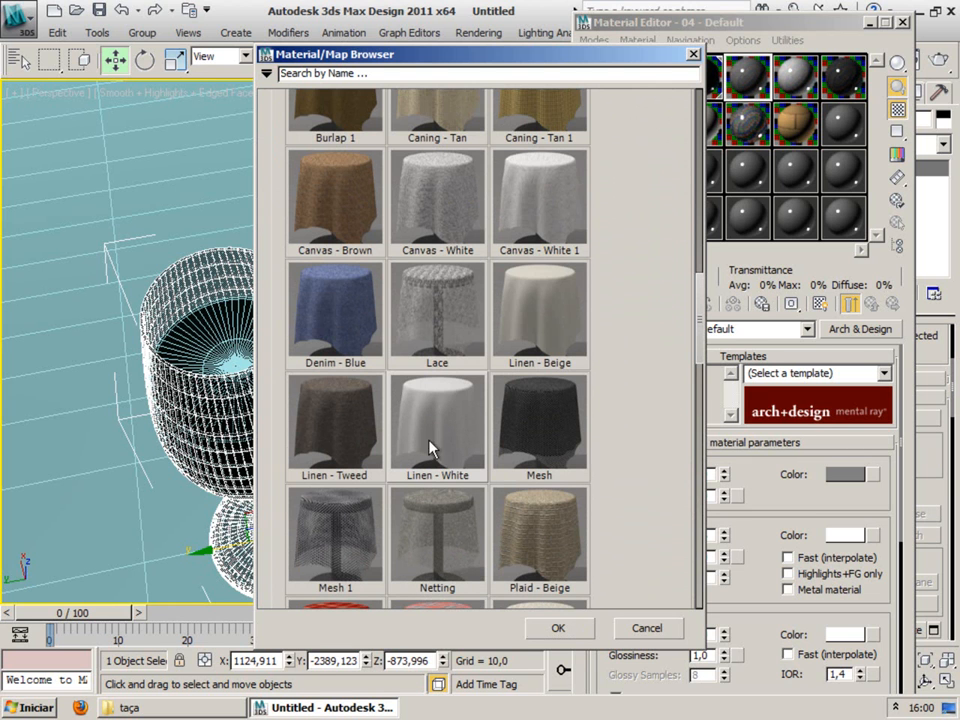
pyautogui.click(556, 630)
pyautogui.moveTo(749, 82); pyautogui.dragTo(430, 313)
# Step: Start a test render of the goblet in the Perspective view, cancel it, and close the render window and Material Editor
pyautogui.moveTo(398, 446); pyautogui.dragTo(407, 421, button='middle')
pyautogui.press('F9')
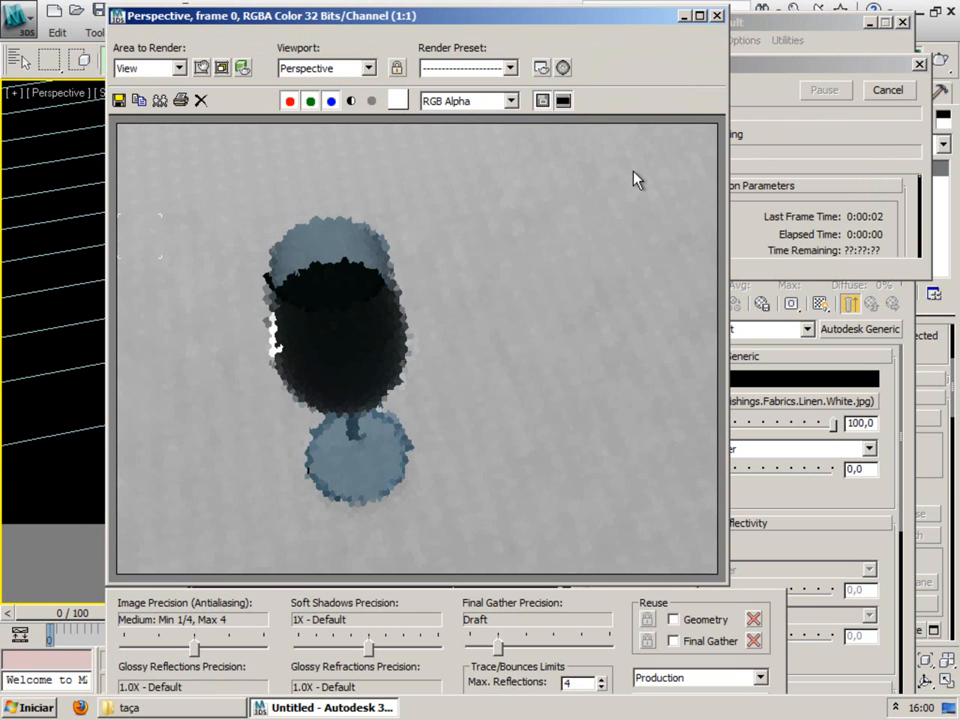
pyautogui.click(886, 90)
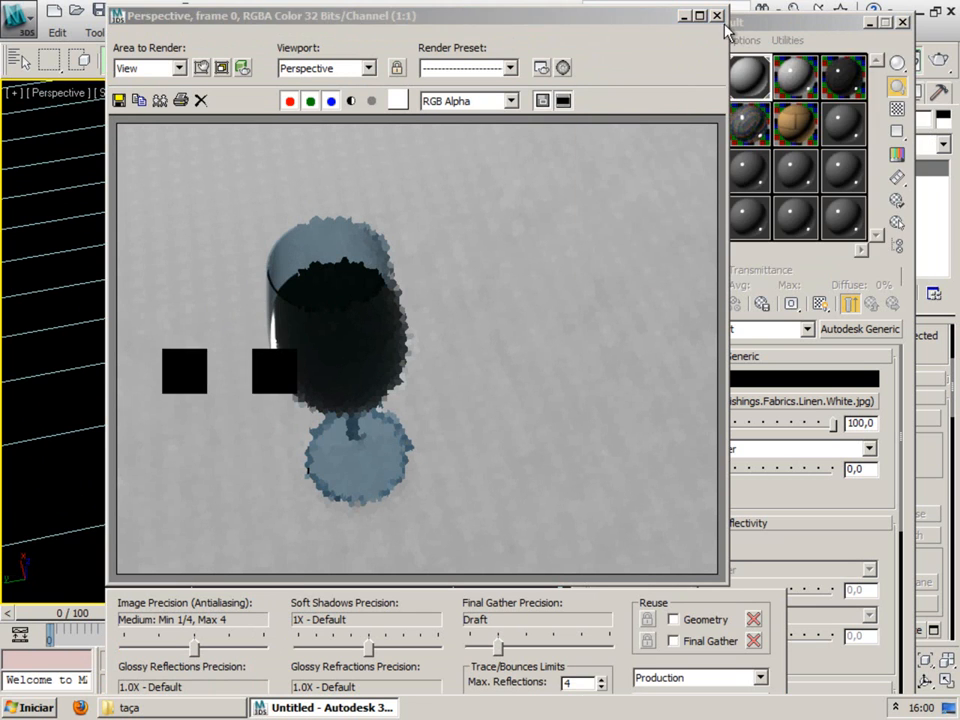
pyautogui.click(717, 16)
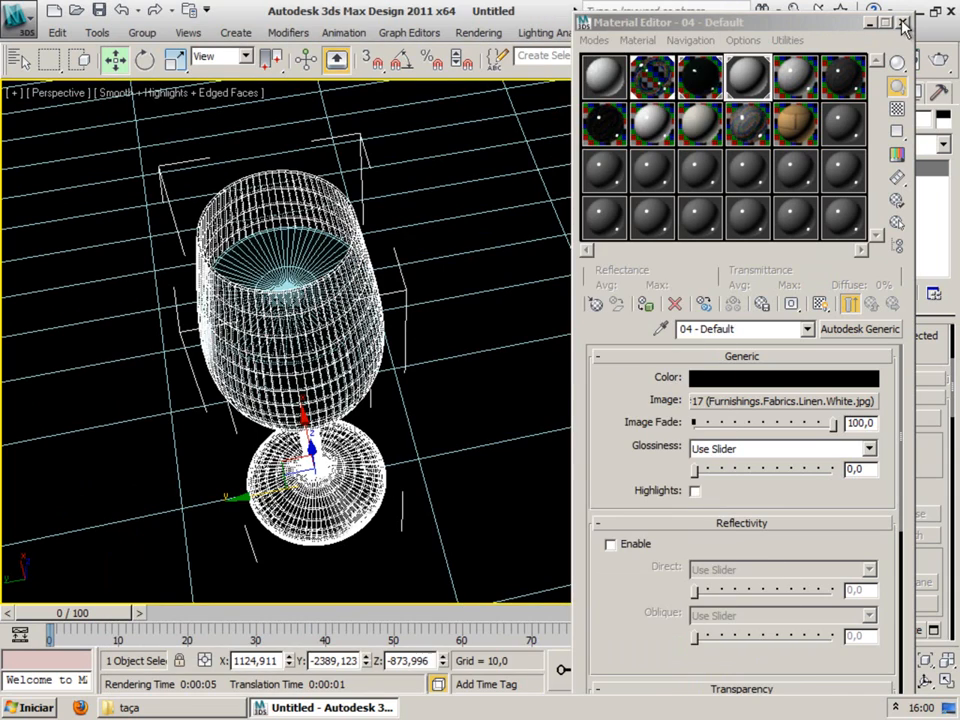
pyautogui.click(903, 22)
# Step: Move the backdrop along Y to about -2532.17 to centre it on the goblet, and deselect it
pyautogui.keyDown('alt'); pyautogui.moveTo(471, 388); pyautogui.dragTo(497, 397, button='middle'); pyautogui.keyUp('alt')
pyautogui.scroll(-5, 495, 390)
pyautogui.click(457, 441)
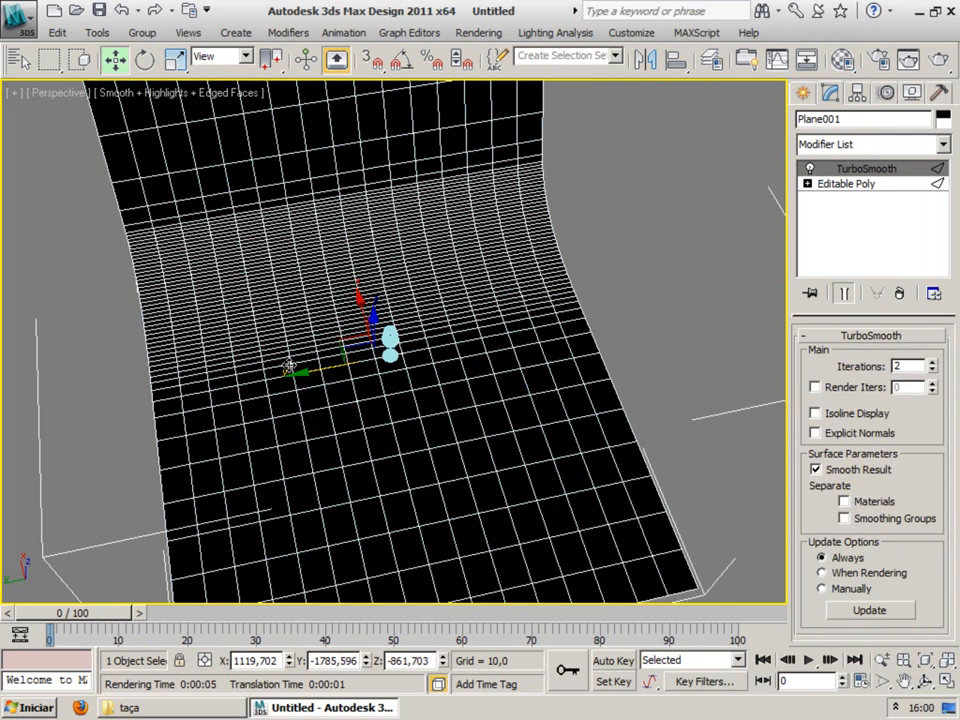
pyautogui.moveTo(300, 374); pyautogui.dragTo(320, 373)
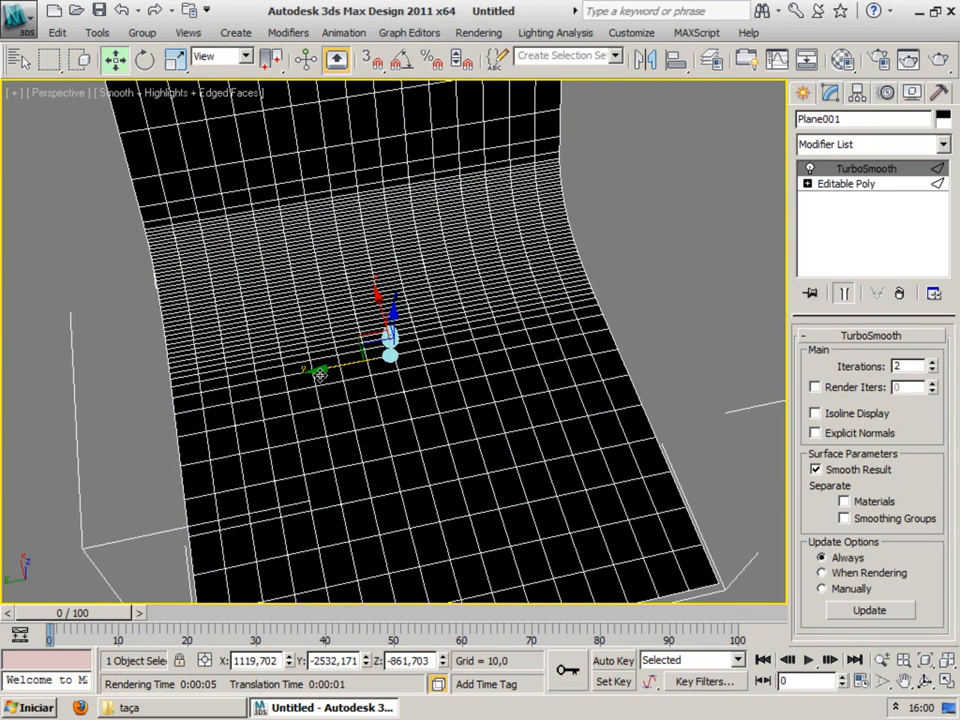
pyautogui.click(705, 343)
# Step: Create a standard Target Spot light on the backdrop's floor with its target at the goblet
pyautogui.click(804, 93)
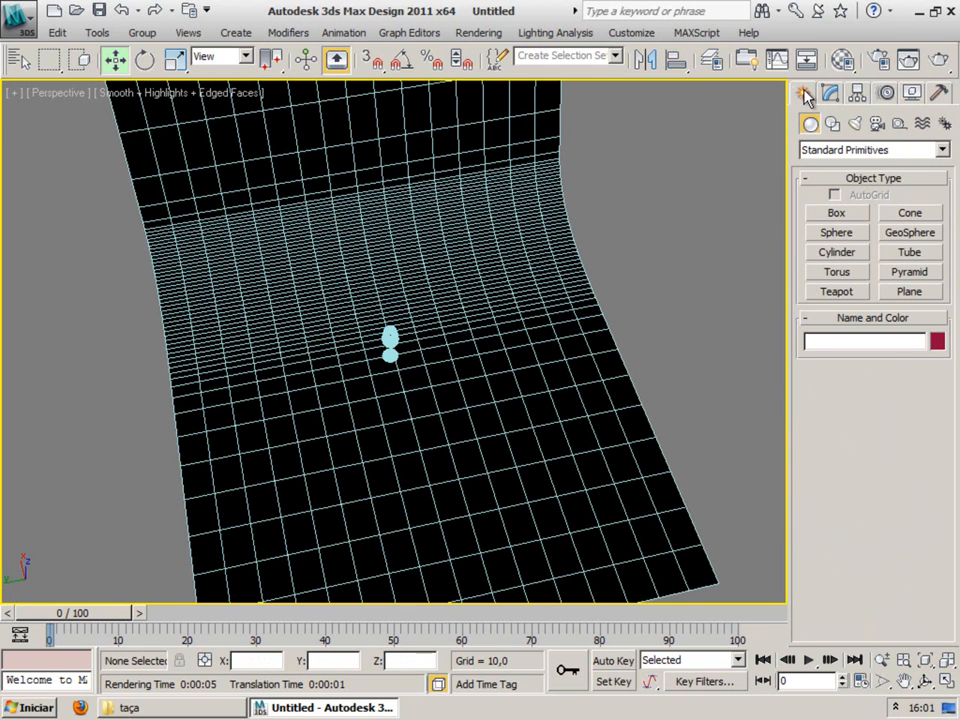
pyautogui.click(855, 123)
pyautogui.click(840, 150)
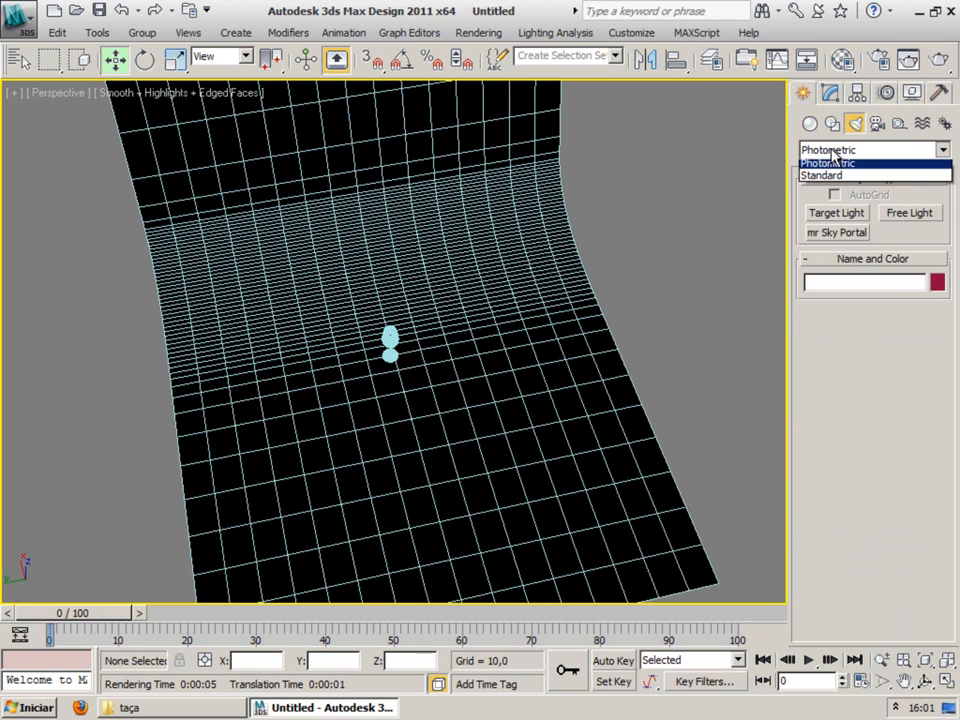
pyautogui.click(822, 179)
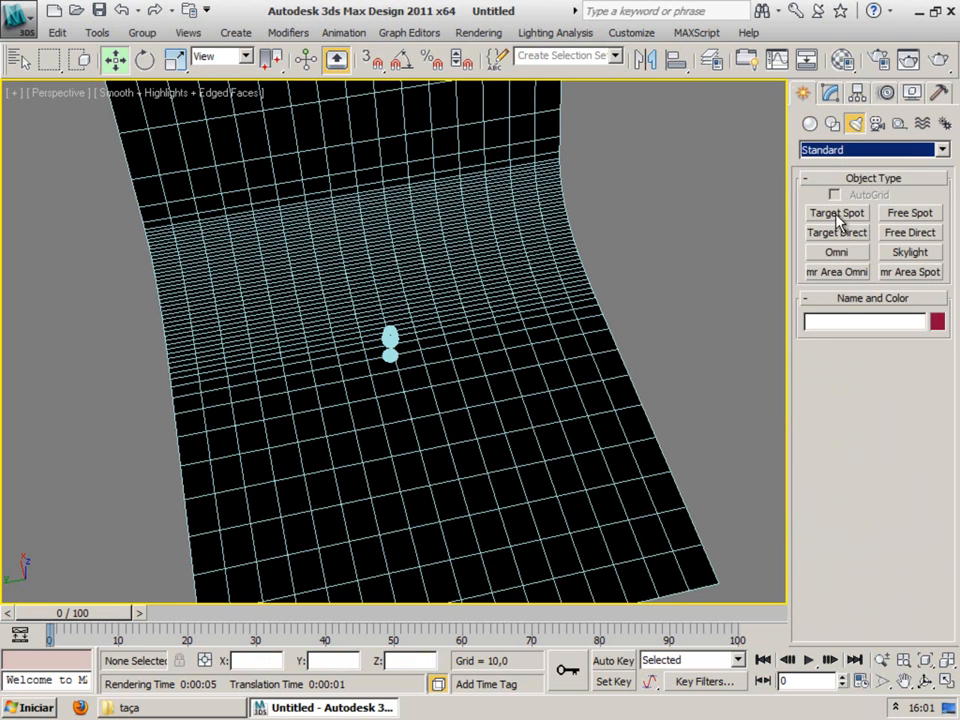
pyautogui.click(837, 214)
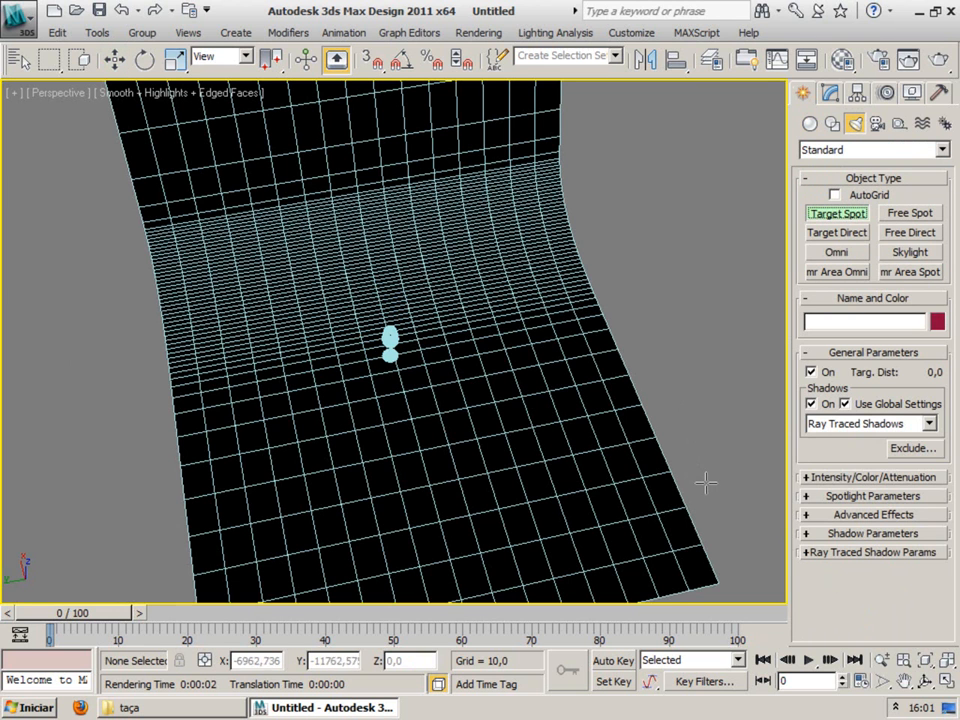
pyautogui.moveTo(669, 466); pyautogui.dragTo(392, 354)
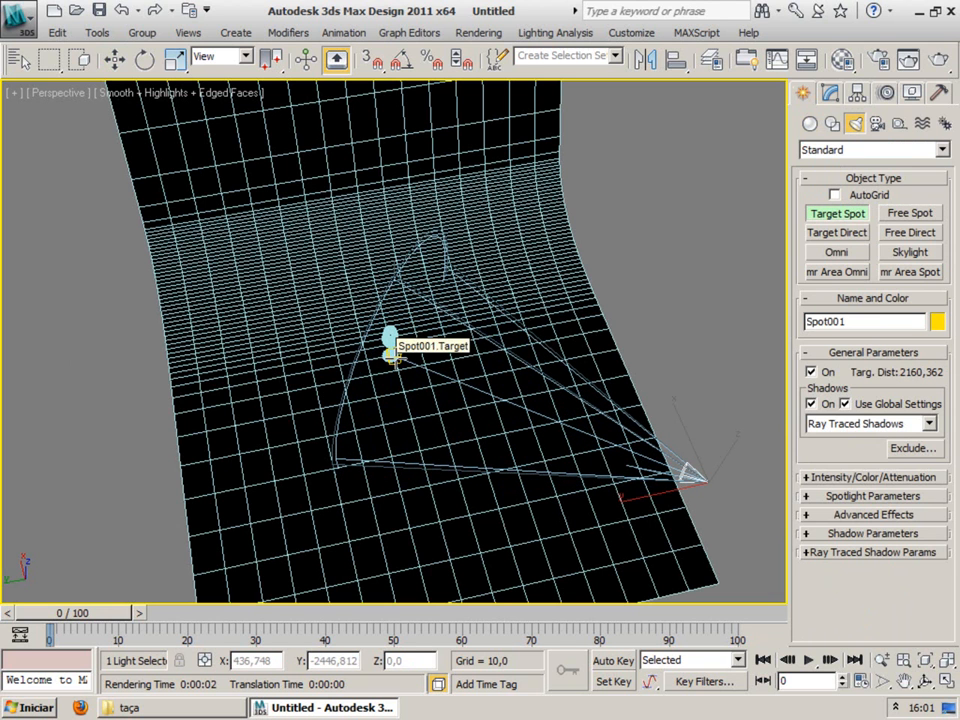
# Step: Move the spotlight outside the backdrop to about X -8334.37, Y -13614.07 and raise it to about Z 9675.08
pyautogui.press('w')
pyautogui.moveTo(677, 468); pyautogui.dragTo(739, 493)
pyautogui.moveTo(651, 503); pyautogui.dragTo(563, 473, button='middle')
pyautogui.moveTo(672, 485); pyautogui.dragTo(639, 156)
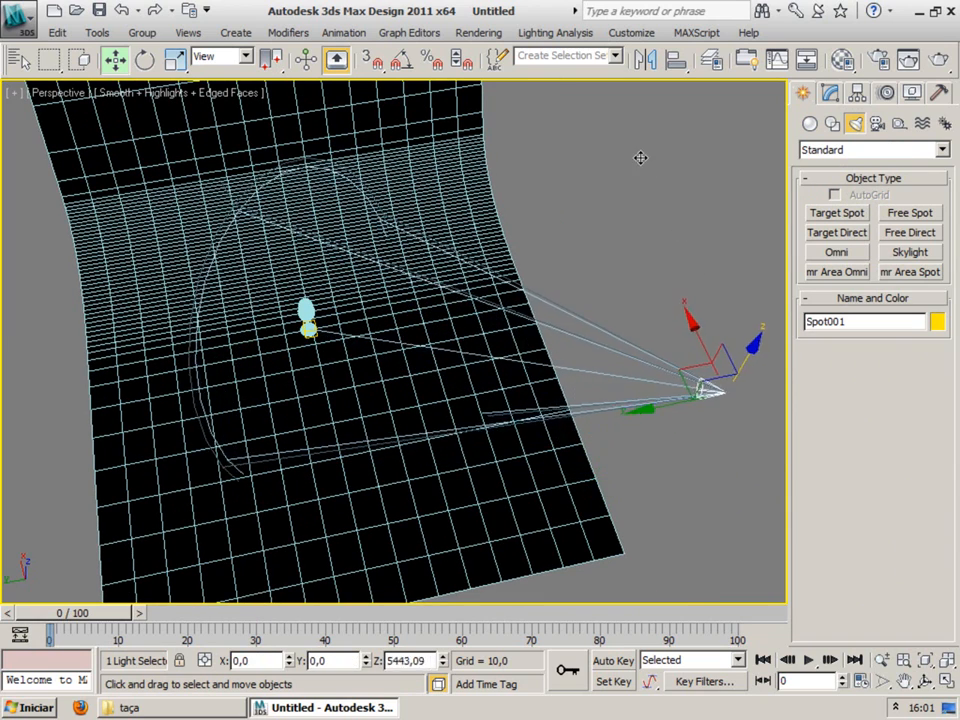
pyautogui.keyDown('alt'); pyautogui.moveTo(647, 516); pyautogui.dragTo(624, 439, button='middle'); pyautogui.keyUp('alt')
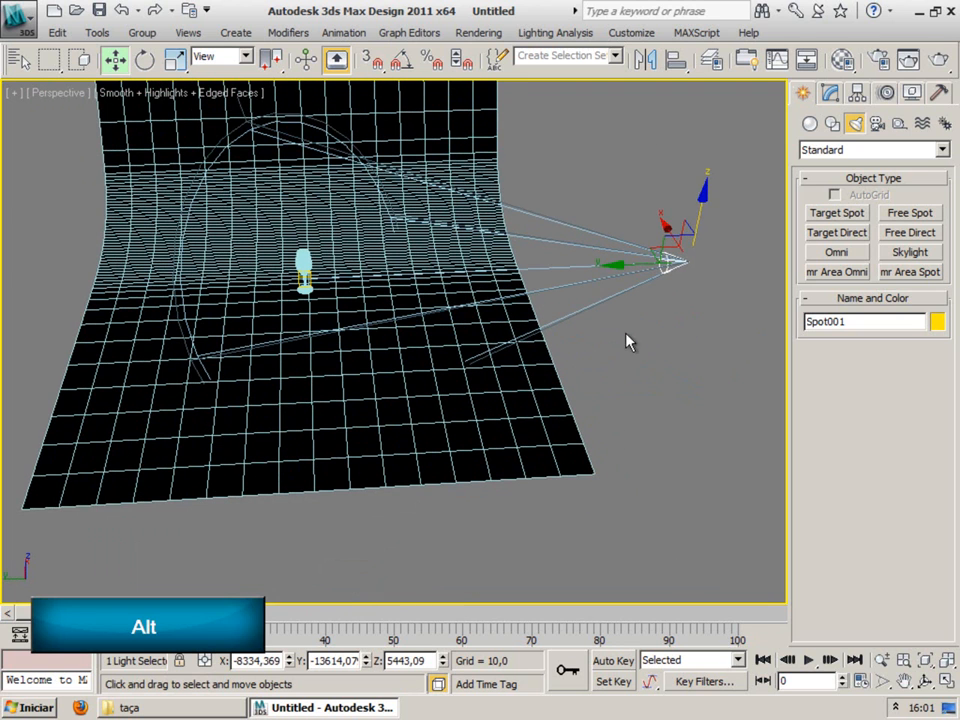
pyautogui.moveTo(706, 197); pyautogui.dragTo(712, 90)
# Step: Clone the spotlight as one Copy on the opposite side of the backdrop and move it outward to about Y 6599.36
pyautogui.moveTo(414, 349); pyautogui.dragTo(390, 396, button='middle')
pyautogui.scroll(-2, 390, 396)
pyautogui.scroll(2, 389, 395)
pyautogui.moveTo(458, 334); pyautogui.dragTo(490, 338, button='middle')
pyautogui.moveTo(731, 189)
pyautogui.keyDown('shift'); pyautogui.mouseDown()
pyautogui.moveTo(373, 193)
pyautogui.moveTo(2, 216)
pyautogui.moveTo(32, 257)
pyautogui.mouseUp(); pyautogui.keyUp('shift')
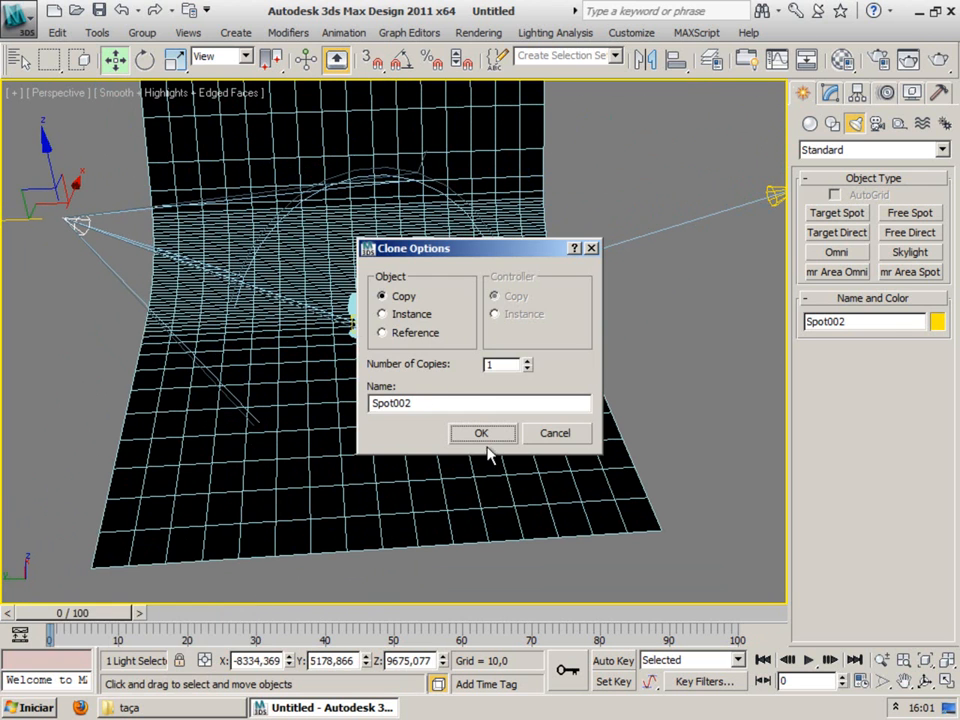
pyautogui.click(465, 433)
pyautogui.moveTo(401, 409)
pyautogui.keyDown('alt'); pyautogui.mouseDown(button='middle')
pyautogui.moveTo(381, 443)
pyautogui.moveTo(492, 422)
pyautogui.mouseUp(button='middle'); pyautogui.keyUp('alt')
pyautogui.moveTo(111, 400); pyautogui.dragTo(72, 399)
# Step: Clone the second spotlight as one Copy along X to about 2546.59, beside the backdrop's back wall
pyautogui.keyDown('alt'); pyautogui.moveTo(222, 438); pyautogui.dragTo(246, 482, button='middle'); pyautogui.keyUp('alt')
pyautogui.moveTo(270, 447)
pyautogui.keyDown('shift'); pyautogui.mouseDown()
pyautogui.moveTo(200, 215)
pyautogui.moveTo(197, 113)
pyautogui.mouseUp(); pyautogui.keyUp('shift')
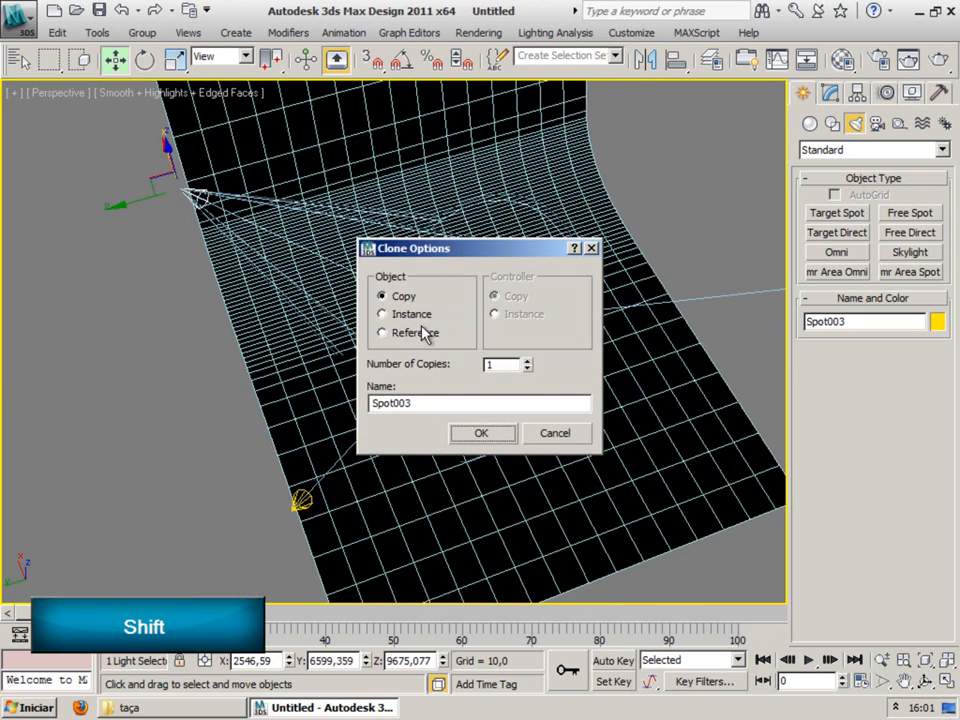
pyautogui.click(470, 435)
pyautogui.moveTo(199, 456)
pyautogui.keyDown('alt'); pyautogui.mouseDown(button='middle')
pyautogui.moveTo(294, 429)
pyautogui.moveTo(268, 463)
pyautogui.moveTo(466, 358)
pyautogui.mouseUp(button='middle'); pyautogui.keyUp('alt')
pyautogui.keyDown('alt'); pyautogui.moveTo(242, 422); pyautogui.dragTo(197, 370, button='middle'); pyautogui.keyUp('alt')
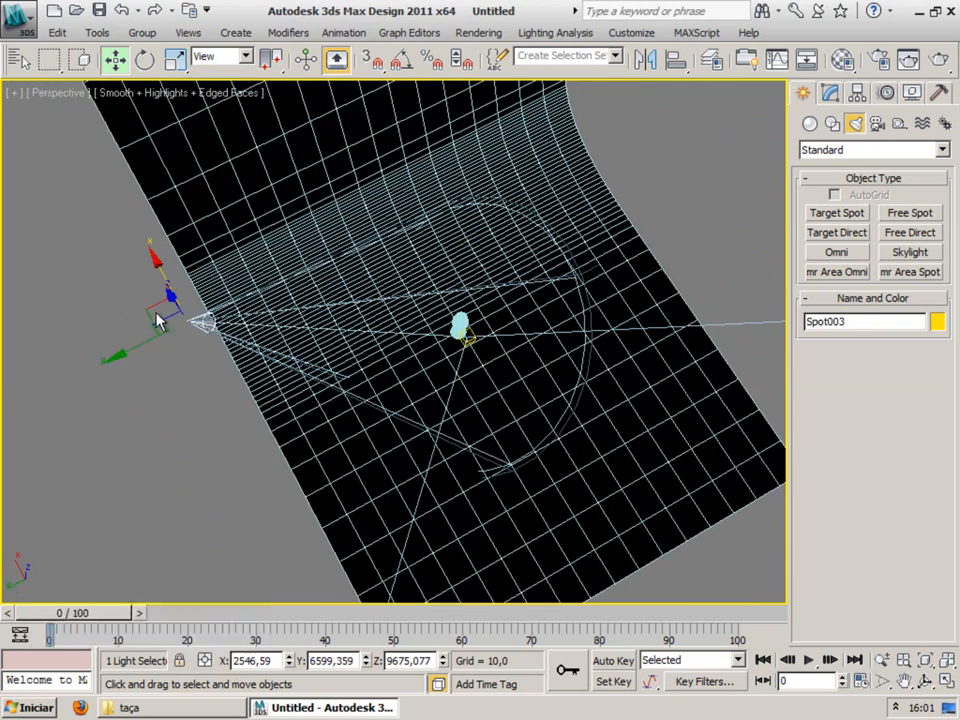
# Step: Move the third spotlight beside the backdrop's curve to about X 4907.32, Y 6760.24 and lower it to about Z 1714.36
pyautogui.moveTo(160, 308); pyautogui.dragTo(182, 243)
pyautogui.keyDown('alt'); pyautogui.moveTo(208, 386); pyautogui.dragTo(213, 357, button='middle'); pyautogui.keyUp('alt')
pyautogui.moveTo(222, 110); pyautogui.dragTo(195, 252)
pyautogui.keyDown('alt'); pyautogui.moveTo(315, 364); pyautogui.dragTo(401, 429, button='middle'); pyautogui.keyUp('alt')
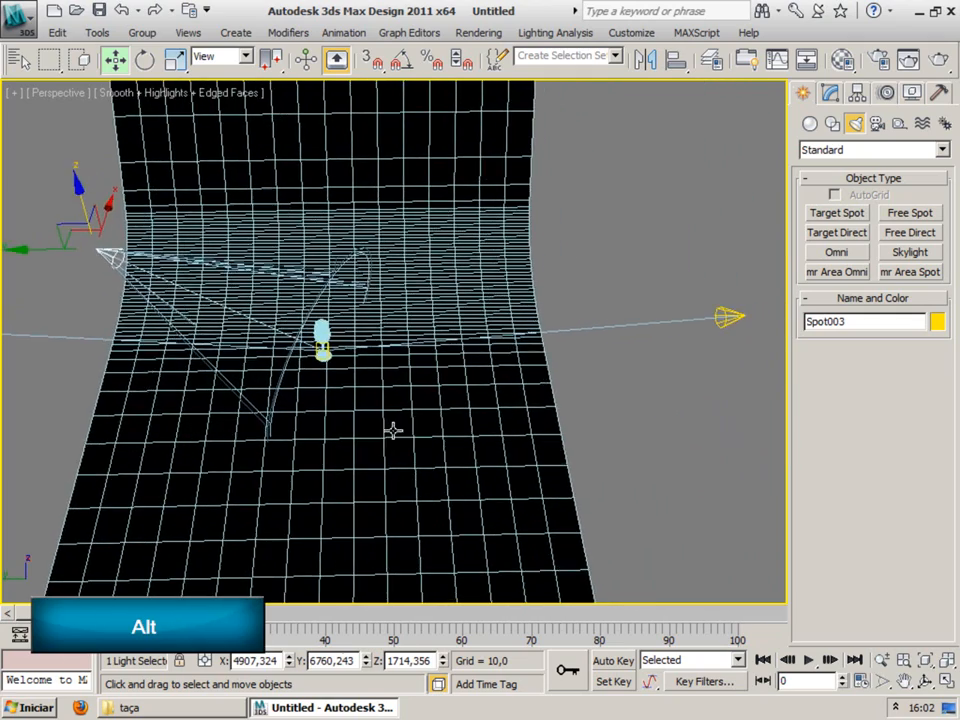
# Step: Show the Intensity/Color/Attenuation settings of the first spotlight, on the opposite side of the backdrop from the other two
pyautogui.click(724, 316)
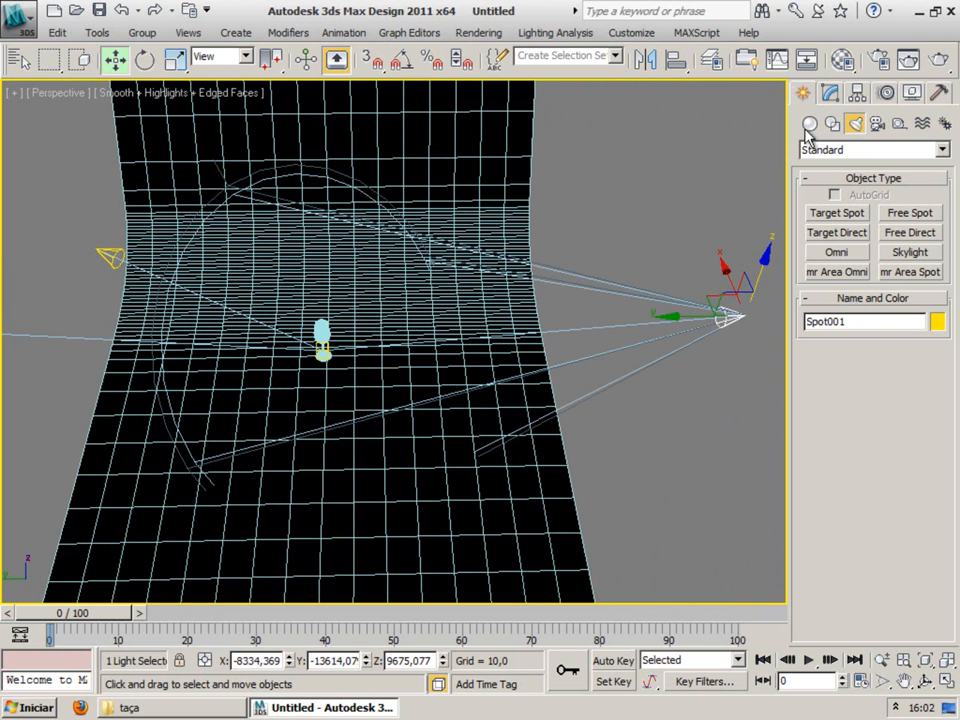
pyautogui.click(830, 98)
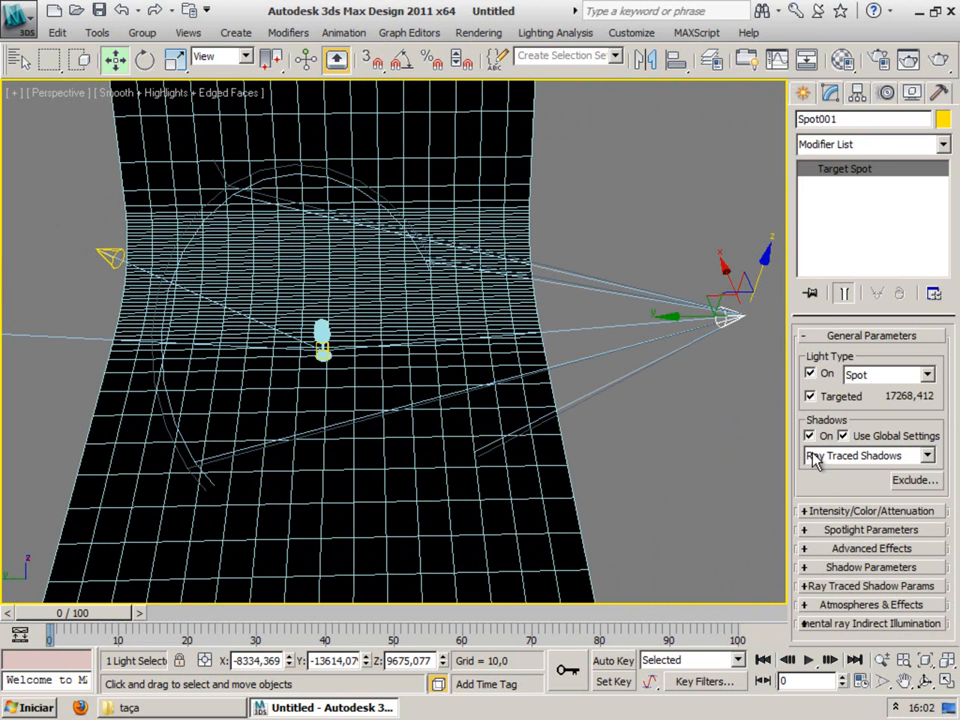
pyautogui.click(836, 512)
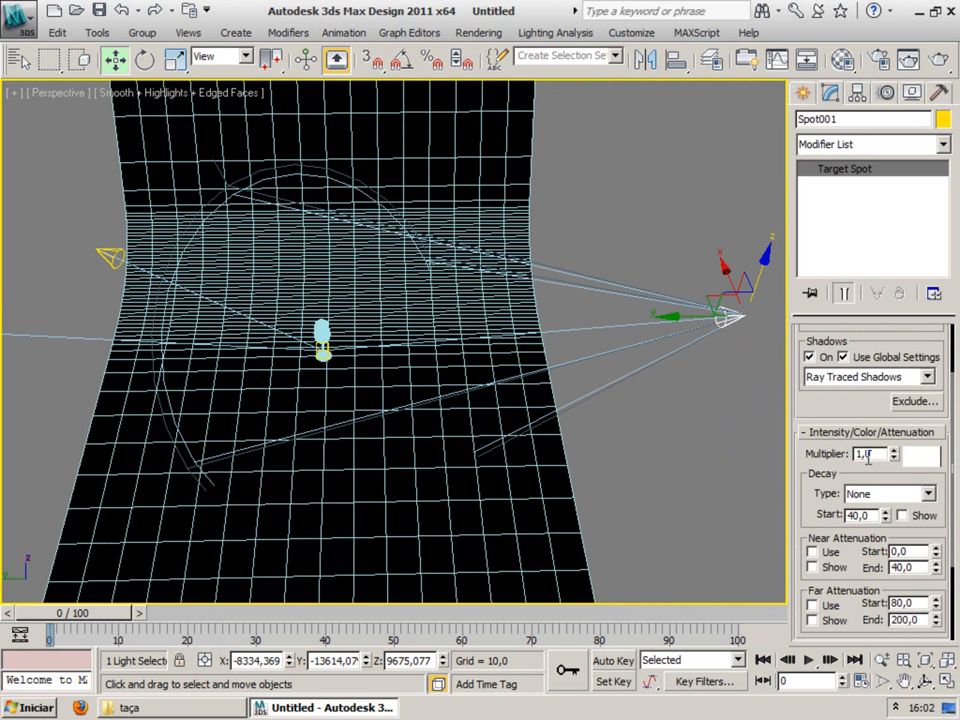
# Step: Run a test render of the goblet in the Perspective view, cancel it partway and close the rendered frame
pyautogui.scroll(8, 309, 370)
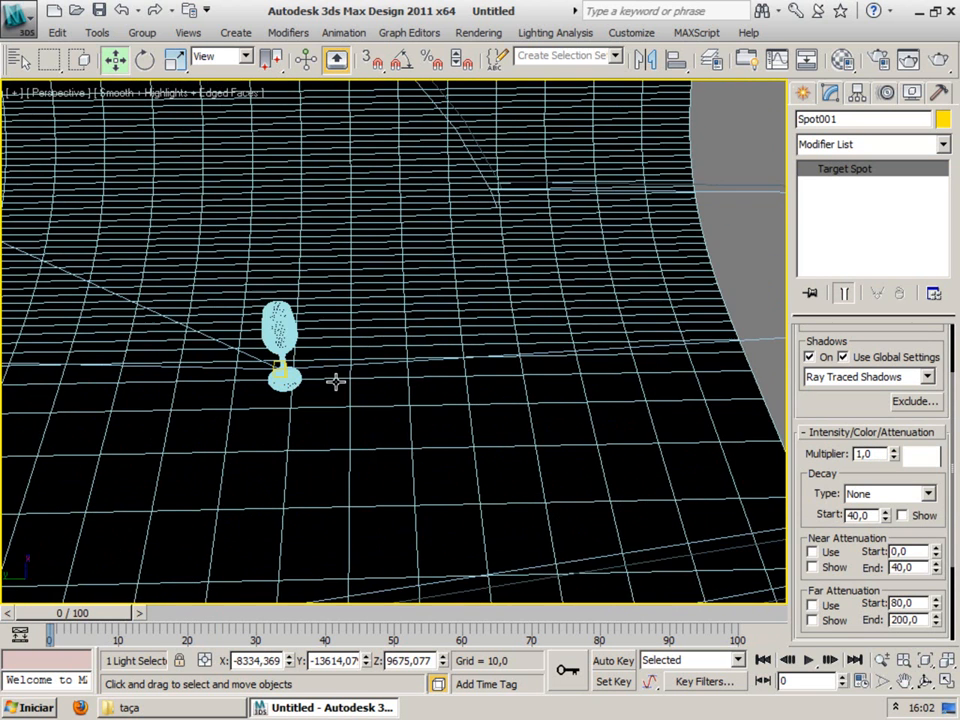
pyautogui.scroll(3, 374, 398)
pyautogui.moveTo(360, 408); pyautogui.dragTo(387, 414, button='middle')
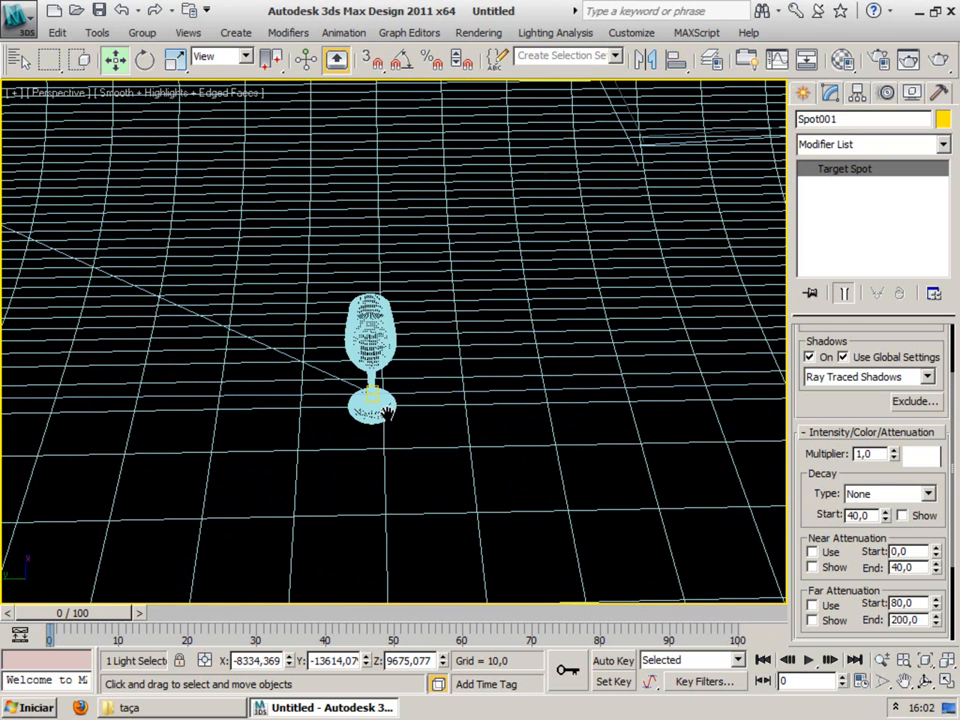
pyautogui.press('F9')
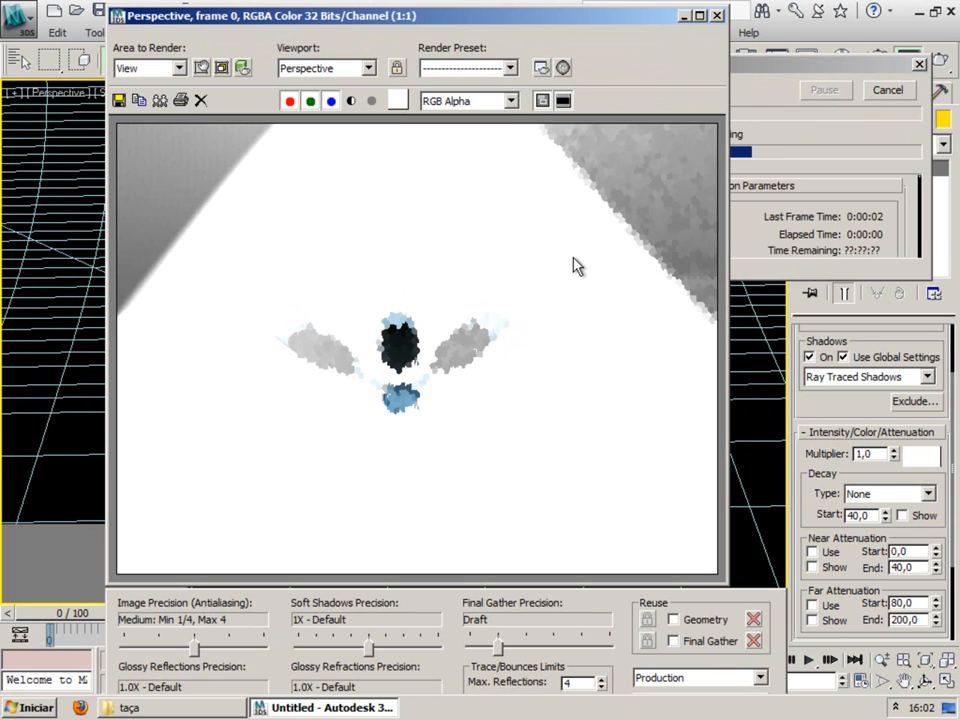
pyautogui.press('Escape')
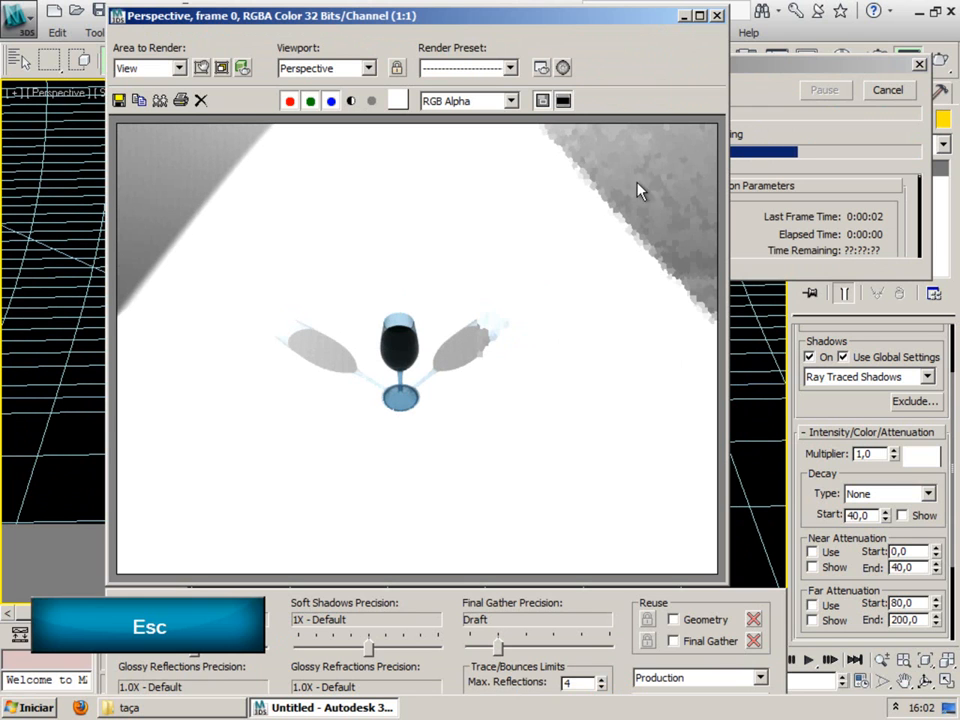
pyautogui.click(719, 17)
# Step: Set the second spotlight's multiplier to 0.6 and turn off its shadows
pyautogui.moveTo(503, 370); pyautogui.dragTo(480, 399, button='middle')
pyautogui.scroll(-3, 485, 391)
pyautogui.scroll(-4, 459, 401)
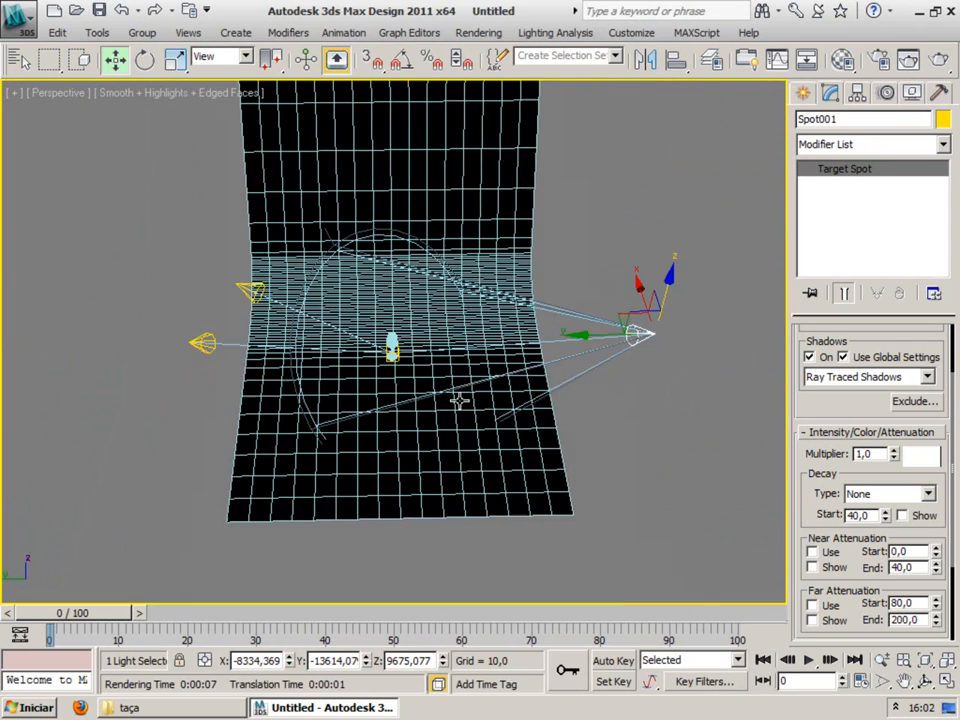
pyautogui.scroll(2, 456, 401)
pyautogui.scroll(-3, 456, 394)
pyautogui.scroll(1, 404, 380)
pyautogui.click(213, 347)
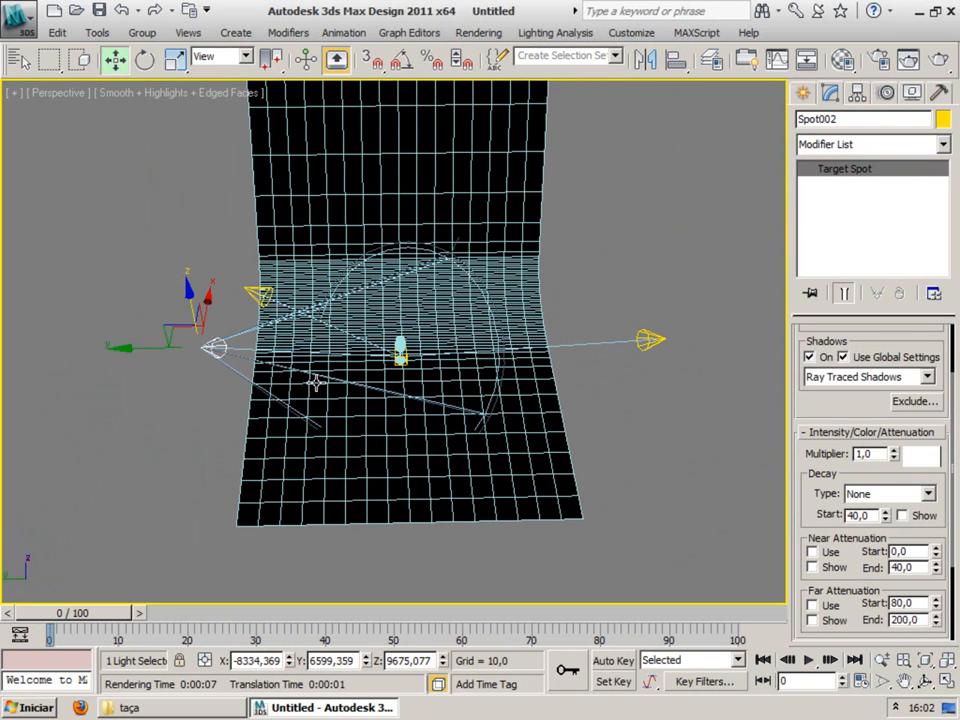
pyautogui.moveTo(772, 458); pyautogui.dragTo(762, 460, button='middle')
pyautogui.moveTo(877, 453); pyautogui.dragTo(787, 459)
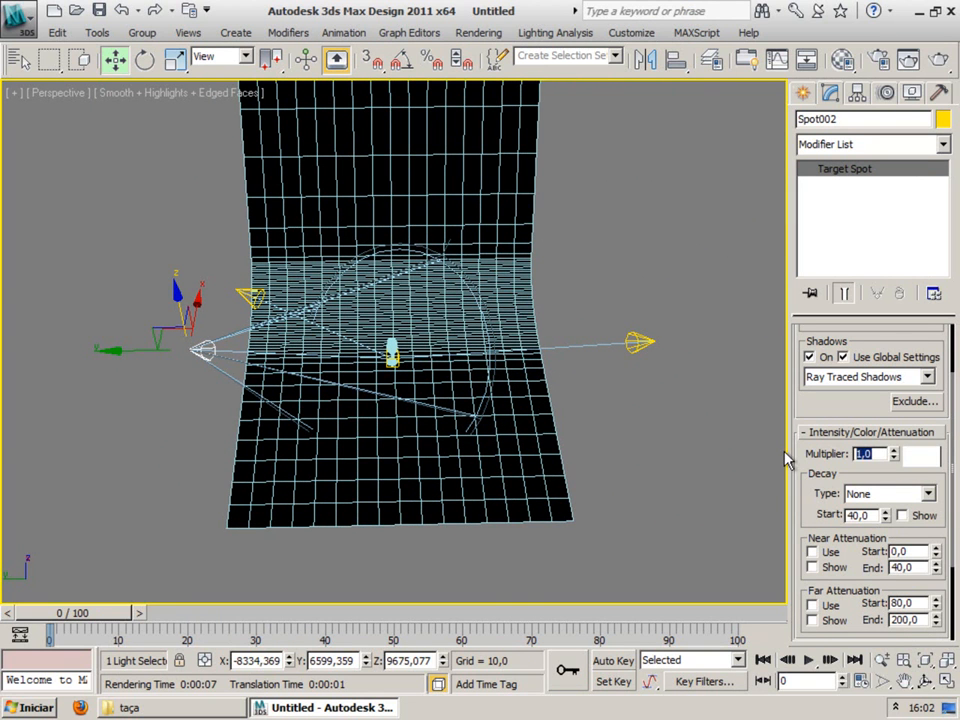
pyautogui.write('0,6')
pyautogui.press('Return')
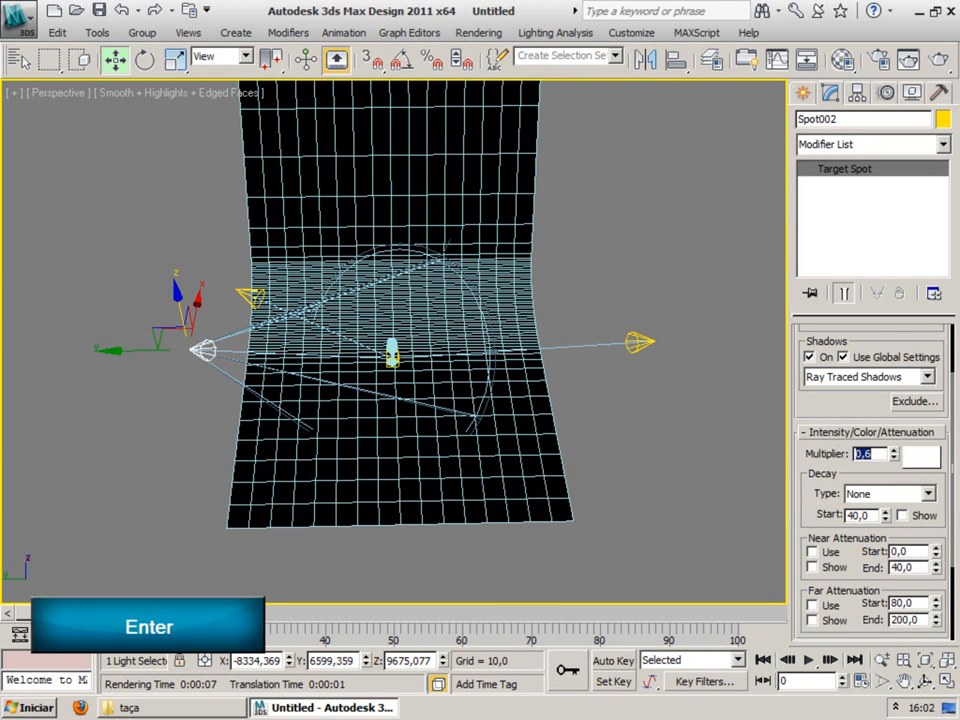
pyautogui.scroll(1, 830, 412)
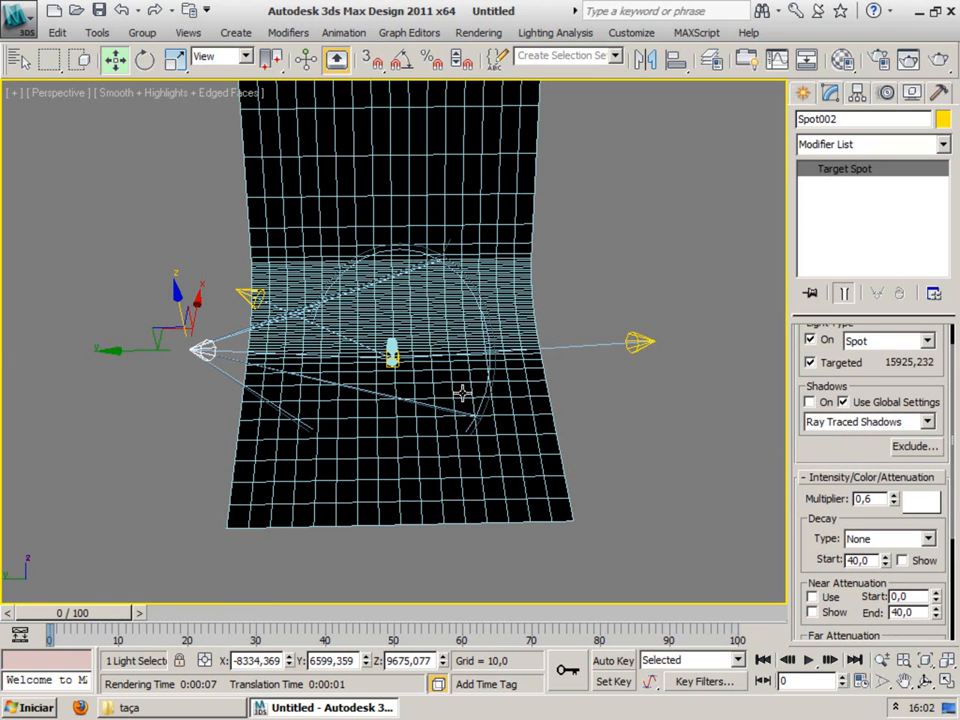
# Step: Turn off the shadows of the third spotlight, beside the backdrop's curve, and set its multiplier to 0.6
pyautogui.click(241, 295)
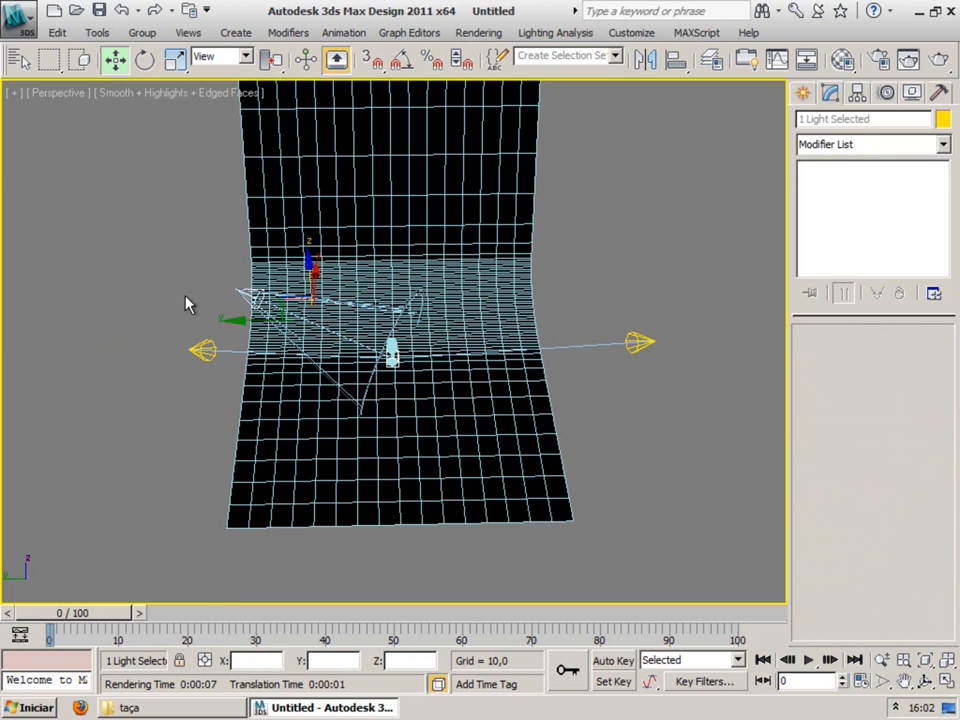
pyautogui.click(242, 290)
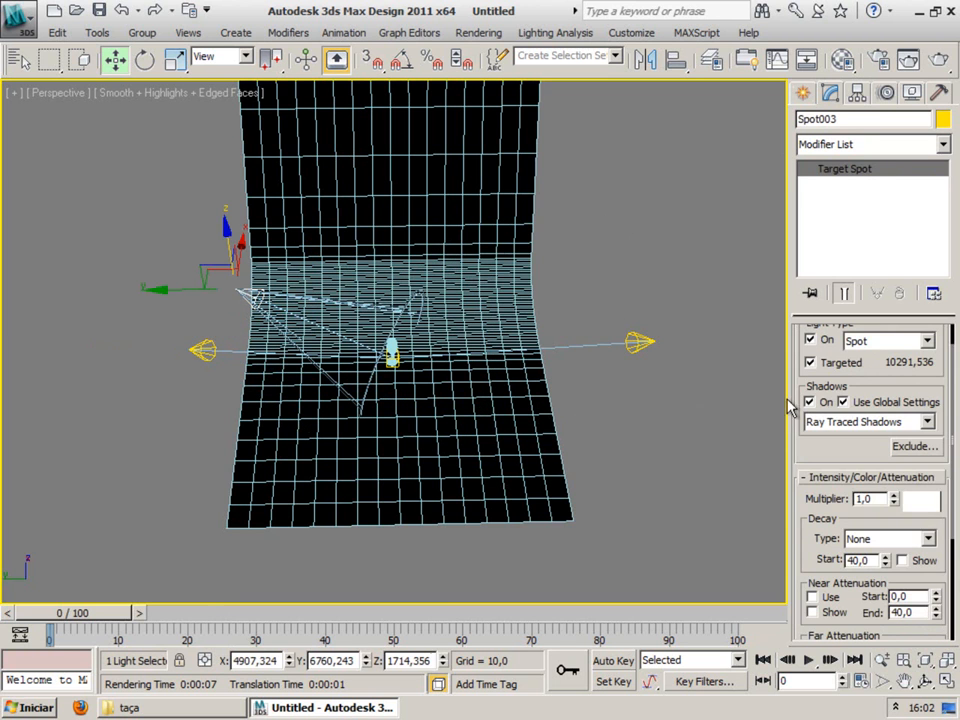
pyautogui.click(810, 402)
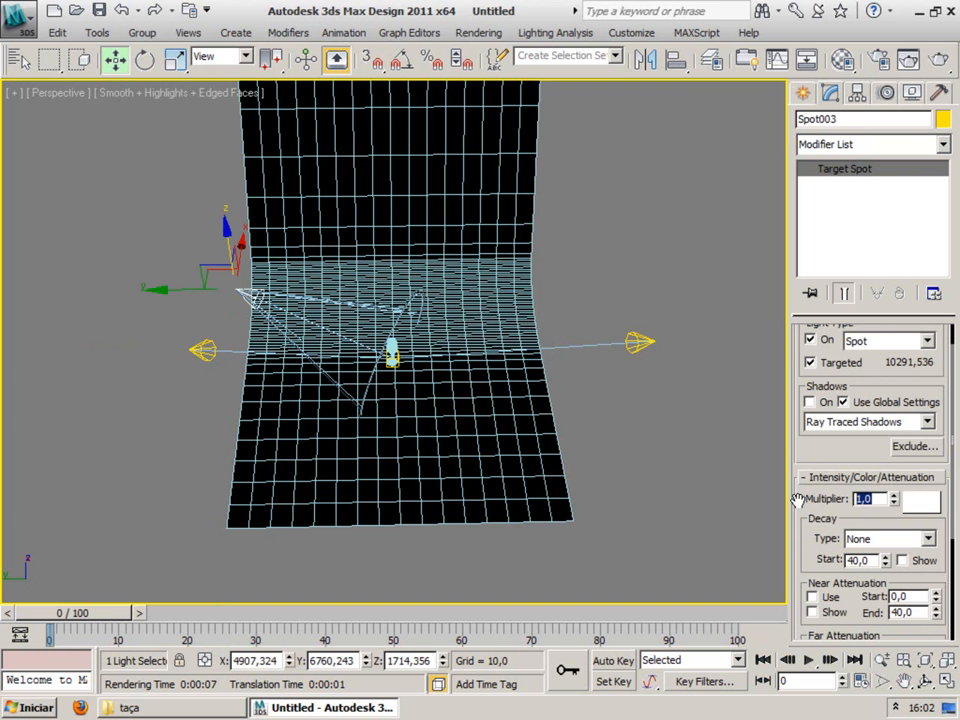
pyautogui.write('0,6')
pyautogui.press('Return')
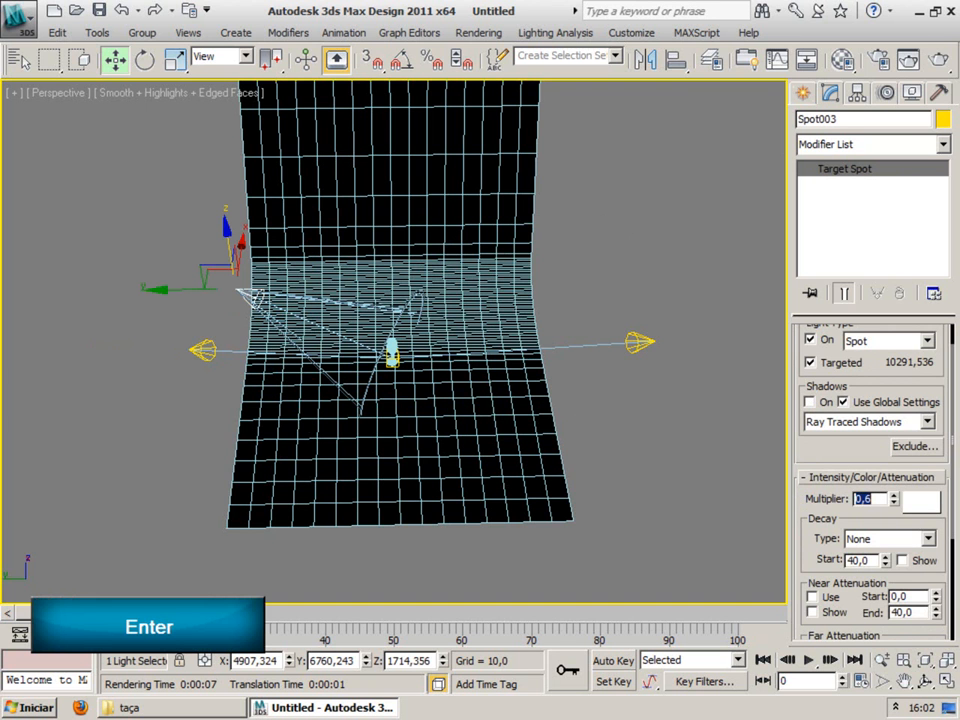
# Step: Render a closer Perspective view of the goblet to check the lighting and shadow, and close the rendered frame
pyautogui.scroll(3, 389, 370)
pyautogui.scroll(10, 389, 370)
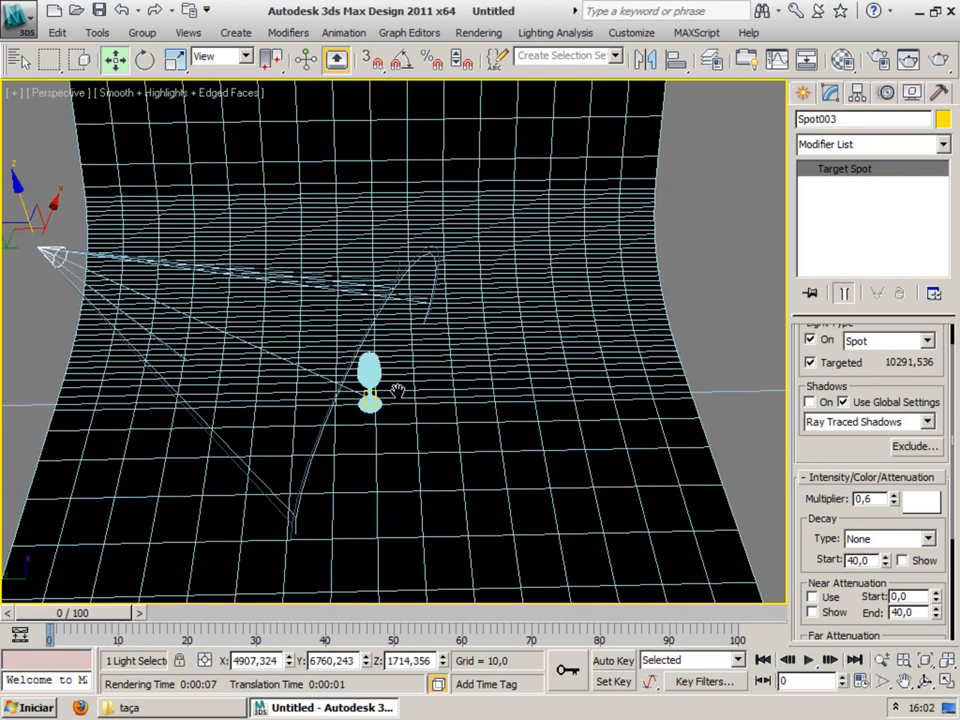
pyautogui.moveTo(377, 408); pyautogui.dragTo(424, 347, button='middle')
pyautogui.press('F9')
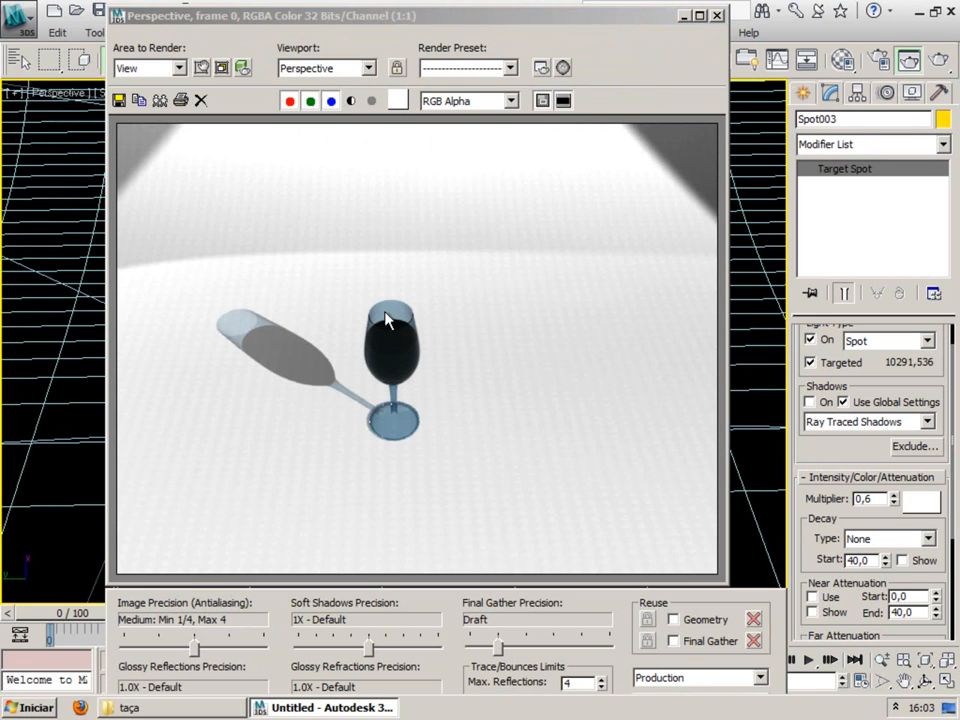
pyautogui.click(716, 16)
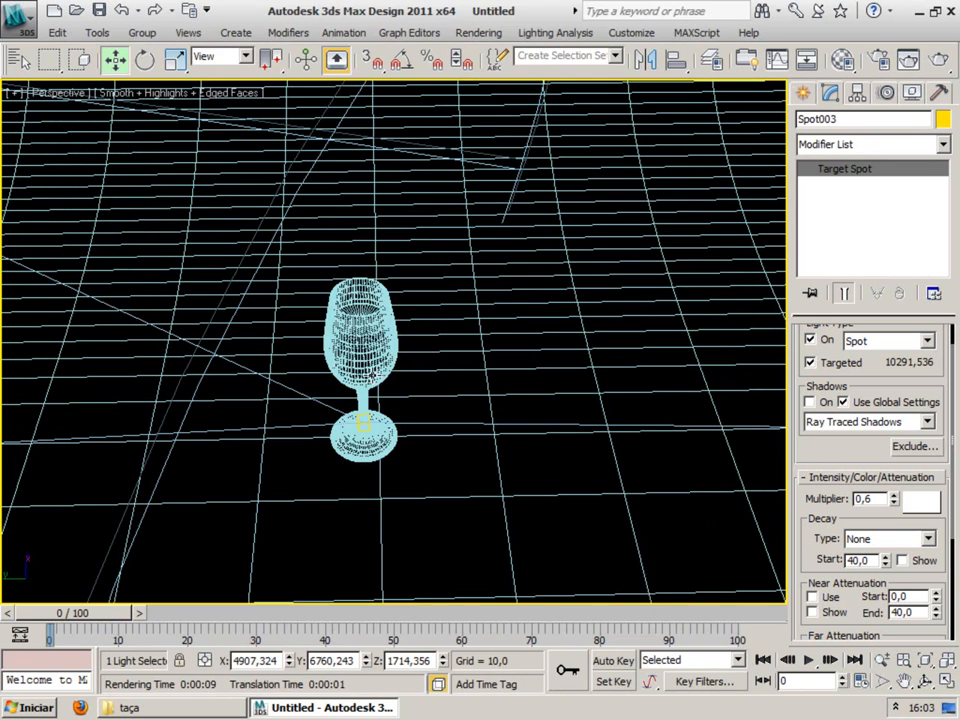
# Step: Frame the goblet closely and open its glass material, 02 - Default, in the Material Editor
pyautogui.click(360, 340)
pyautogui.press('z')
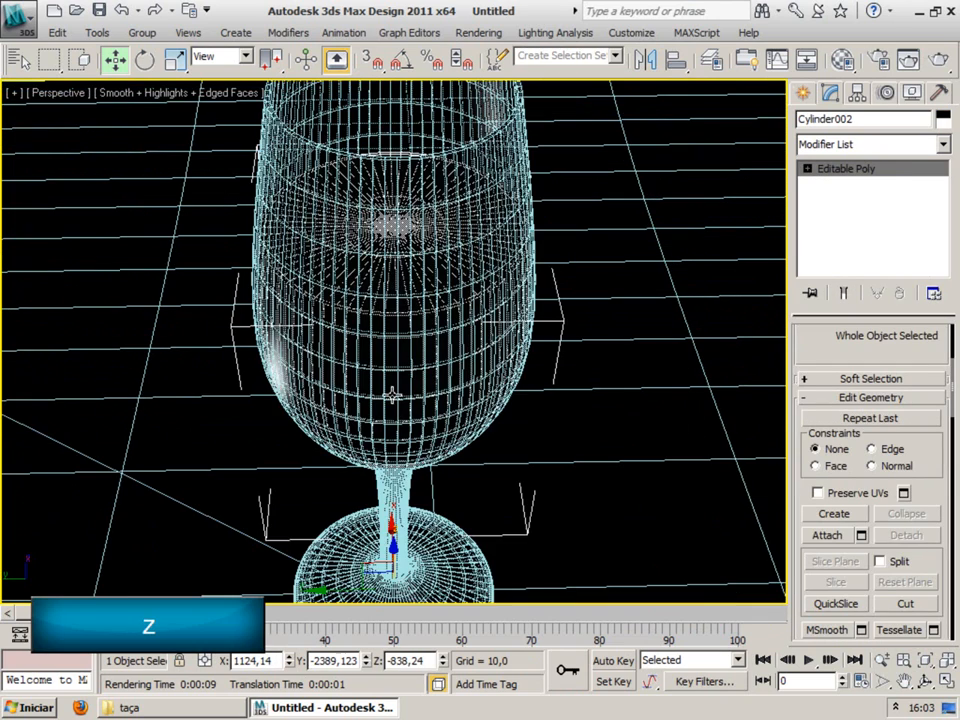
pyautogui.scroll(-6, 402, 392)
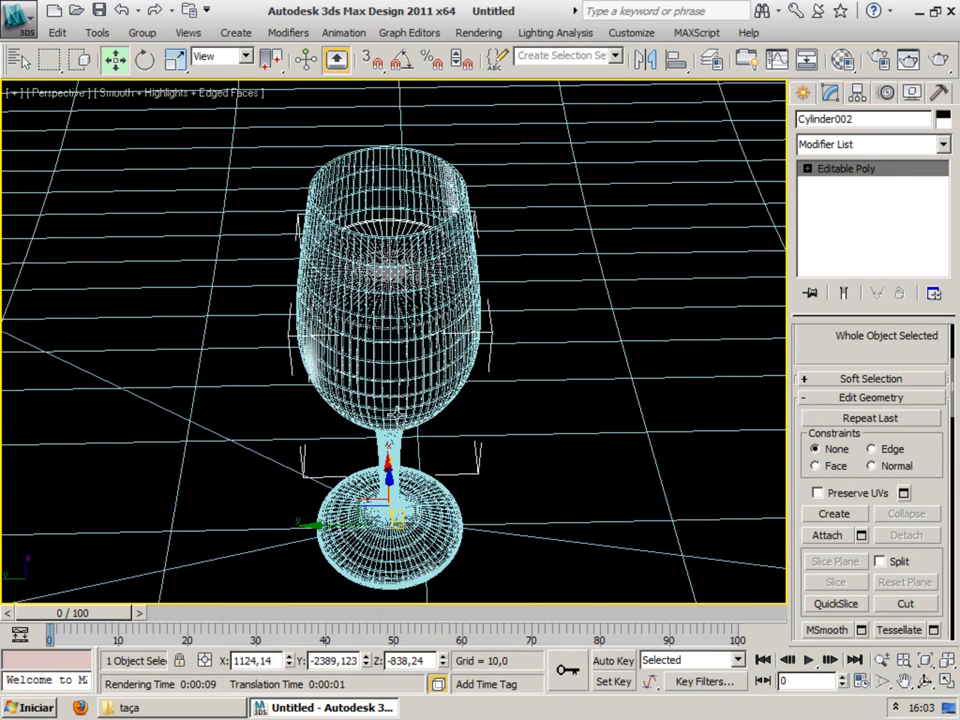
pyautogui.moveTo(390, 423)
pyautogui.keyDown('alt'); pyautogui.mouseDown(button='middle')
pyautogui.moveTo(408, 424)
pyautogui.moveTo(400, 417)
pyautogui.mouseUp(button='middle'); pyautogui.keyUp('alt')
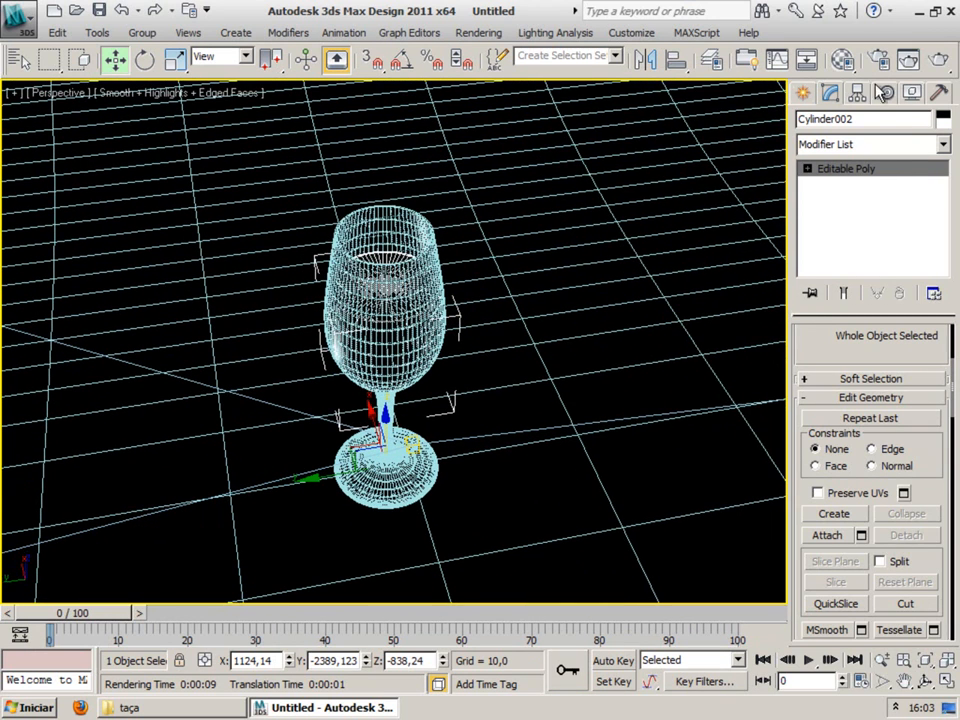
pyautogui.click(843, 60)
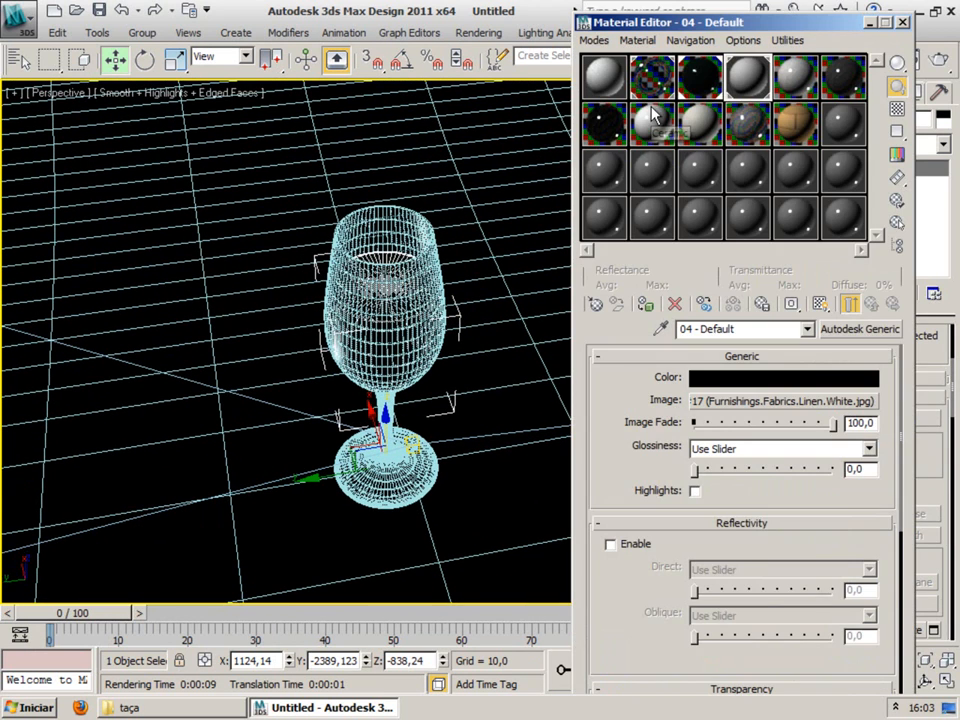
pyautogui.click(698, 88)
pyautogui.click(650, 88)
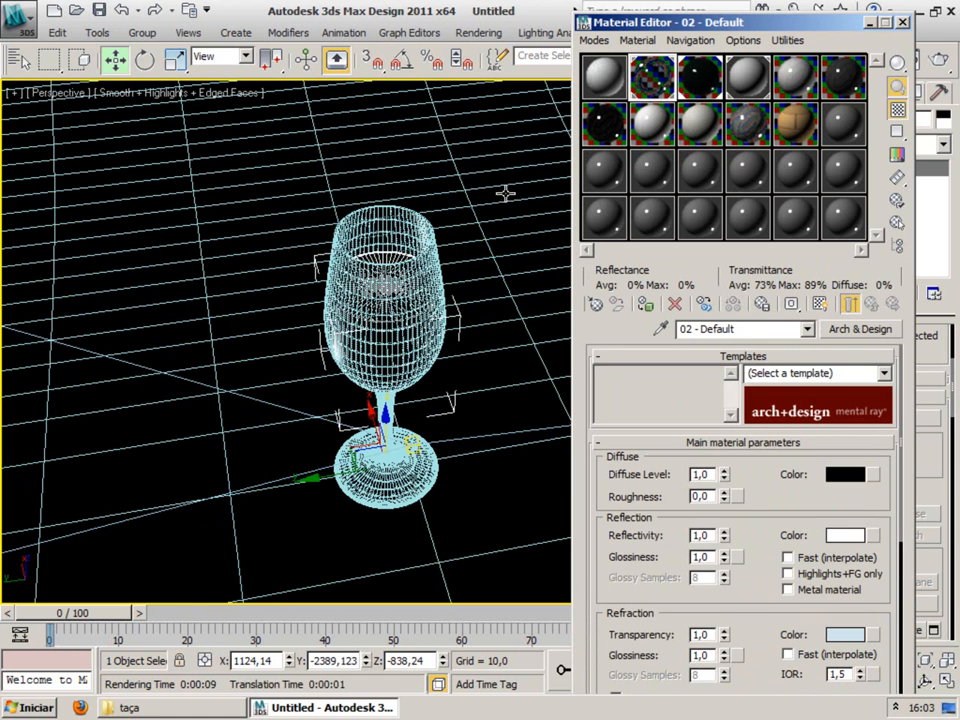
# Step: Set the glass material's refraction color to a neutral light grey with saturation 0 and value about 0.928
pyautogui.scroll(-1, 790, 622)
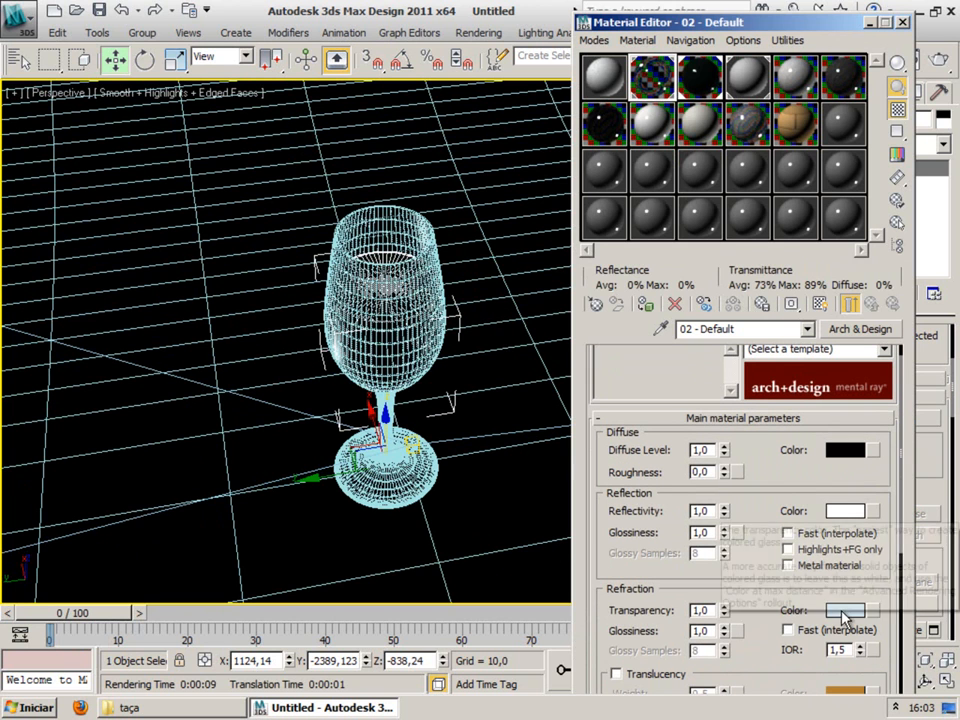
pyautogui.click(843, 612)
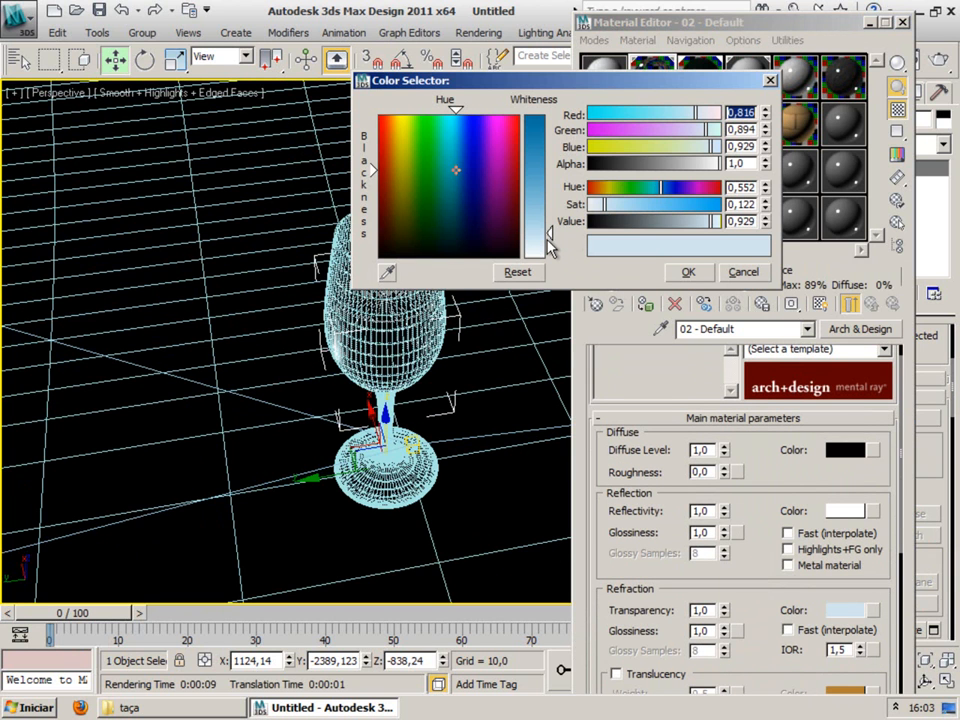
pyautogui.moveTo(616, 222); pyautogui.dragTo(561, 222)
pyautogui.moveTo(618, 204); pyautogui.dragTo(750, 225)
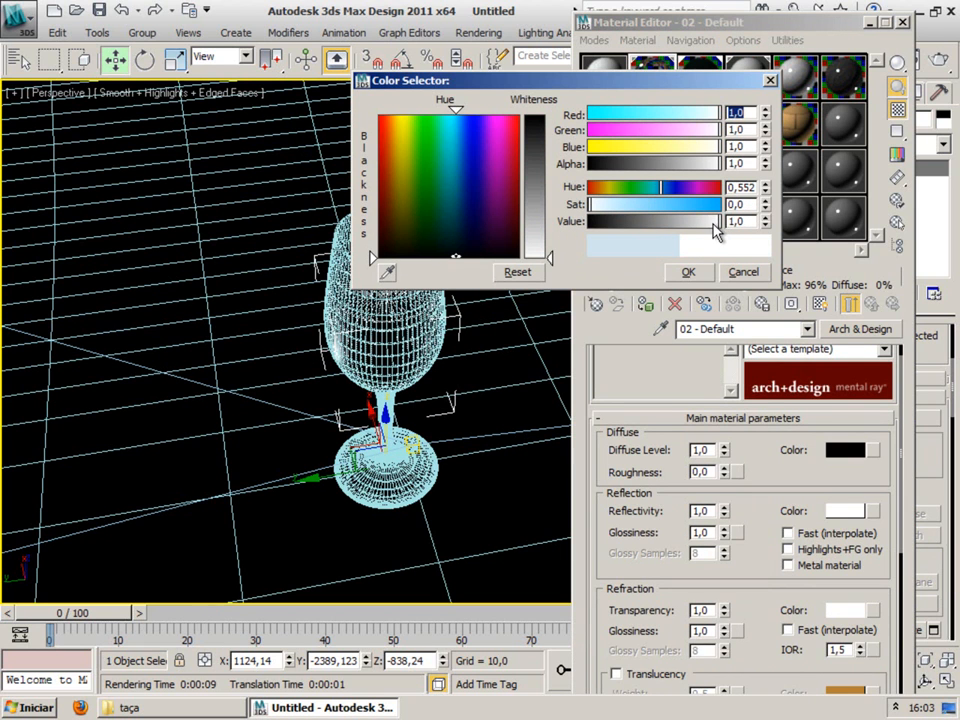
pyautogui.moveTo(714, 225); pyautogui.dragTo(709, 224)
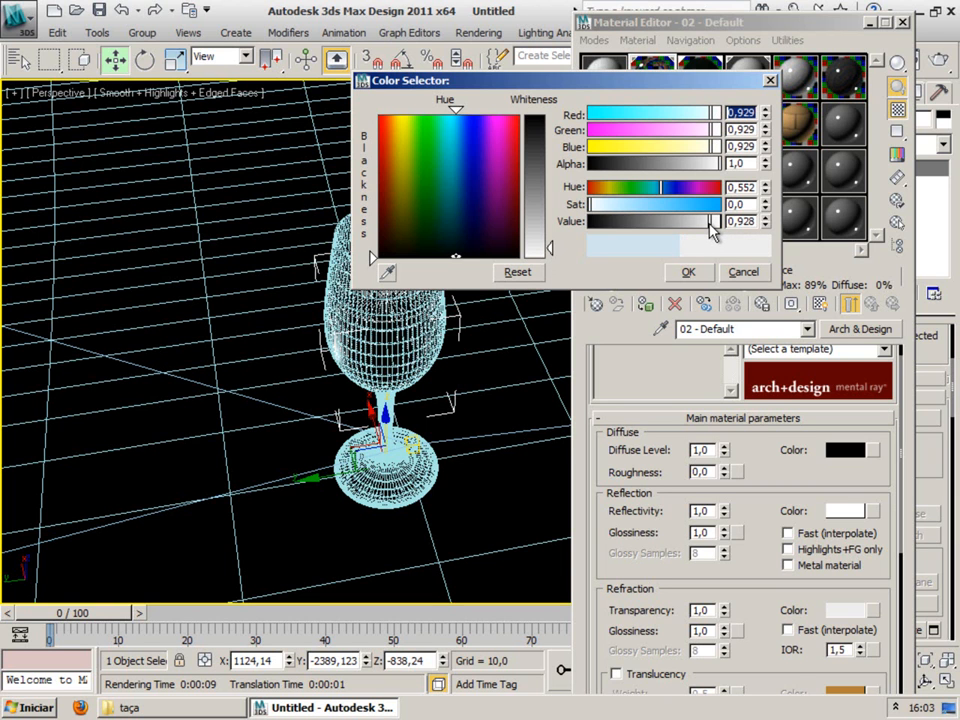
pyautogui.click(689, 273)
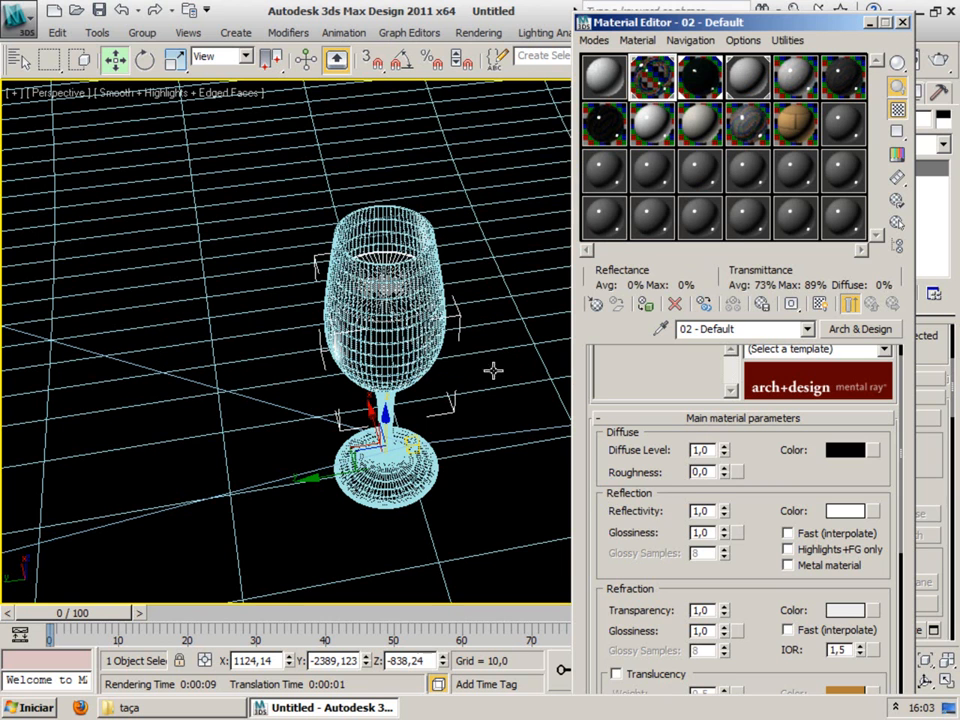
# Step: Run a test render of the goblet with the neutral glass color, cancel it partway and close the rendered frame
pyautogui.click(473, 313)
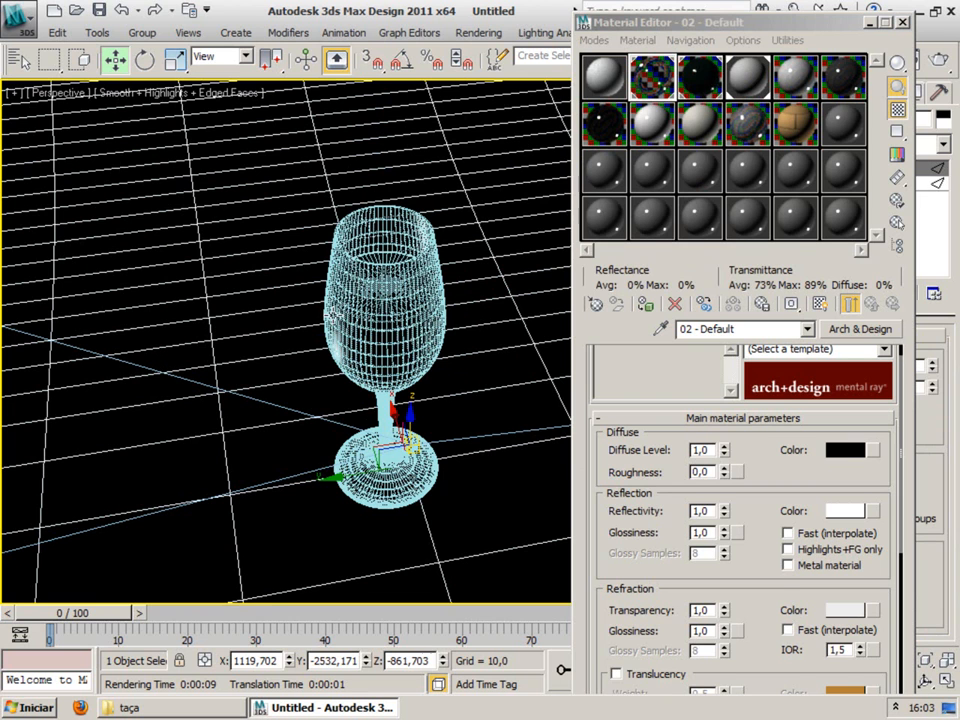
pyautogui.press('F9')
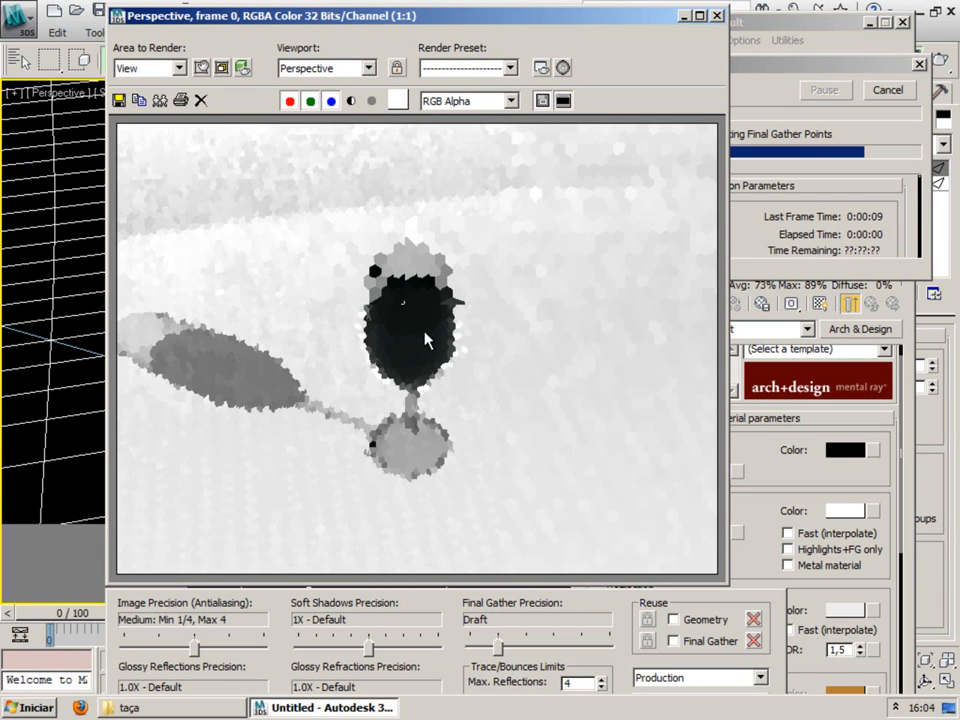
pyautogui.click(890, 94)
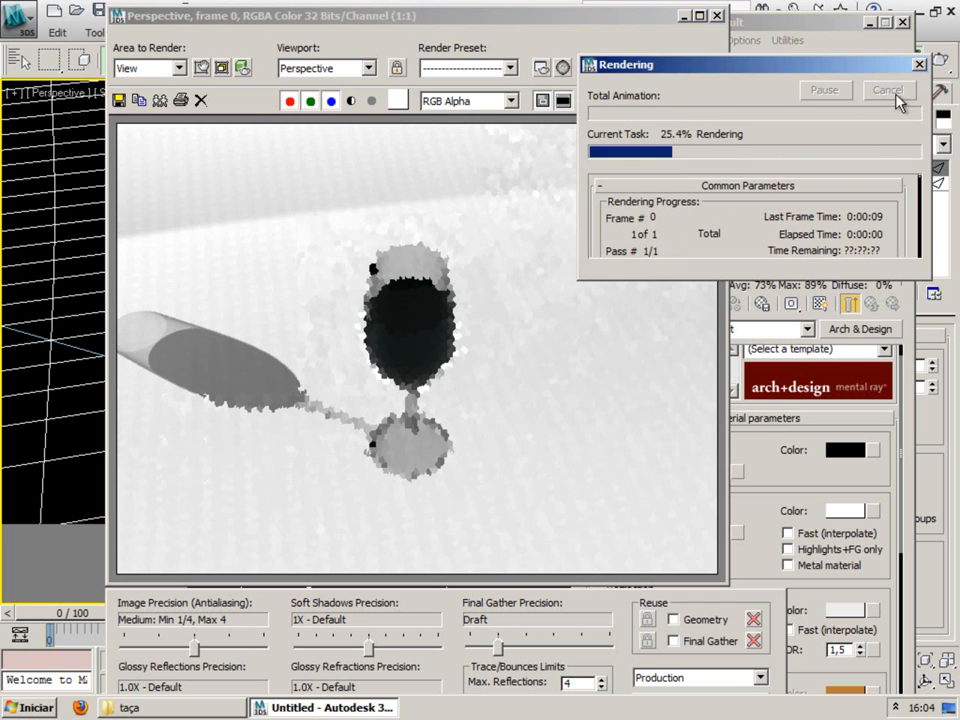
pyautogui.click(718, 16)
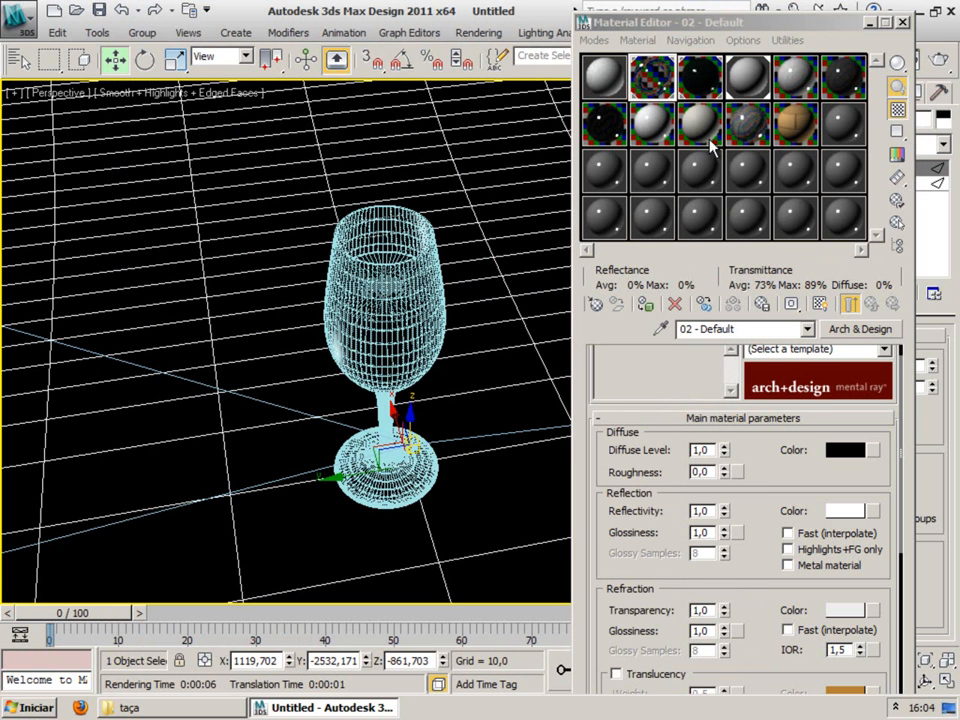
# Step: Open the drink material, 03 - Default, and set its diffuse level to 1.0
pyautogui.click(701, 84)
pyautogui.moveTo(756, 529); pyautogui.dragTo(761, 494)
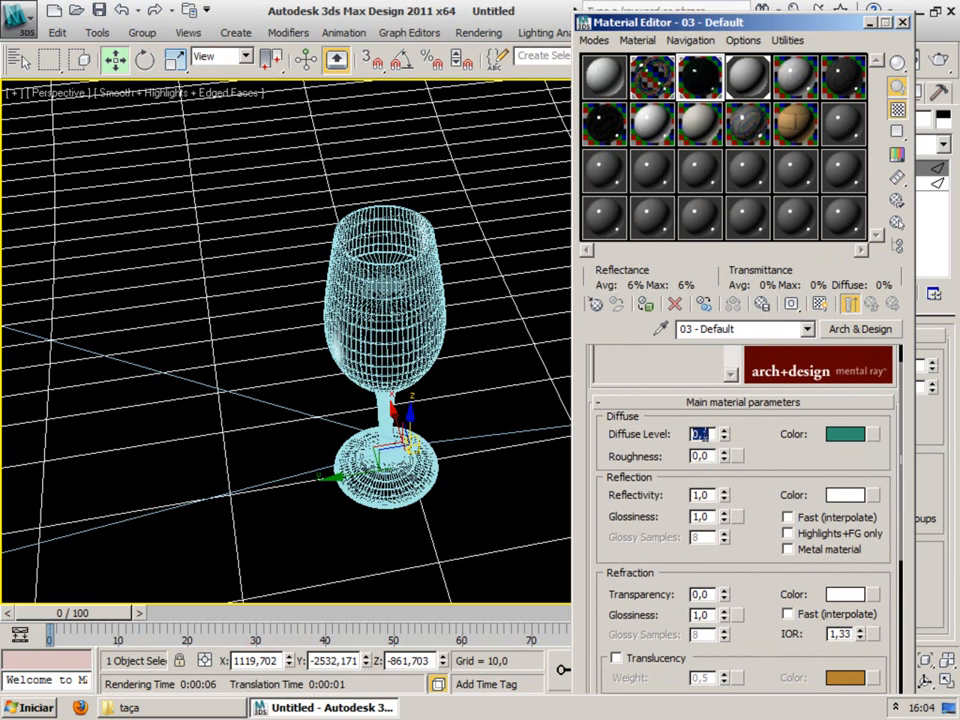
pyautogui.write('1')
pyautogui.press('Return')
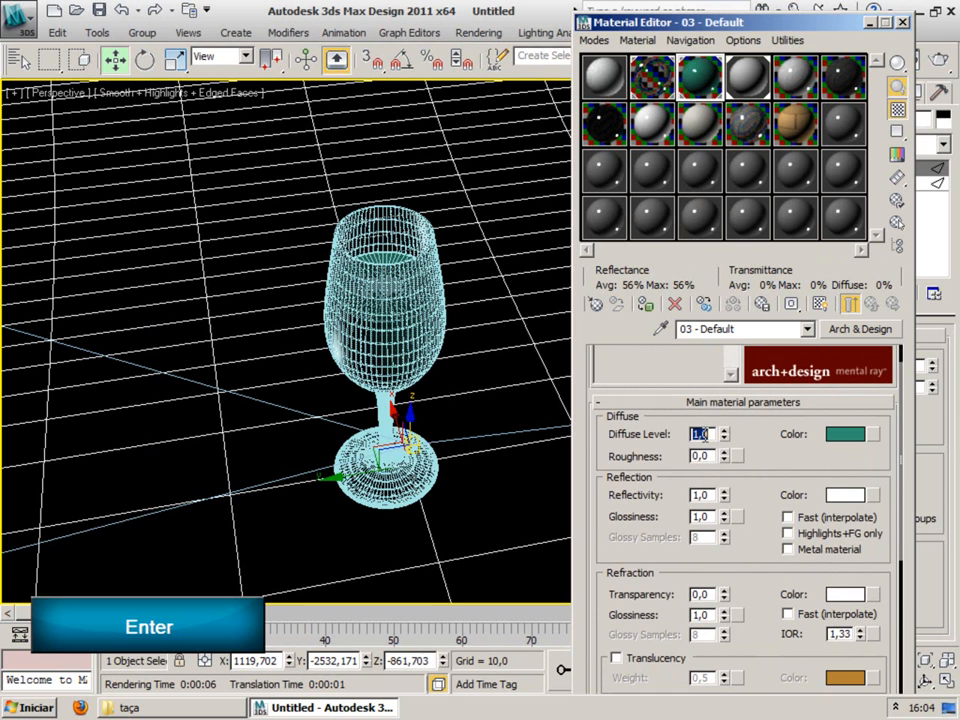
# Step: Set the drink material's diffuse color to bright red, with green and blue about 0.161, and check it in a test render
pyautogui.click(845, 436)
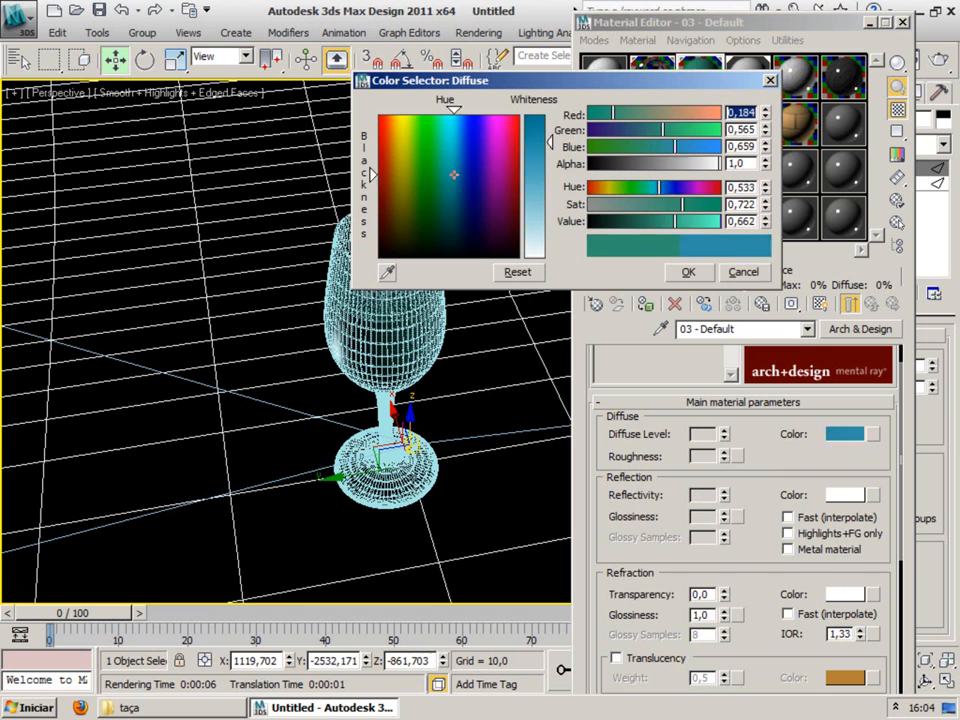
pyautogui.click(380, 116)
pyautogui.moveTo(540, 160)
pyautogui.mouseDown()
pyautogui.moveTo(540, 117)
pyautogui.moveTo(540, 139)
pyautogui.moveTo(523, 152)
pyautogui.mouseUp()
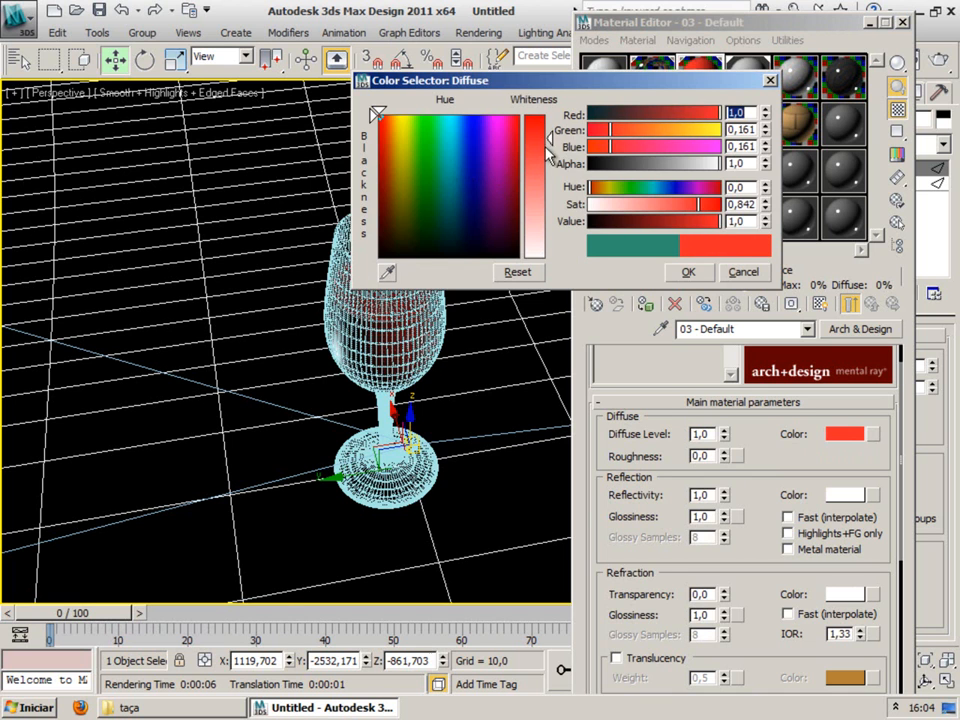
pyautogui.click(688, 272)
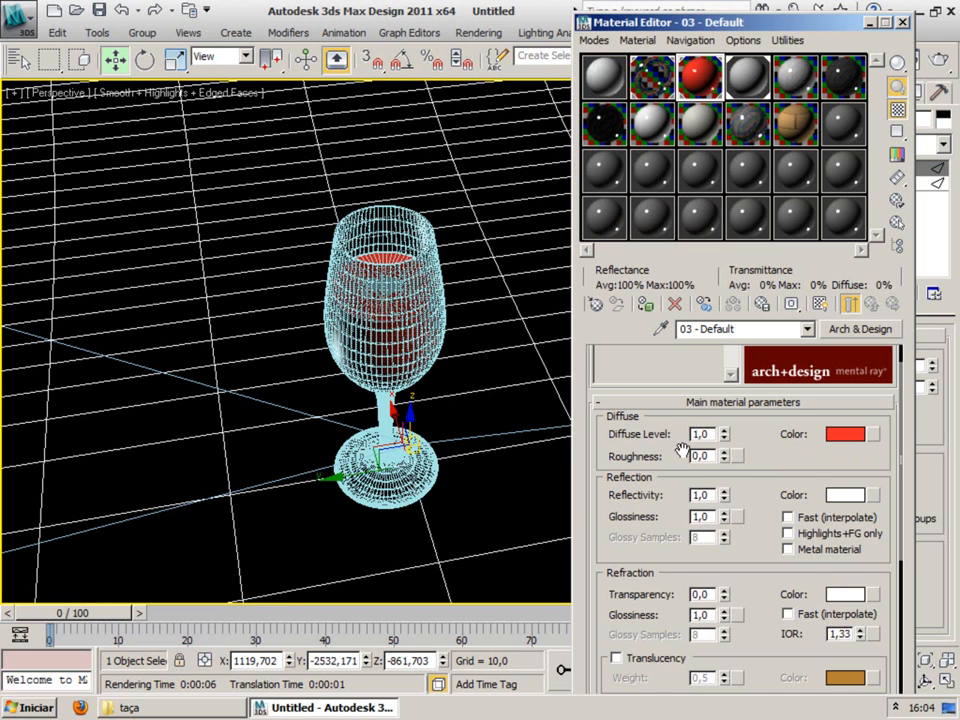
pyautogui.press('F9')
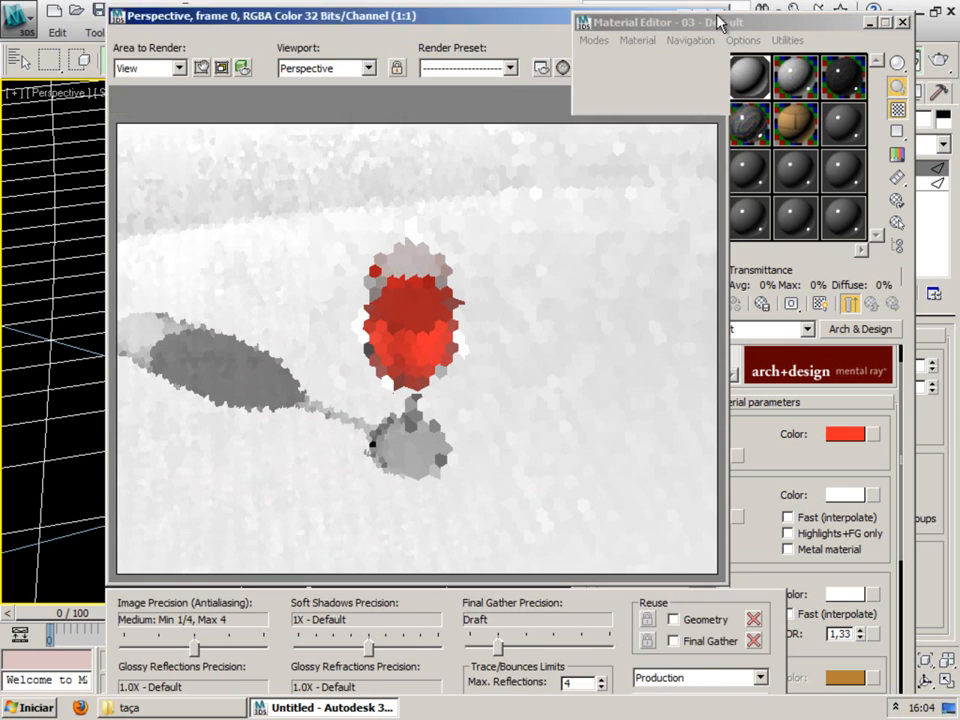
pyautogui.click(717, 16)
# Step: Set the drink material's diffuse level to 0.5, run a test render and close the rendered frame
pyautogui.doubleClick(712, 434)
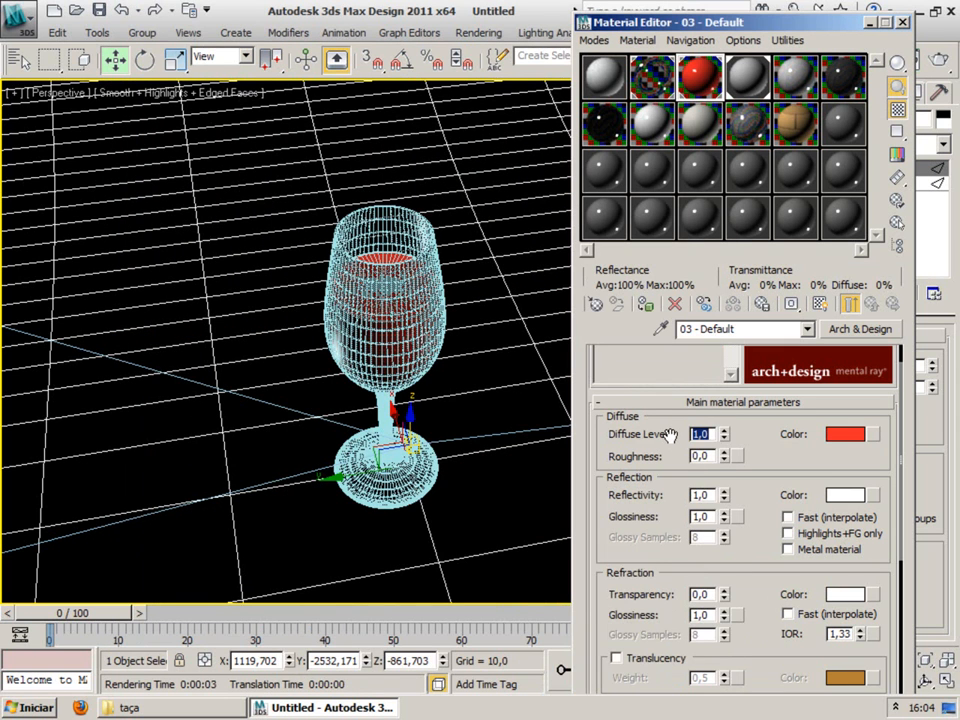
pyautogui.write('0,')
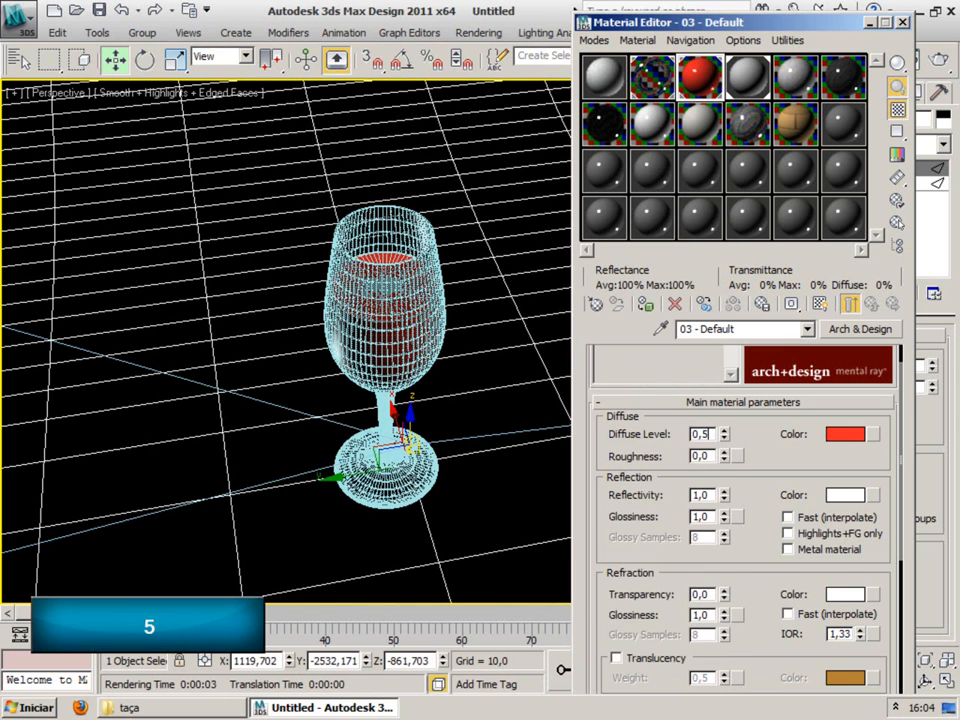
pyautogui.write('5')
pyautogui.press('Return')
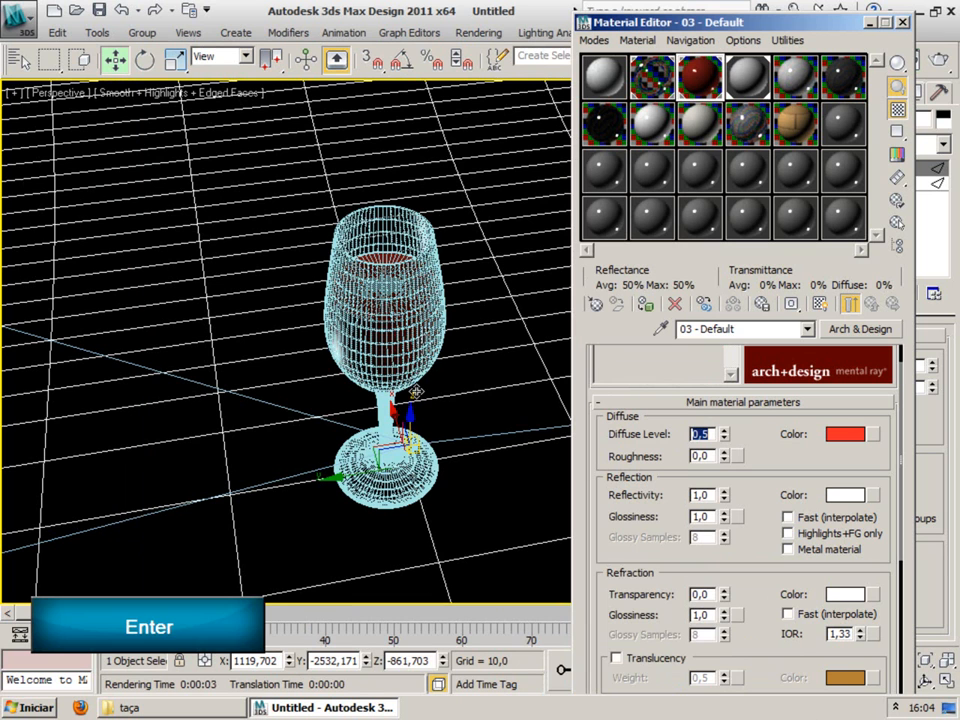
pyautogui.press('F9')
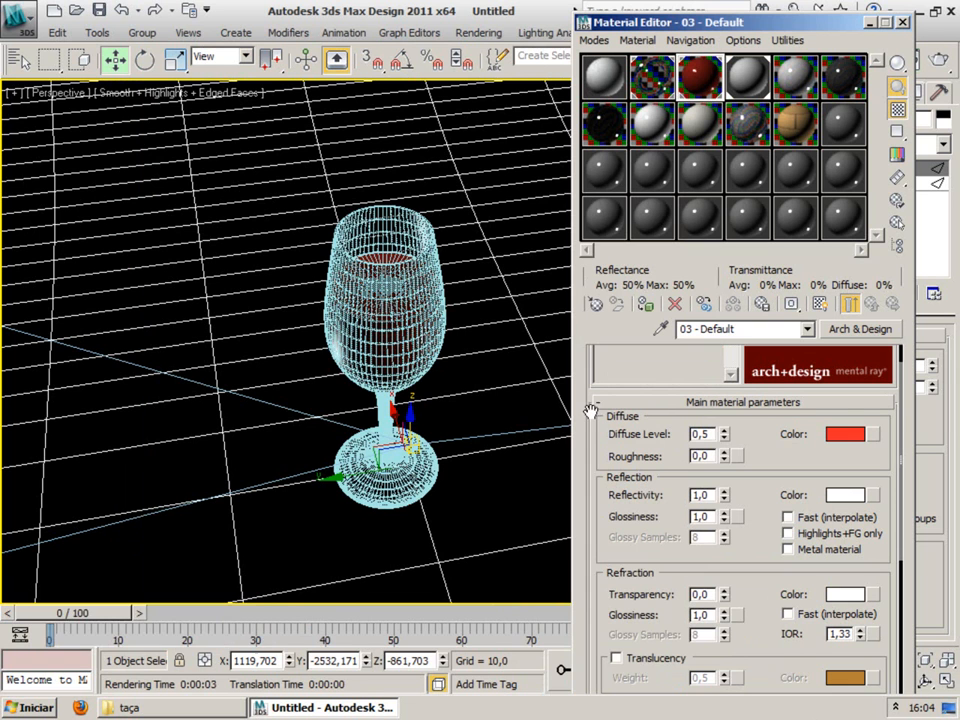
pyautogui.press('F9')
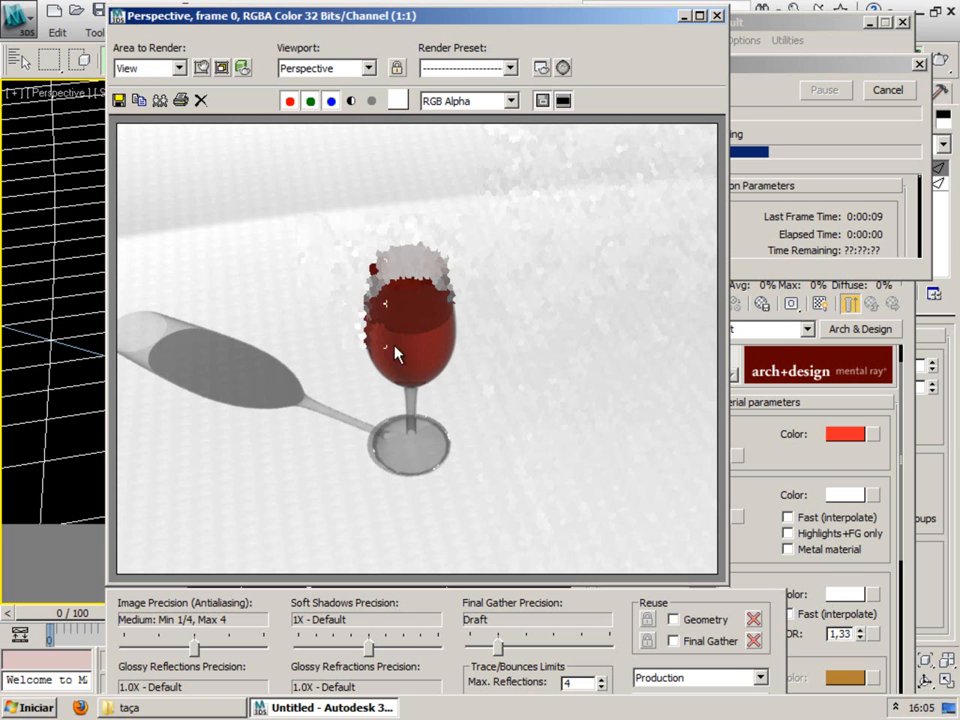
pyautogui.click(717, 16)
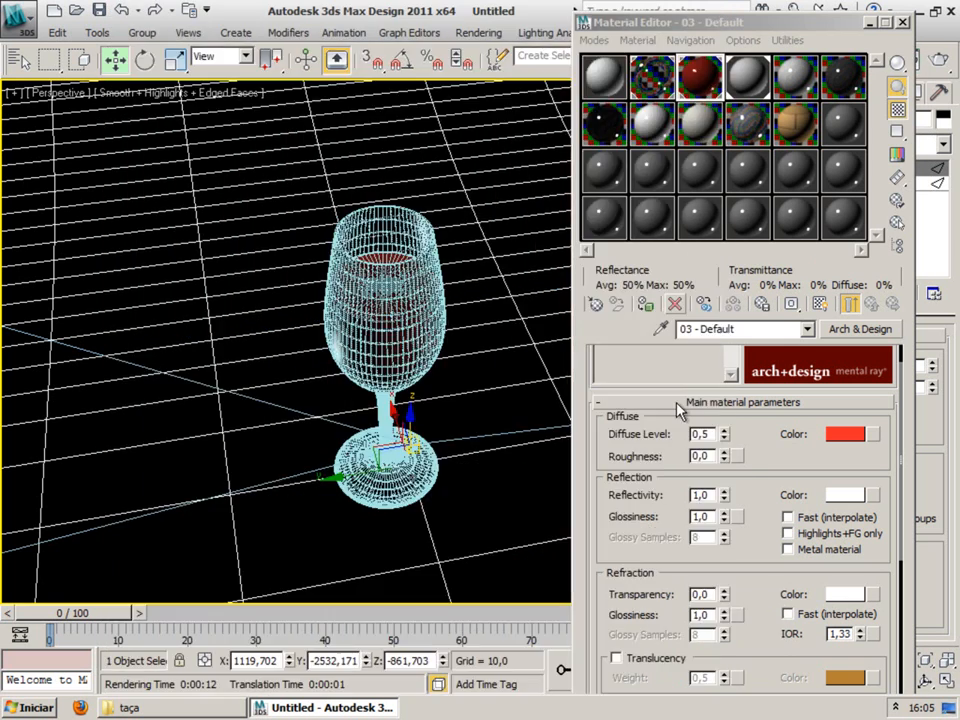
# Step: Set the drink material's reflectivity to 0.2 after comparing it with 1.0
pyautogui.click(708, 498)
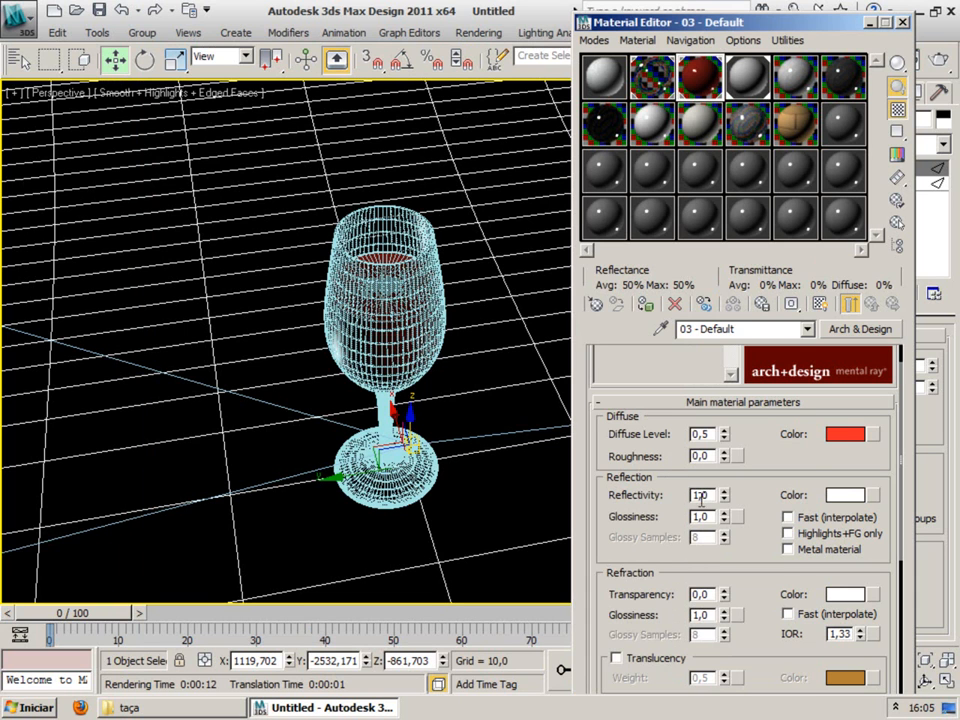
pyautogui.moveTo(711, 494); pyautogui.dragTo(636, 494)
pyautogui.write('0,2')
pyautogui.press('Return')
pyautogui.write('1')
pyautogui.press('Return')
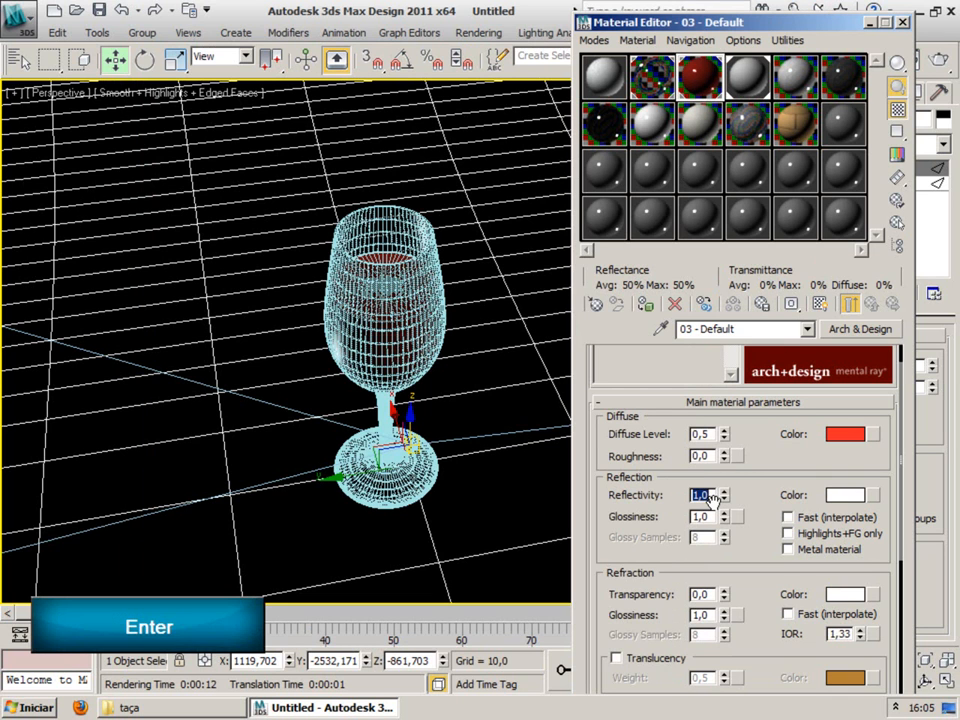
pyautogui.write('0,2')
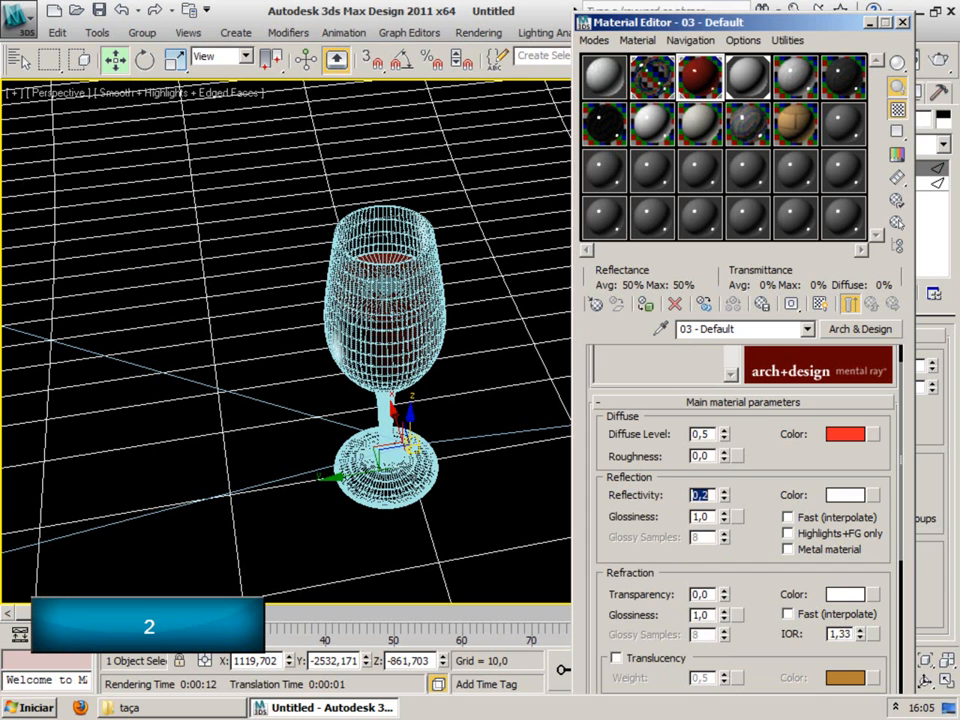
# Step: Set the drink material's diffuse level to 0.2
pyautogui.click(704, 434)
pyautogui.press('Delete')
pyautogui.write('2')
pyautogui.press('Return')
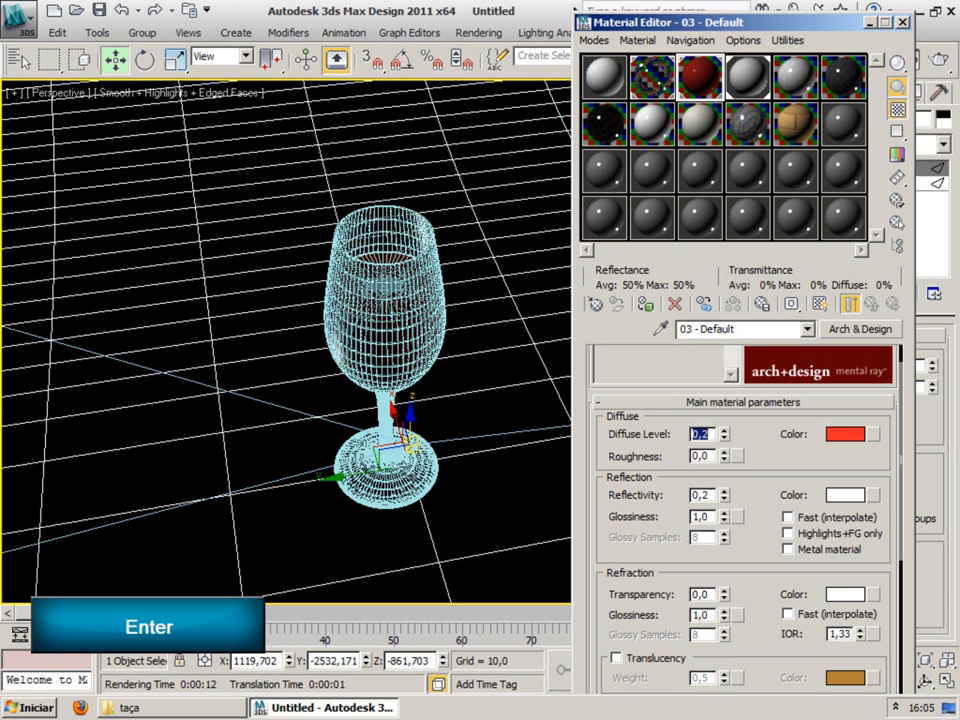
# Step: Render the goblet to check the drink color and shrink the rendered frame window to uncover the precision settings
pyautogui.press('F9')
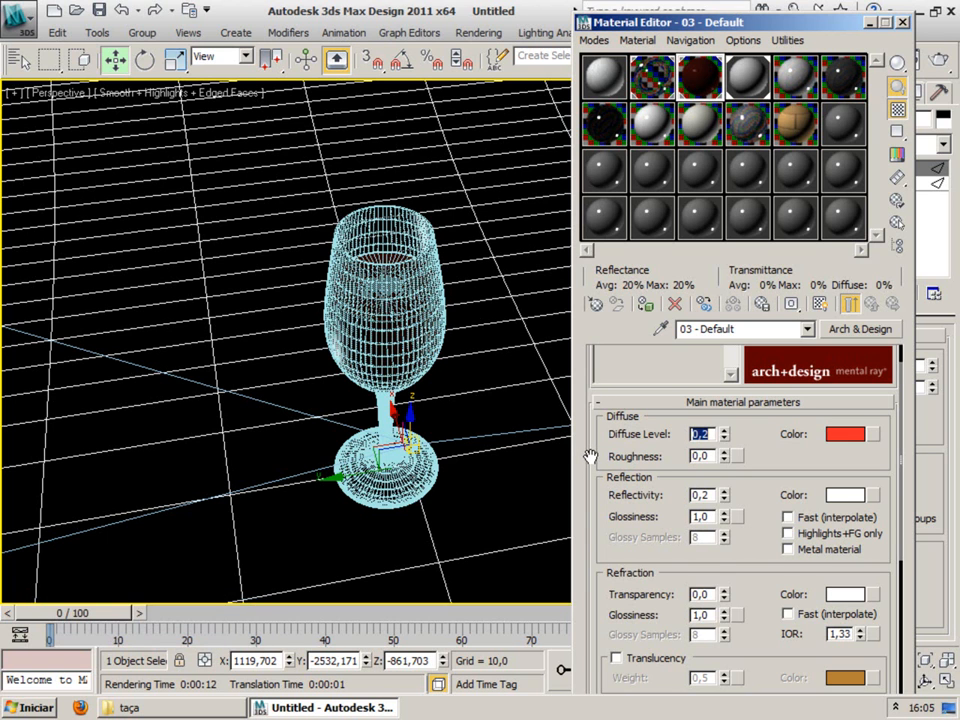
pyautogui.press('F9')
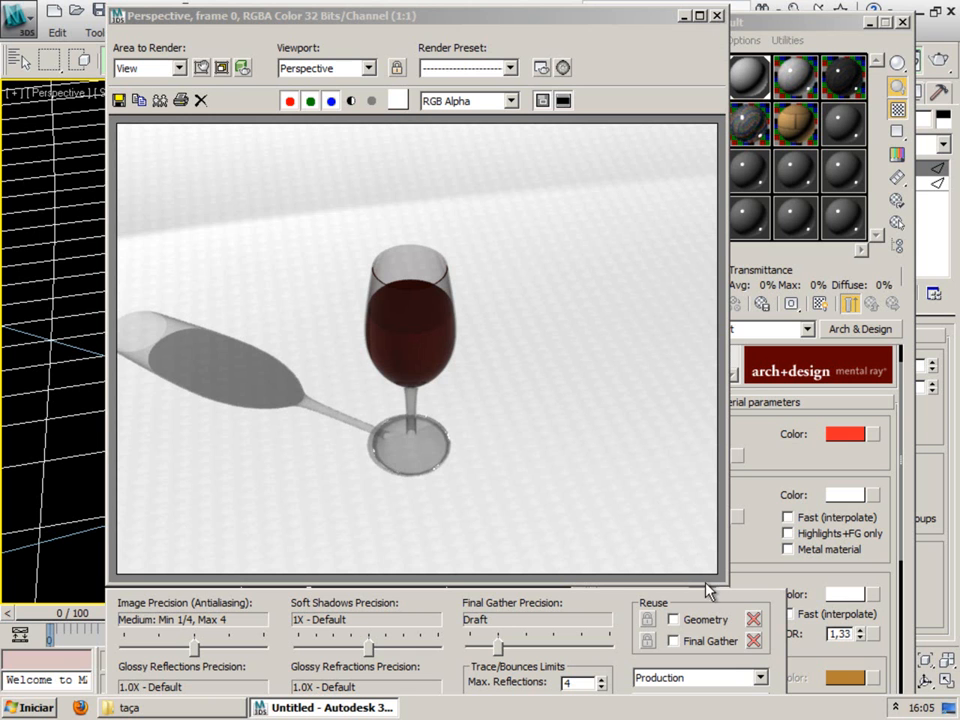
pyautogui.moveTo(722, 583); pyautogui.dragTo(659, 481)
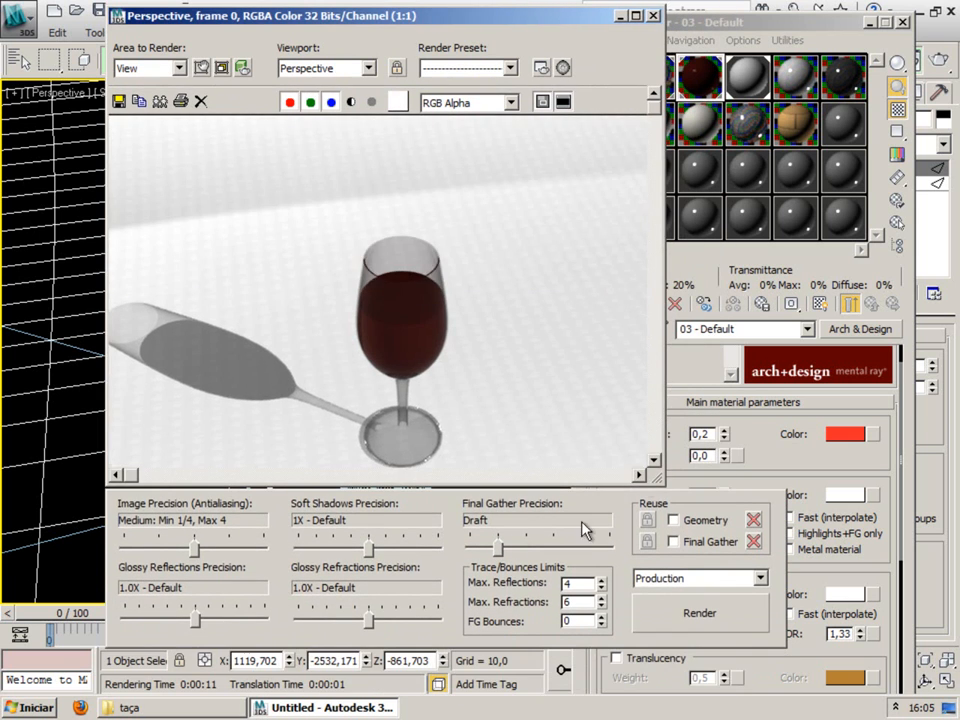
# Step: Review the antialiasing, glossy reflection and refraction, soft shadow and Final Gather precision settings, and close the rendered frame
pyautogui.moveTo(195, 550)
pyautogui.mouseDown()
pyautogui.moveTo(226, 548)
pyautogui.moveTo(203, 550)
pyautogui.mouseUp()
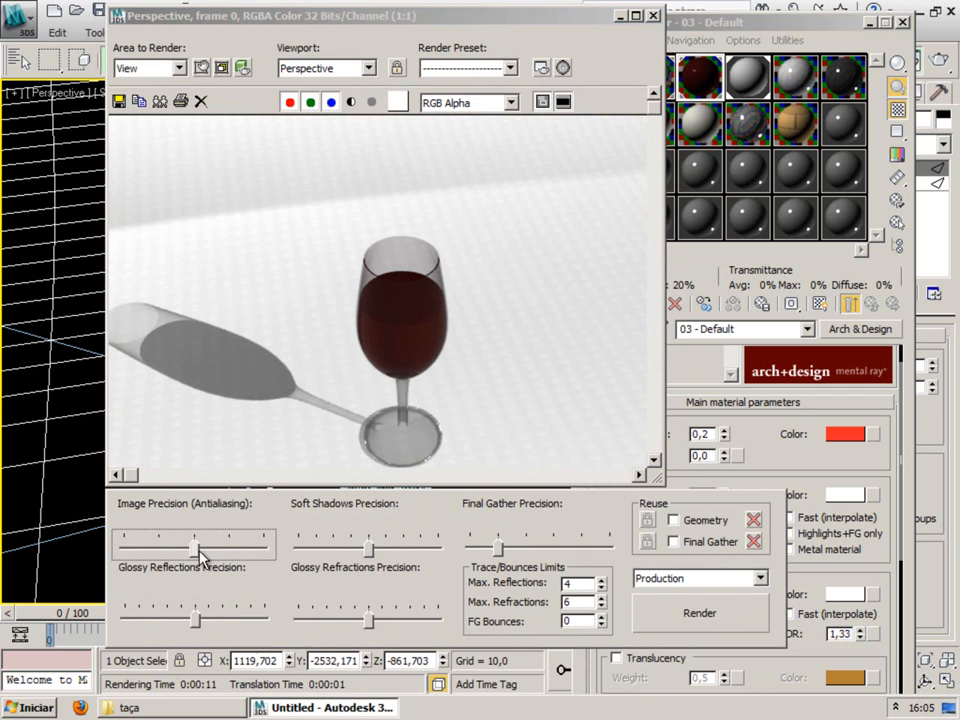
pyautogui.moveTo(197, 628)
pyautogui.mouseDown()
pyautogui.moveTo(210, 627)
pyautogui.moveTo(195, 625)
pyautogui.mouseUp()
pyautogui.moveTo(373, 623)
pyautogui.mouseDown()
pyautogui.moveTo(396, 628)
pyautogui.moveTo(374, 628)
pyautogui.mouseUp()
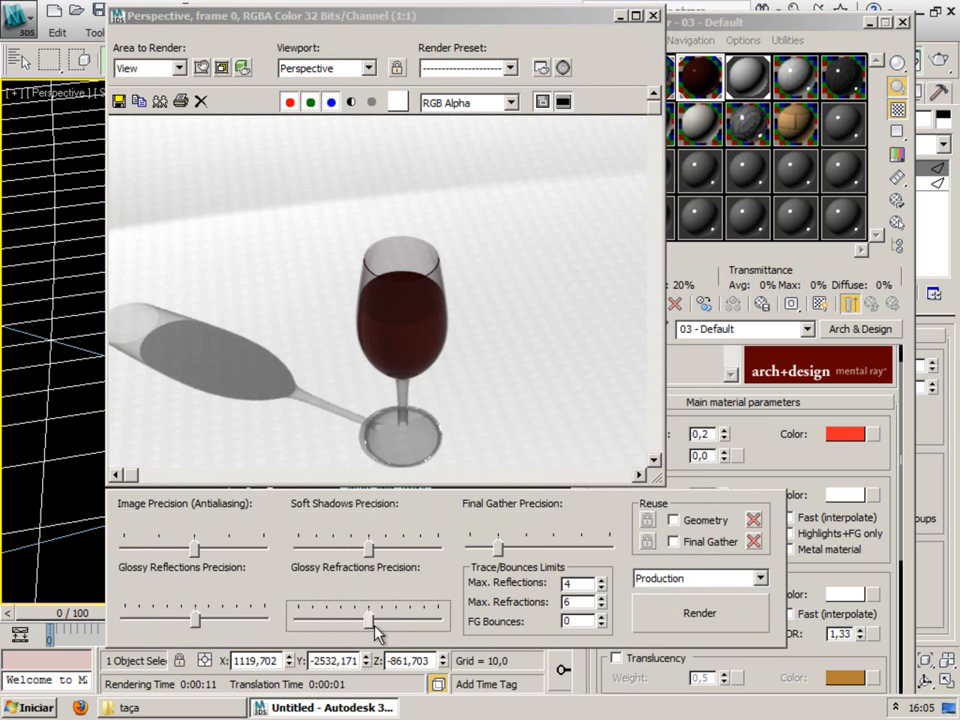
pyautogui.click(369, 552)
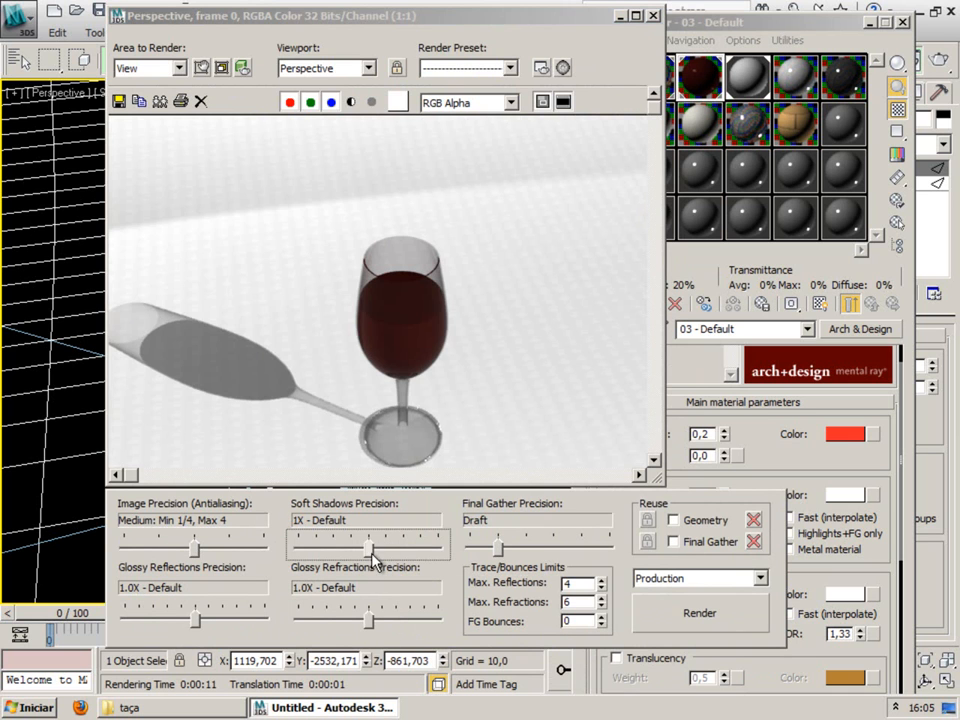
pyautogui.moveTo(500, 550)
pyautogui.mouseDown()
pyautogui.moveTo(549, 550)
pyautogui.moveTo(506, 557)
pyautogui.mouseUp()
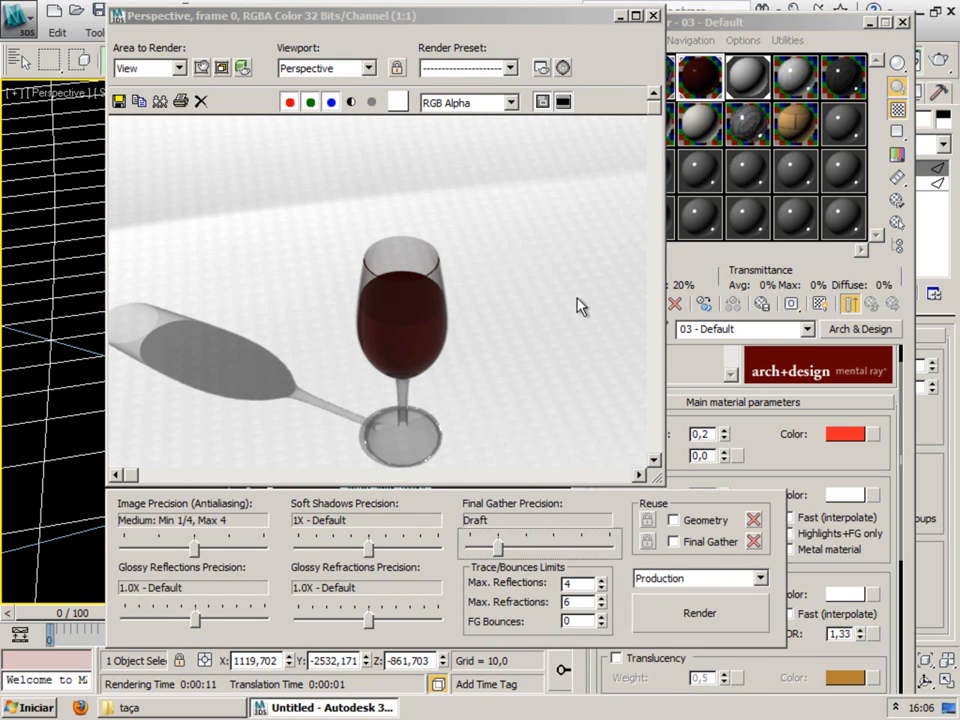
pyautogui.click(653, 16)
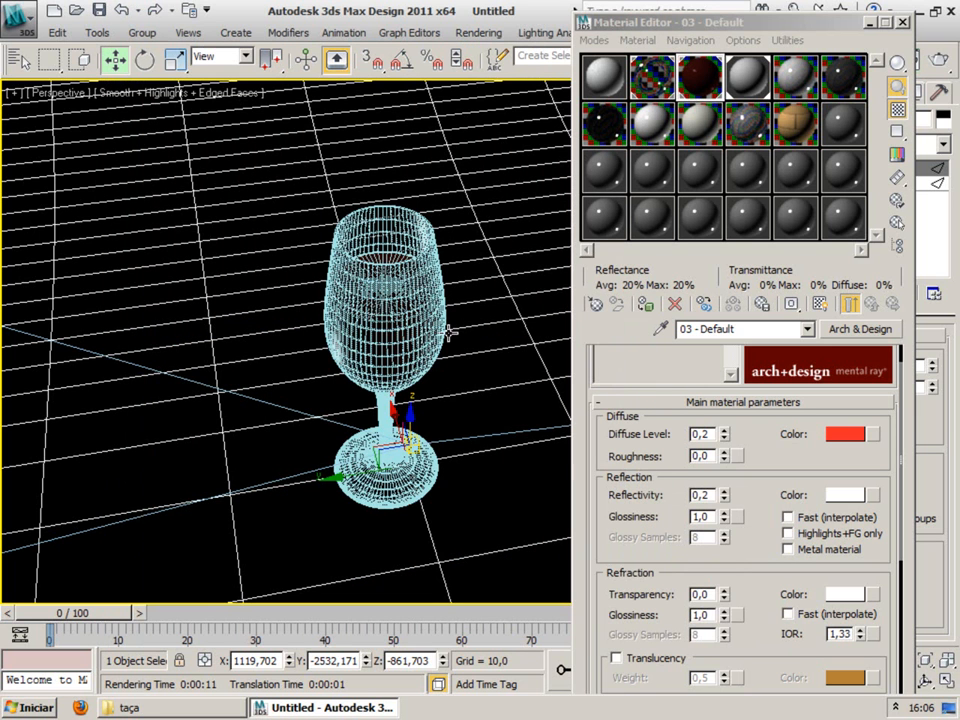
# Step: Close the Material Editor and set the object shadow density of spotlight Spot001 to 0.2
pyautogui.click(903, 22)
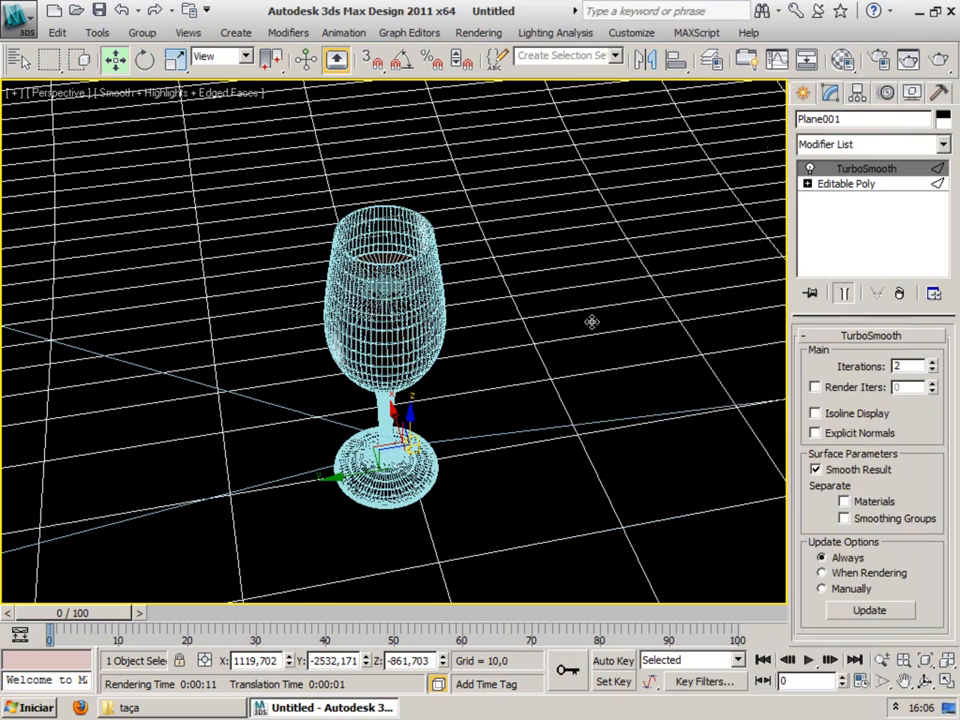
pyautogui.scroll(-5, 570, 339)
pyautogui.keyDown('alt'); pyautogui.moveTo(566, 369); pyautogui.dragTo(536, 332, button='middle'); pyautogui.keyUp('alt')
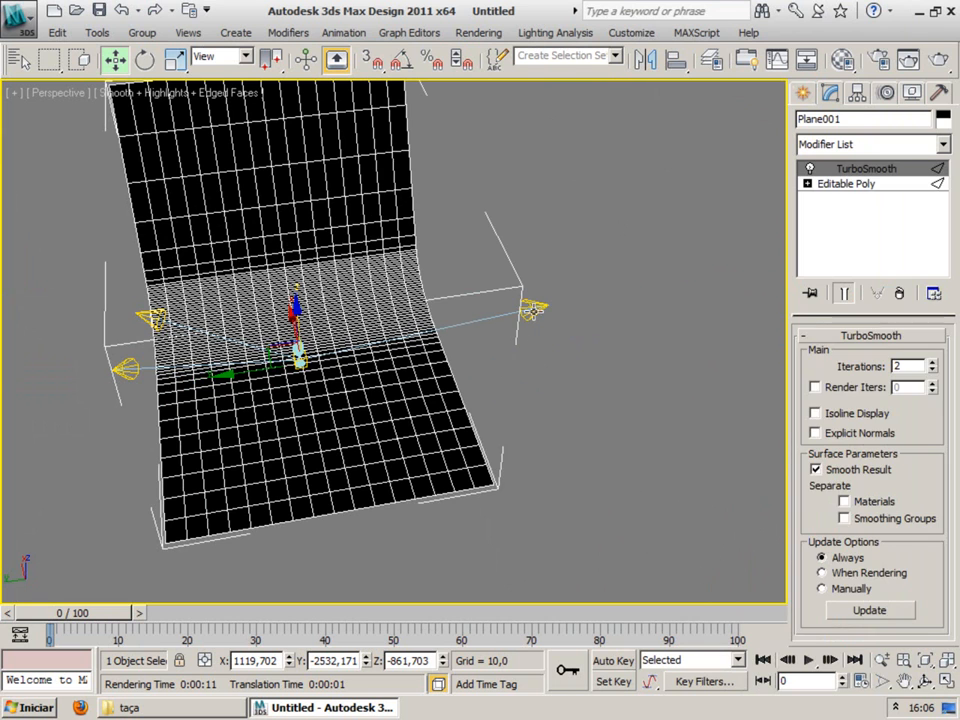
pyautogui.click(531, 307)
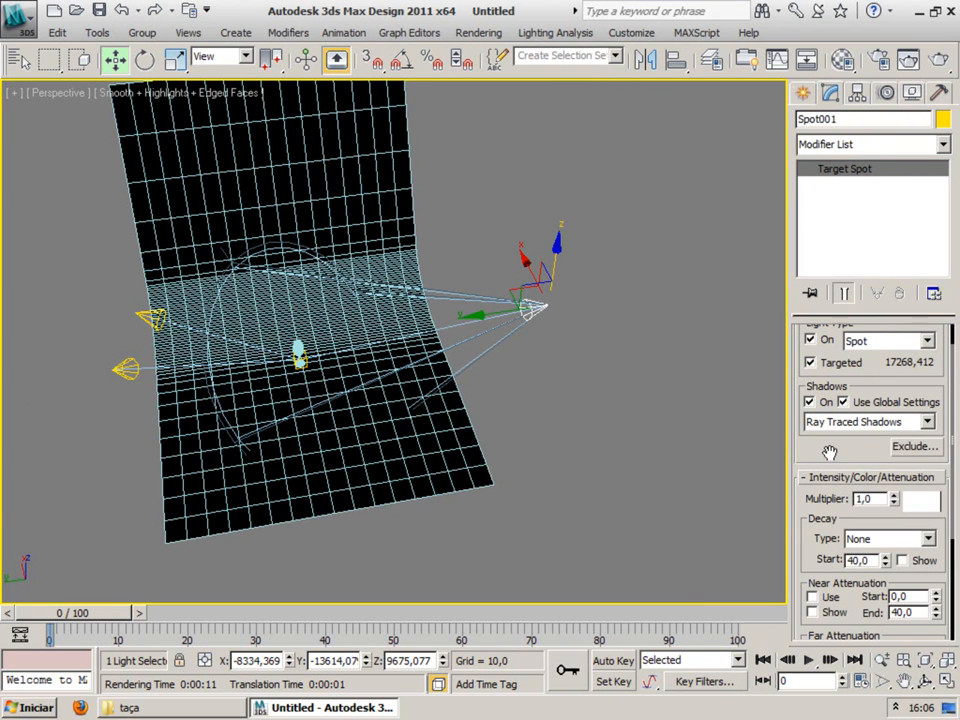
pyautogui.moveTo(829, 455); pyautogui.dragTo(831, 317)
pyautogui.moveTo(835, 545); pyautogui.dragTo(829, 446)
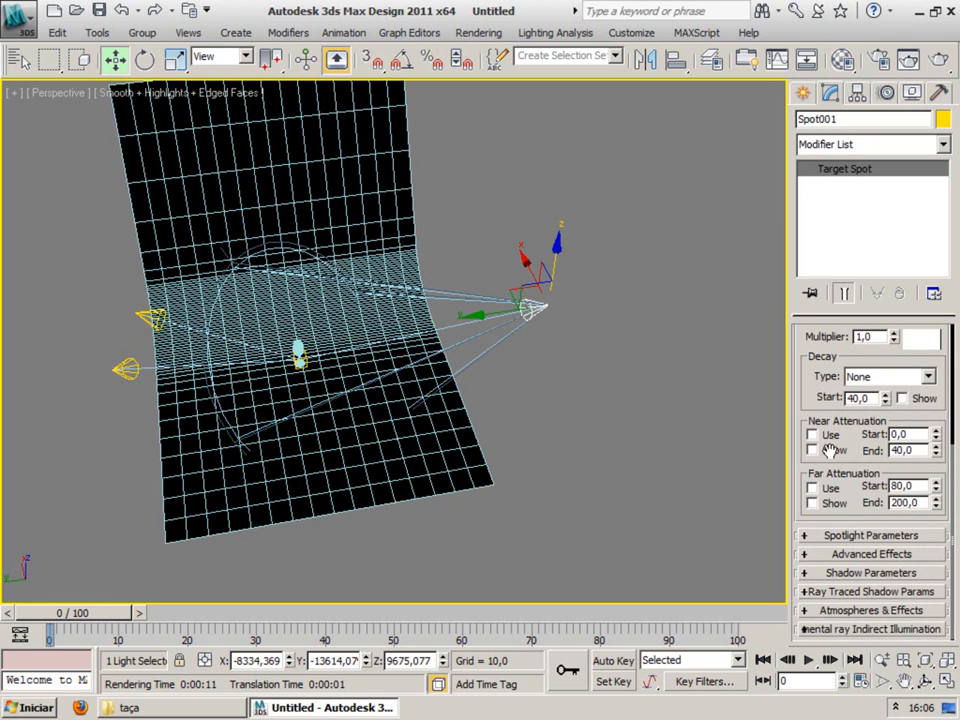
pyautogui.click(860, 574)
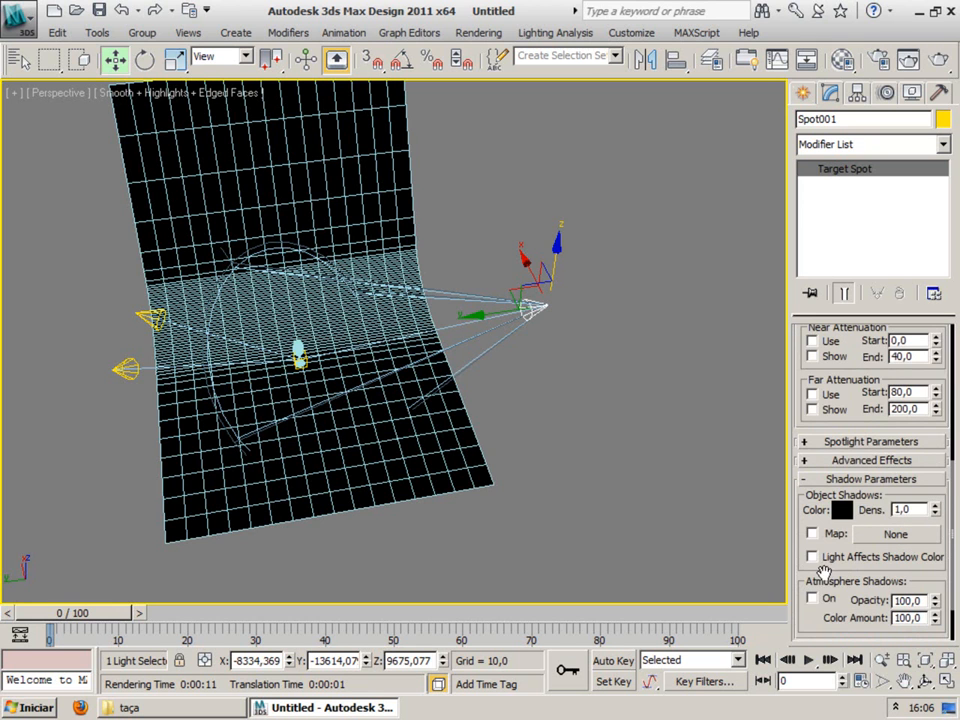
pyautogui.doubleClick(902, 510)
pyautogui.write('0,2')
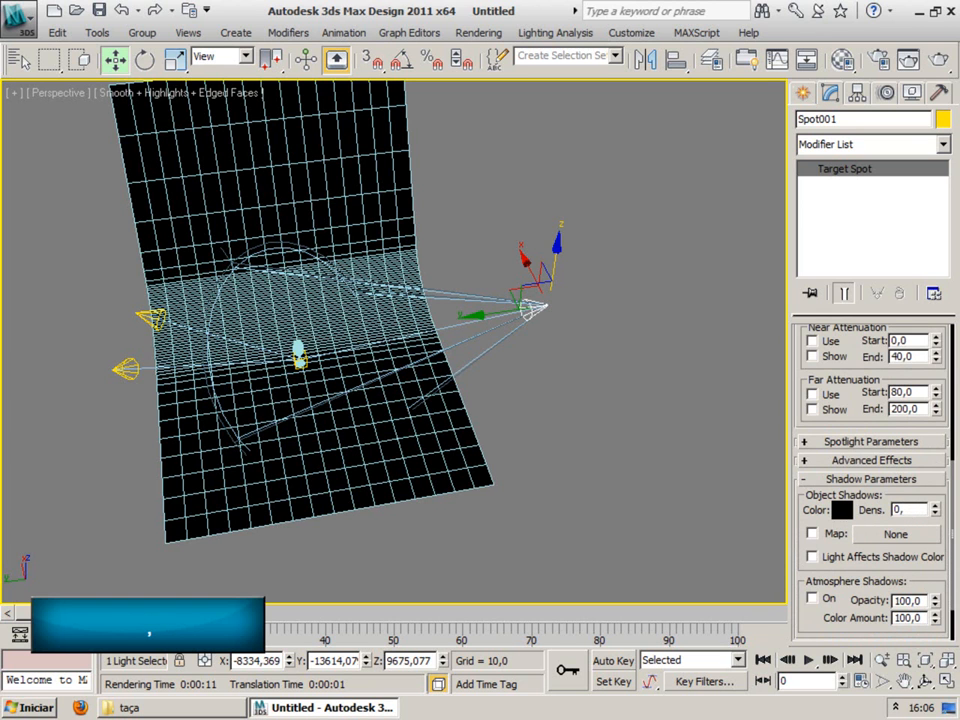
pyautogui.press('Return')
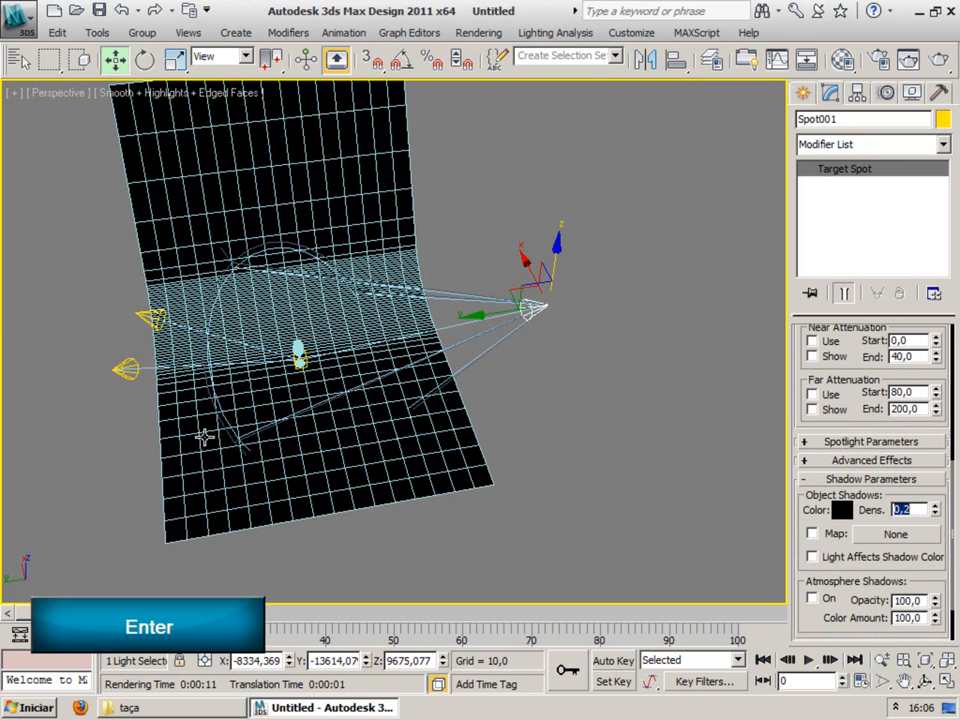
# Step: Frame the goblet closely in the Perspective view and start a test render of the lighter shadow
pyautogui.click(298, 352)
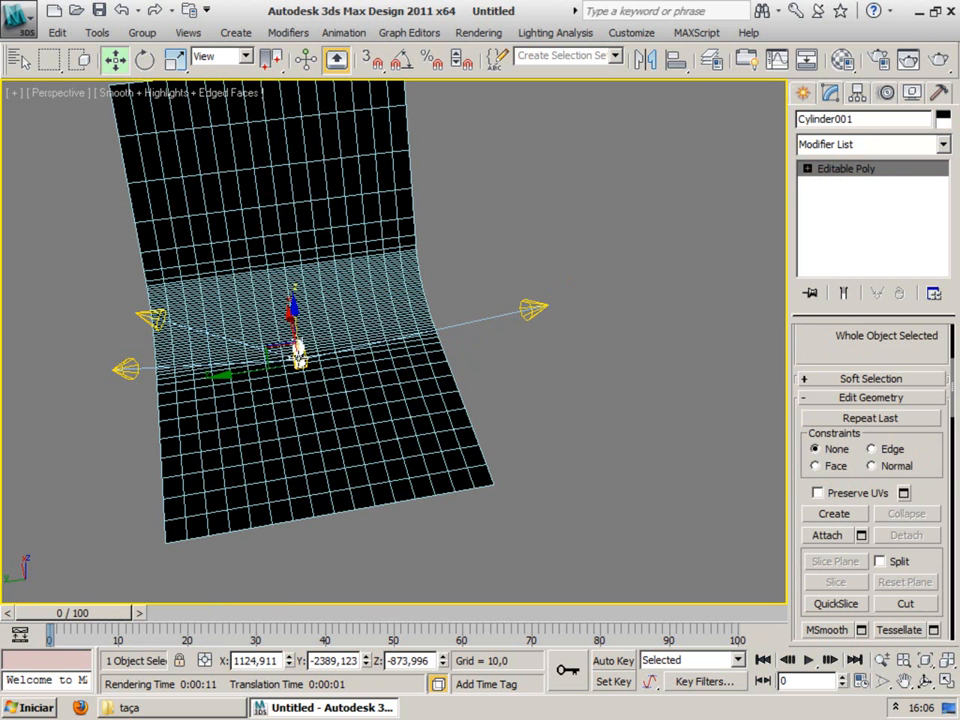
pyautogui.press('z')
pyautogui.scroll(-4, 421, 388)
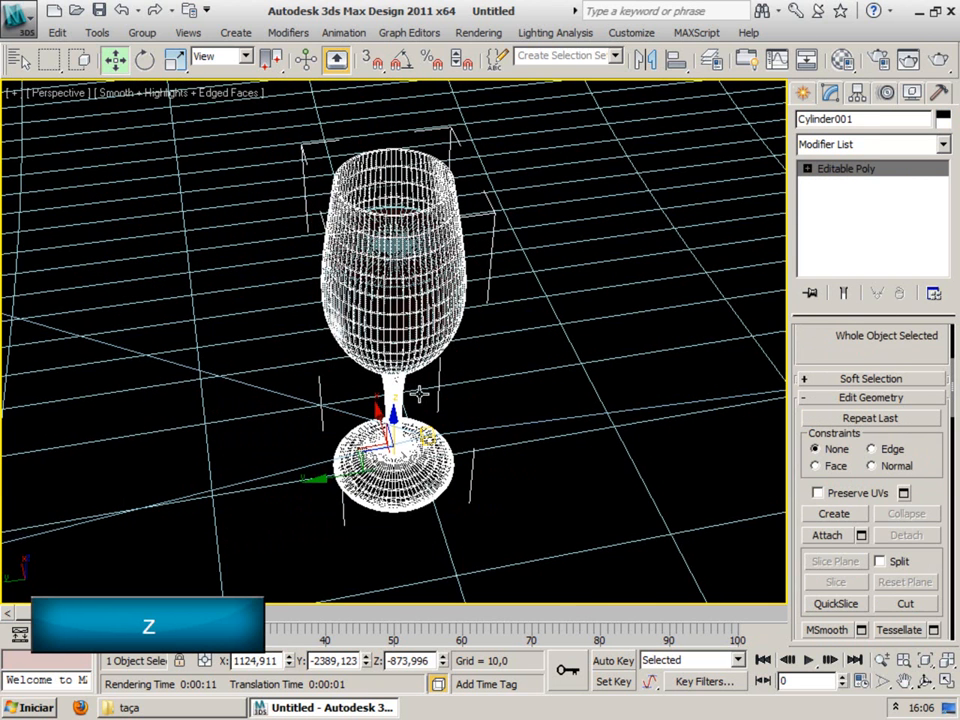
pyautogui.scroll(3, 416, 395)
pyautogui.press('F9')
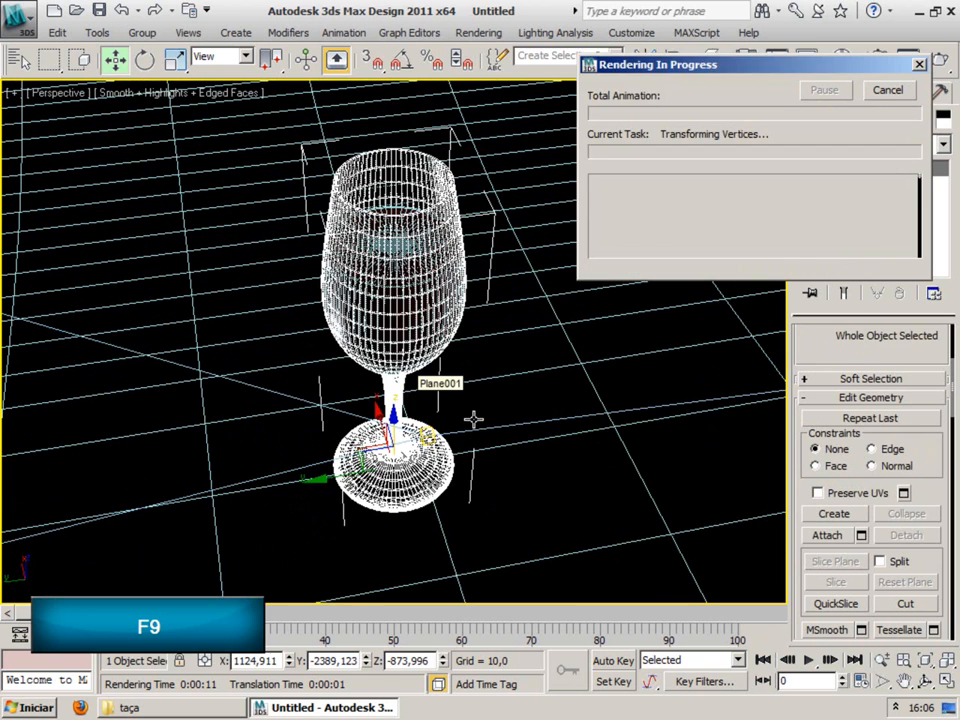